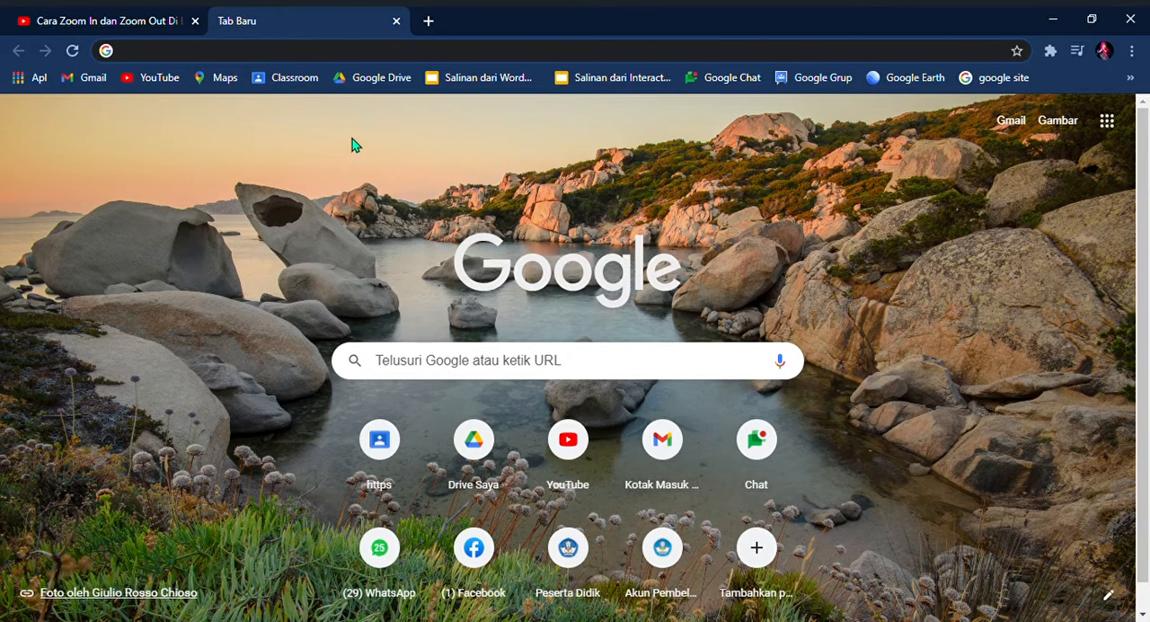
Step: Open the Gmail inbox and close the group chat pop-up window
{"action": "left_click", "coordinate": [1022, 123]}
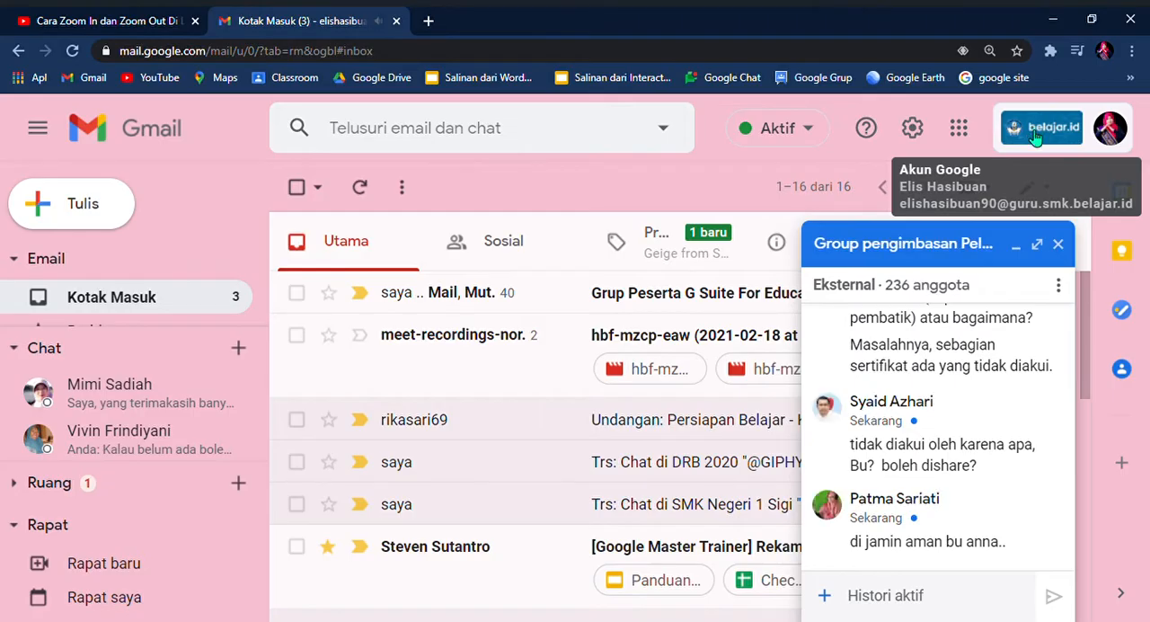
{"action": "left_click", "coordinate": [1058, 243]}
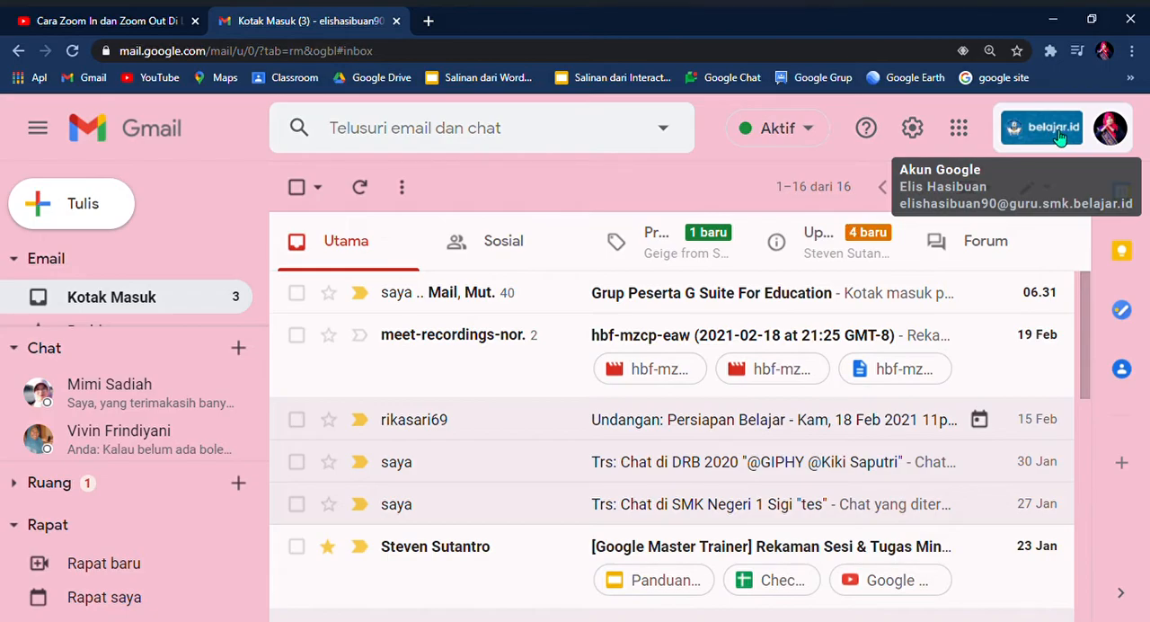
Step: Examine the signed-in belajar.id account and the other Google accounts available for switching
{"action": "left_click", "coordinate": [1114, 132]}
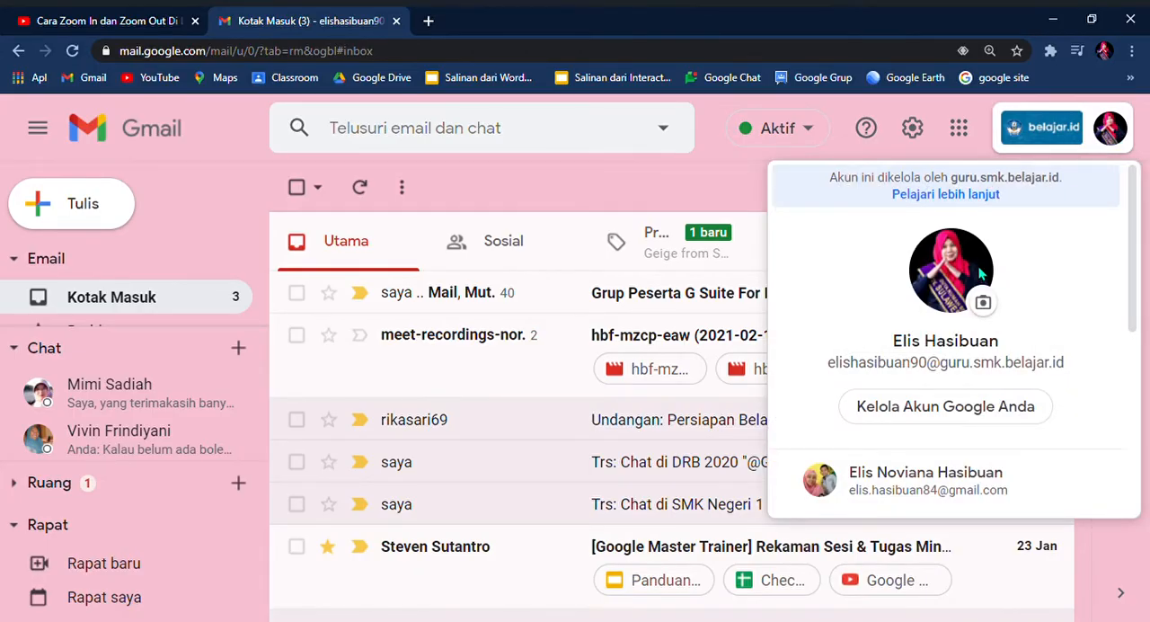
{"action": "scroll", "coordinate": [987, 275], "scroll_direction": "down", "scroll_amount": 2}
{"action": "scroll", "coordinate": [989, 278], "scroll_direction": "down", "scroll_amount": 4}
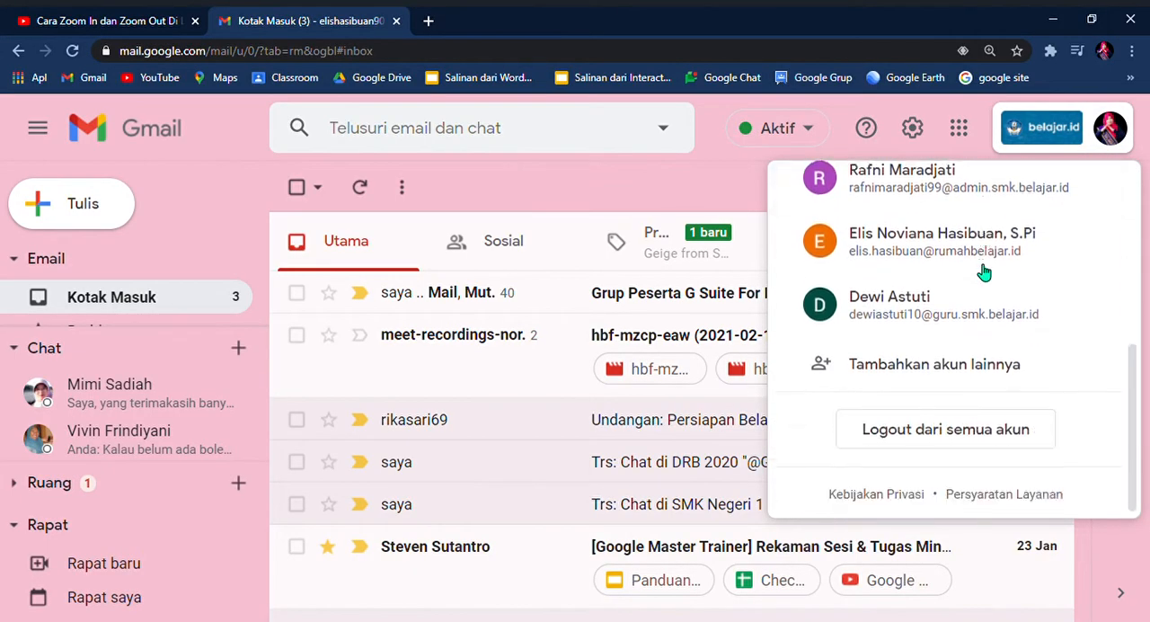
{"action": "scroll", "coordinate": [983, 273], "scroll_direction": "up", "scroll_amount": 6}
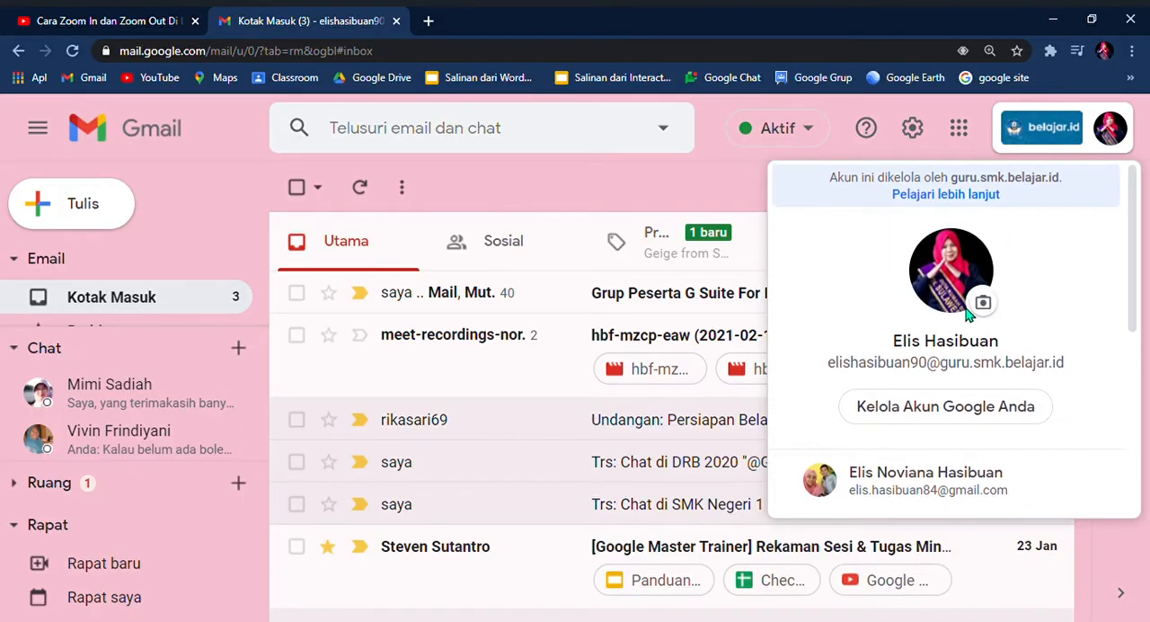
{"action": "scroll", "coordinate": [964, 418], "scroll_direction": "down", "scroll_amount": 1}
{"action": "scroll", "coordinate": [964, 419], "scroll_direction": "up", "scroll_amount": 1}
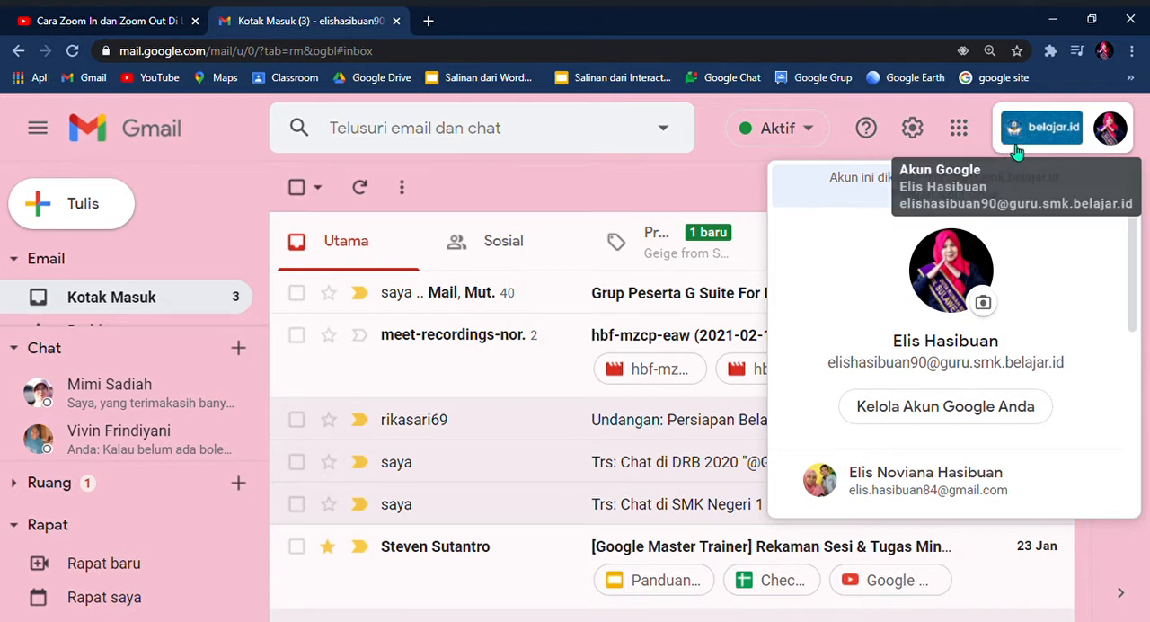
{"action": "left_click", "coordinate": [978, 111]}
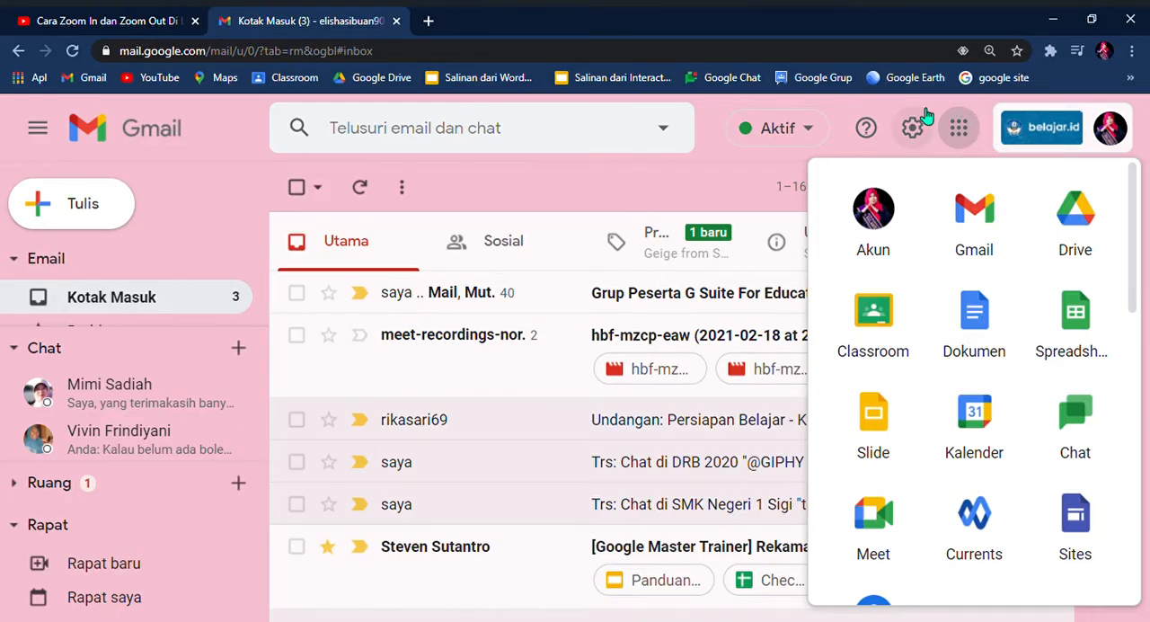
{"action": "left_click", "coordinate": [925, 117]}
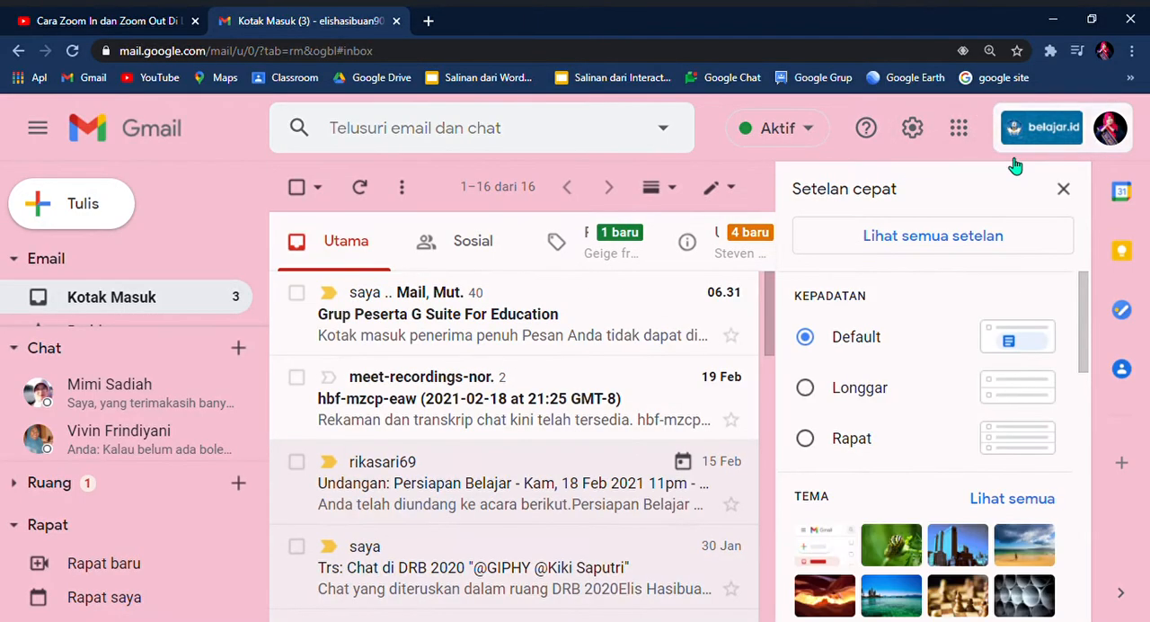
{"action": "left_click", "coordinate": [1064, 187]}
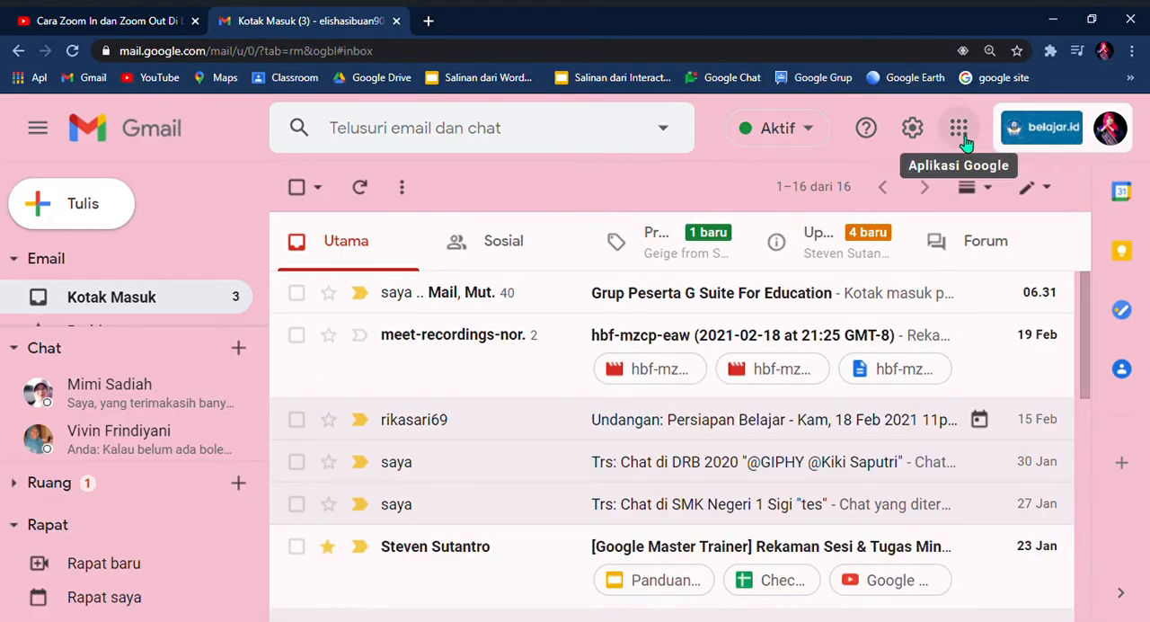
Step: Find Formulir among the Google apps and open it
{"action": "left_click", "coordinate": [960, 128]}
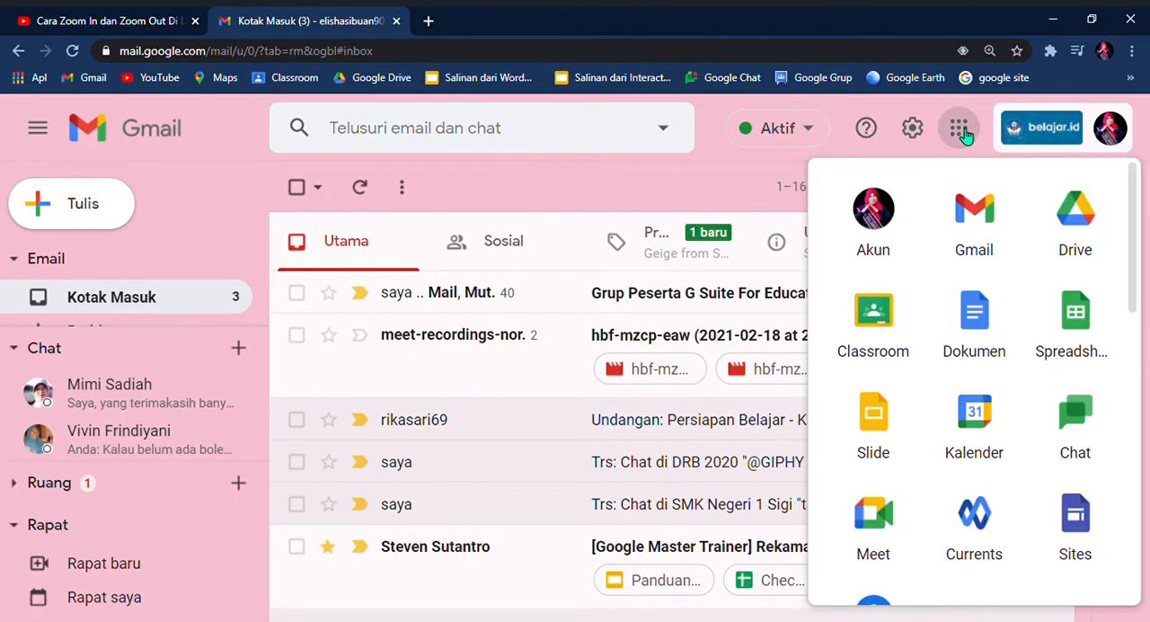
{"action": "scroll", "coordinate": [970, 315], "scroll_direction": "down", "scroll_amount": 1}
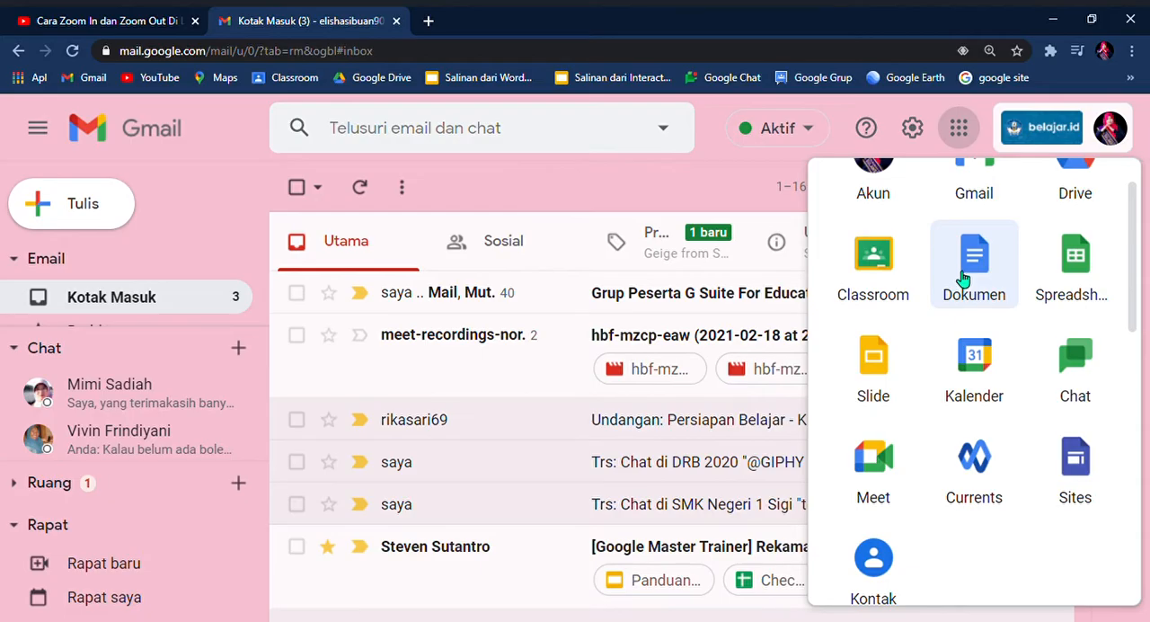
{"action": "scroll", "coordinate": [962, 287], "scroll_direction": "up", "scroll_amount": 1}
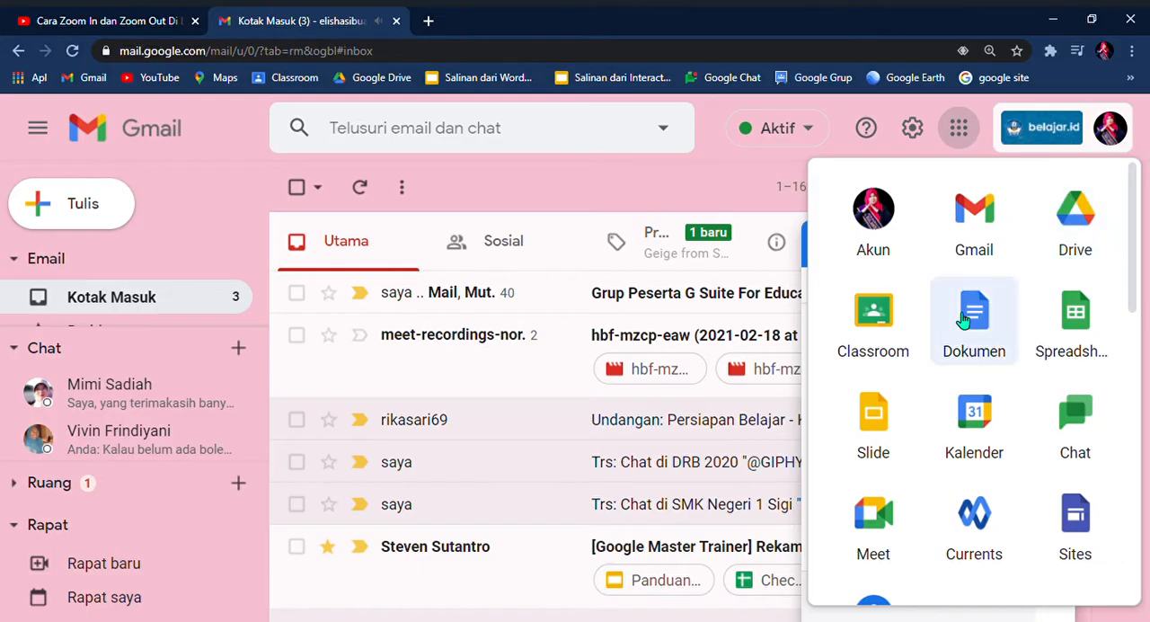
{"action": "scroll", "coordinate": [1025, 319], "scroll_direction": "down", "scroll_amount": 1}
{"action": "scroll", "coordinate": [1025, 320], "scroll_direction": "down", "scroll_amount": 4}
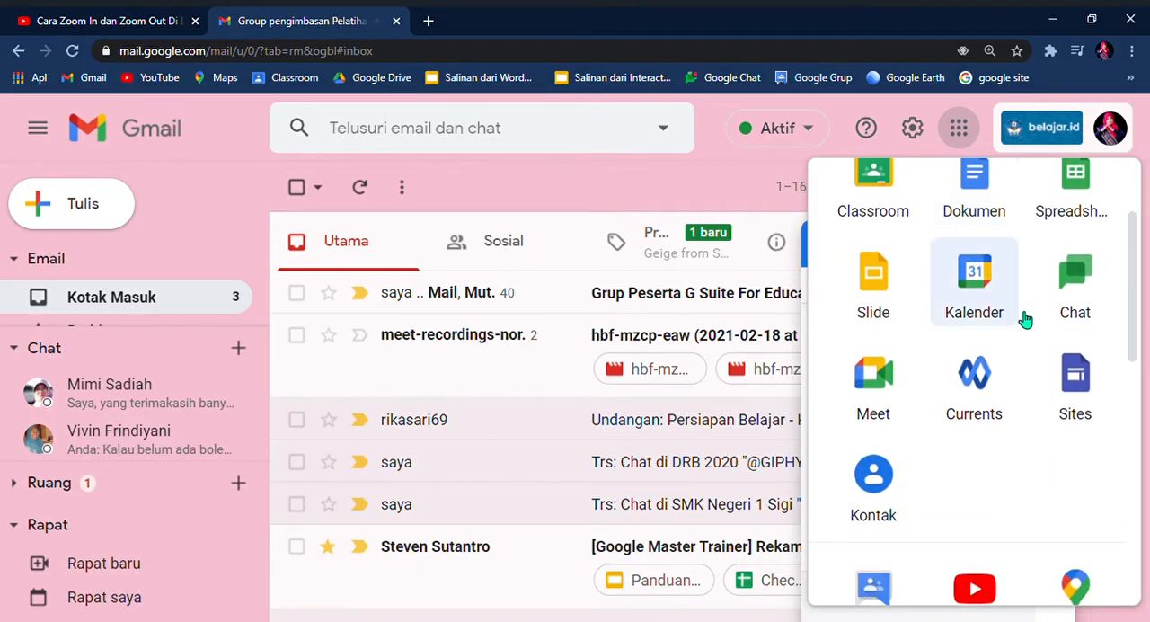
{"action": "scroll", "coordinate": [1021, 319], "scroll_direction": "down", "scroll_amount": 8}
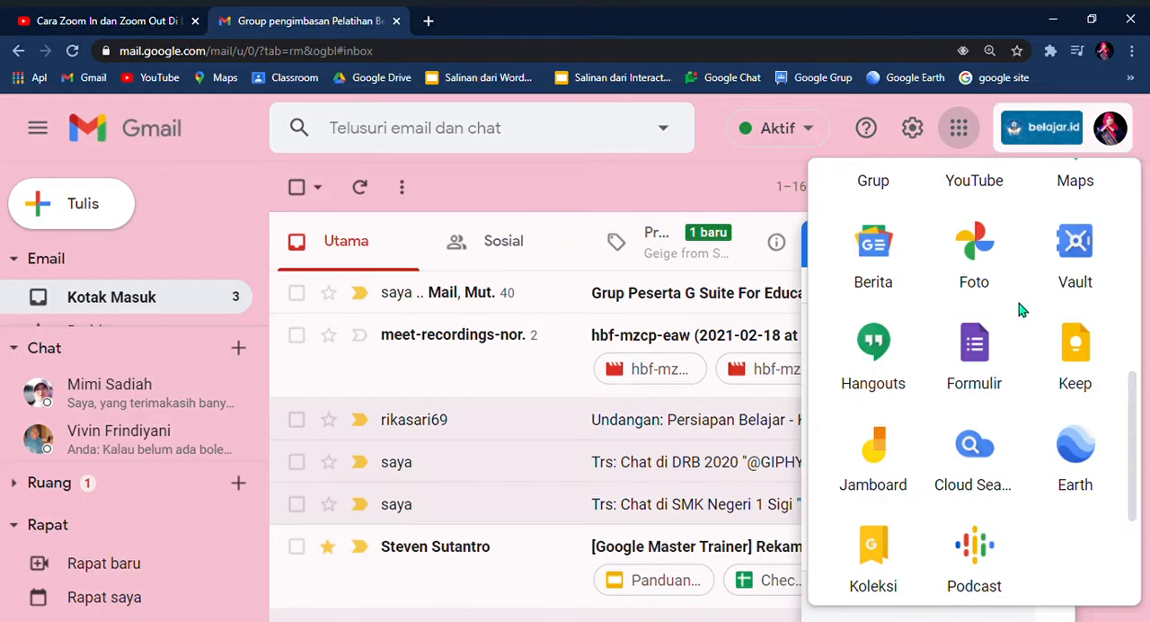
{"action": "left_click", "coordinate": [983, 353]}
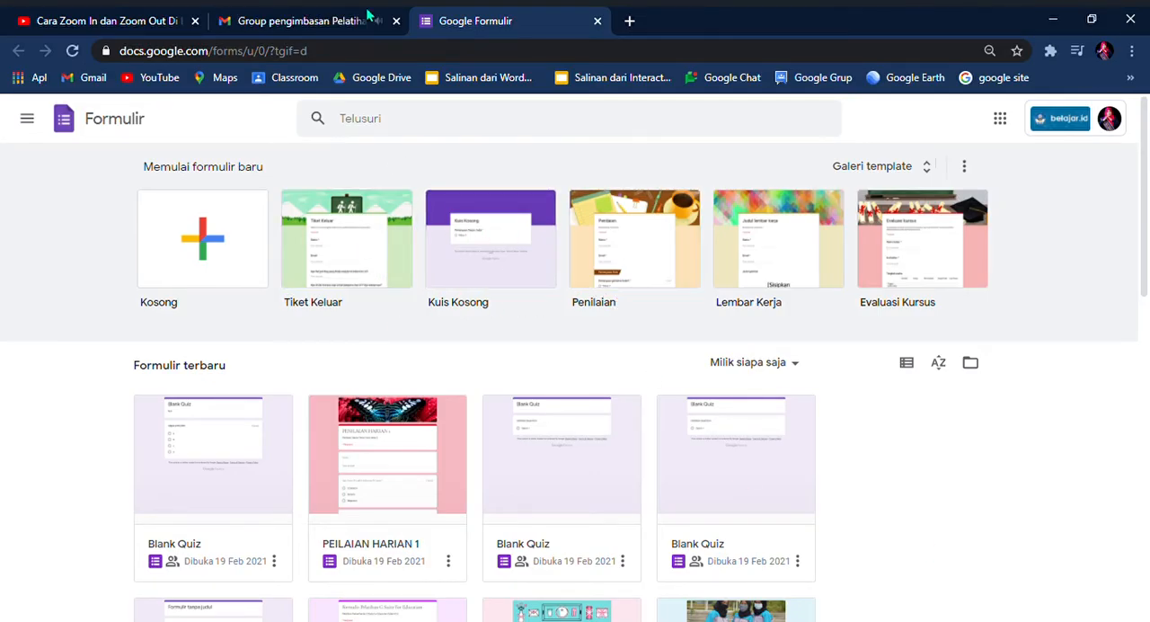
Step: Close the Gmail tab and create a new blank form (Kosong)
{"action": "left_click", "coordinate": [397, 21]}
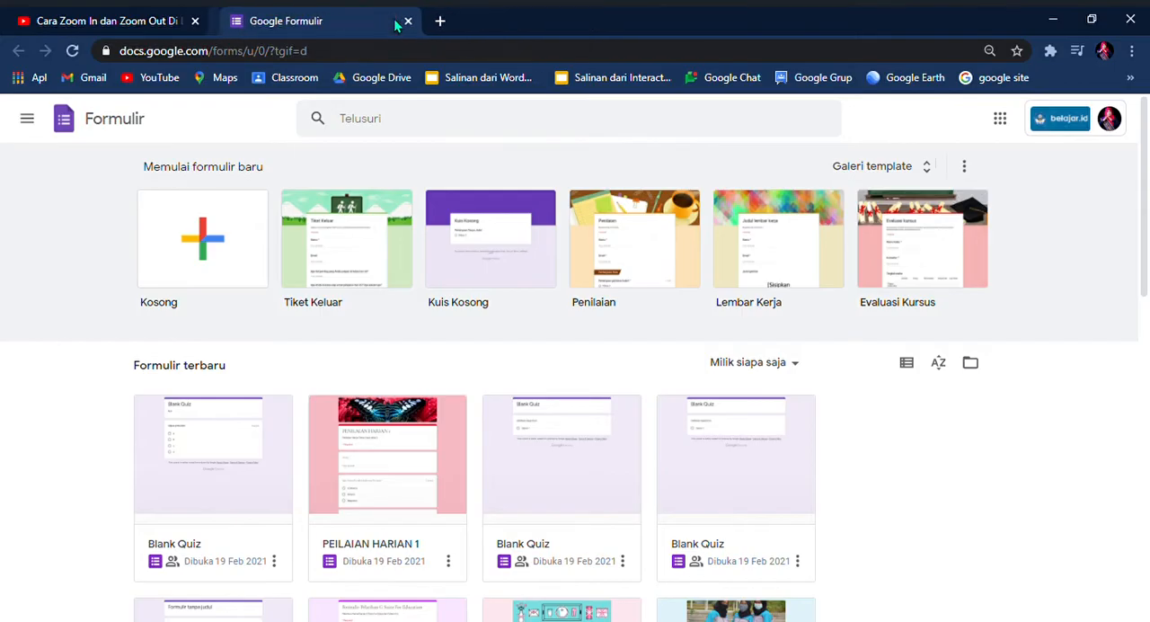
{"action": "left_click", "coordinate": [233, 252]}
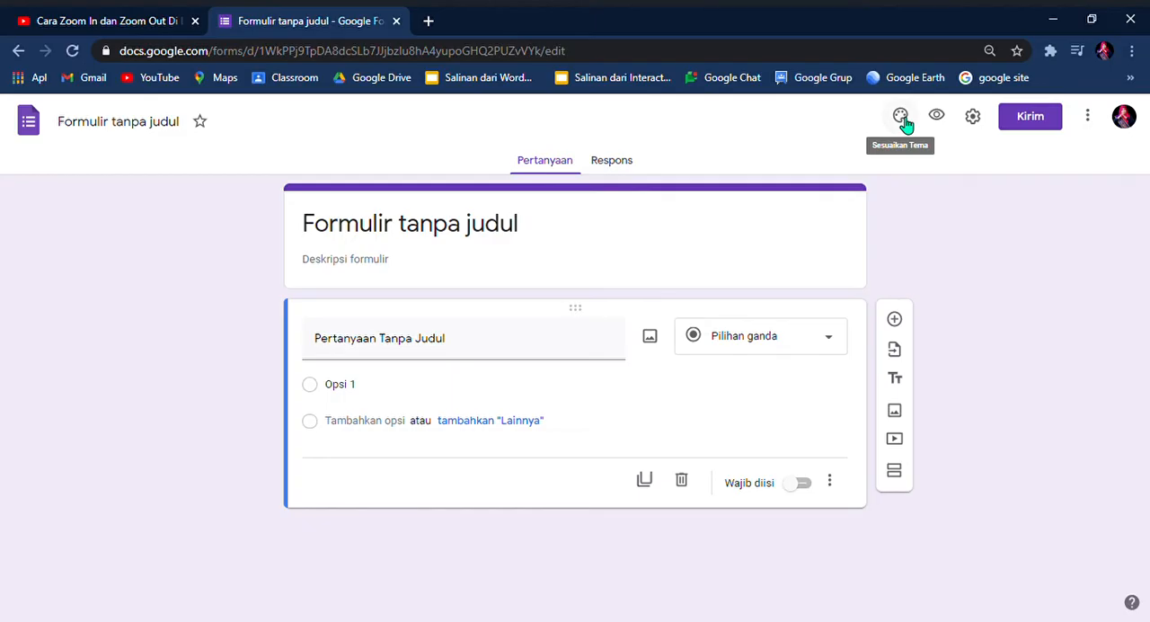
Step: Open the header image chooser in the form's theme options and look through the Unggah, Foto and Tema sources
{"action": "key", "text": "ctrl+plus"}
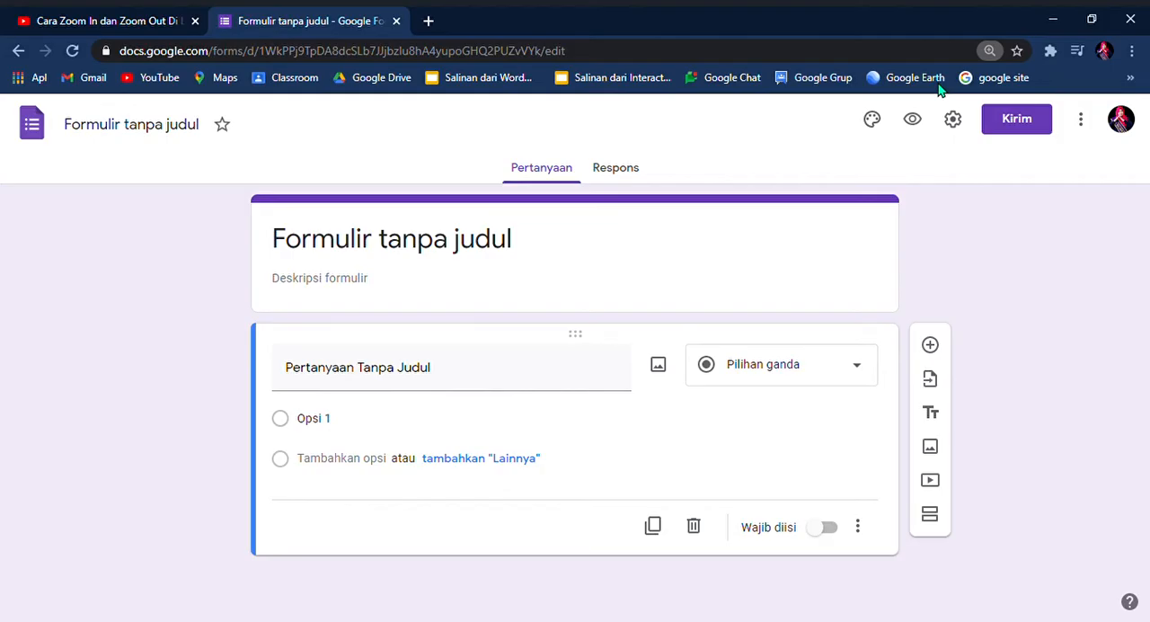
{"action": "key", "text": "ctrl+plus"}
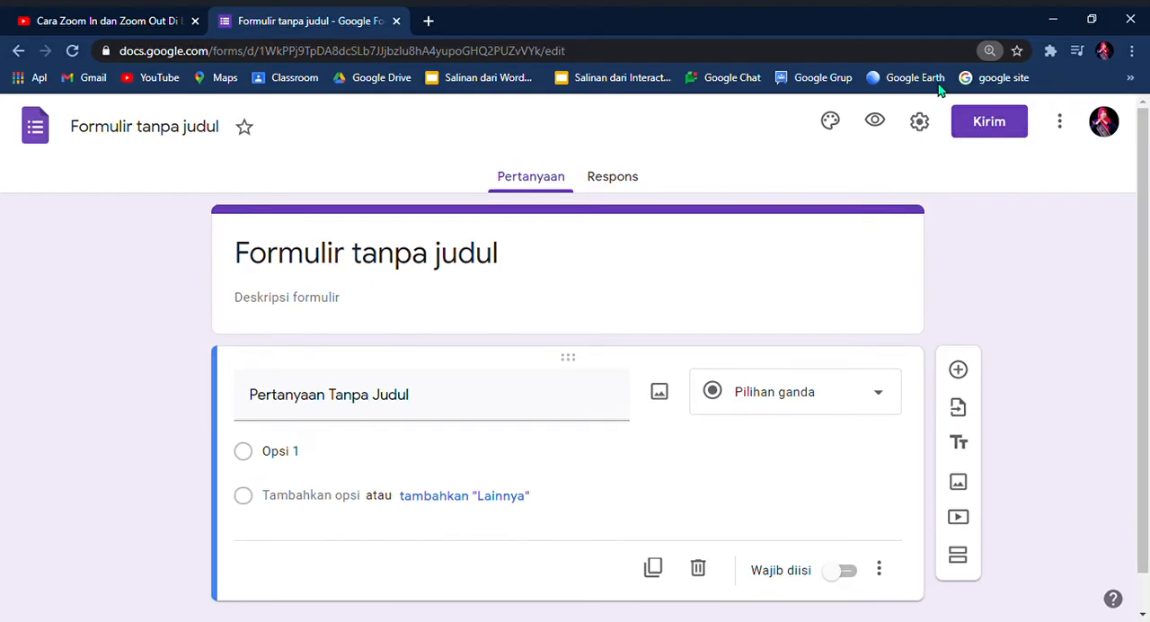
{"action": "left_click", "coordinate": [832, 126]}
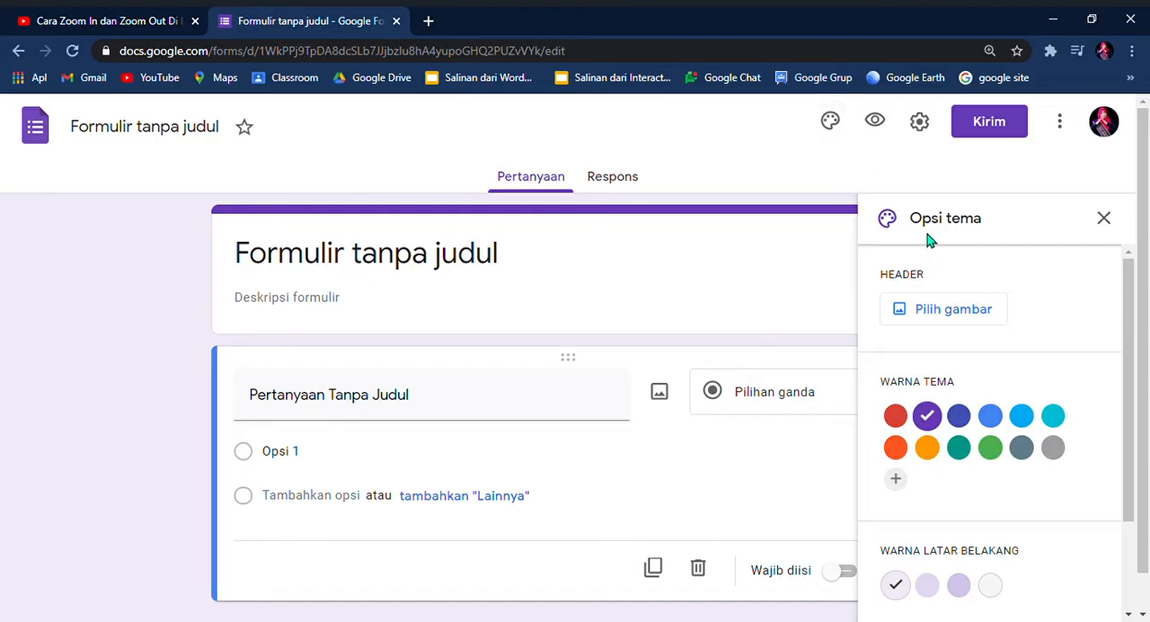
{"action": "left_click", "coordinate": [963, 315]}
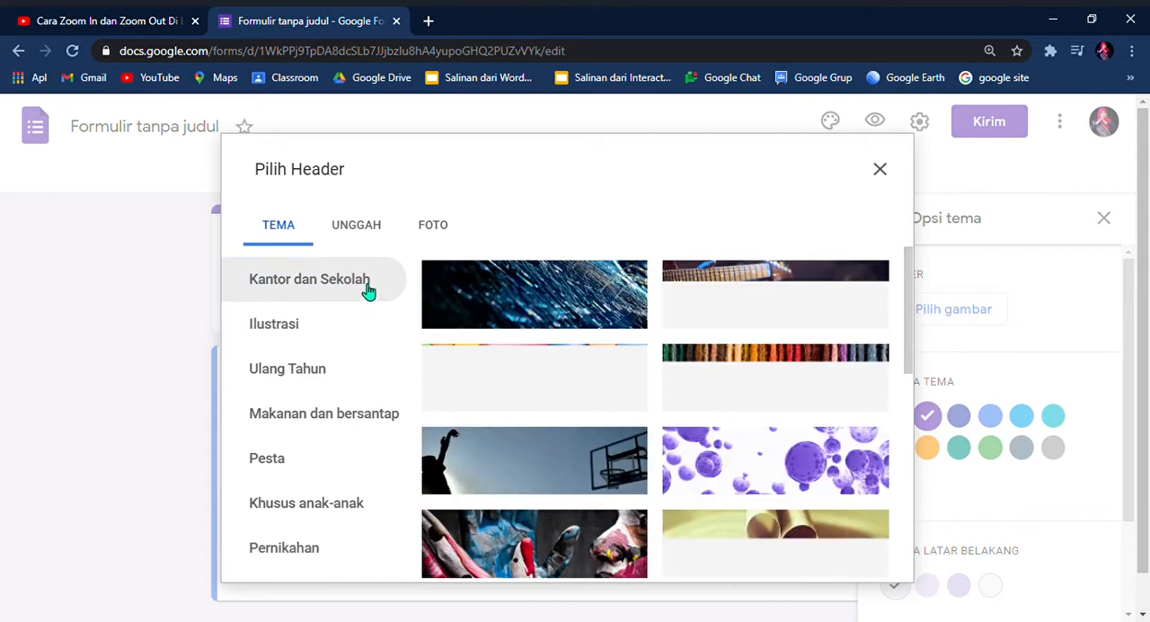
{"action": "left_click", "coordinate": [372, 232]}
{"action": "left_click", "coordinate": [430, 230]}
{"action": "left_click", "coordinate": [372, 233]}
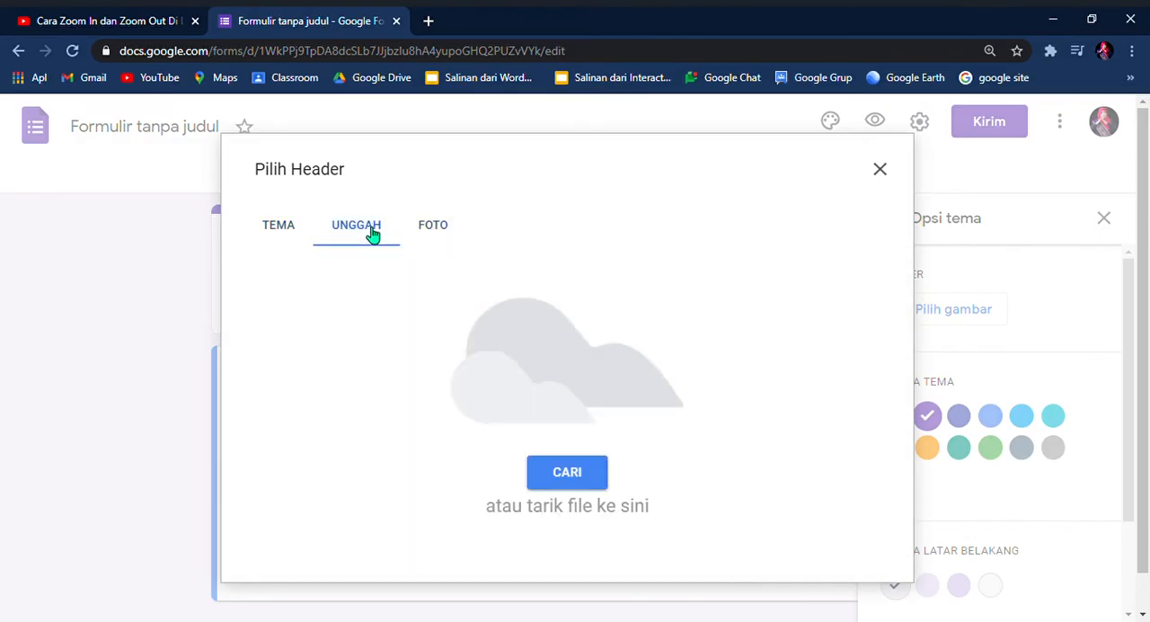
{"action": "left_click", "coordinate": [287, 233]}
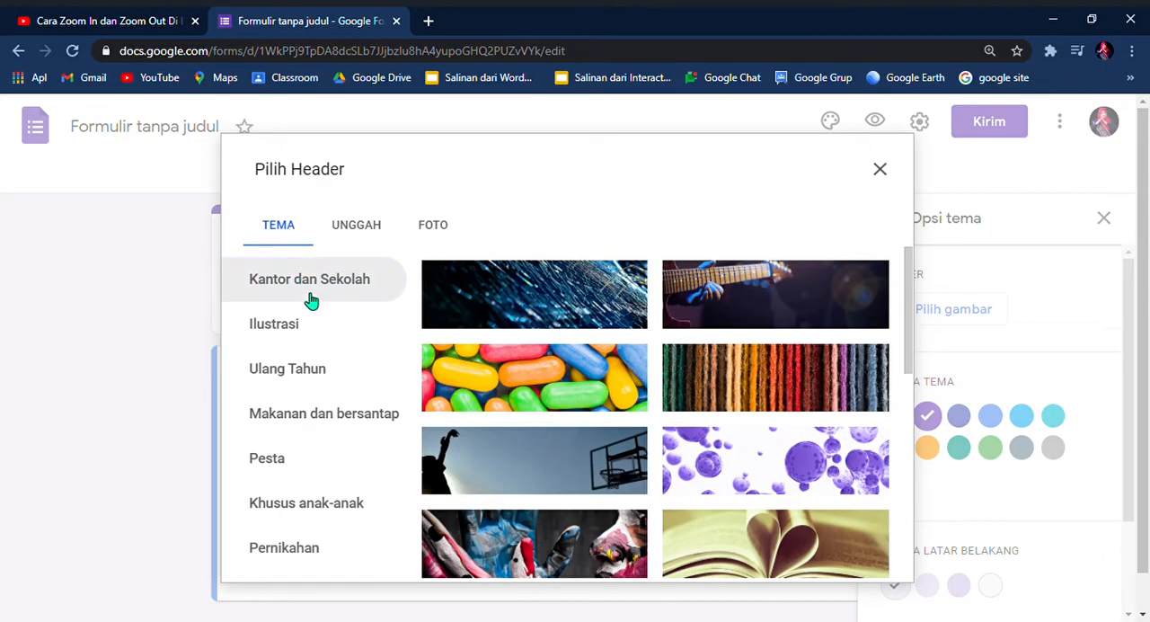
Step: Insert the purple flower close-up from the Kantor dan Sekolah themes as the form's header image
{"action": "scroll", "coordinate": [308, 298], "scroll_direction": "down", "scroll_amount": 1}
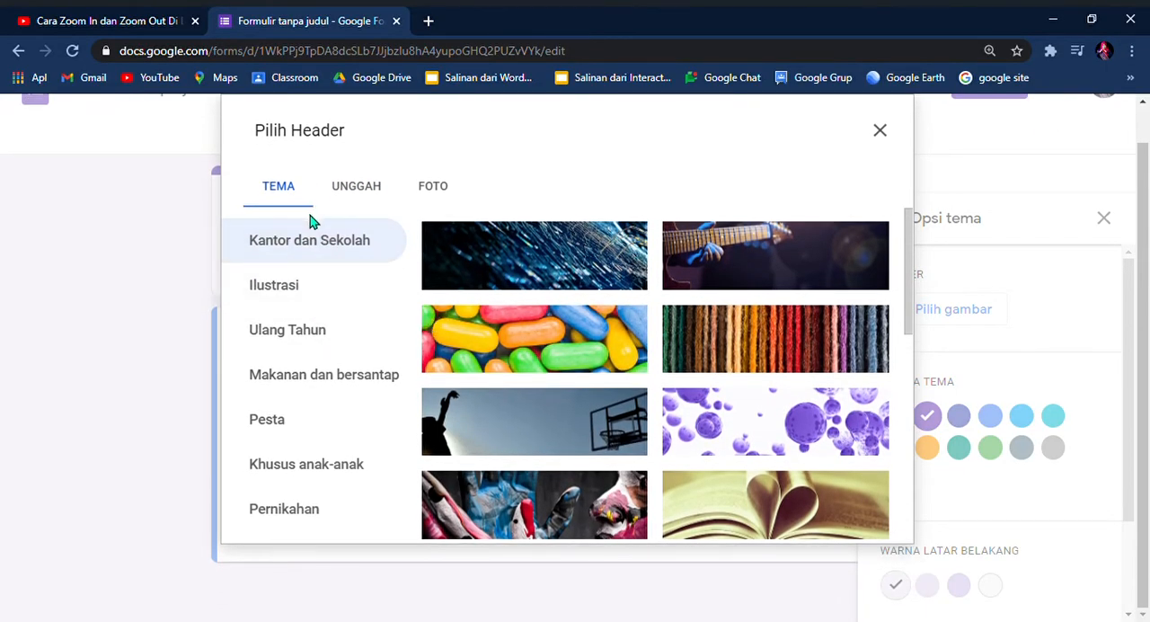
{"action": "scroll", "coordinate": [773, 359], "scroll_direction": "down", "scroll_amount": 2}
{"action": "scroll", "coordinate": [773, 377], "scroll_direction": "down", "scroll_amount": 4}
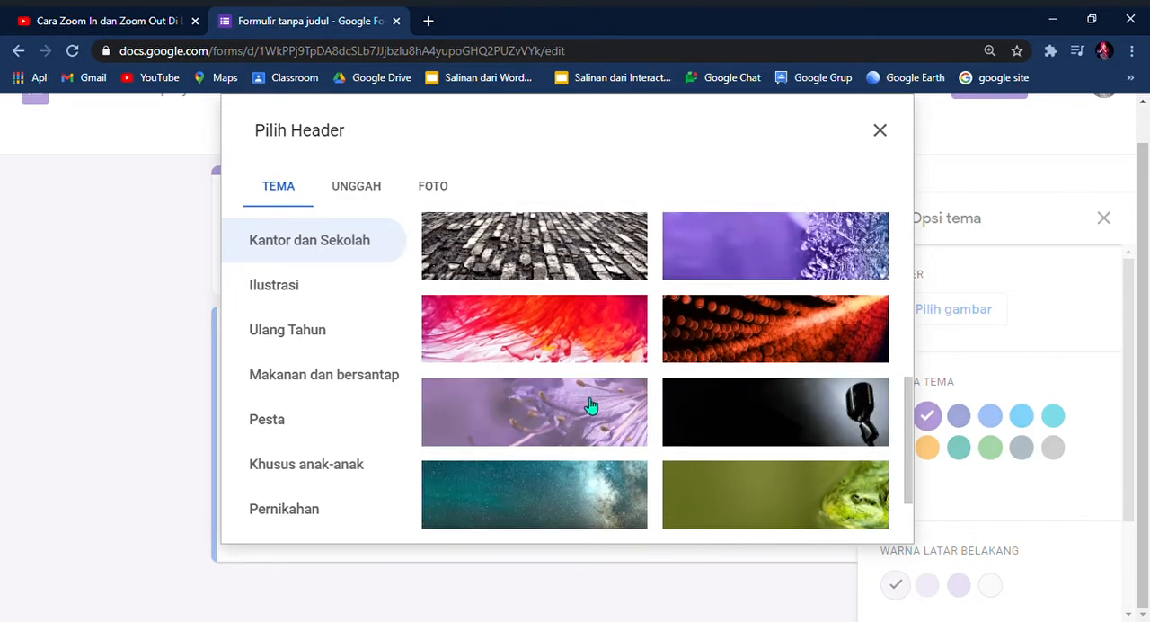
{"action": "left_click", "coordinate": [590, 406]}
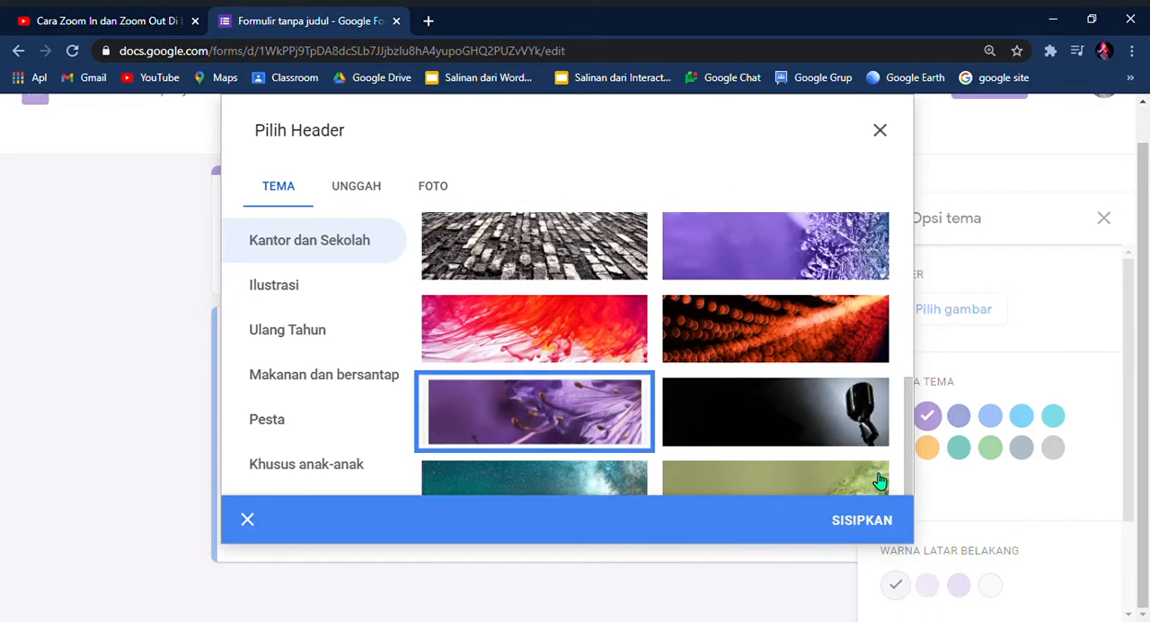
{"action": "left_click", "coordinate": [878, 520]}
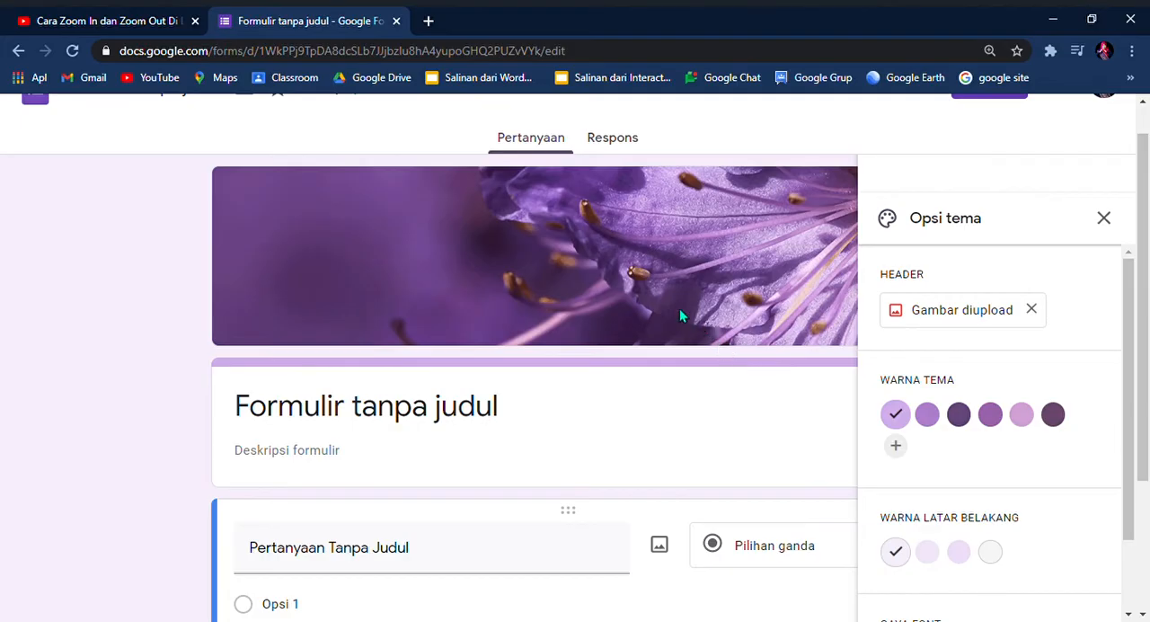
Step: Add the custom red #ed0e0e as the form's theme colour
{"action": "scroll", "coordinate": [670, 290], "scroll_direction": "down", "scroll_amount": 3}
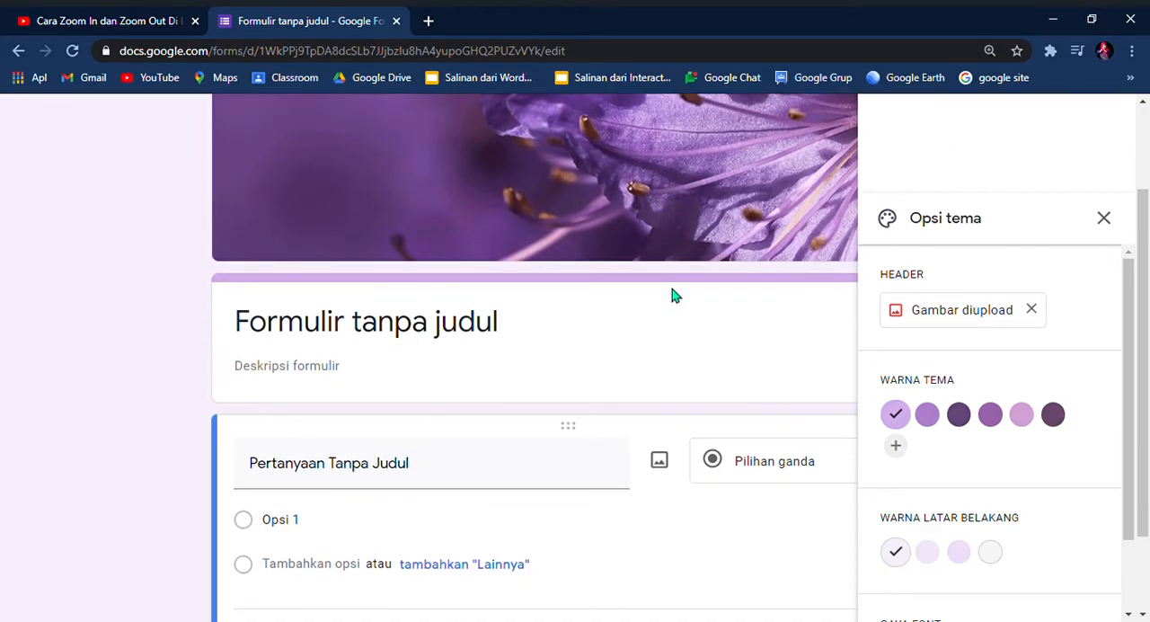
{"action": "scroll", "coordinate": [975, 377], "scroll_direction": "down", "scroll_amount": 2}
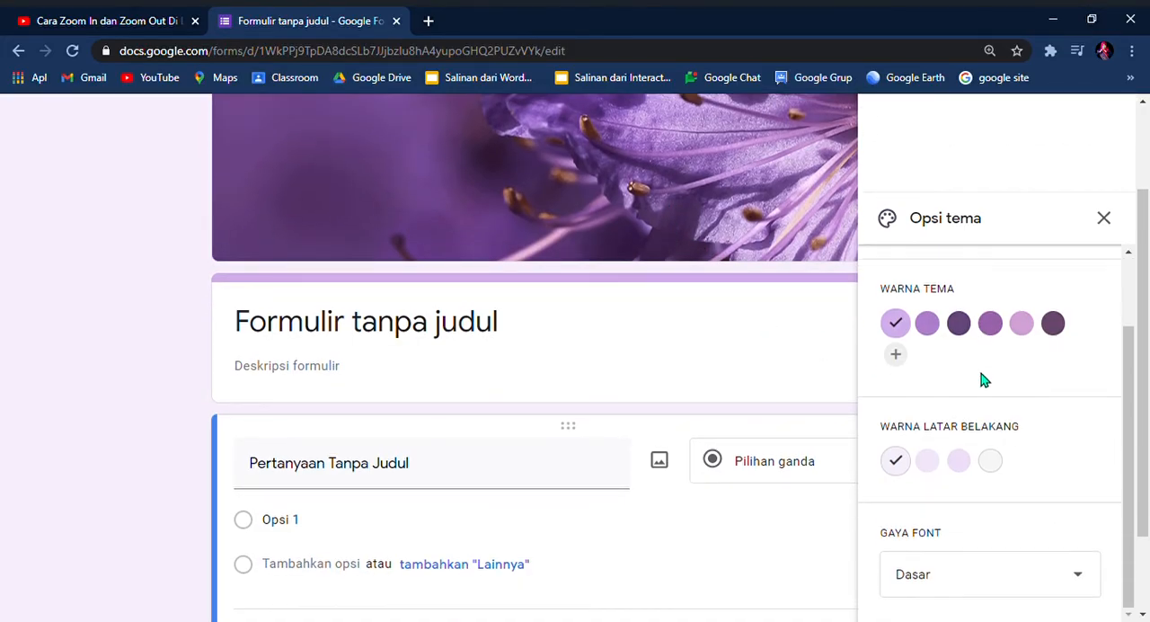
{"action": "left_click", "coordinate": [897, 357]}
{"action": "left_click", "coordinate": [1059, 364]}
{"action": "left_click_drag", "start_coordinate": [1066, 375], "coordinate": [1065, 346]}
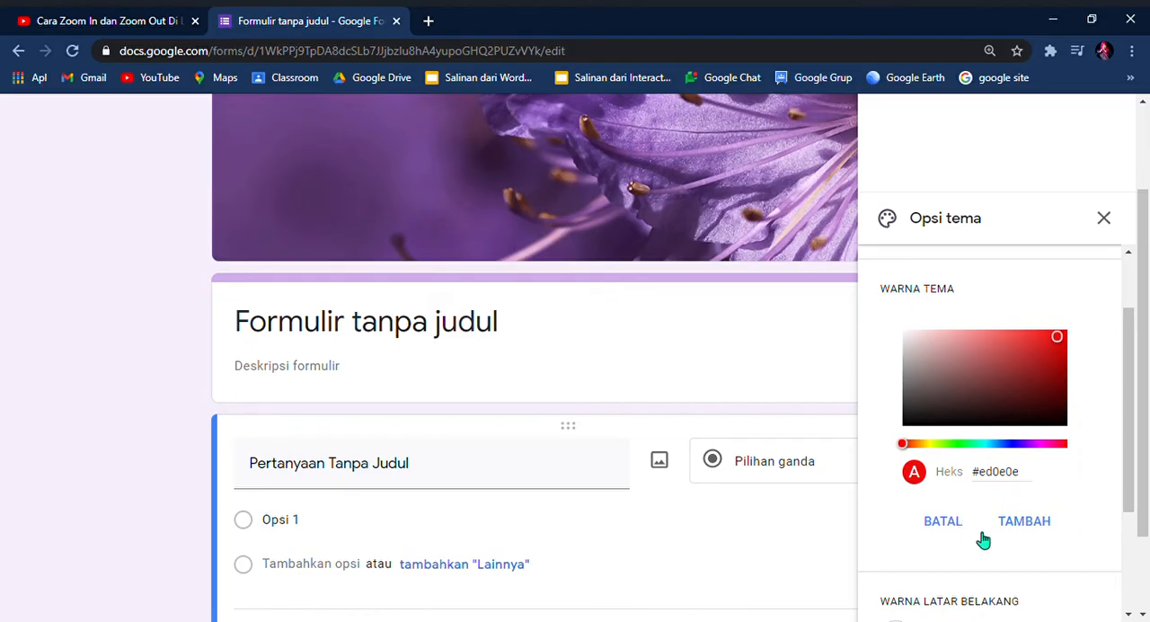
{"action": "left_click", "coordinate": [1033, 523]}
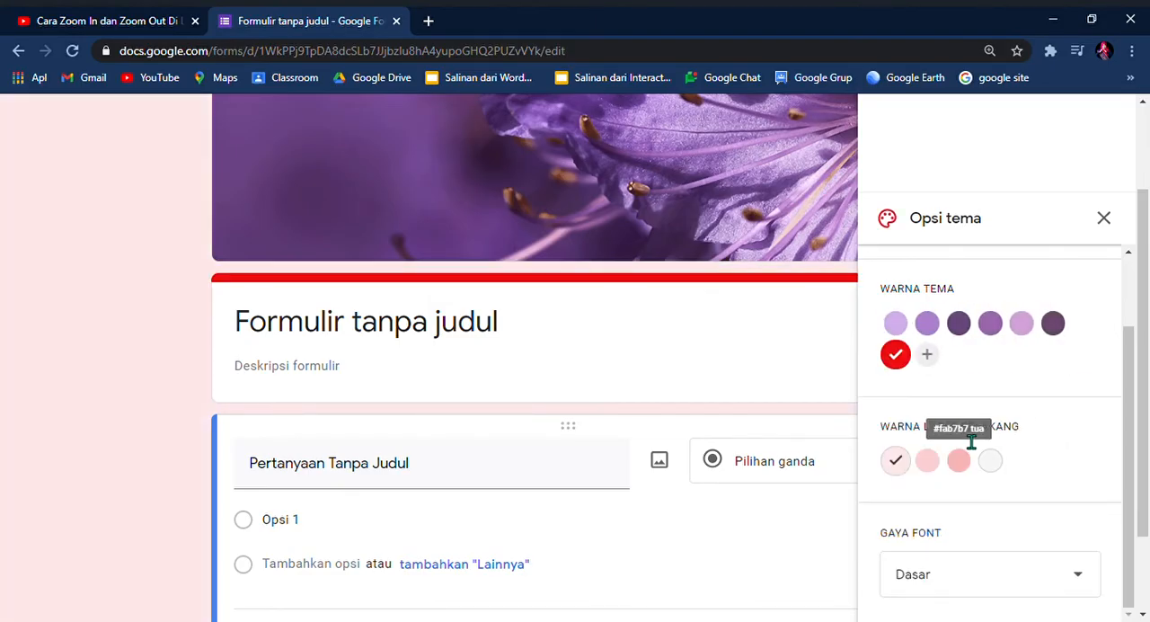
Step: Try the dark plum theme colour, reapply the custom red and set the background to the darkest pink, #fab7b7
{"action": "left_click", "coordinate": [1055, 325]}
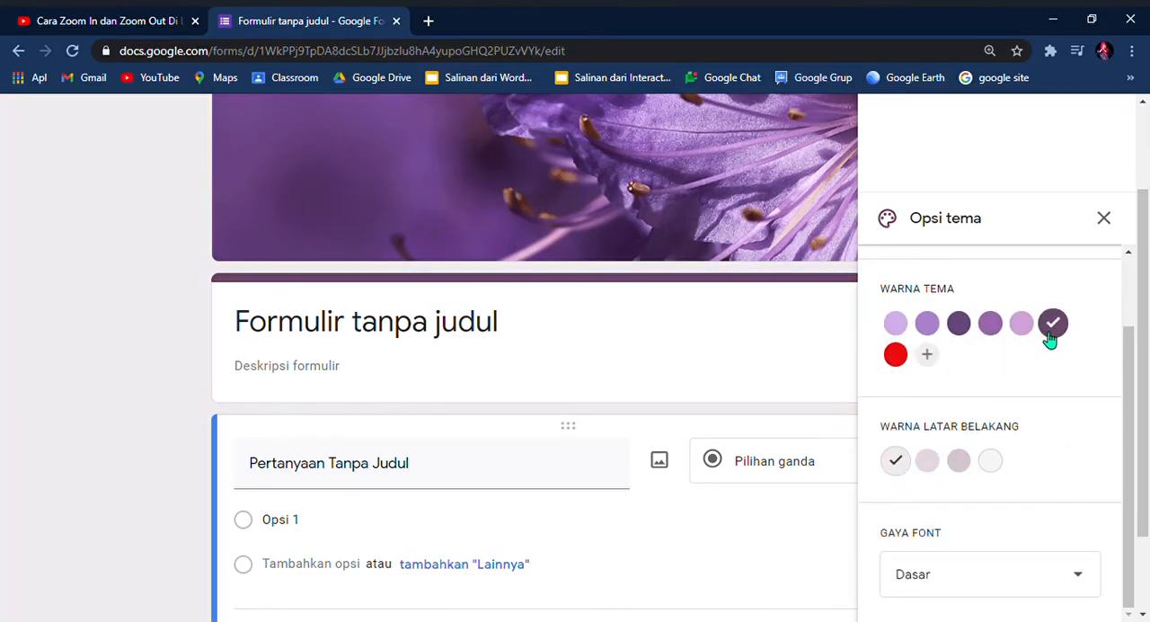
{"action": "scroll", "coordinate": [979, 402], "scroll_direction": "down", "scroll_amount": 1}
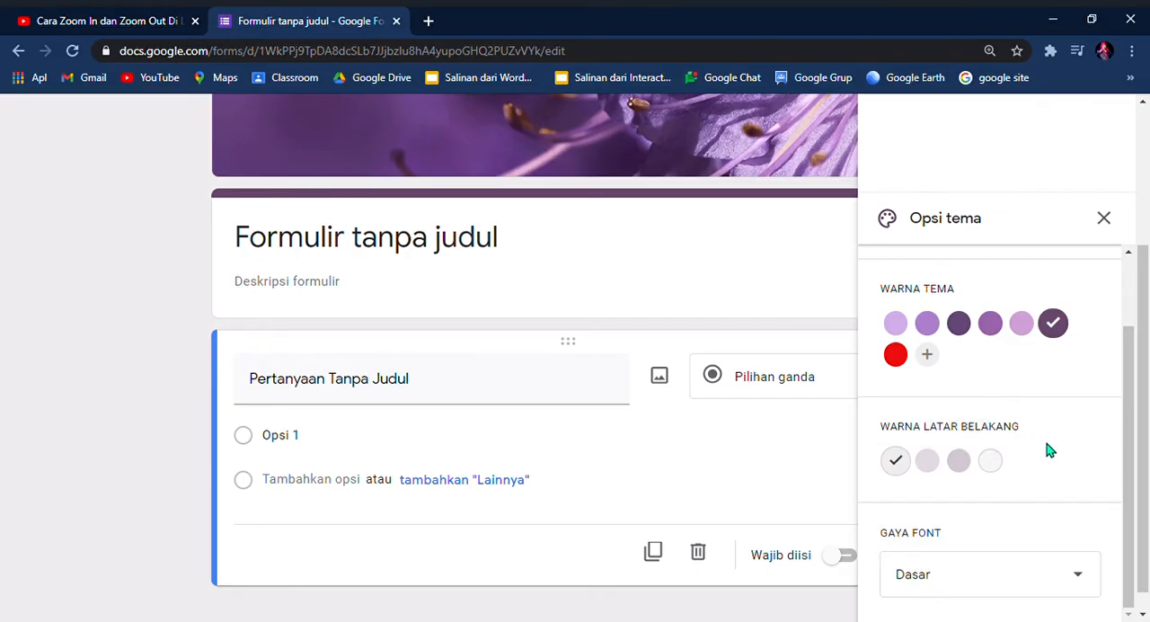
{"action": "left_click", "coordinate": [896, 355]}
{"action": "left_click", "coordinate": [959, 461]}
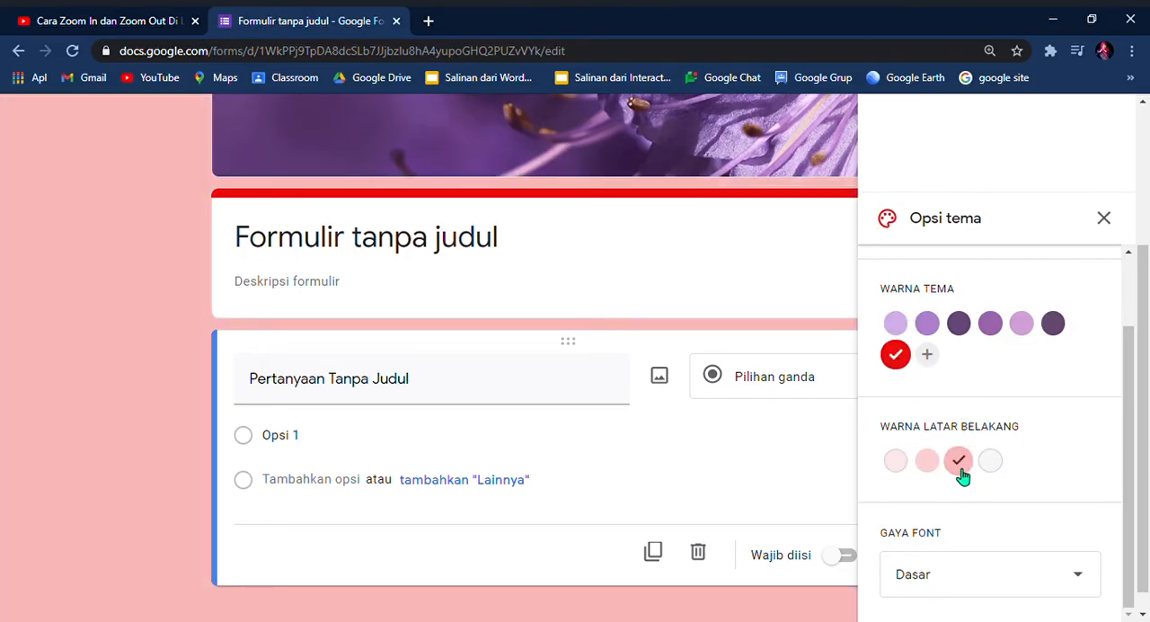
{"action": "scroll", "coordinate": [974, 464], "scroll_direction": "down", "scroll_amount": 1}
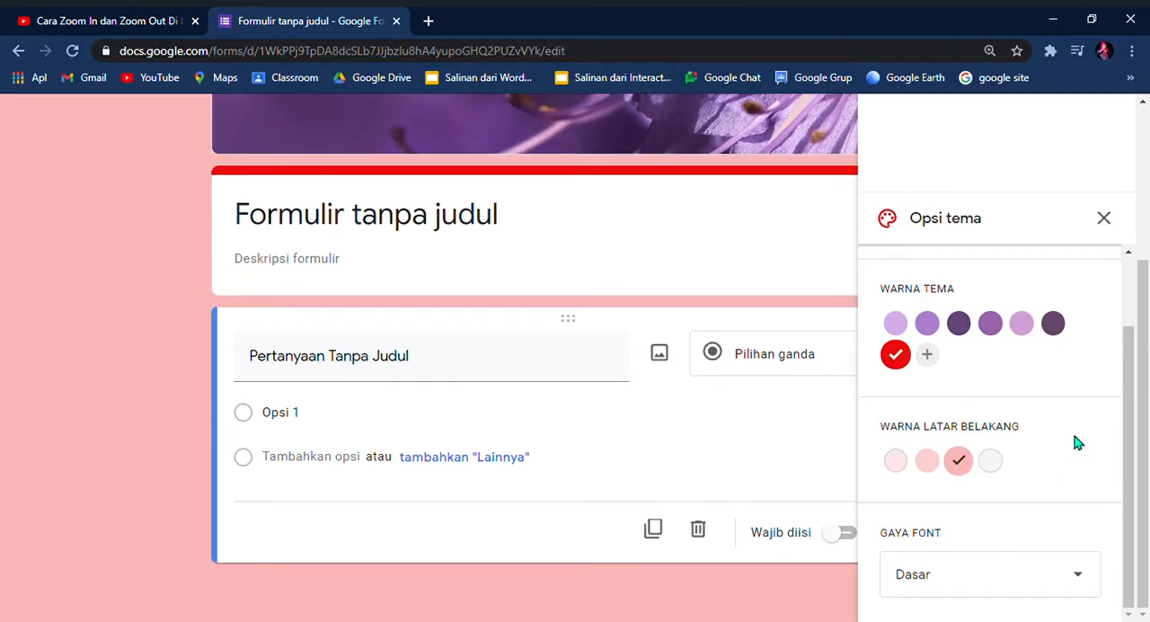
Step: Set the form's font style to Lucu and close the theme options
{"action": "left_click", "coordinate": [1087, 581]}
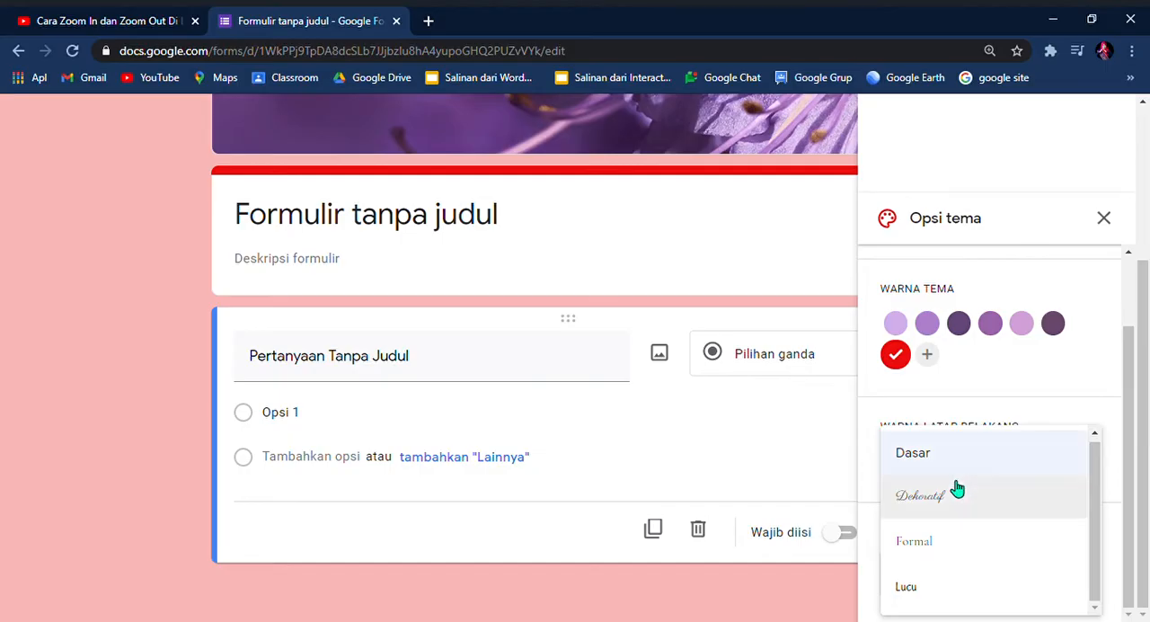
{"action": "left_click", "coordinate": [919, 595]}
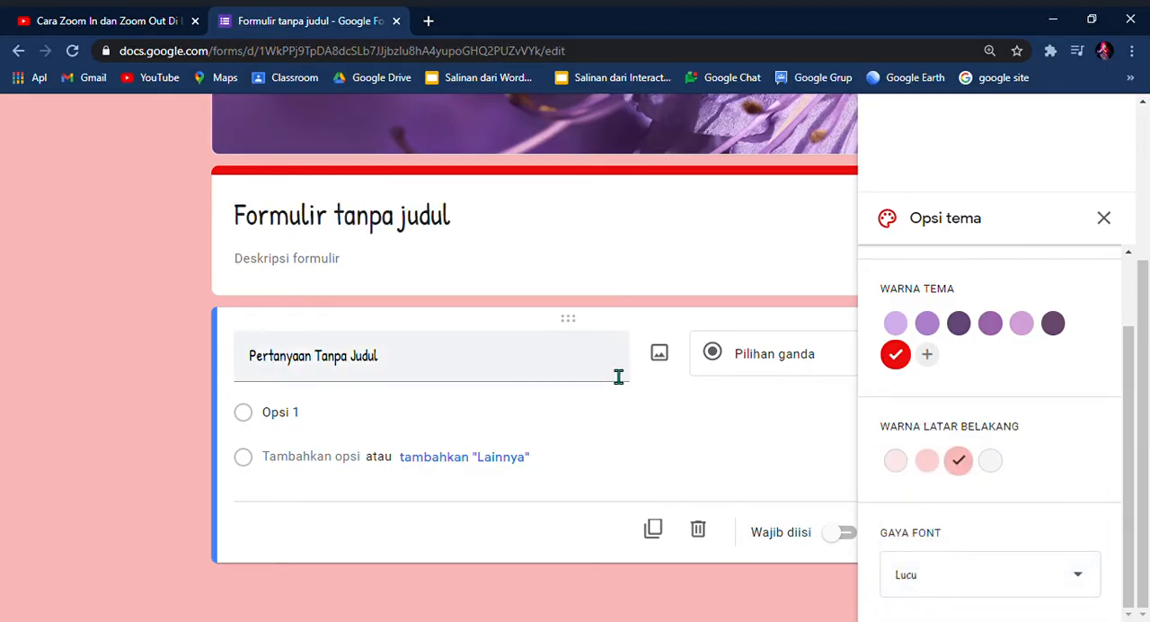
{"action": "scroll", "coordinate": [616, 375], "scroll_direction": "up", "scroll_amount": 3}
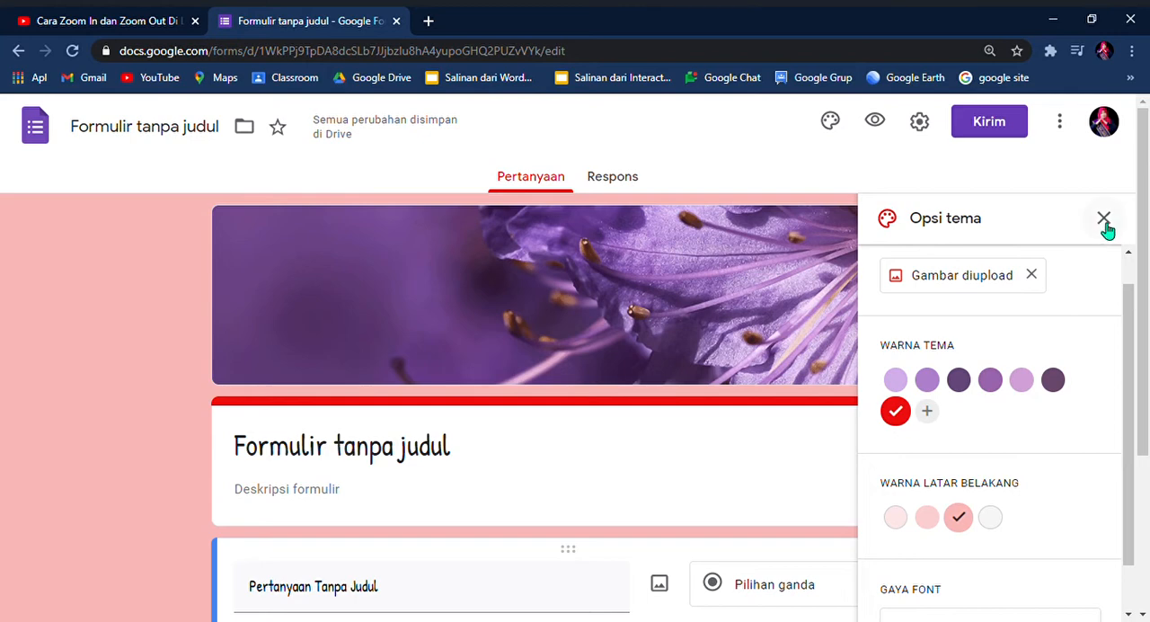
{"action": "left_click", "coordinate": [1106, 225]}
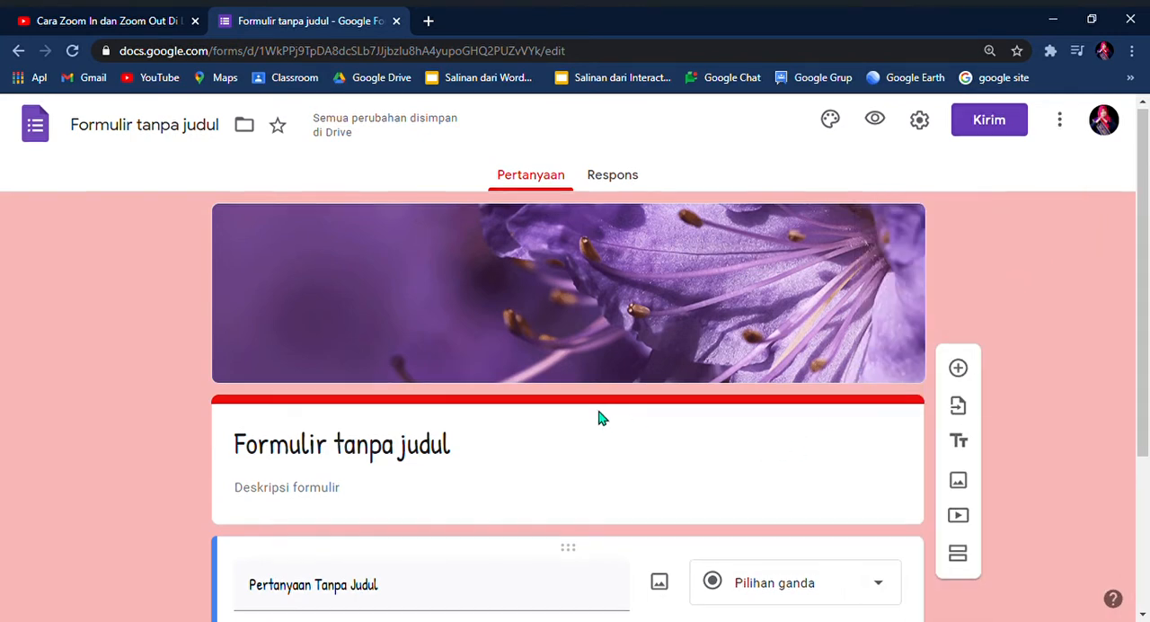
{"action": "scroll", "coordinate": [611, 422], "scroll_direction": "down", "scroll_amount": 2}
{"action": "scroll", "coordinate": [588, 390], "scroll_direction": "up", "scroll_amount": 3}
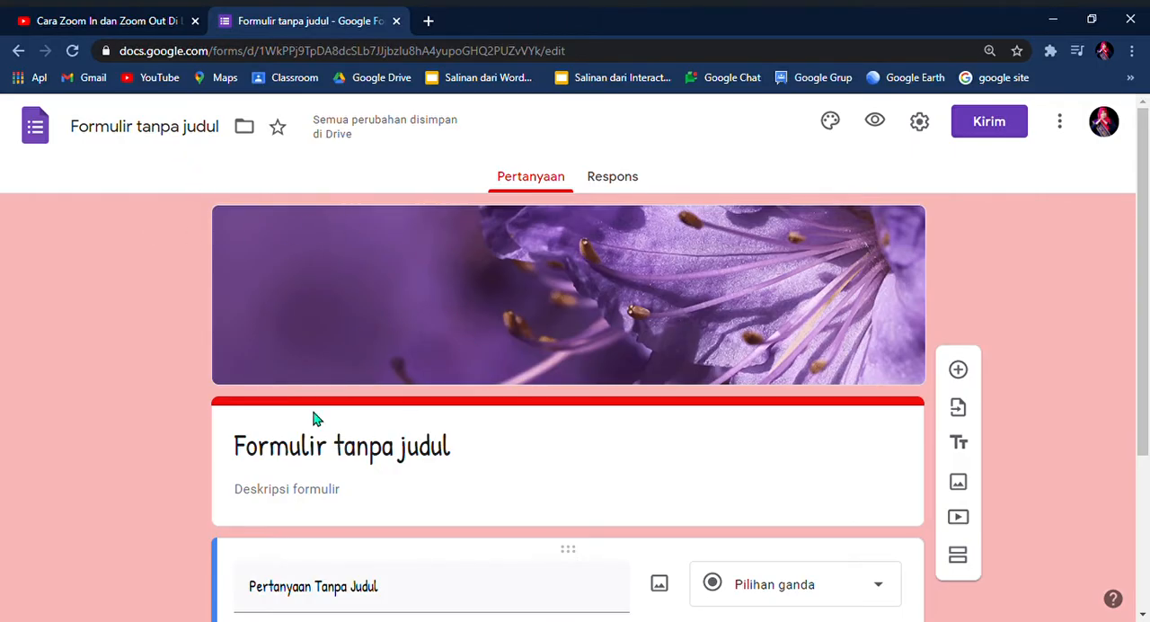
Step: Rename the form as PENILAIAN HARIAN 1 and apply the name to the form's heading
{"action": "left_click", "coordinate": [225, 142]}
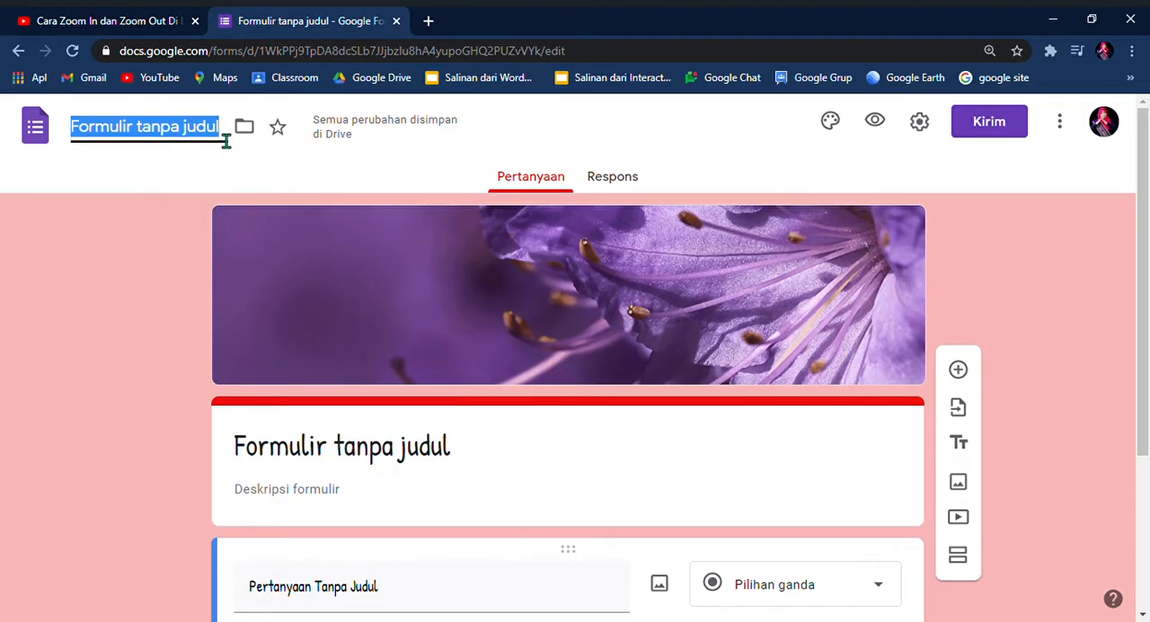
{"action": "key", "text": "BackSpace"}
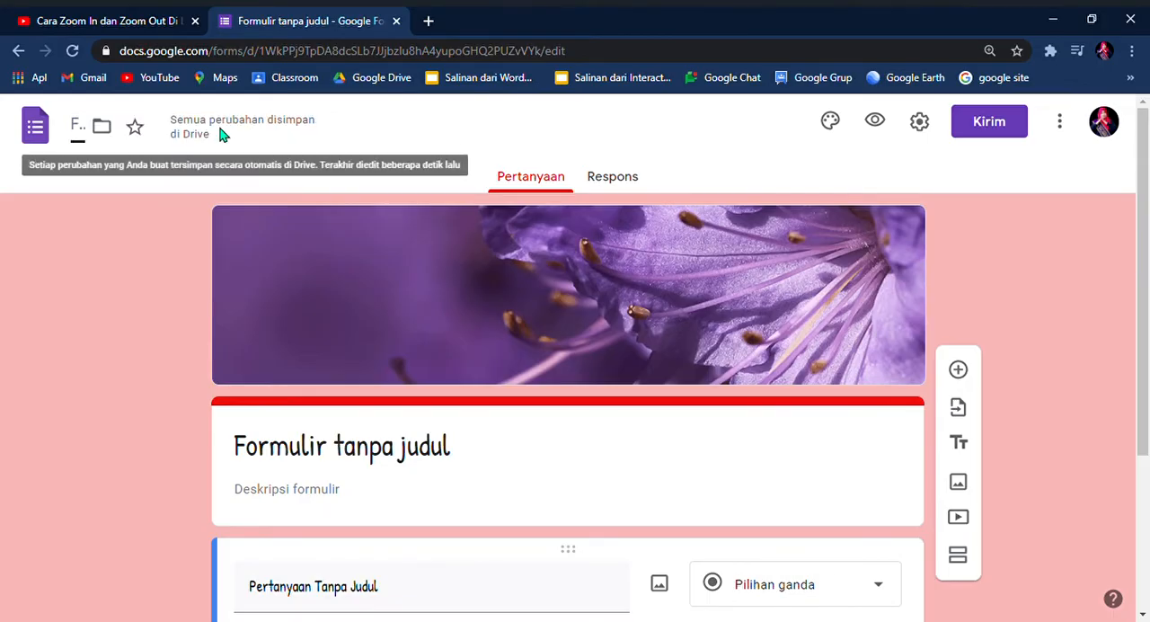
{"action": "type", "text": "pe"}
{"action": "key", "text": "BackSpace"}
{"action": "key", "text": "BackSpace"}
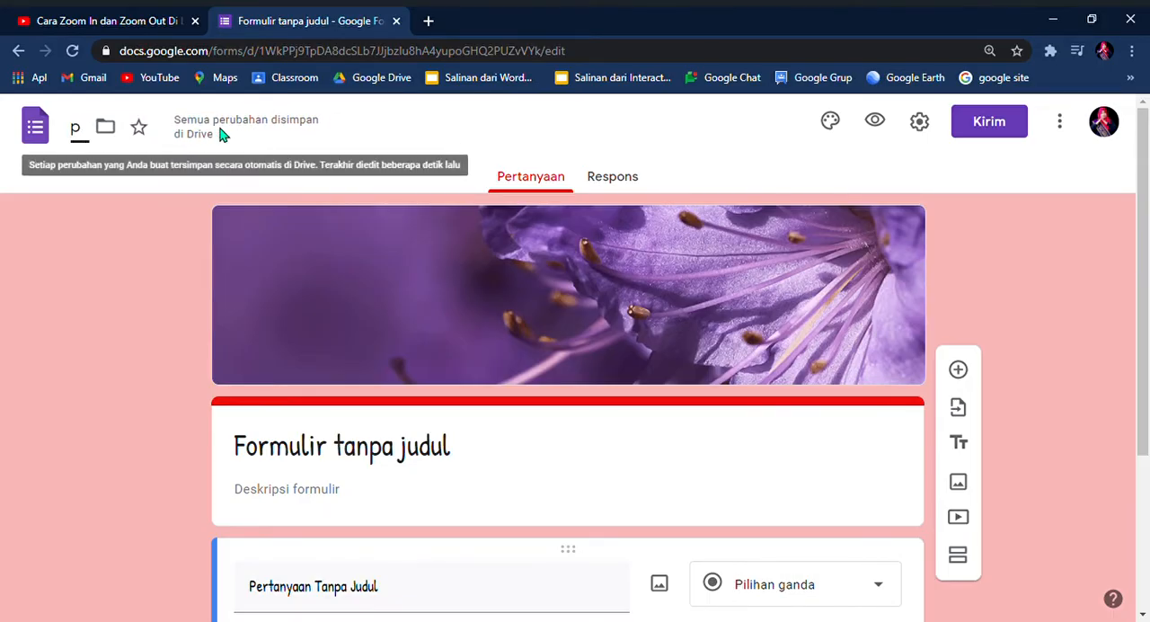
{"action": "type", "text": "PENILI"}
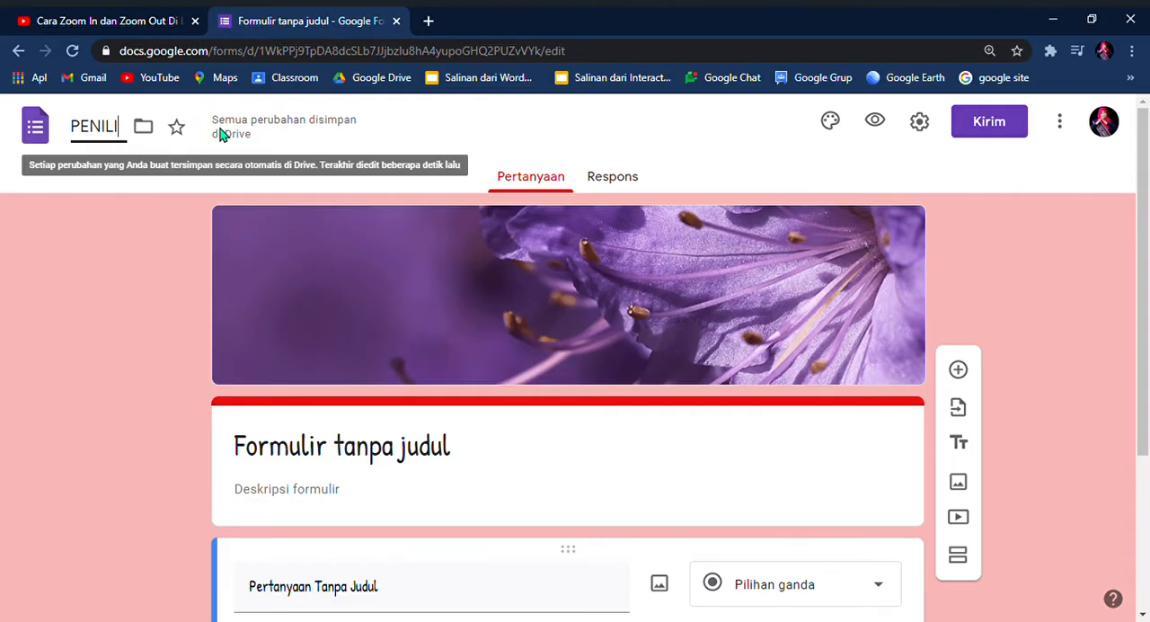
{"action": "key", "text": "BackSpace"}
{"action": "type", "text": "A"}
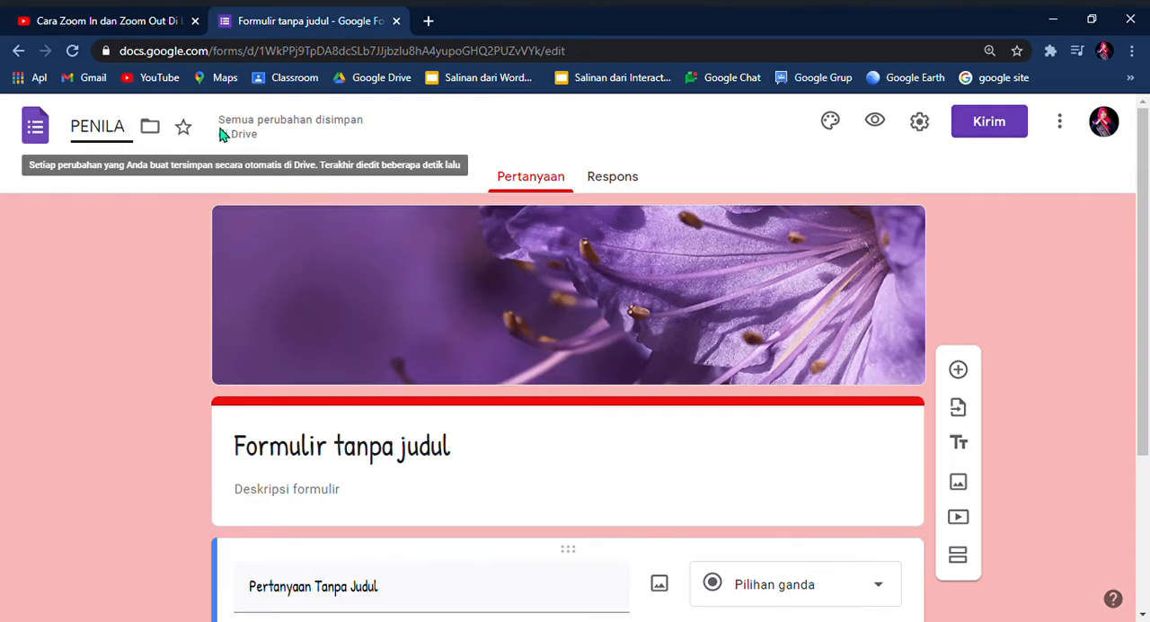
{"action": "type", "text": "IAN HARIAN 1"}
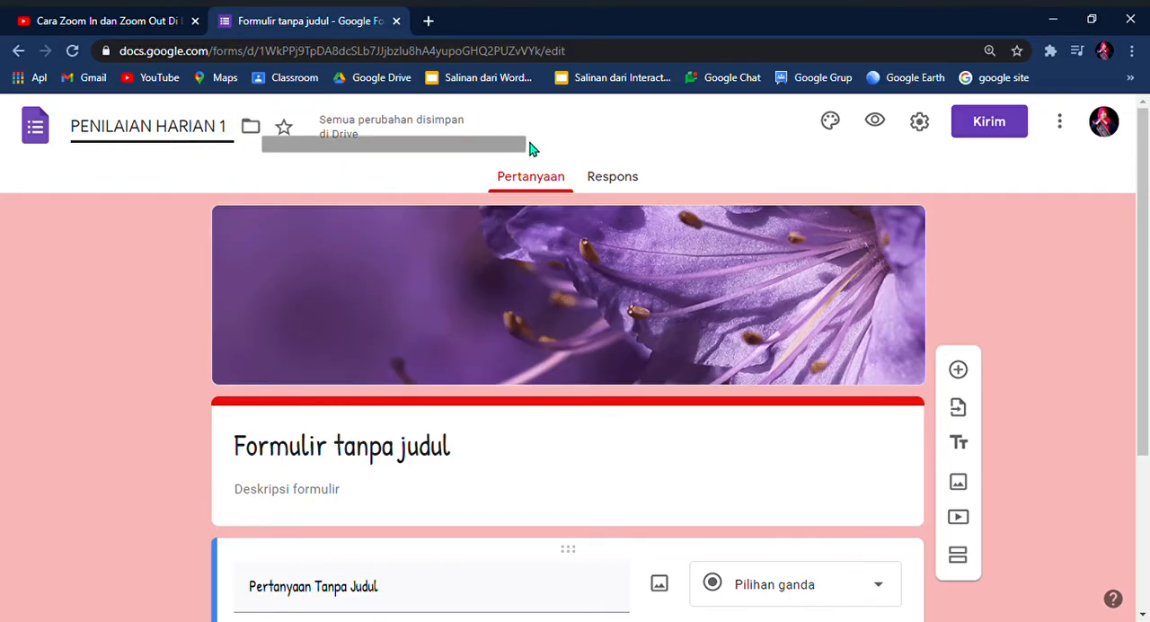
{"action": "left_click", "coordinate": [523, 465]}
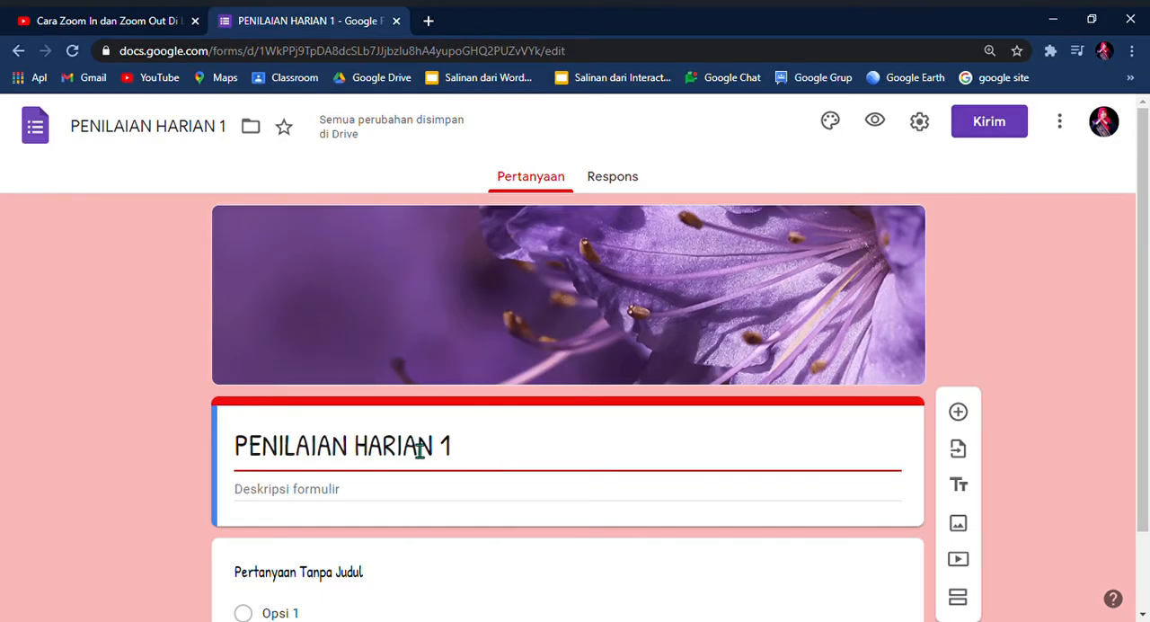
Step: Enter "Tema 4 Sub tema 5" as the form description
{"action": "scroll", "coordinate": [458, 469], "scroll_direction": "down", "scroll_amount": 1}
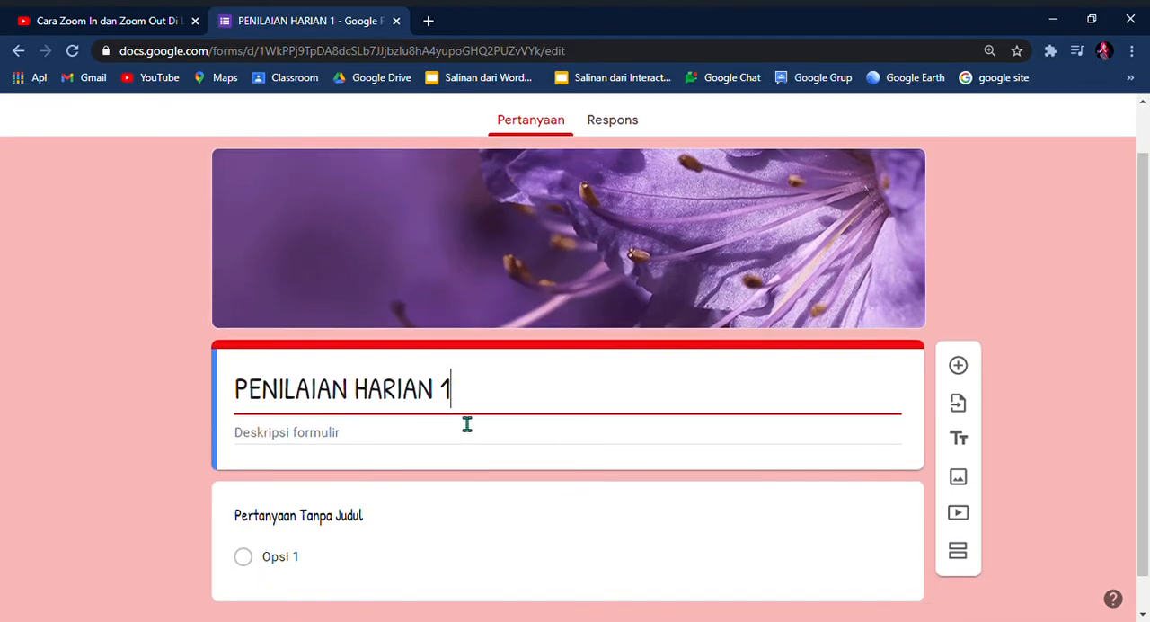
{"action": "scroll", "coordinate": [464, 414], "scroll_direction": "down", "scroll_amount": 1}
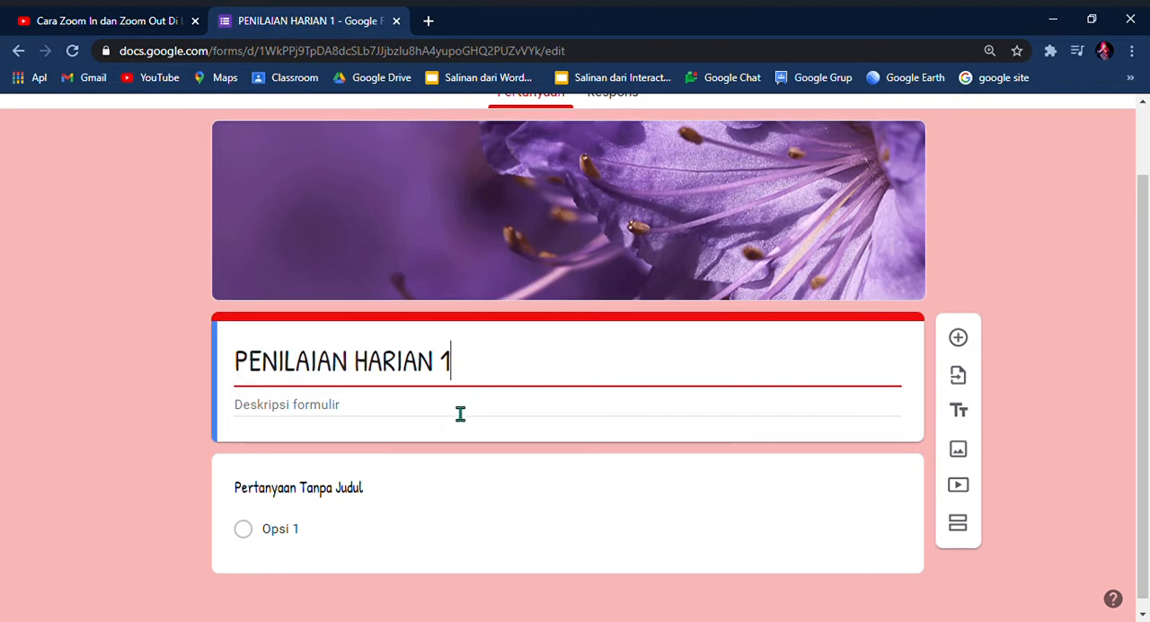
{"action": "left_click", "coordinate": [363, 416]}
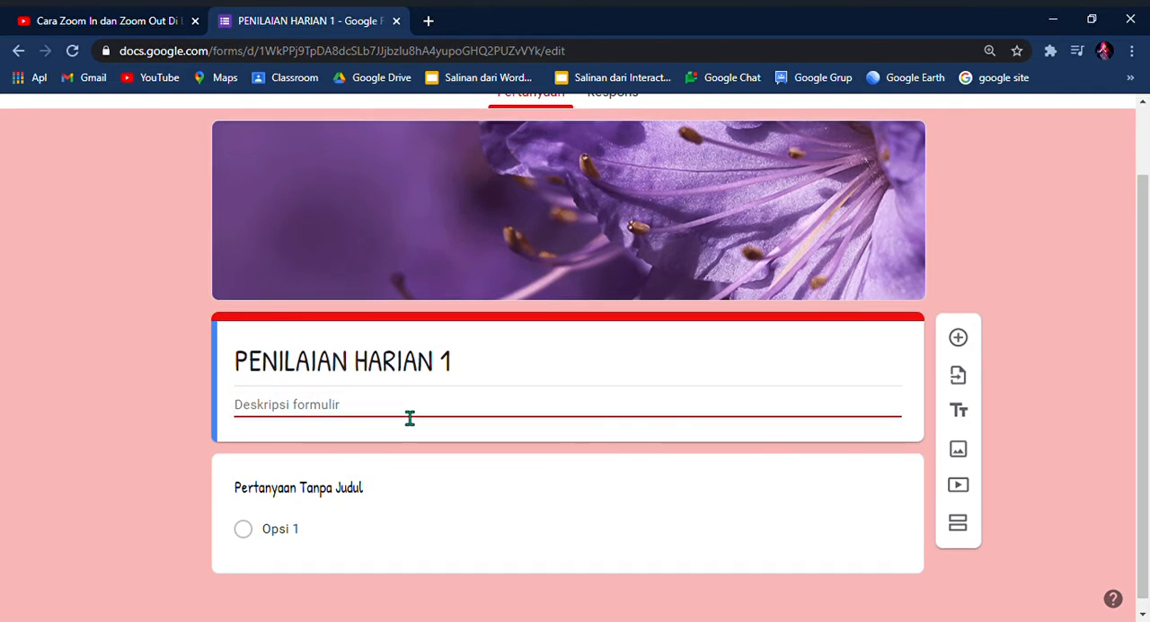
{"action": "type", "text": "m"}
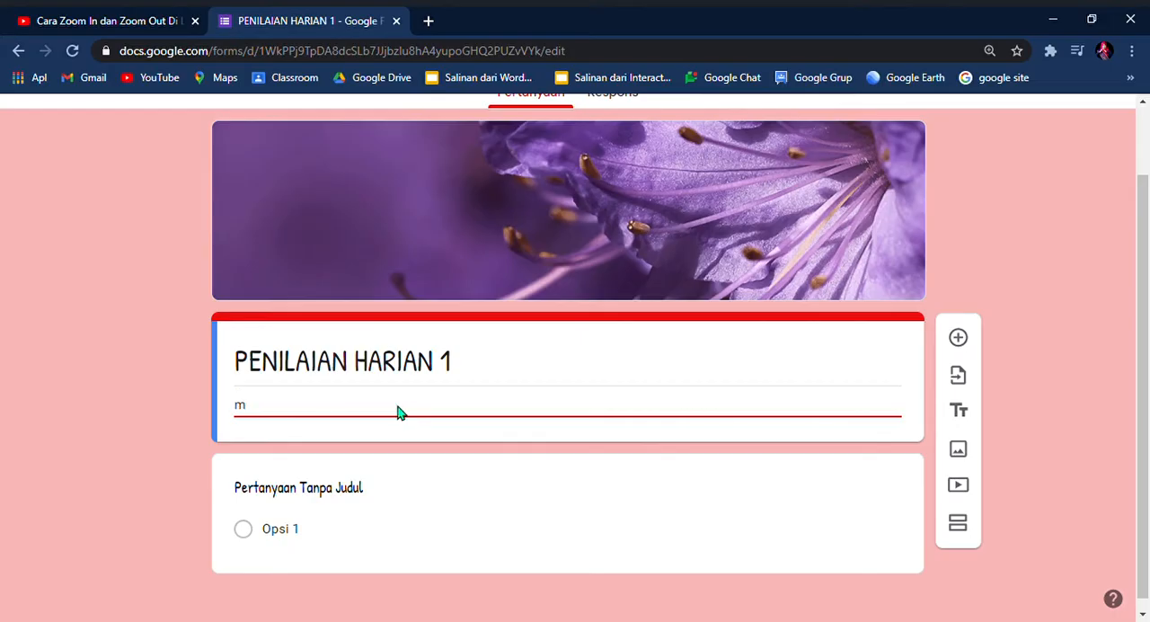
{"action": "key", "text": "BackSpace"}
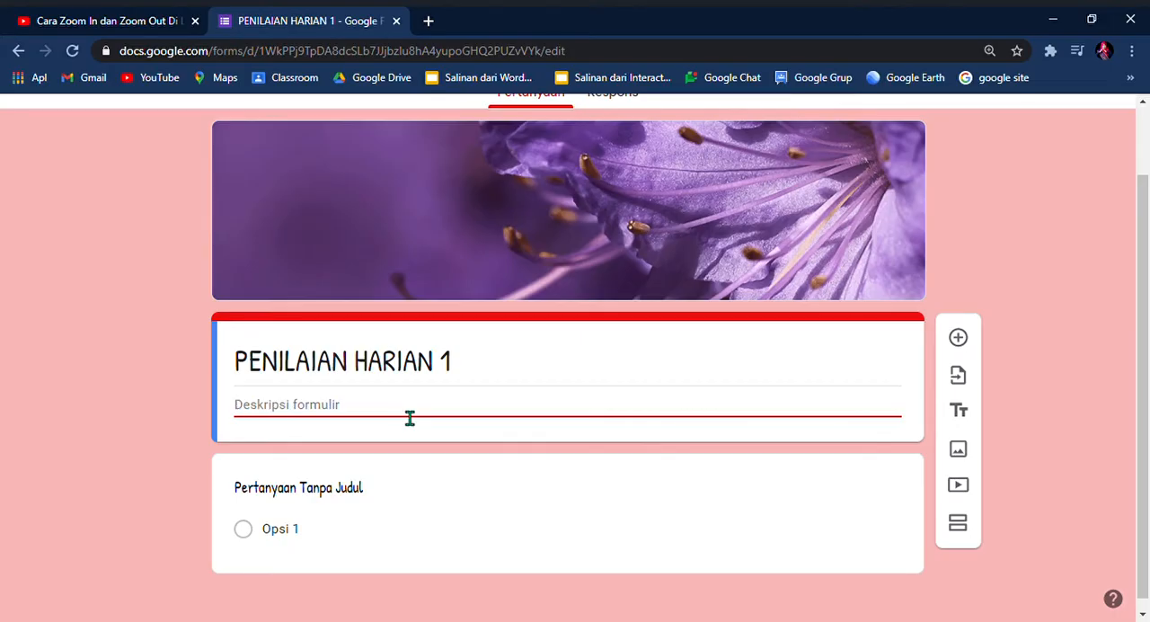
{"action": "type", "text": "Tema 4 Sub tema 5"}
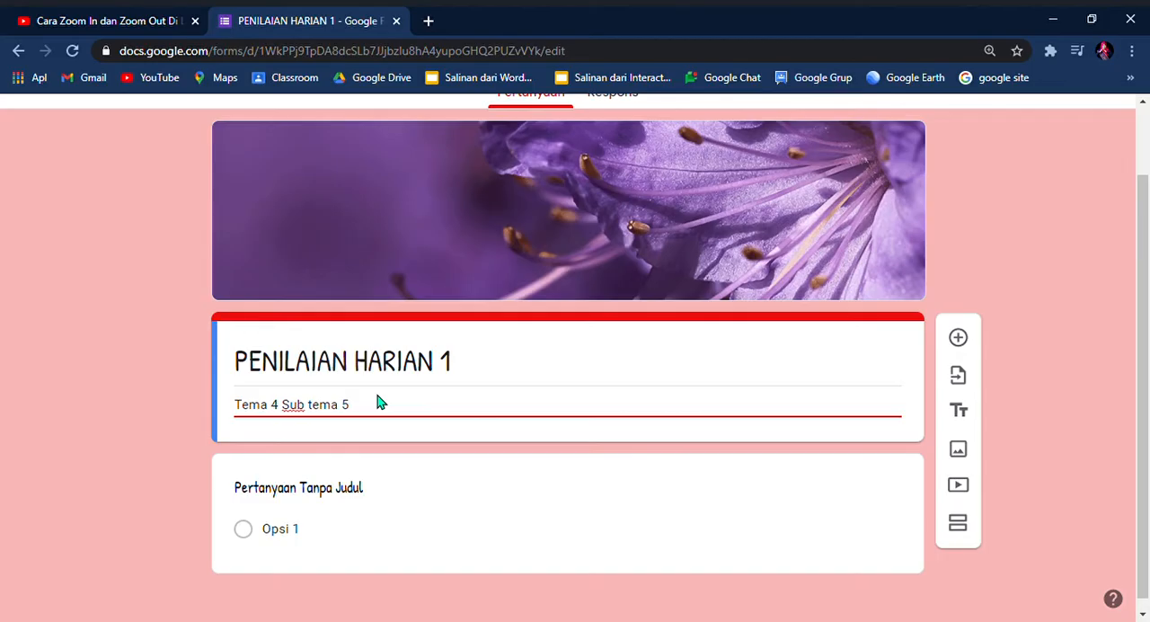
Step: Title the first question "Nama Lengkap"
{"action": "scroll", "coordinate": [378, 394], "scroll_direction": "down", "scroll_amount": 1}
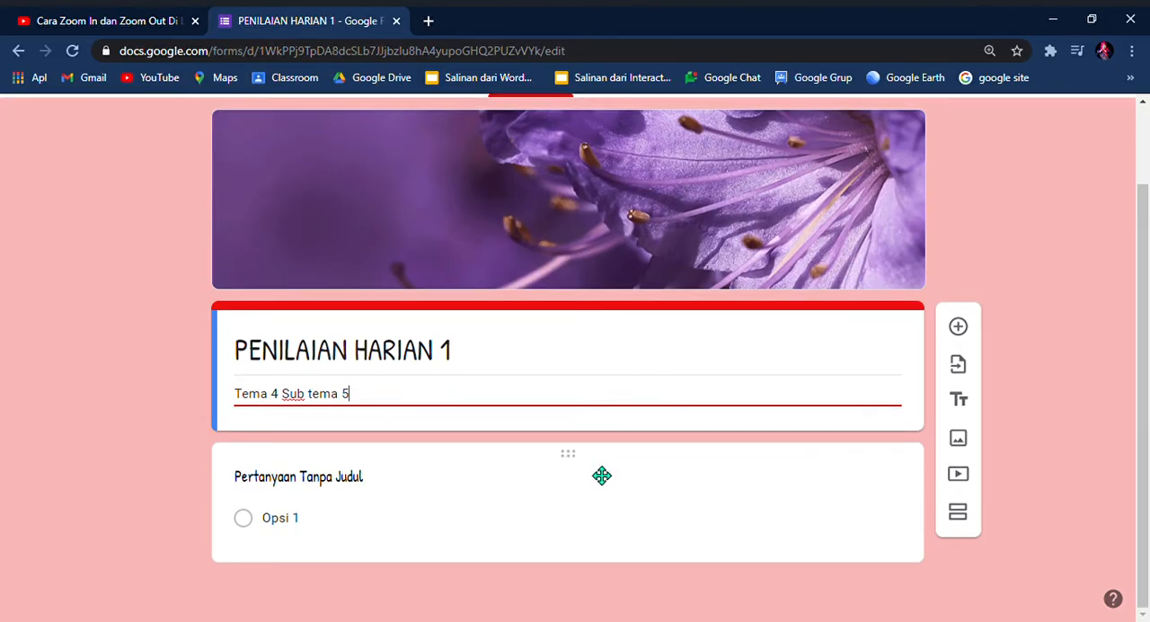
{"action": "left_click", "coordinate": [461, 491]}
{"action": "key", "text": "BackSpace"}
{"action": "type", "text": "n"}
{"action": "key", "text": "BackSpace"}
{"action": "type", "text": "nA"}
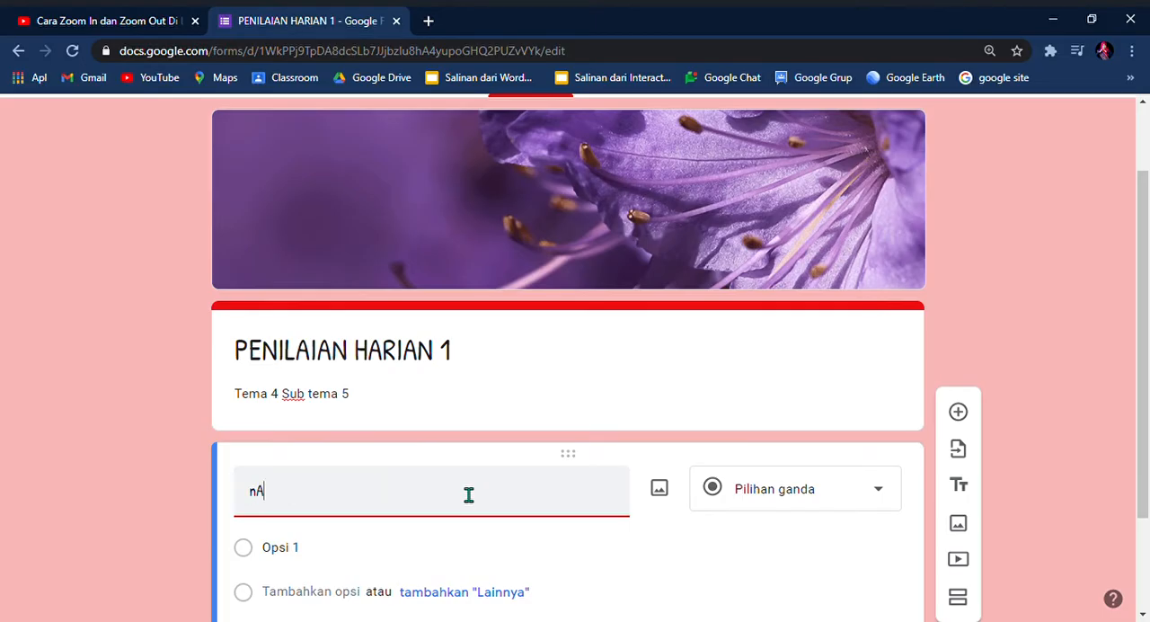
{"action": "key", "text": "BackSpace"}
{"action": "key", "text": "BackSpace"}
{"action": "type", "text": "Nama Lengkap"}
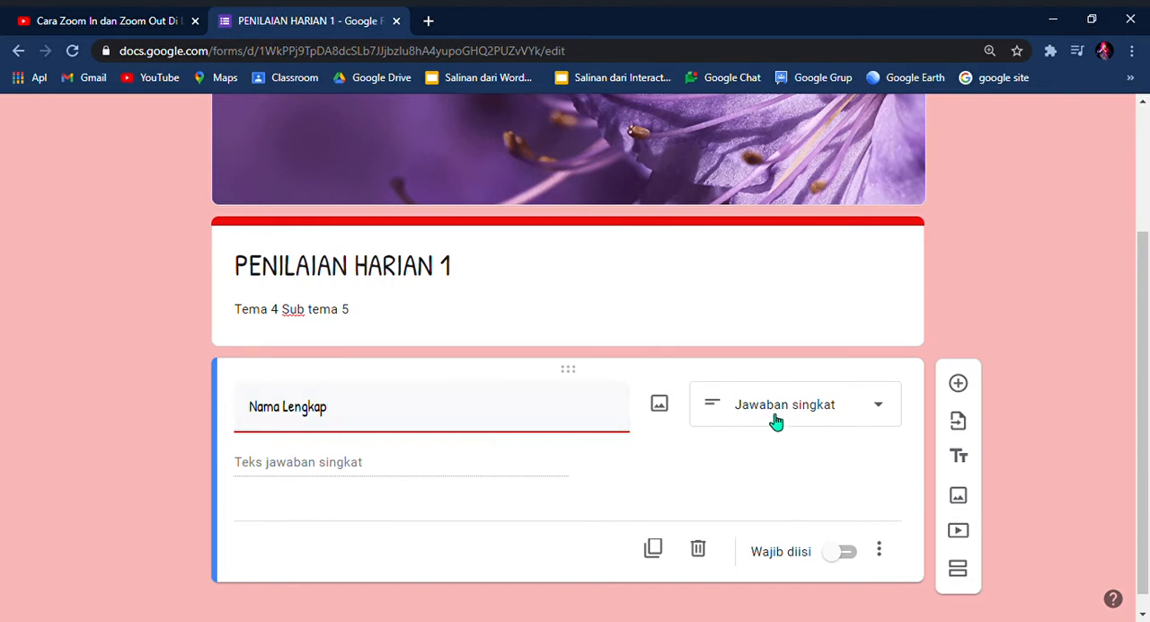
Step: Choose Jawaban singkat as the answer type of the Nama Lengkap question and make it required
{"action": "left_click", "coordinate": [880, 406]}
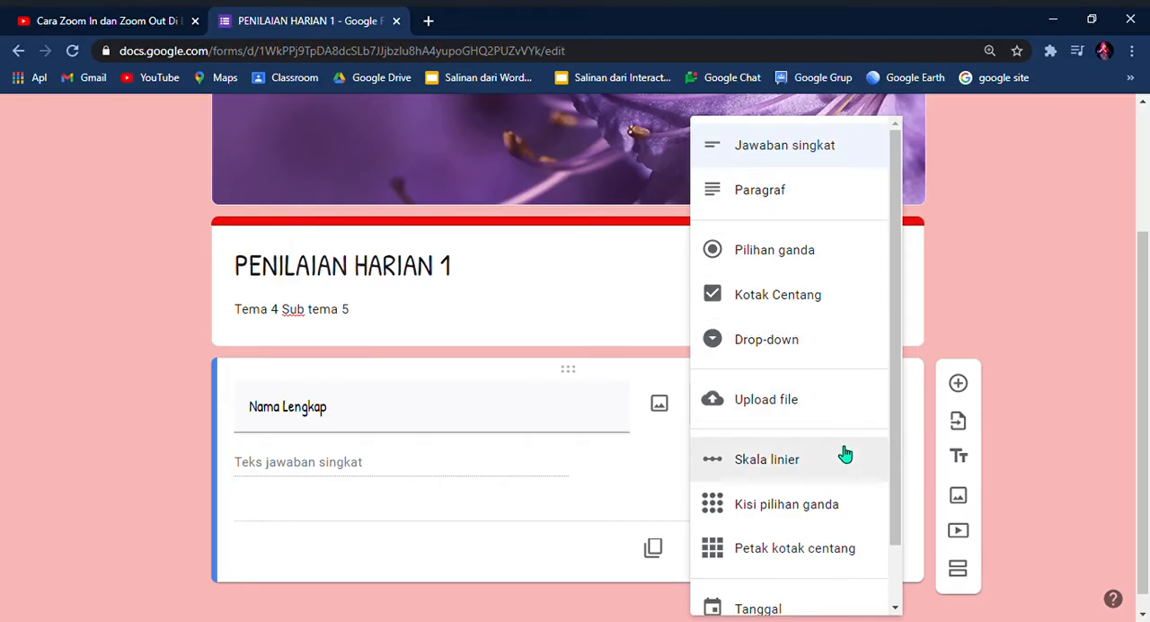
{"action": "scroll", "coordinate": [845, 454], "scroll_direction": "down", "scroll_amount": 1}
{"action": "scroll", "coordinate": [844, 449], "scroll_direction": "up", "scroll_amount": 1}
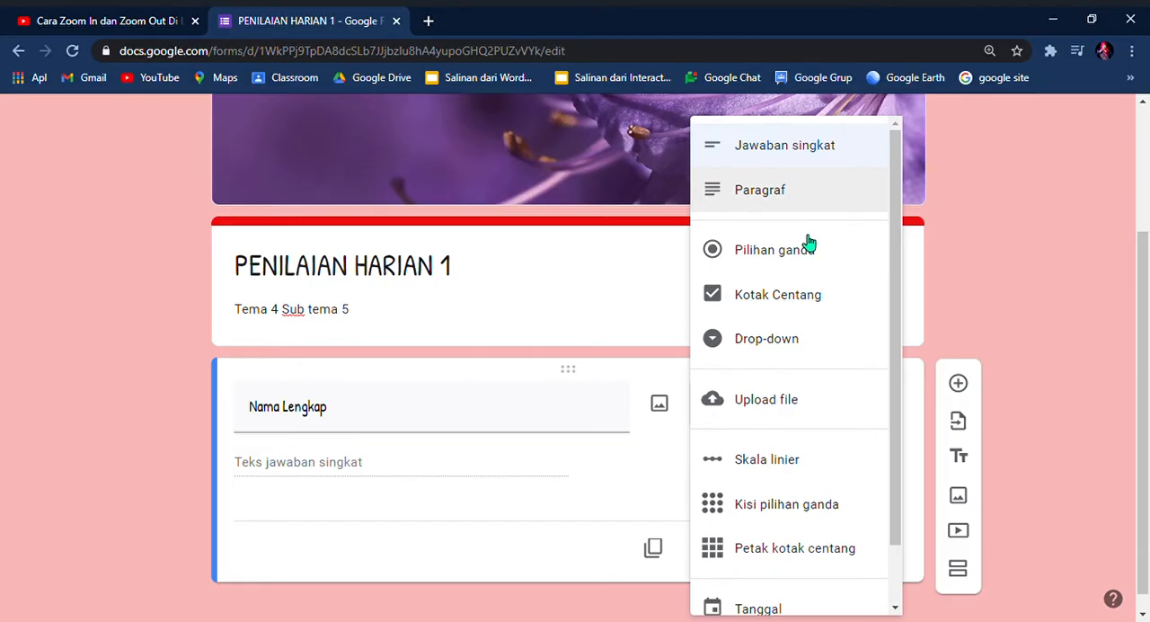
{"action": "left_click", "coordinate": [823, 157]}
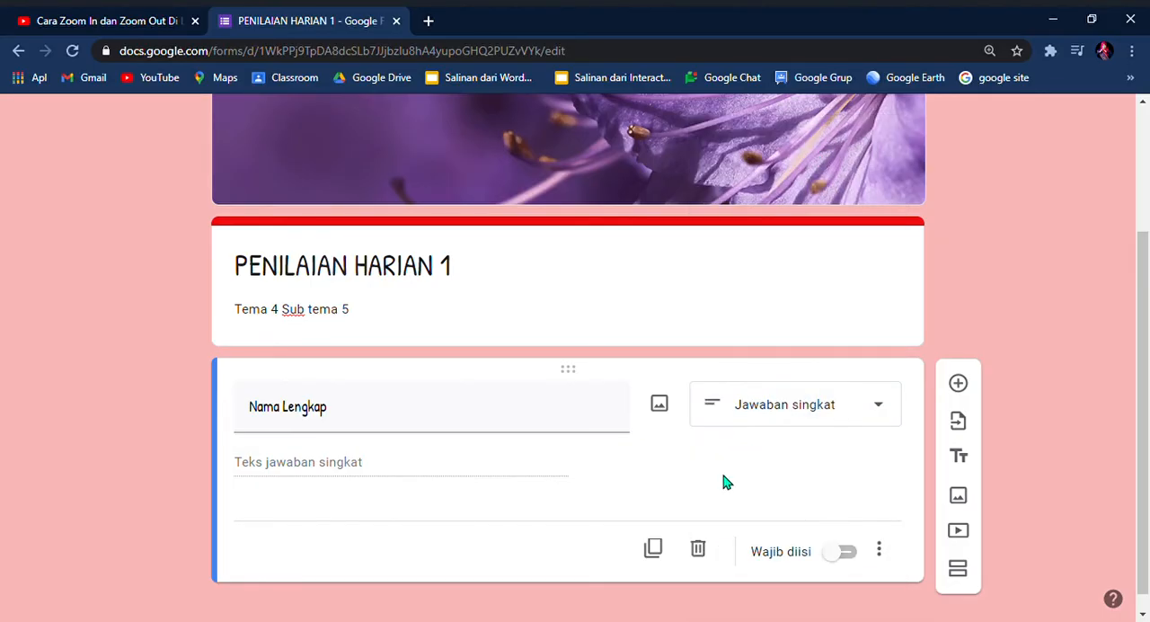
{"action": "left_click", "coordinate": [859, 556]}
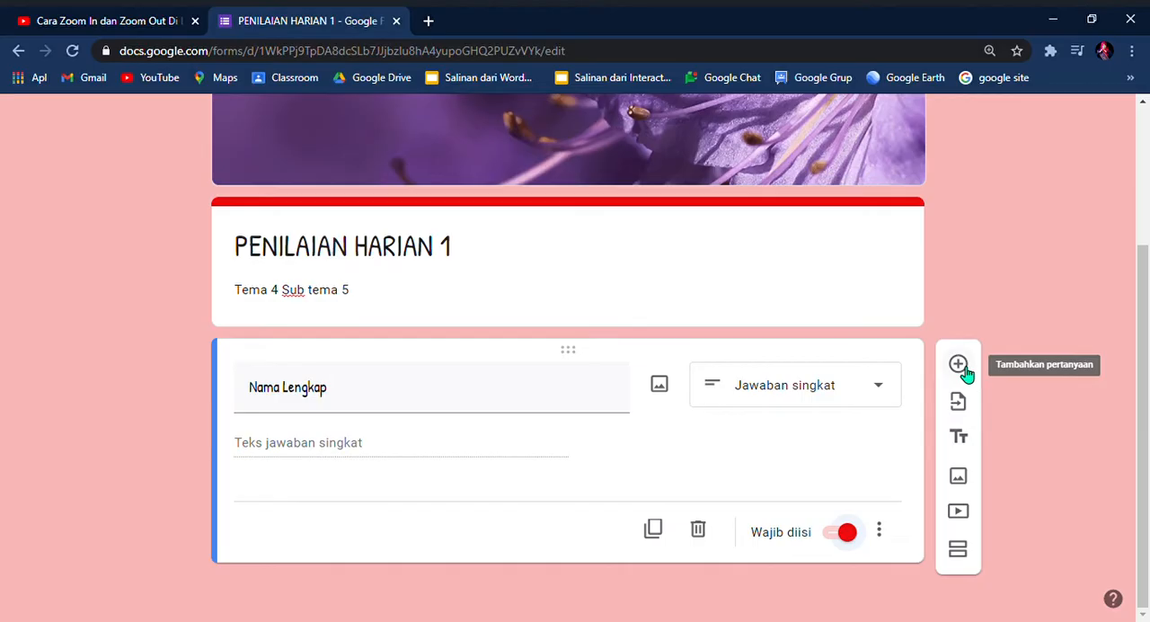
Step: Add a second question titled "Kelas" and set its answer type to Kotak Centang
{"action": "left_click", "coordinate": [959, 364]}
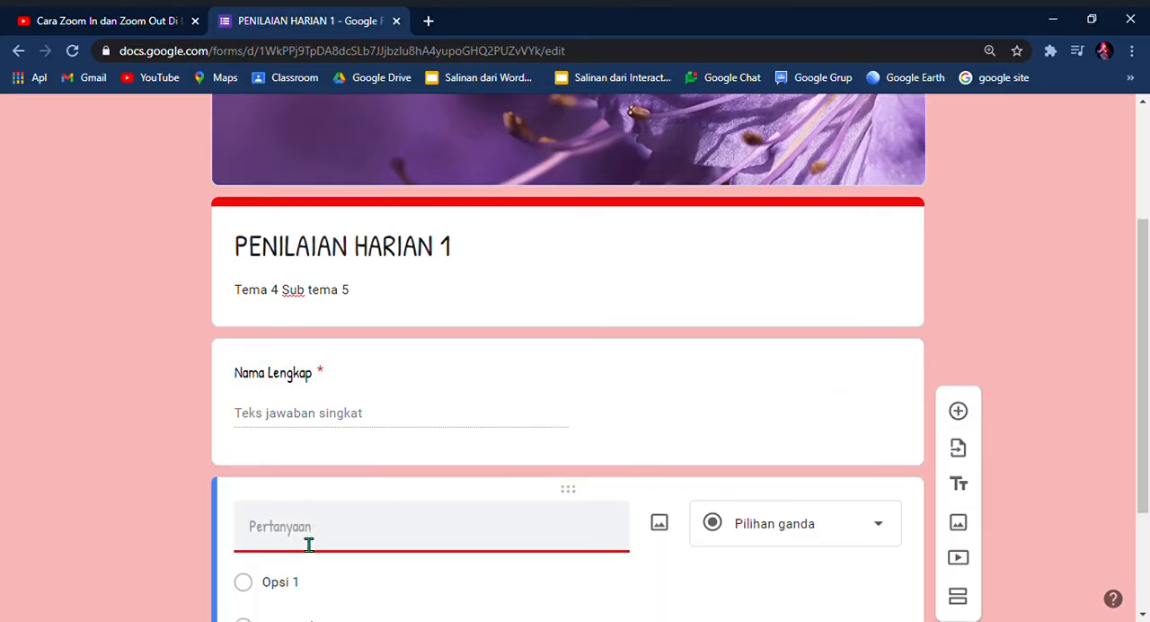
{"action": "type", "text": "Kelas"}
{"action": "scroll", "coordinate": [339, 557], "scroll_direction": "down", "scroll_amount": 2}
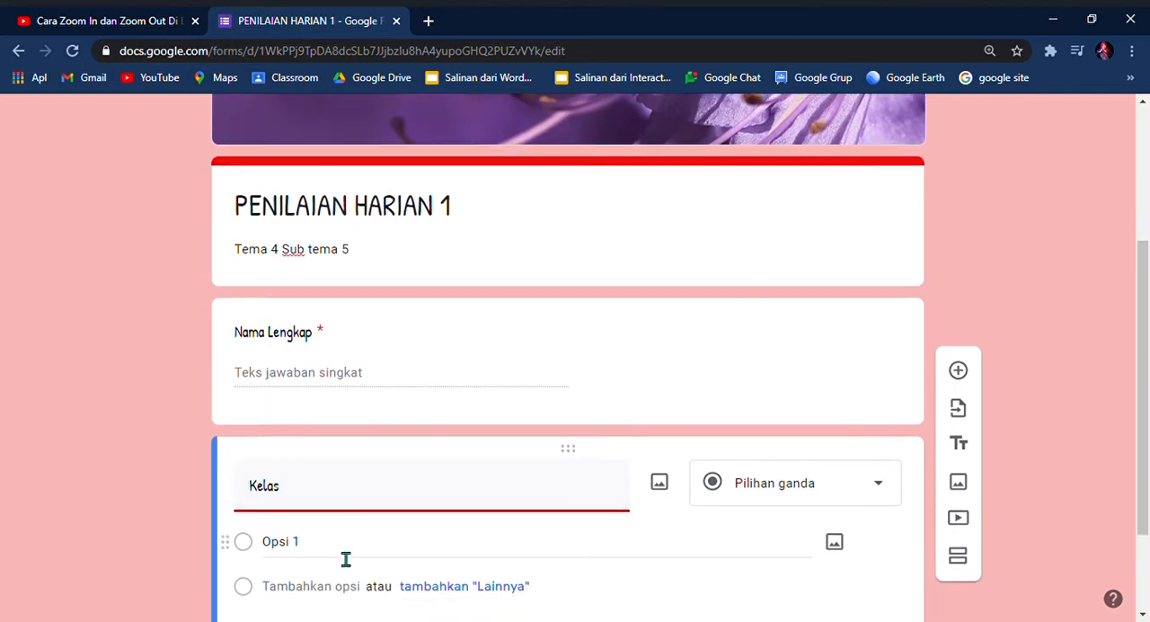
{"action": "left_click", "coordinate": [881, 387]}
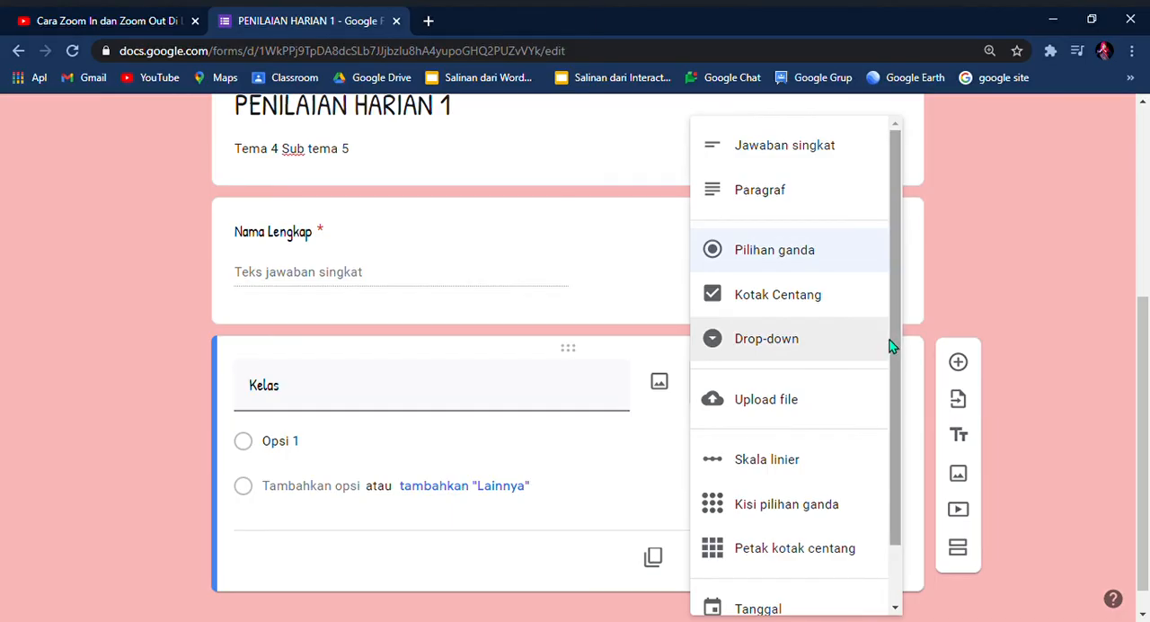
{"action": "left_click", "coordinate": [746, 301]}
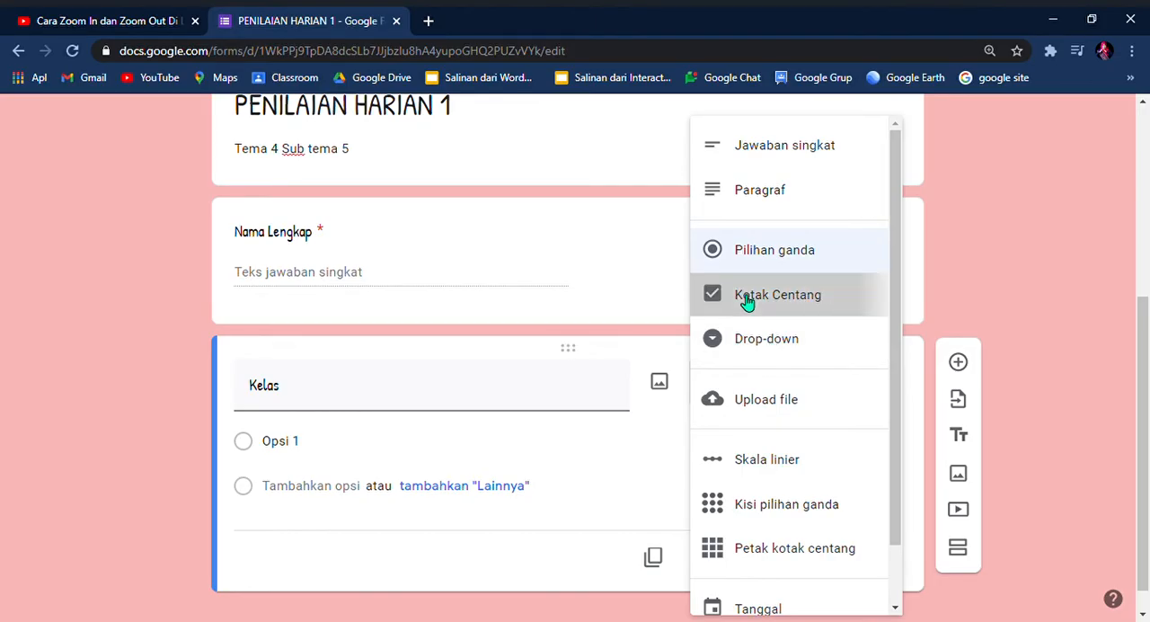
Step: Enter "Kelas 4 a" and "Kelas 4b" as the options of the Kelas question and make it required
{"action": "left_click", "coordinate": [314, 459]}
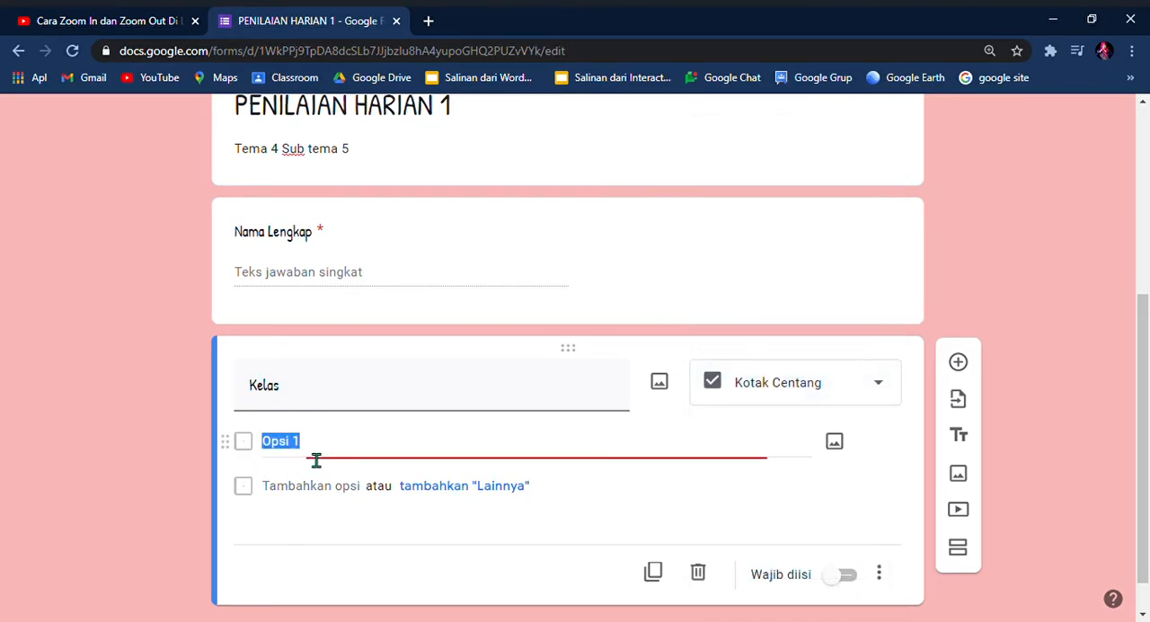
{"action": "key", "text": "BackSpace"}
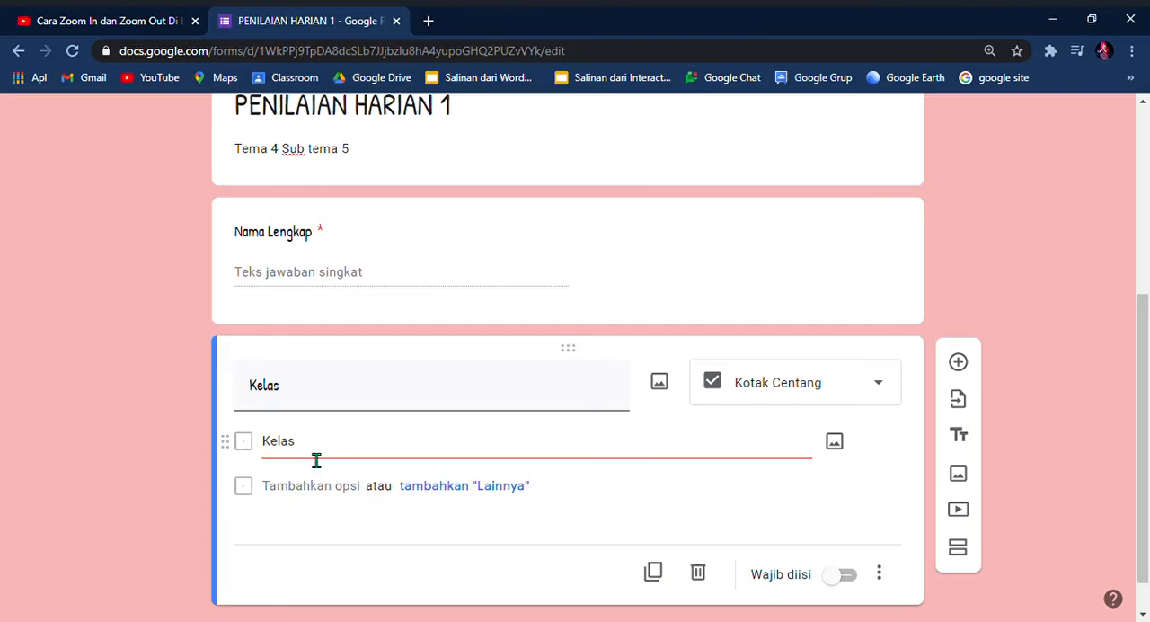
{"action": "type", "text": "Kelas 4 a"}
{"action": "left_click", "coordinate": [304, 473]}
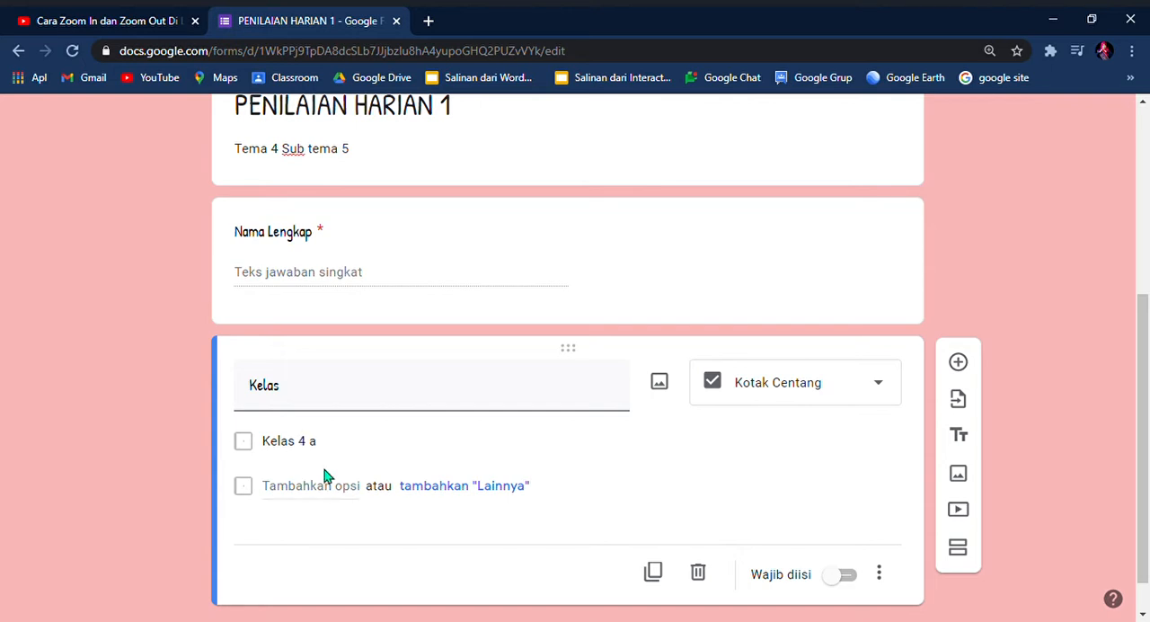
{"action": "left_click", "coordinate": [329, 485]}
{"action": "type", "text": "k"}
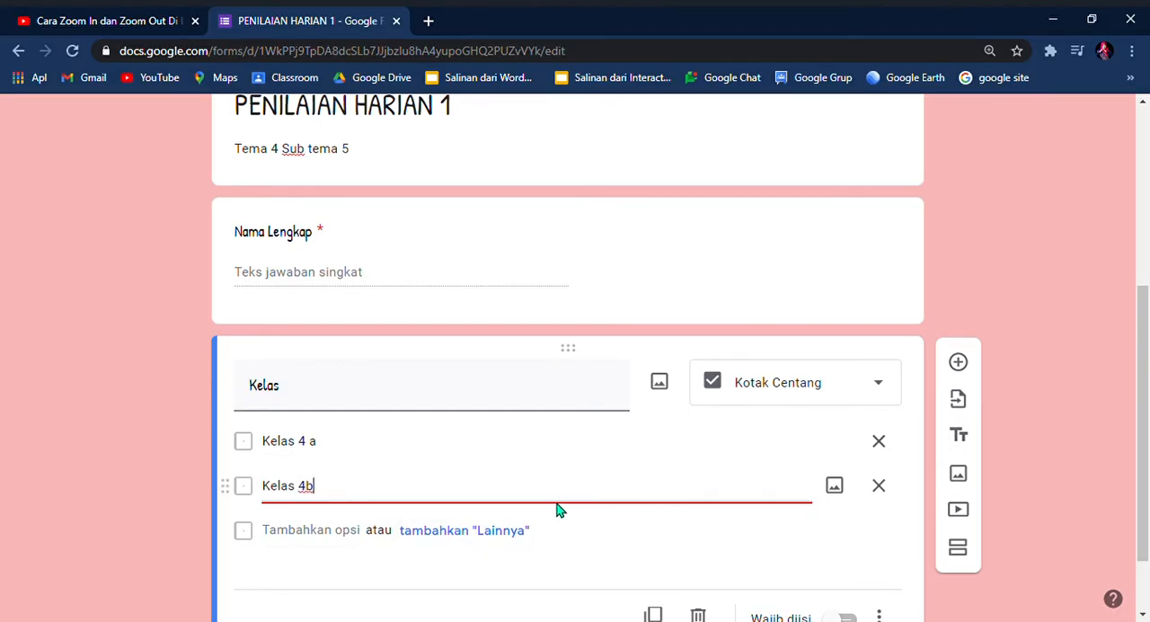
{"action": "scroll", "coordinate": [557, 509], "scroll_direction": "down", "scroll_amount": 2}
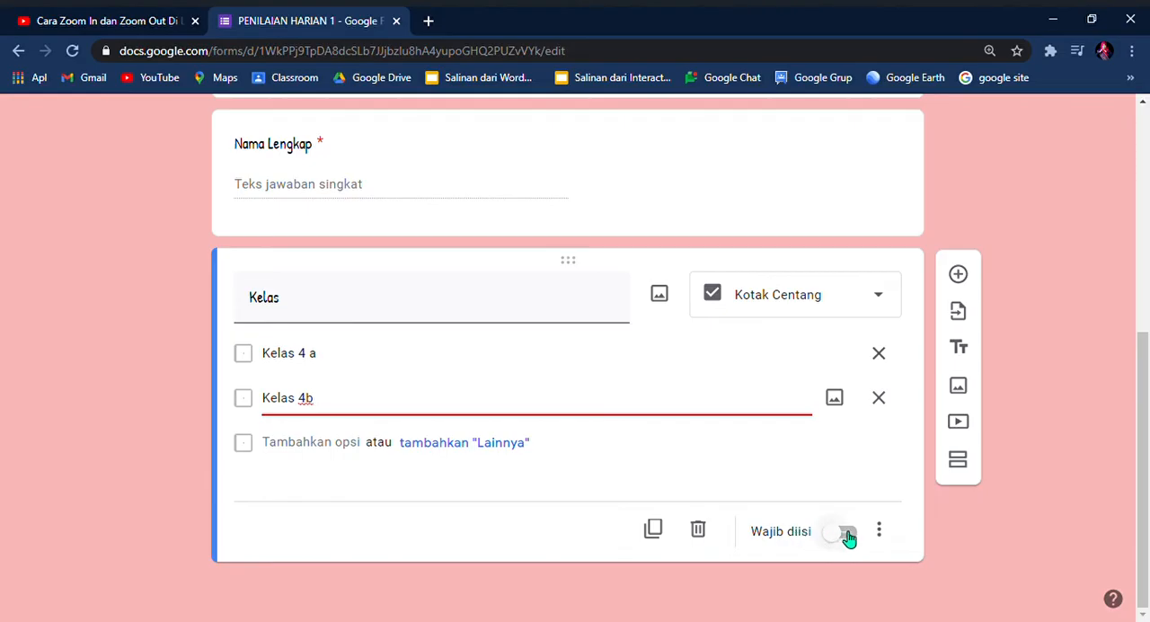
{"action": "left_click", "coordinate": [849, 532]}
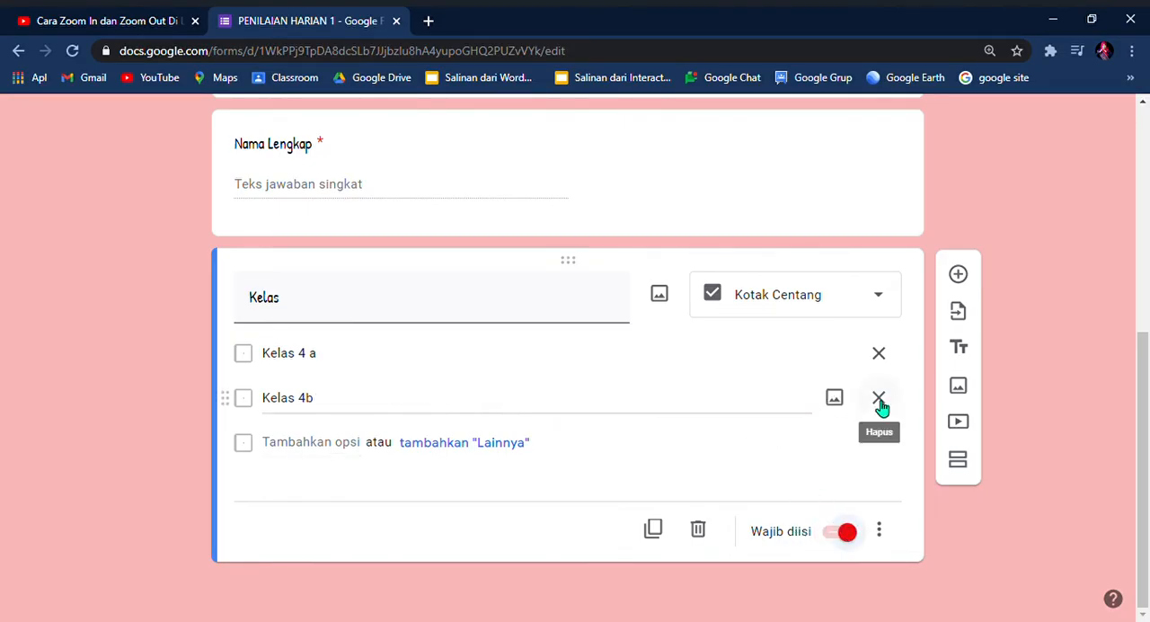
Step: Add a third question below Kelas and title it "3 + 5 = ....."
{"action": "left_click", "coordinate": [966, 282]}
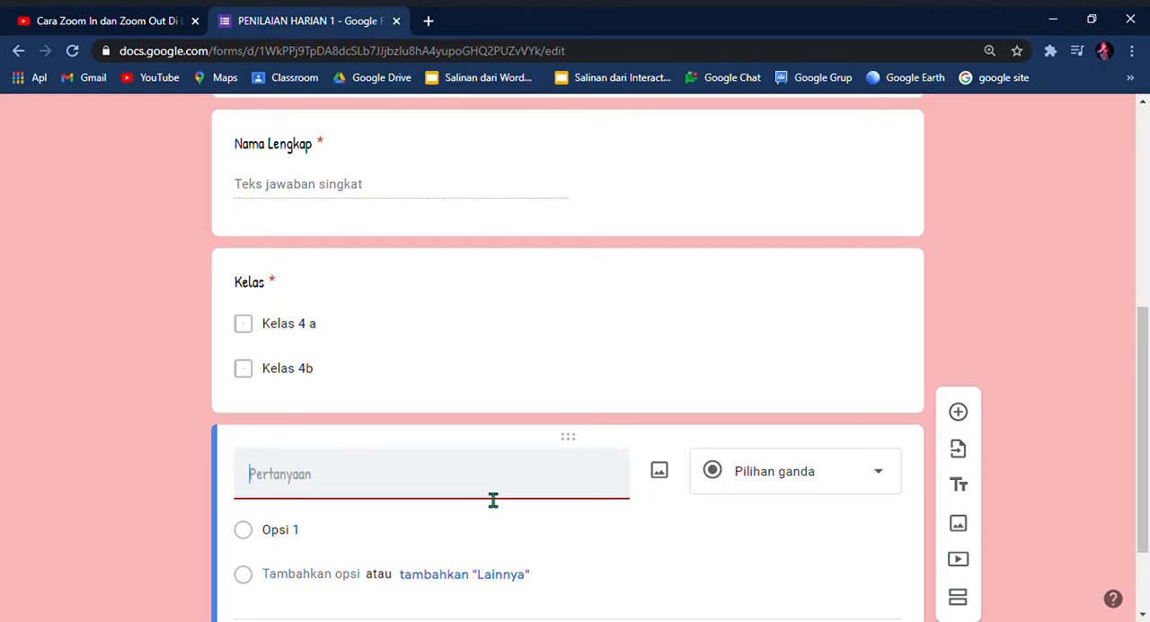
{"action": "type", "text": "3"}
{"action": "type", "text": " = 5"}
{"action": "key", "text": "BackSpace"}
{"action": "key", "text": "BackSpace"}
{"action": "key", "text": "BackSpace"}
{"action": "type", "text": "+ 5 = ....."}
Step: Give the 3 + 5 question the multiple-choice options 5, 4, 3 and 8, and make it required
{"action": "scroll", "coordinate": [490, 496], "scroll_direction": "down", "scroll_amount": 1}
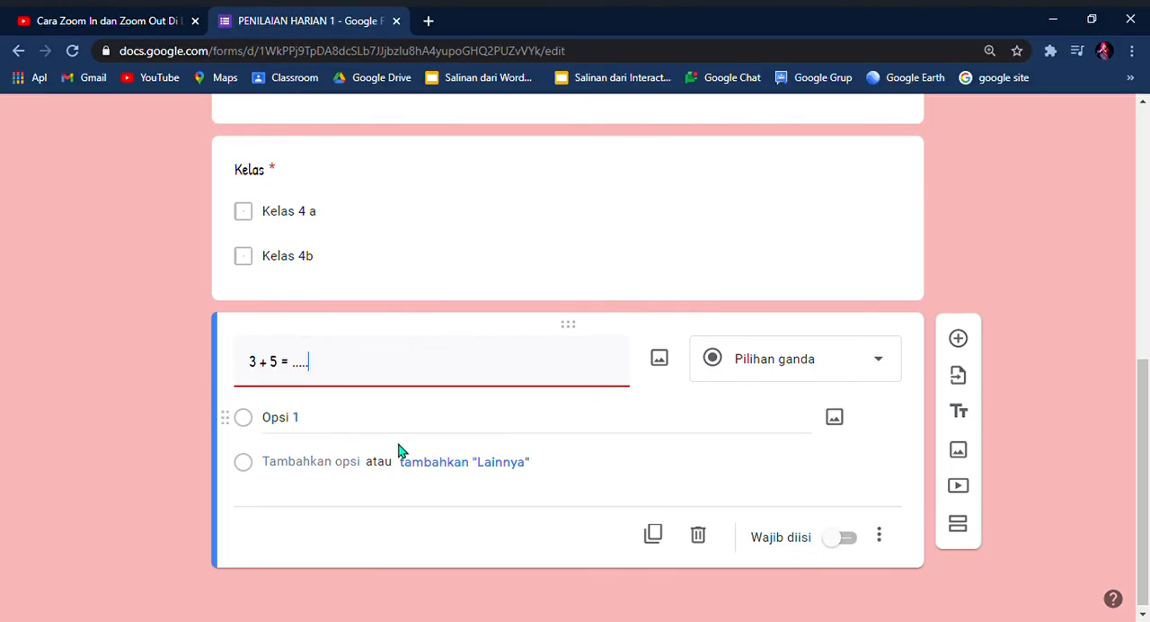
{"action": "left_click", "coordinate": [365, 435]}
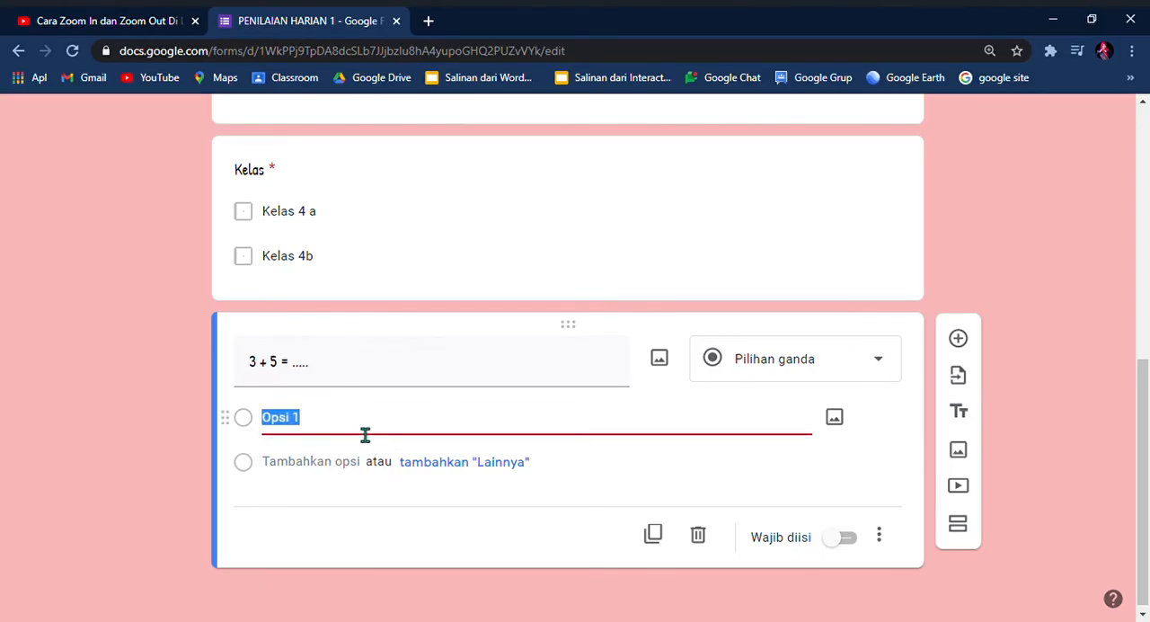
{"action": "key", "text": "BackSpace"}
{"action": "type", "text": "5"}
{"action": "key", "text": "Return"}
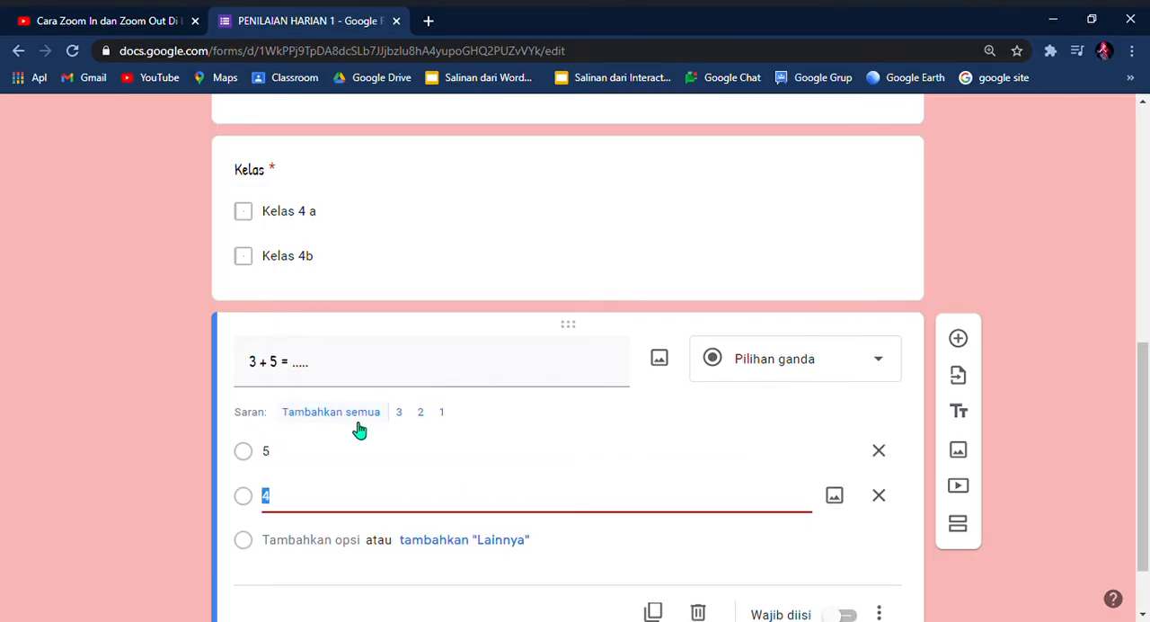
{"action": "key", "text": "Return"}
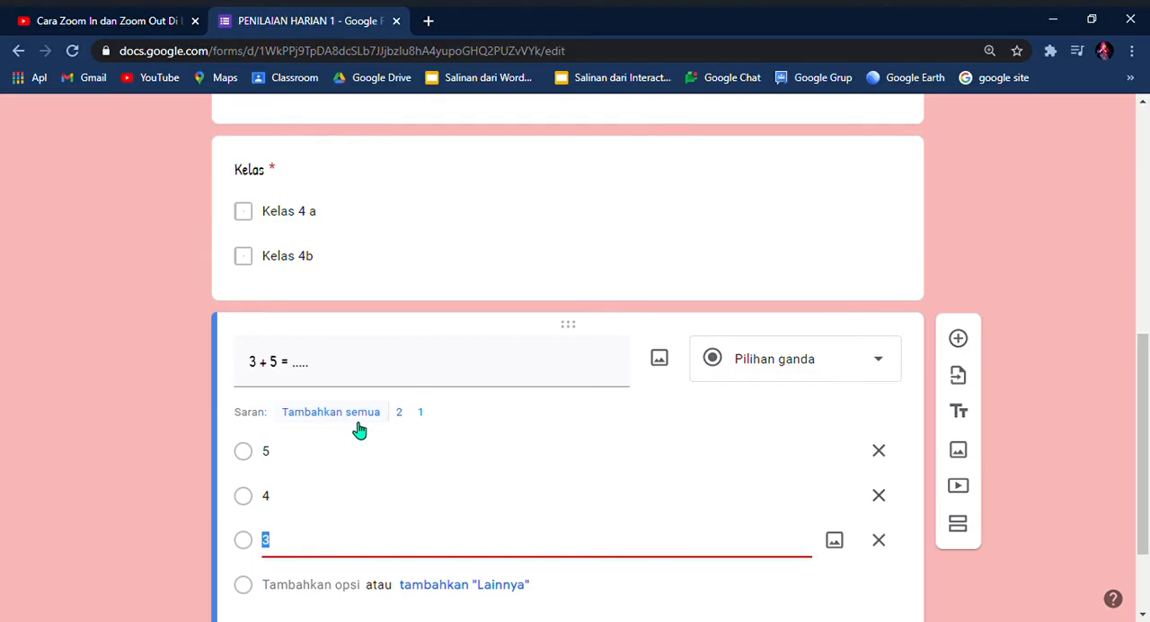
{"action": "key", "text": "Return"}
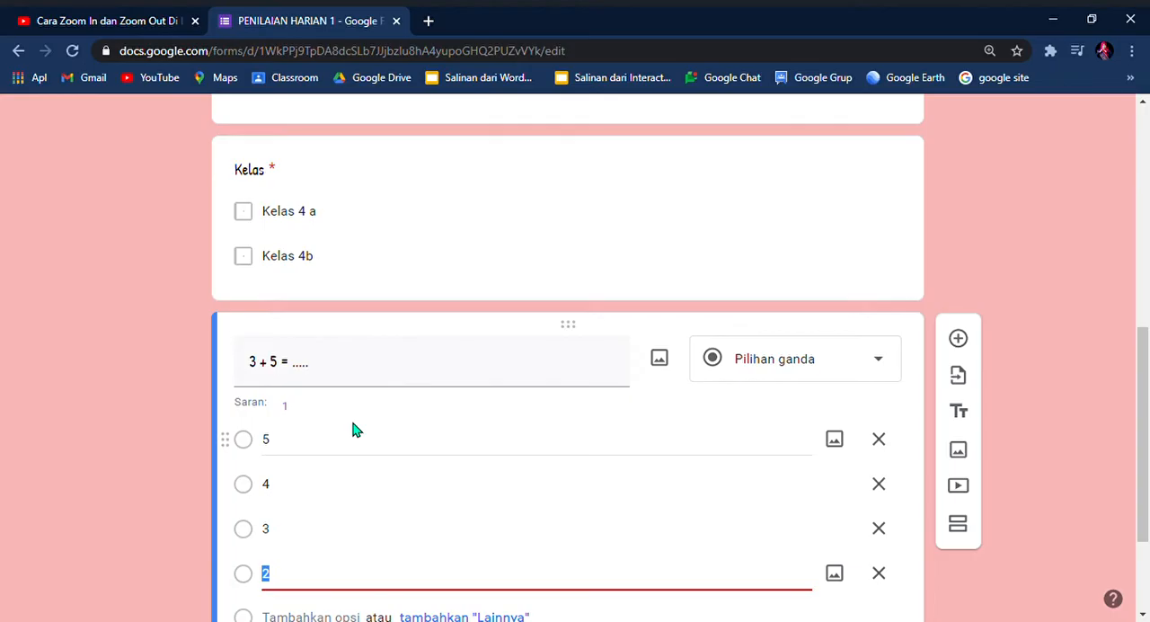
{"action": "type", "text": "8"}
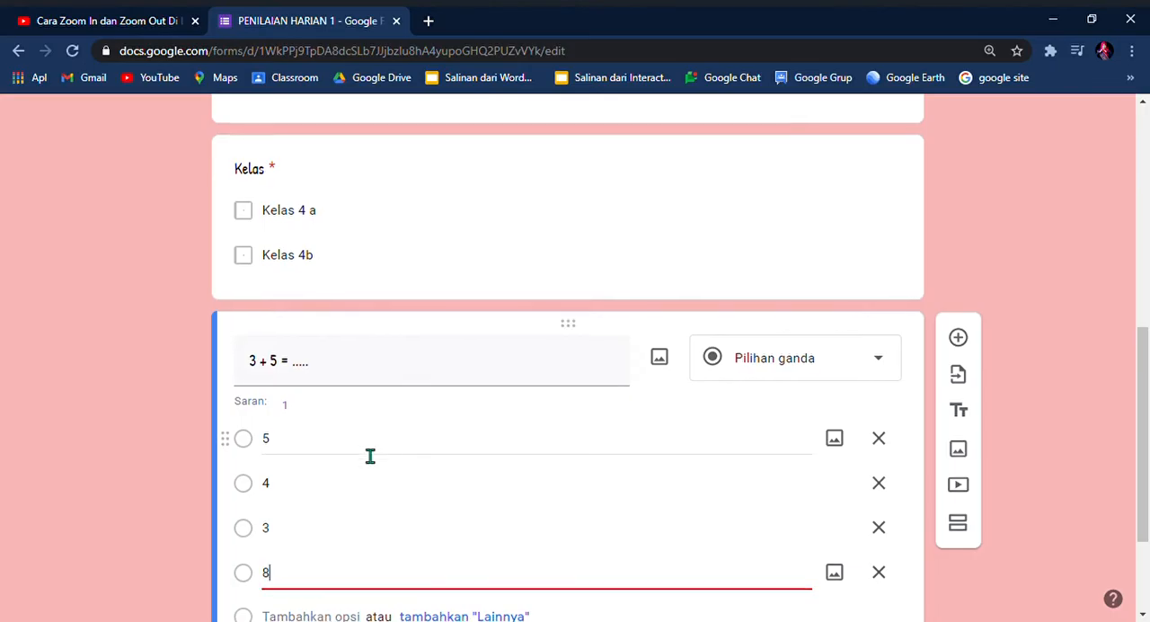
{"action": "scroll", "coordinate": [370, 454], "scroll_direction": "down", "scroll_amount": 2}
{"action": "left_click", "coordinate": [849, 534]}
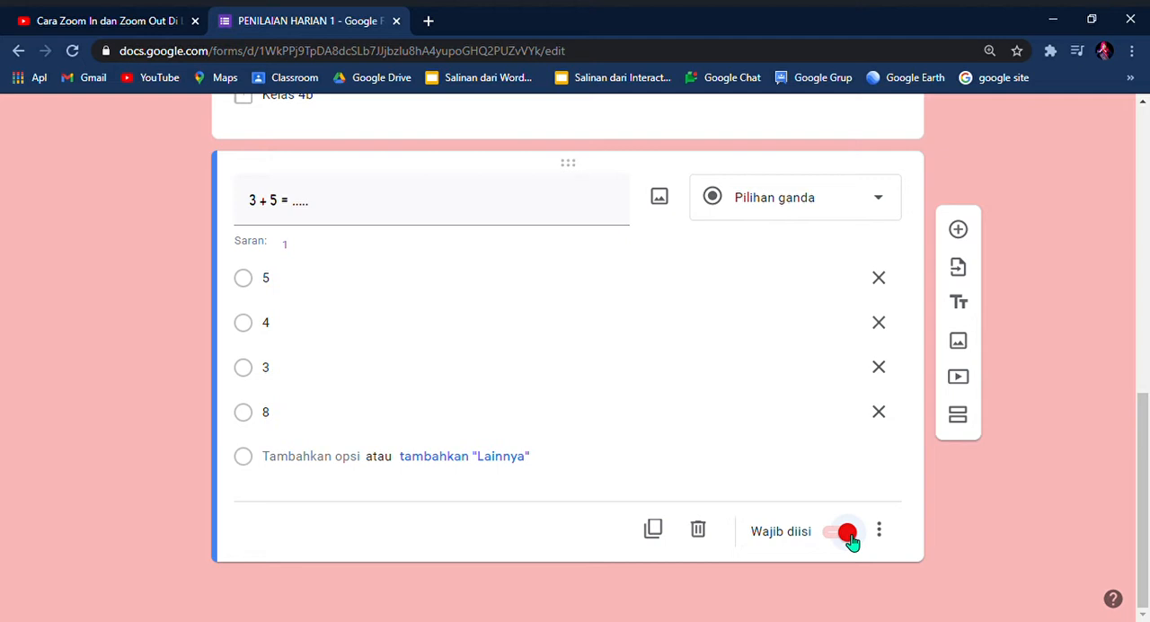
Step: Add a fourth question and insert the first portrait found by a Google image search for "PRESIDEN JOKOWI"
{"action": "left_click", "coordinate": [960, 232]}
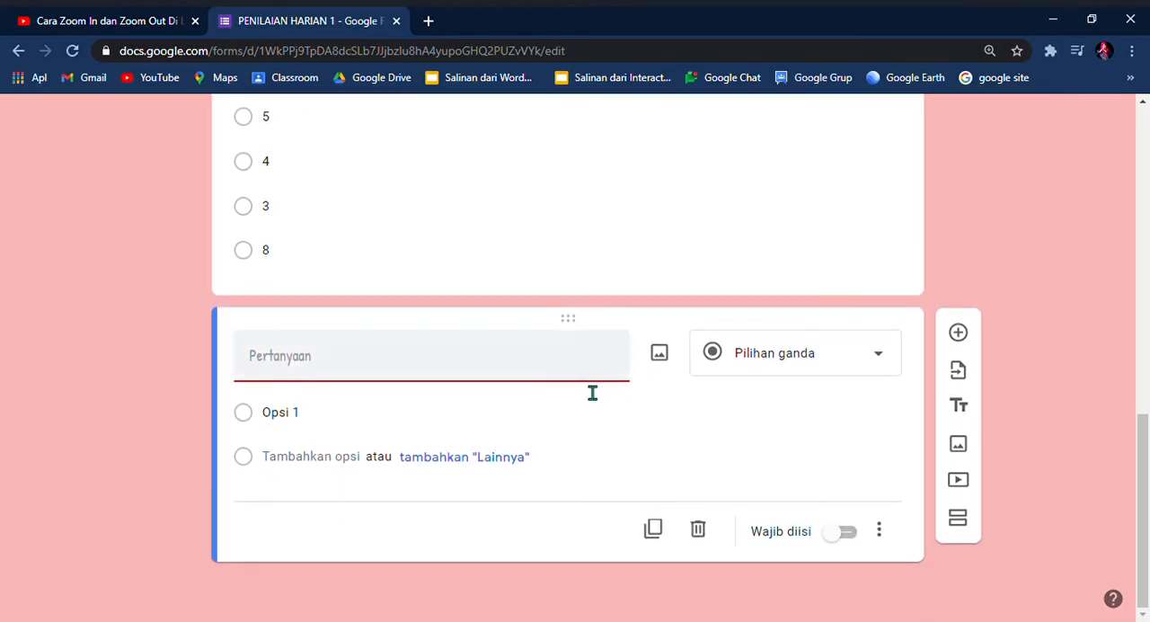
{"action": "left_click", "coordinate": [665, 363]}
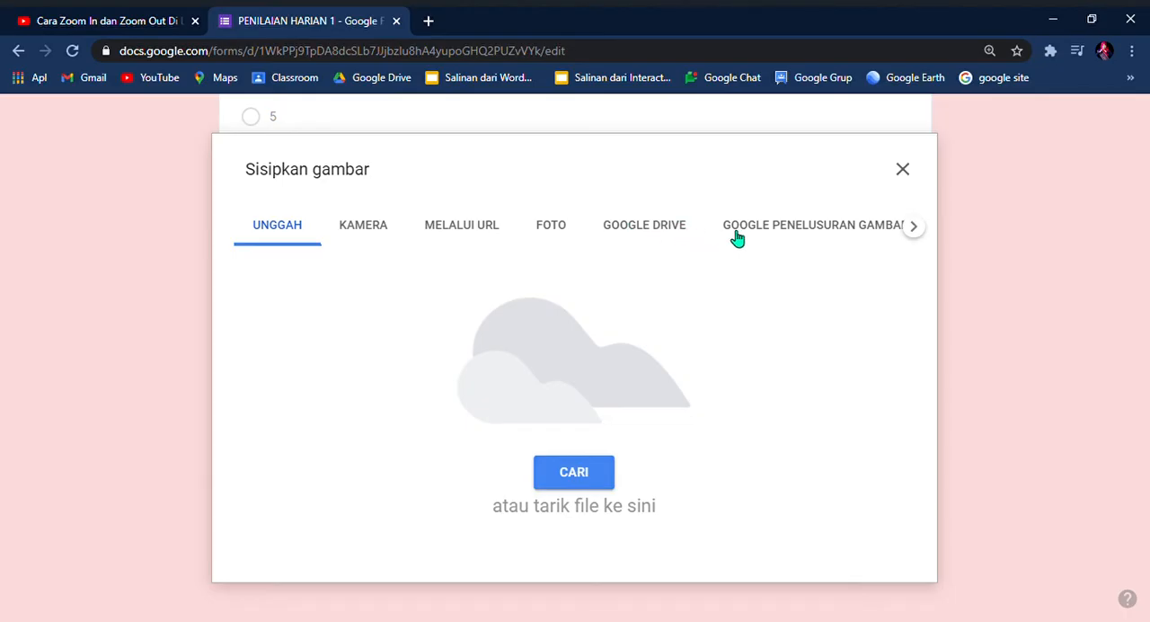
{"action": "left_click", "coordinate": [804, 232]}
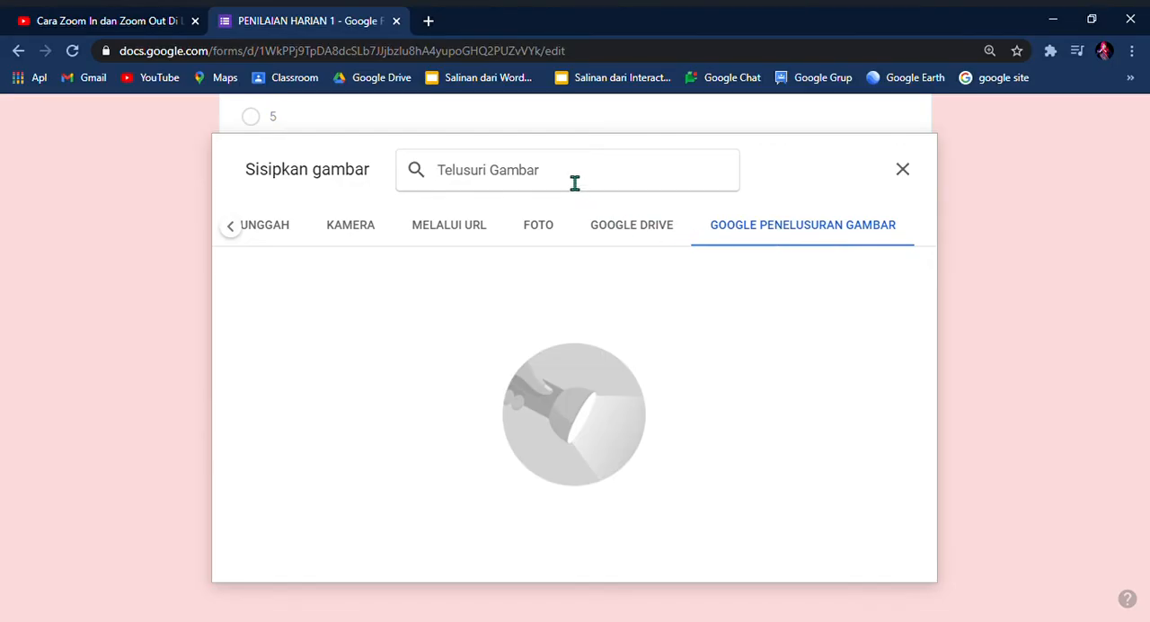
{"action": "type", "text": "P"}
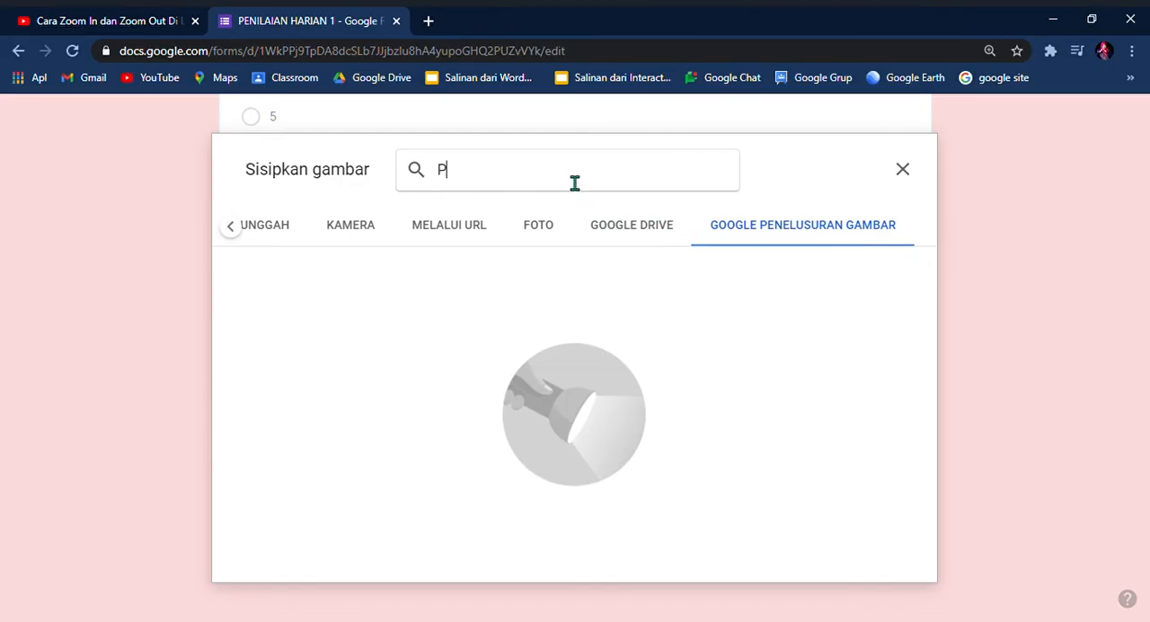
{"action": "type", "text": "RESID"}
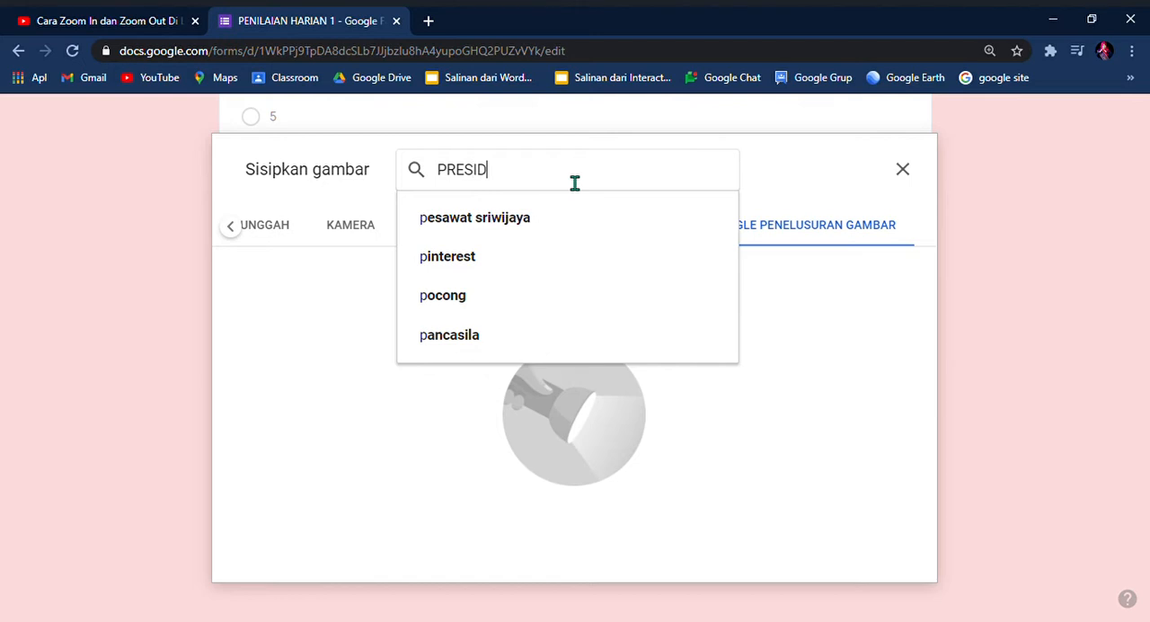
{"action": "type", "text": "EN JOKOWI"}
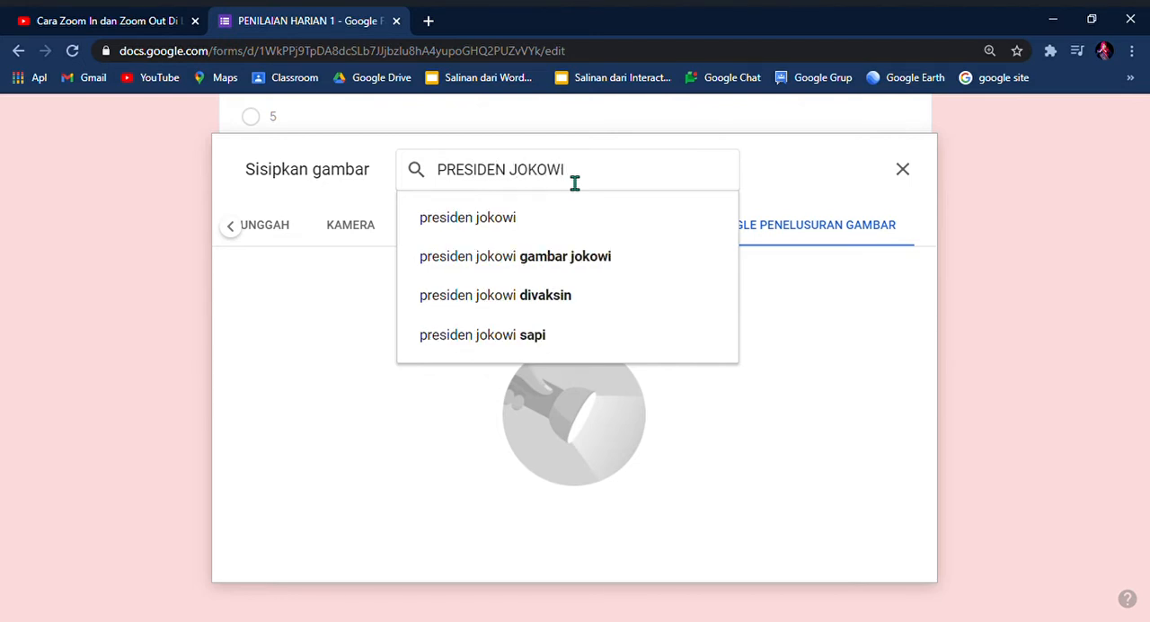
{"action": "key", "text": "Return"}
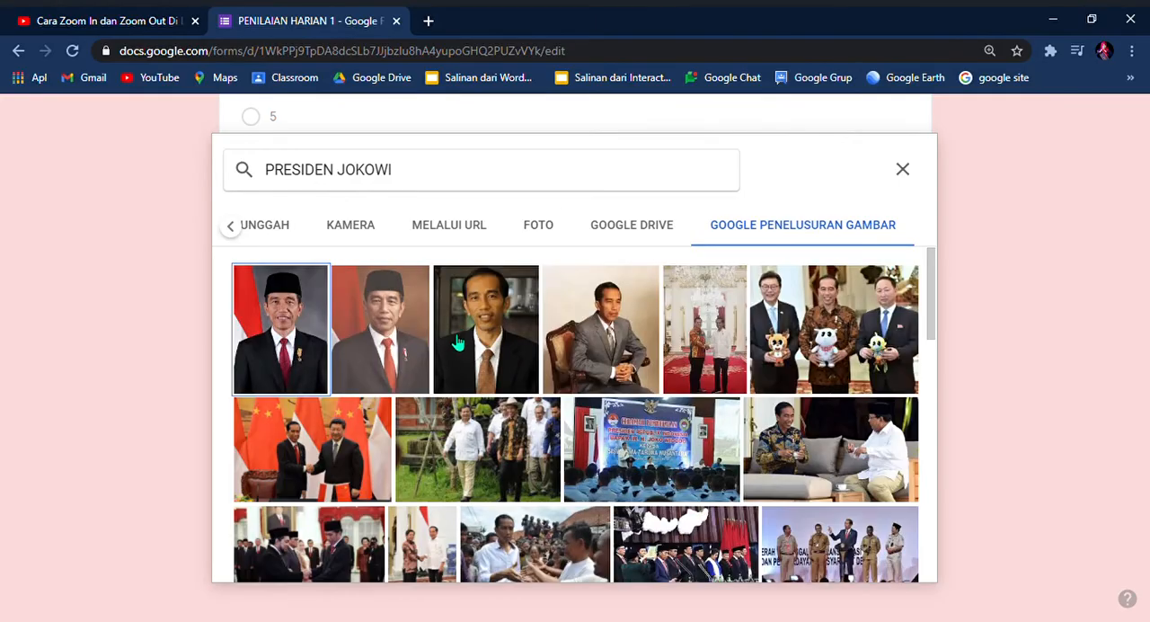
{"action": "left_click", "coordinate": [304, 334]}
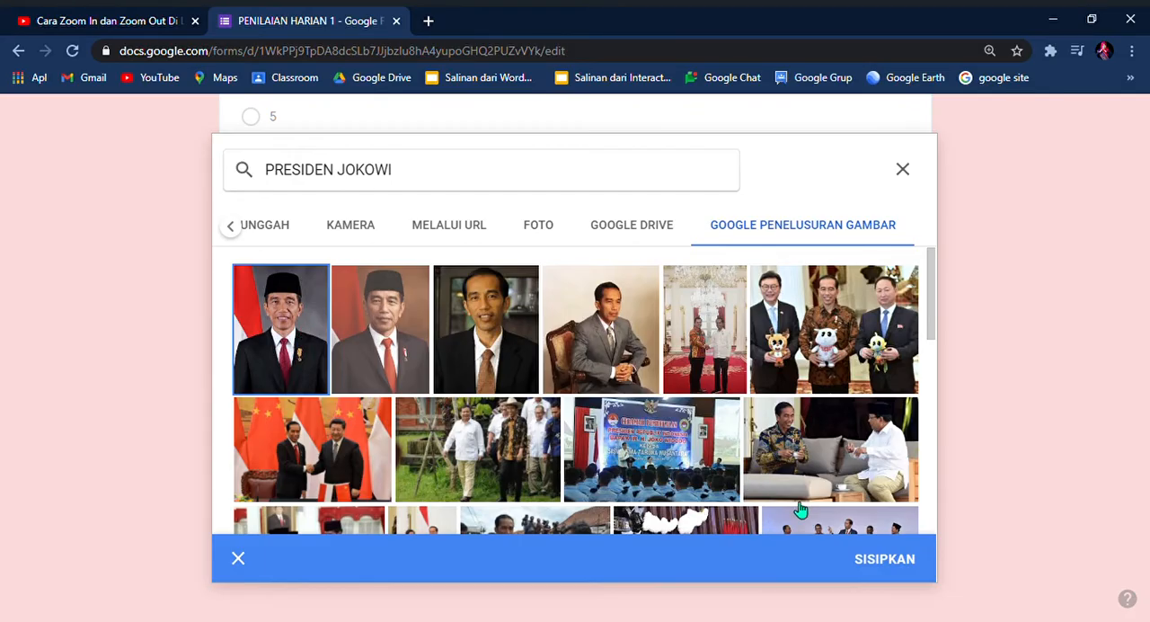
{"action": "left_click", "coordinate": [885, 560]}
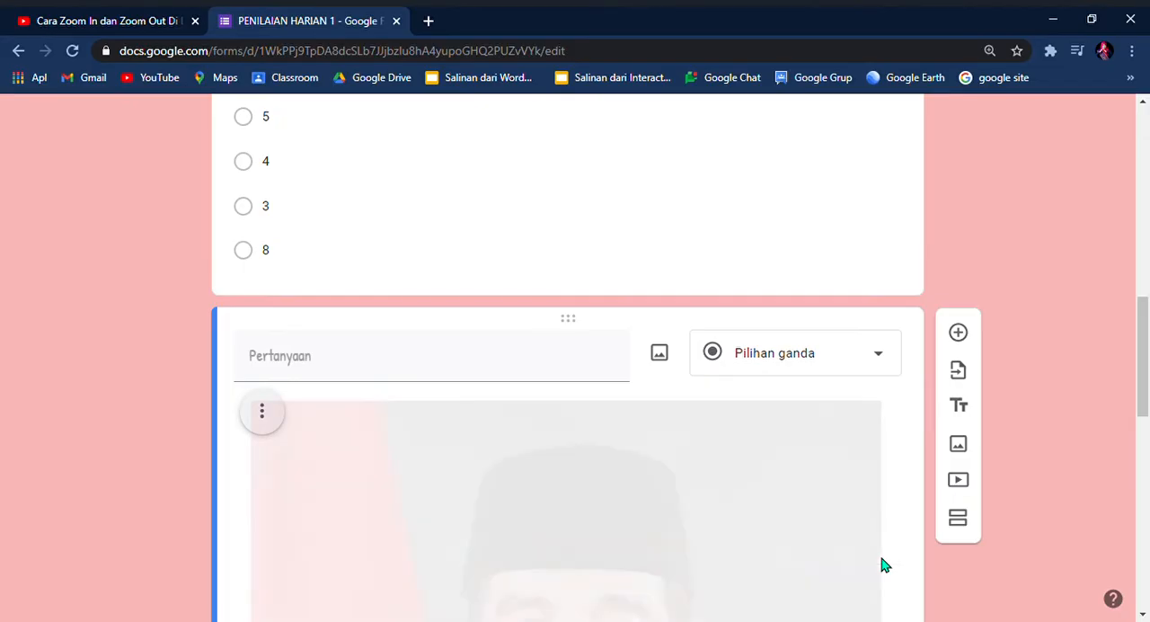
Step: Title the question with the portrait "Siapakah Nama Presiden di bawah ini ?"
{"action": "scroll", "coordinate": [624, 501], "scroll_direction": "down", "scroll_amount": 4}
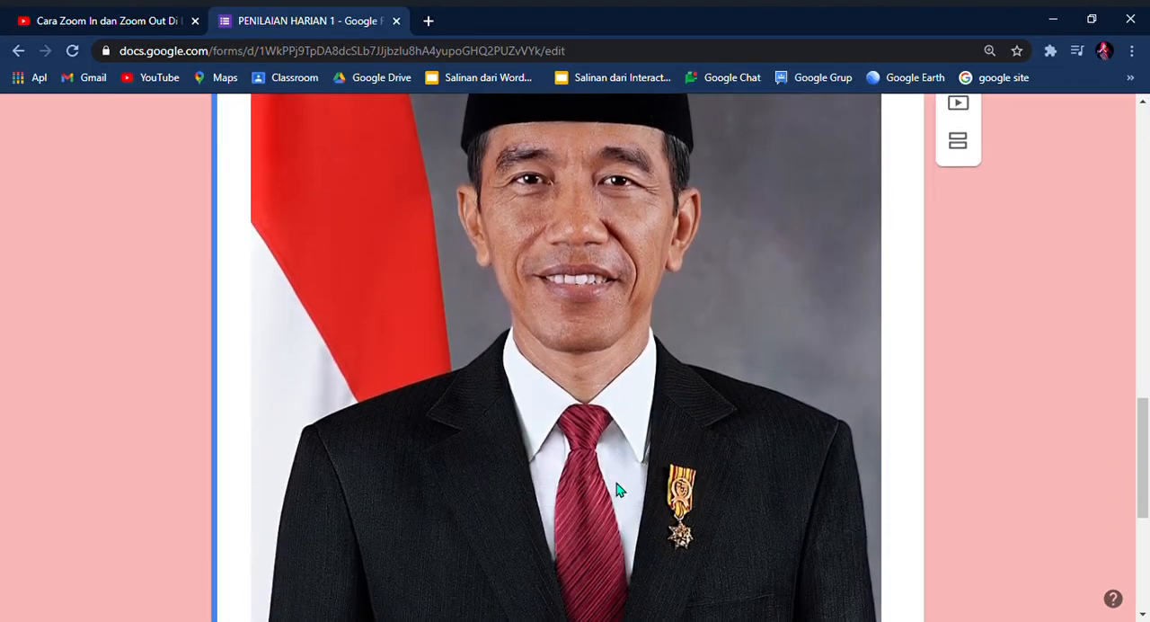
{"action": "scroll", "coordinate": [614, 476], "scroll_direction": "up", "scroll_amount": 4}
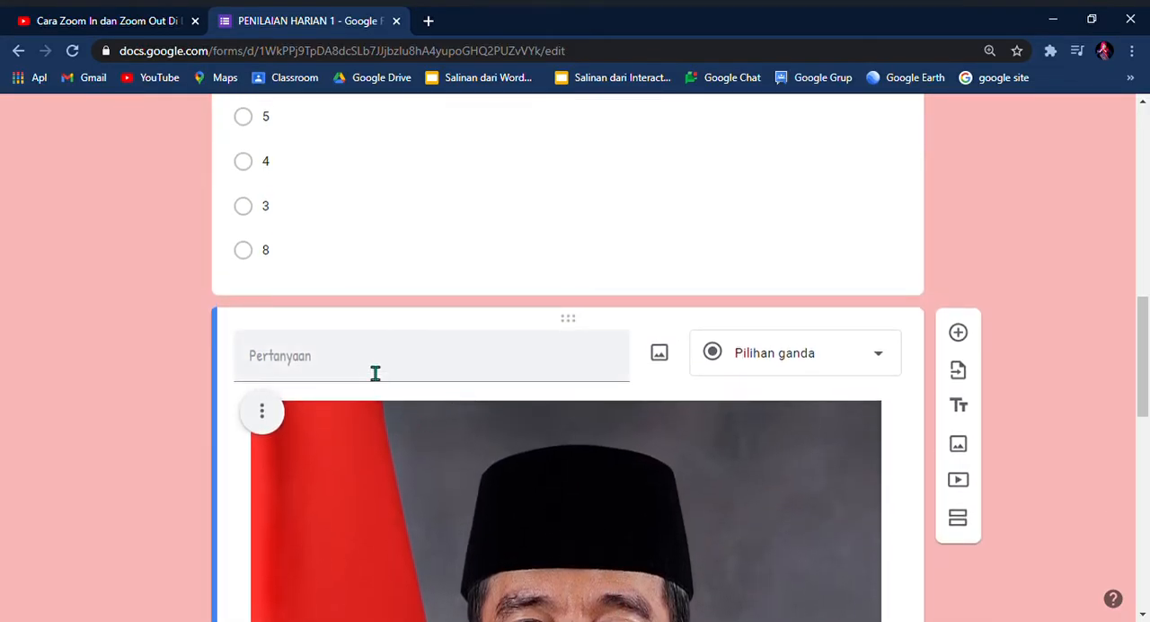
{"action": "left_click", "coordinate": [376, 372]}
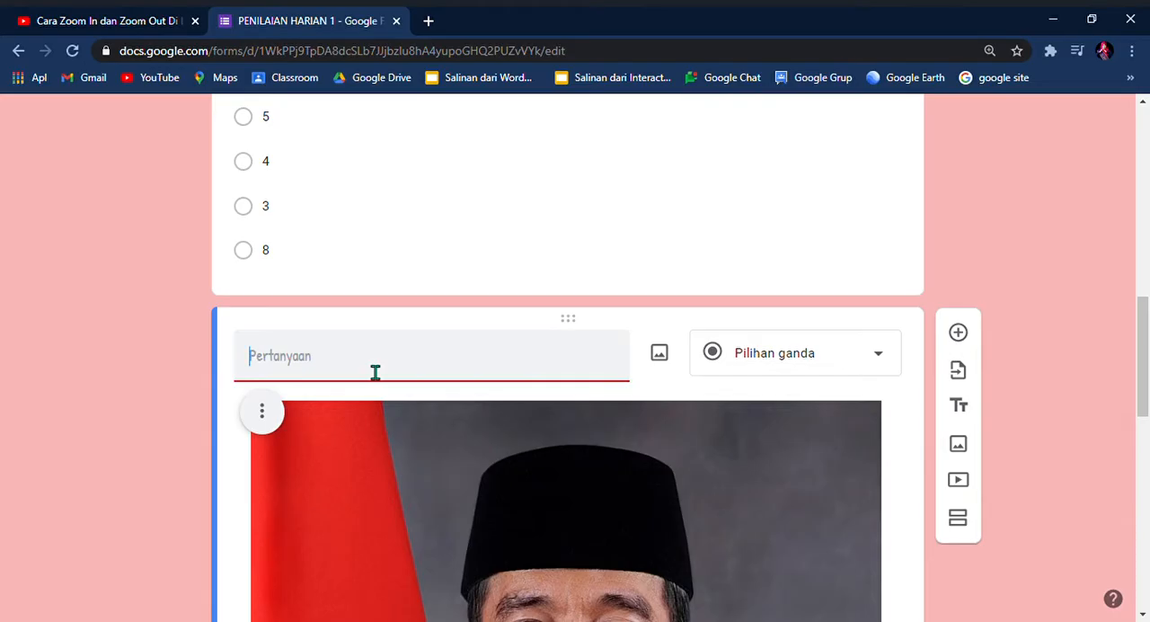
{"action": "type", "text": "s"}
{"action": "key", "text": "BackSpace"}
{"action": "type", "text": "Siapakah Nama Preside"}
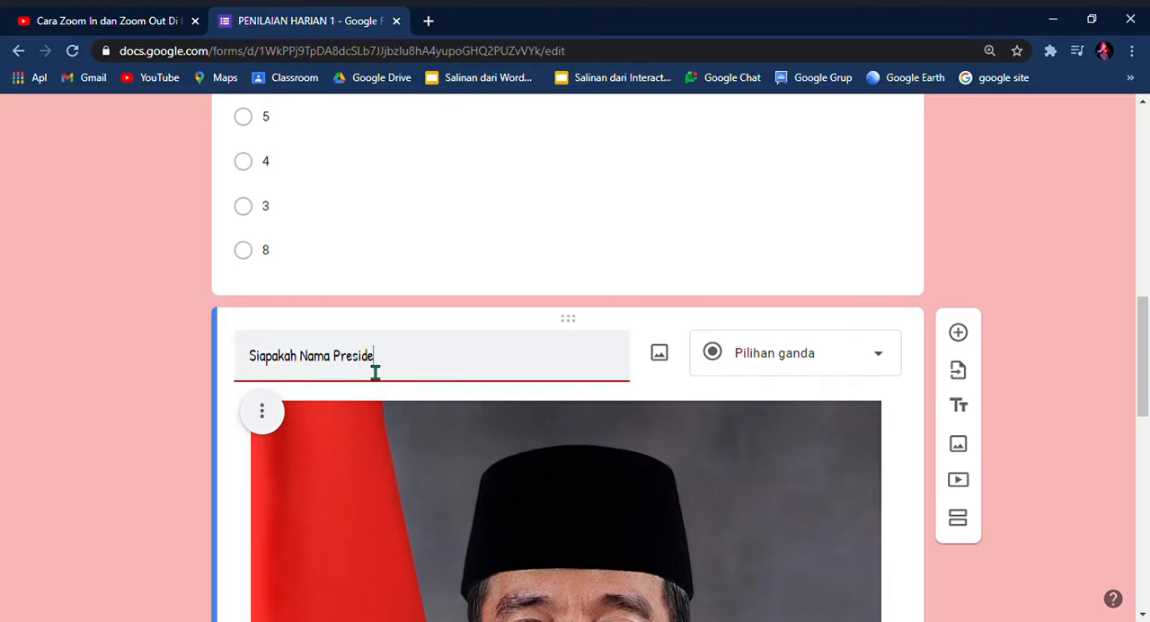
{"action": "type", "text": "n di bawah ini ?"}
Step: Enter "Ir. Joko widodo" and "Suharto" as the first two options of the president question
{"action": "scroll", "coordinate": [460, 387], "scroll_direction": "down", "scroll_amount": 3}
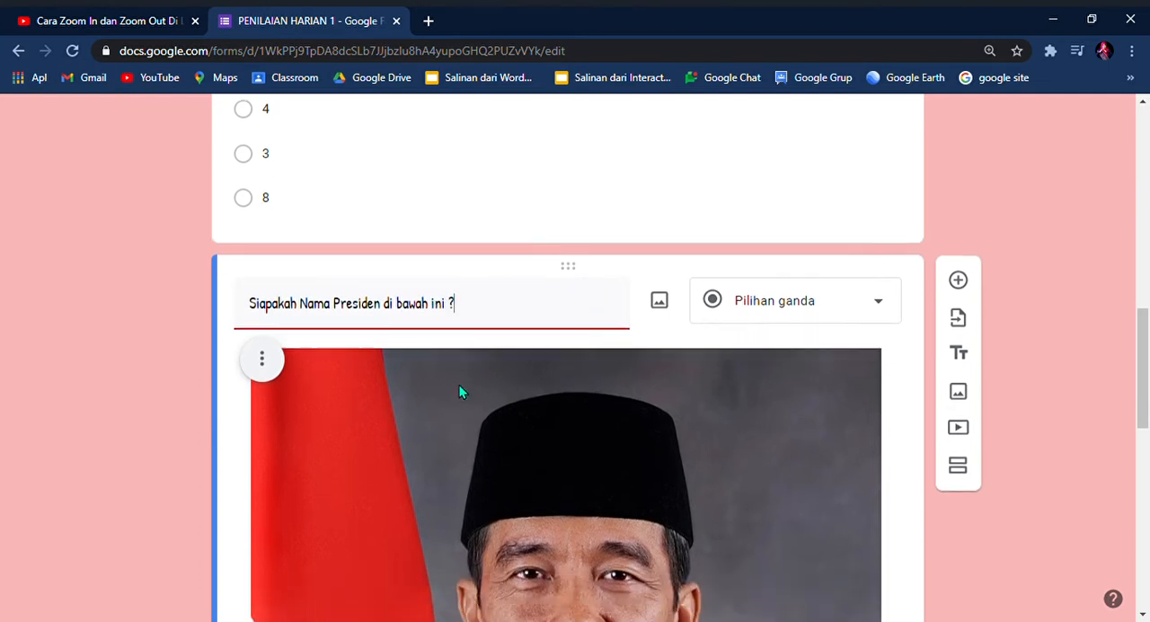
{"action": "scroll", "coordinate": [854, 256], "scroll_direction": "down", "scroll_amount": 1}
{"action": "scroll", "coordinate": [509, 450], "scroll_direction": "up", "scroll_amount": 1}
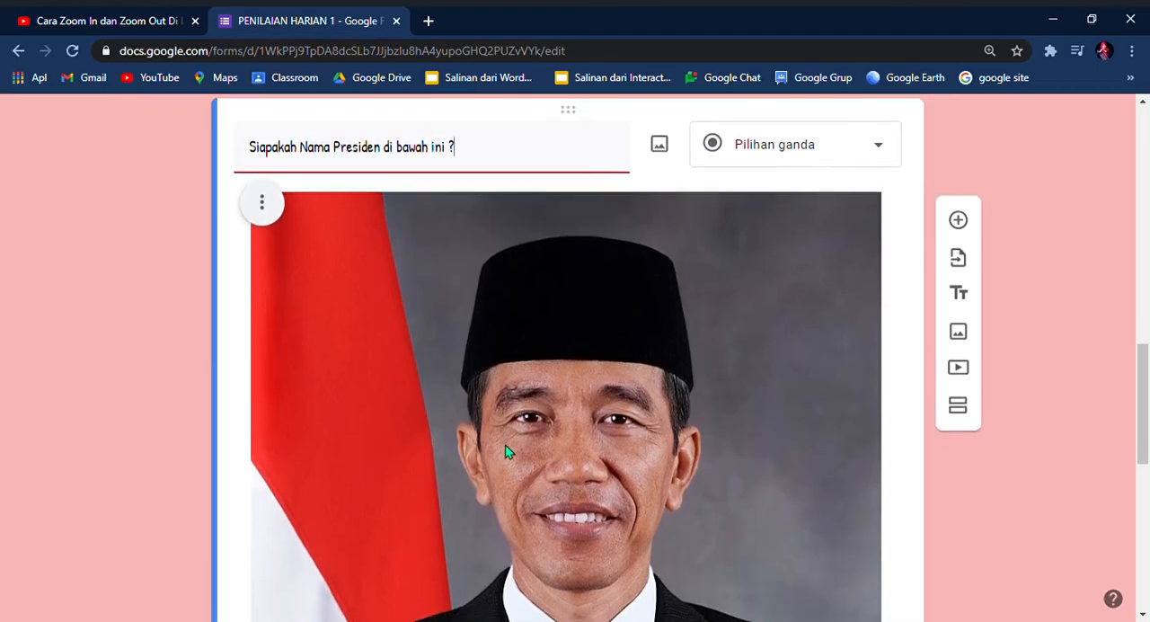
{"action": "scroll", "coordinate": [503, 460], "scroll_direction": "down", "scroll_amount": 5}
{"action": "scroll", "coordinate": [485, 486], "scroll_direction": "down", "scroll_amount": 1}
{"action": "left_click", "coordinate": [350, 424]}
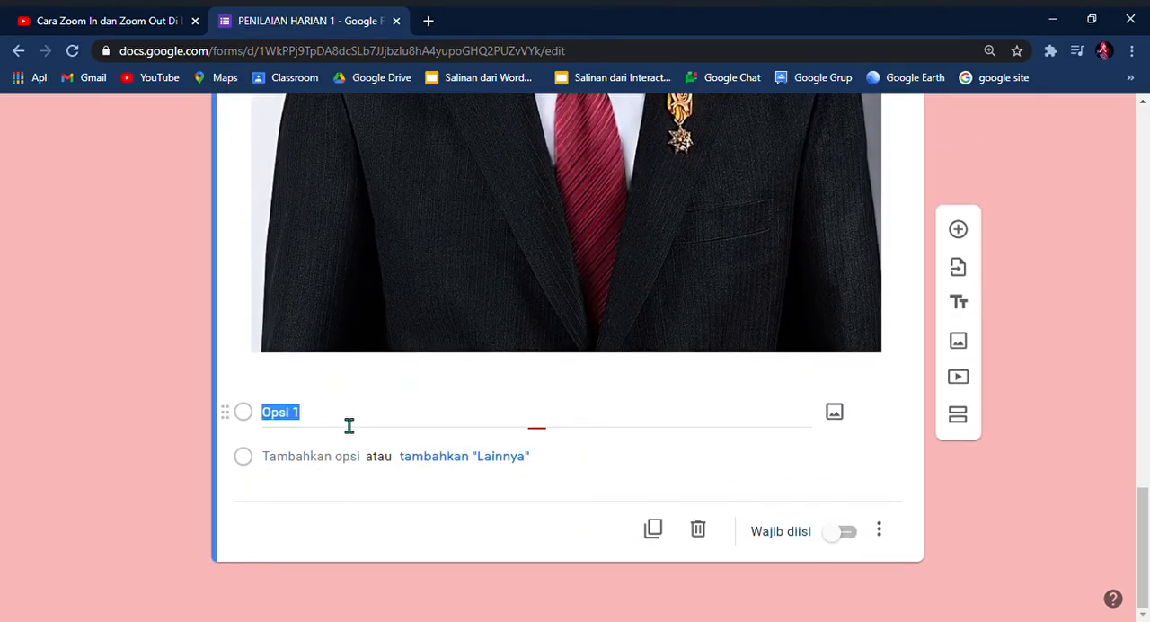
{"action": "key", "text": "BackSpace"}
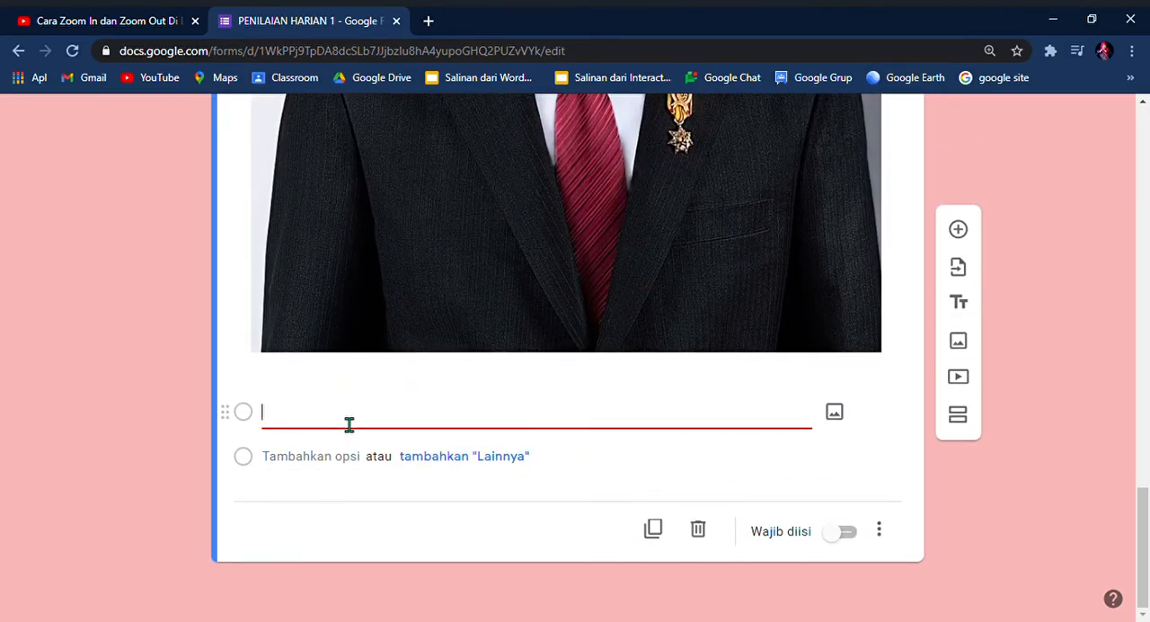
{"action": "type", "text": "Ir. Joko widodo"}
{"action": "left_click", "coordinate": [324, 456]}
{"action": "type", "text": "Suharto"}
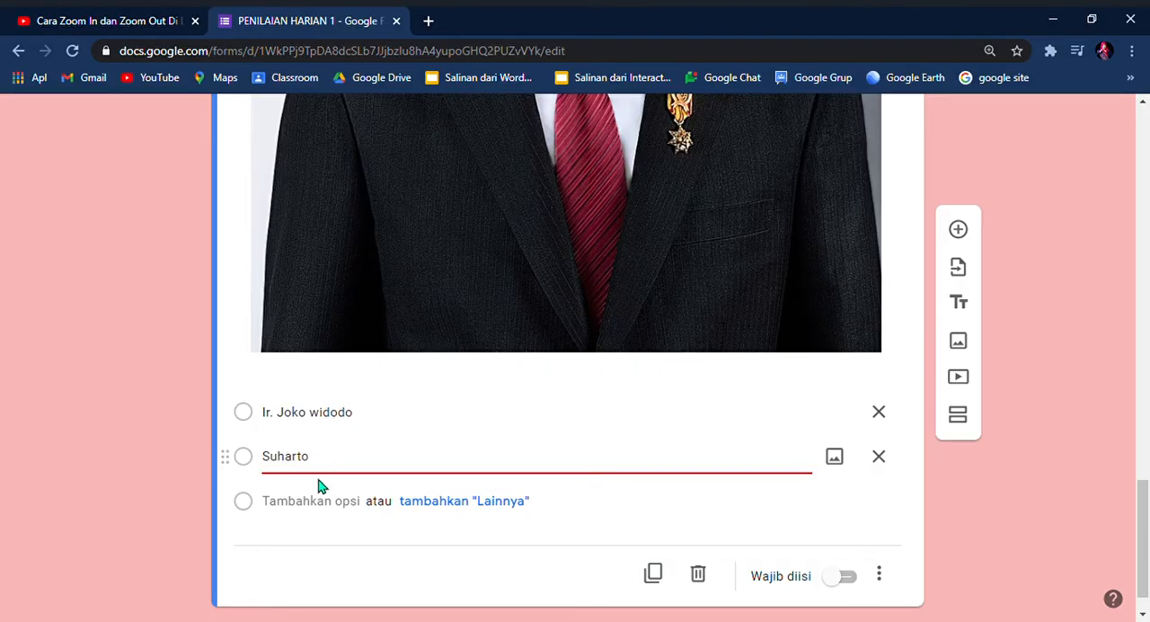
Step: Add "Habibie" and "Megawati" as further options of the president question and make it required
{"action": "left_click", "coordinate": [329, 503]}
{"action": "type", "text": "Habi"}
{"action": "type", "text": "bi"}
{"action": "type", "text": "e"}
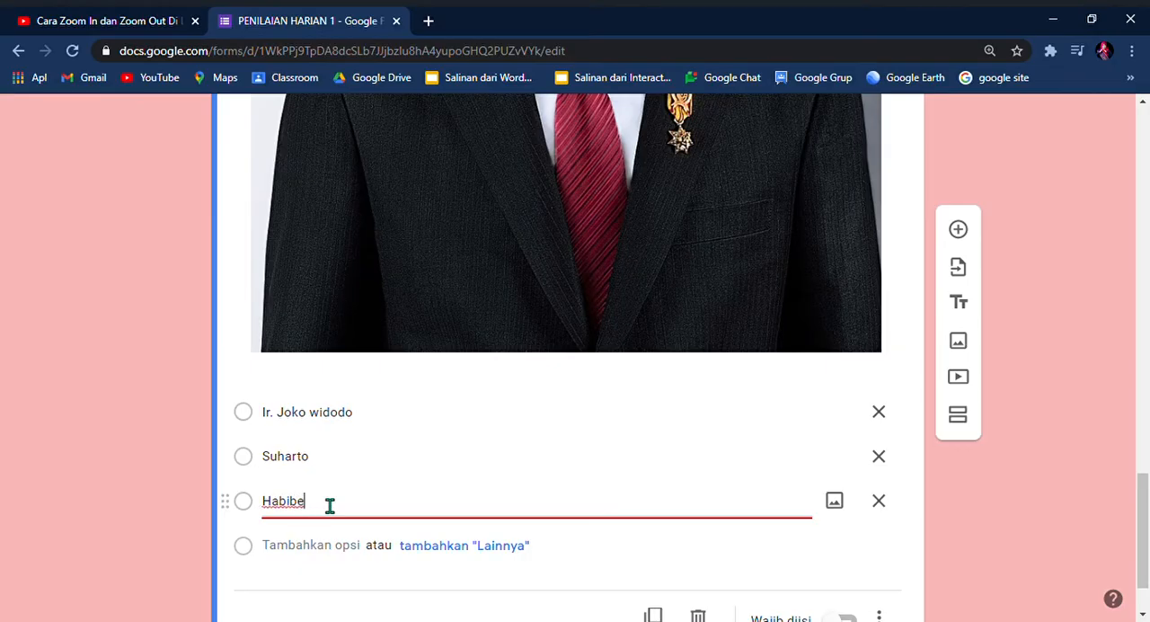
{"action": "key", "text": "BackSpace"}
{"action": "type", "text": "ie"}
{"action": "key", "text": "Return"}
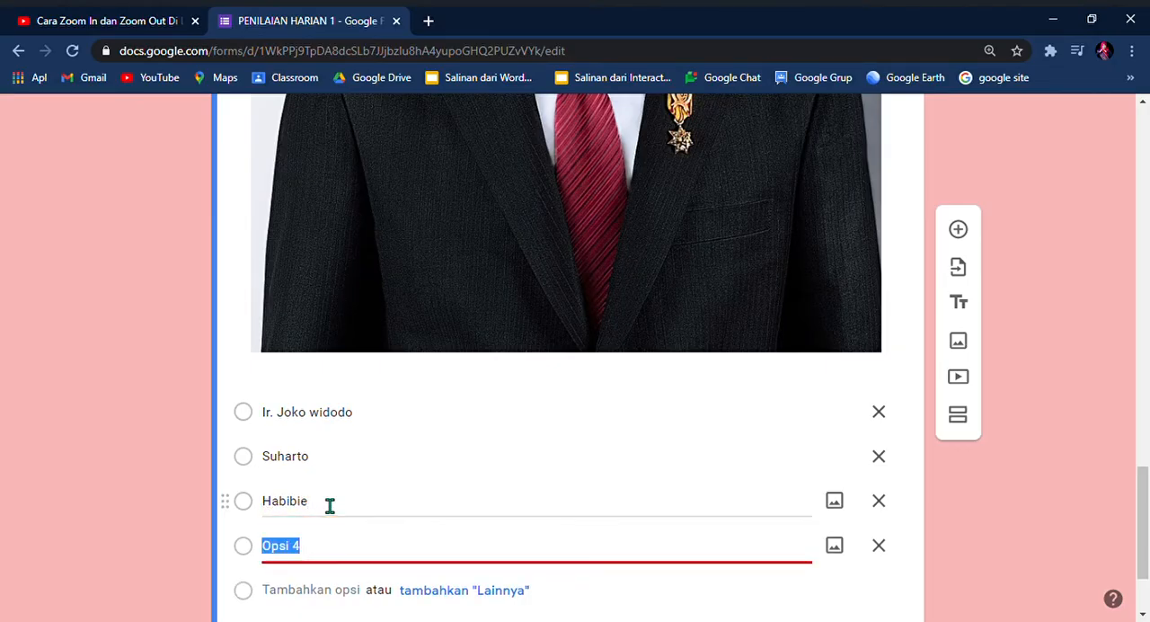
{"action": "key", "text": "BackSpace"}
{"action": "type", "text": "Megawati"}
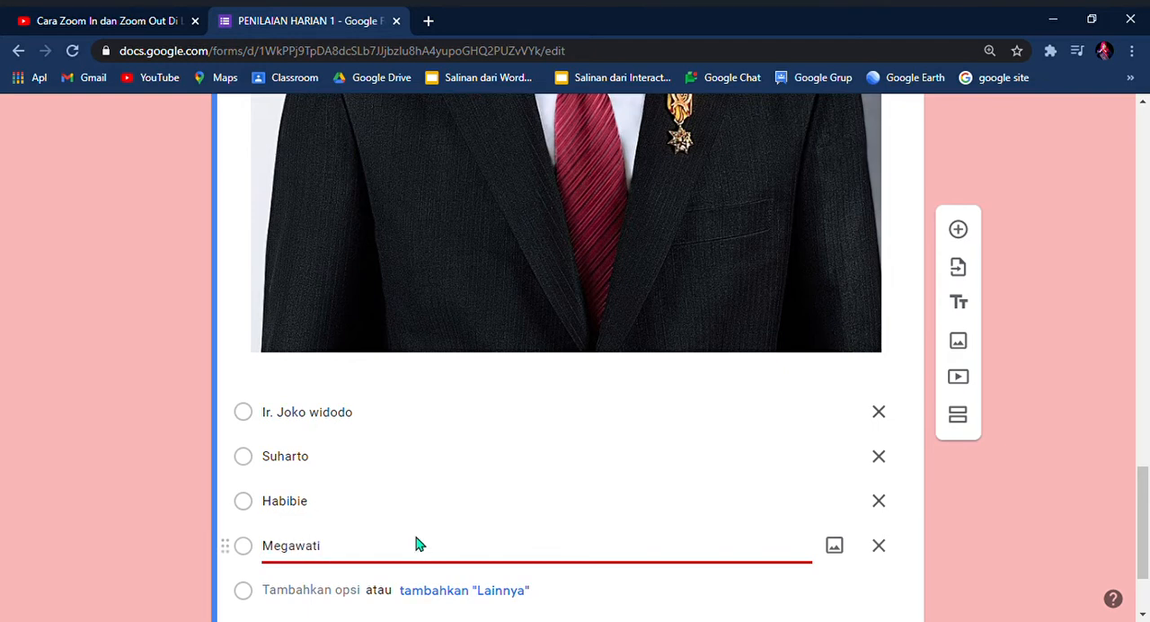
{"action": "scroll", "coordinate": [467, 545], "scroll_direction": "down", "scroll_amount": 2}
{"action": "left_click", "coordinate": [848, 534]}
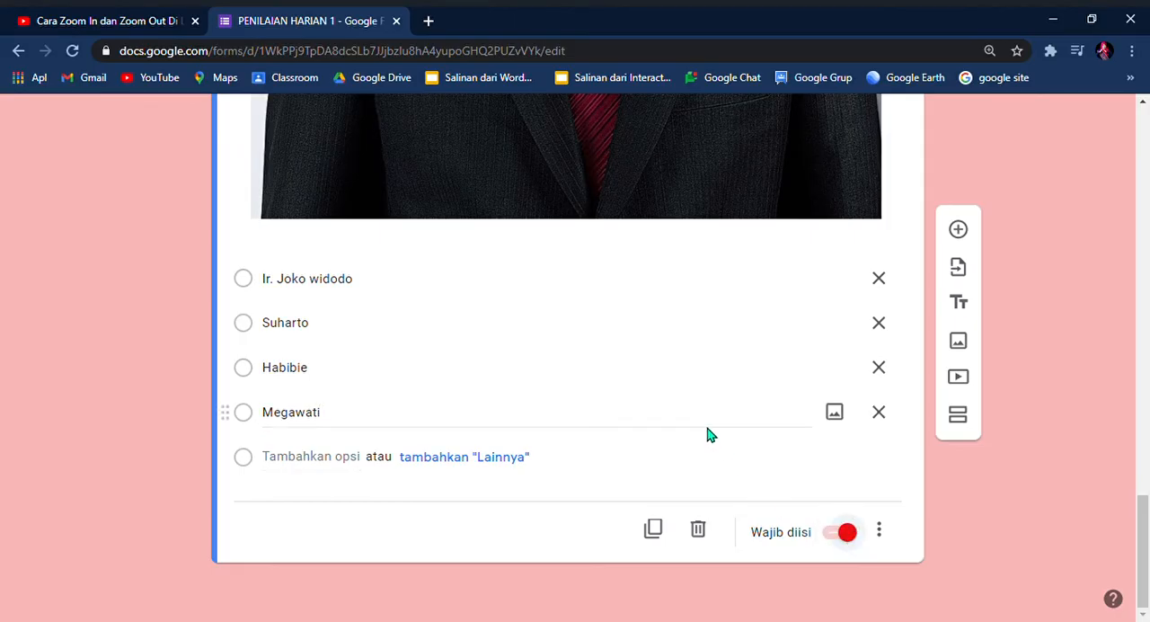
Step: Add a new blank question below the president question
{"action": "scroll", "coordinate": [710, 435], "scroll_direction": "up", "scroll_amount": 1}
{"action": "scroll", "coordinate": [710, 433], "scroll_direction": "down", "scroll_amount": 1}
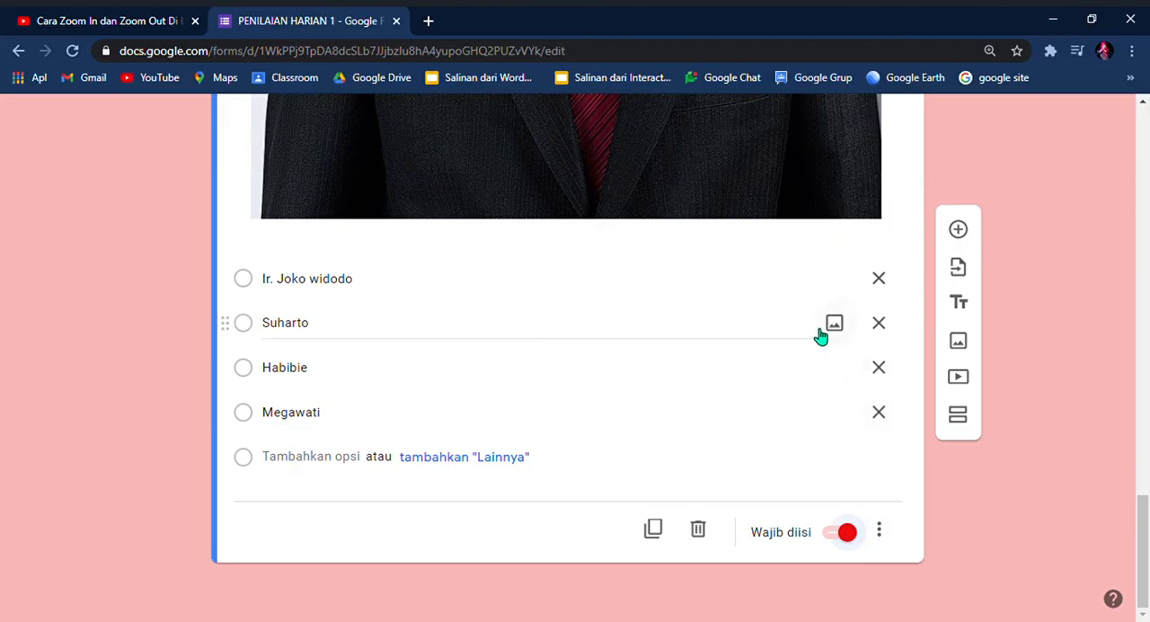
{"action": "left_click", "coordinate": [960, 239]}
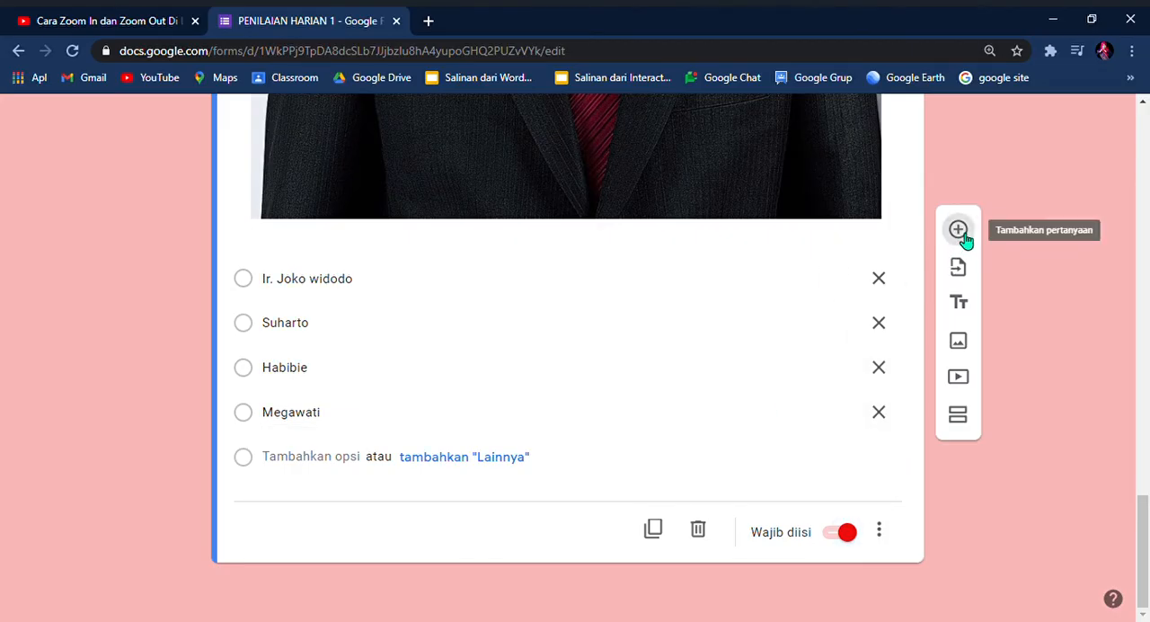
{"action": "scroll", "coordinate": [558, 501], "scroll_direction": "down", "scroll_amount": 1}
{"action": "scroll", "coordinate": [526, 502], "scroll_direction": "down", "scroll_amount": 1}
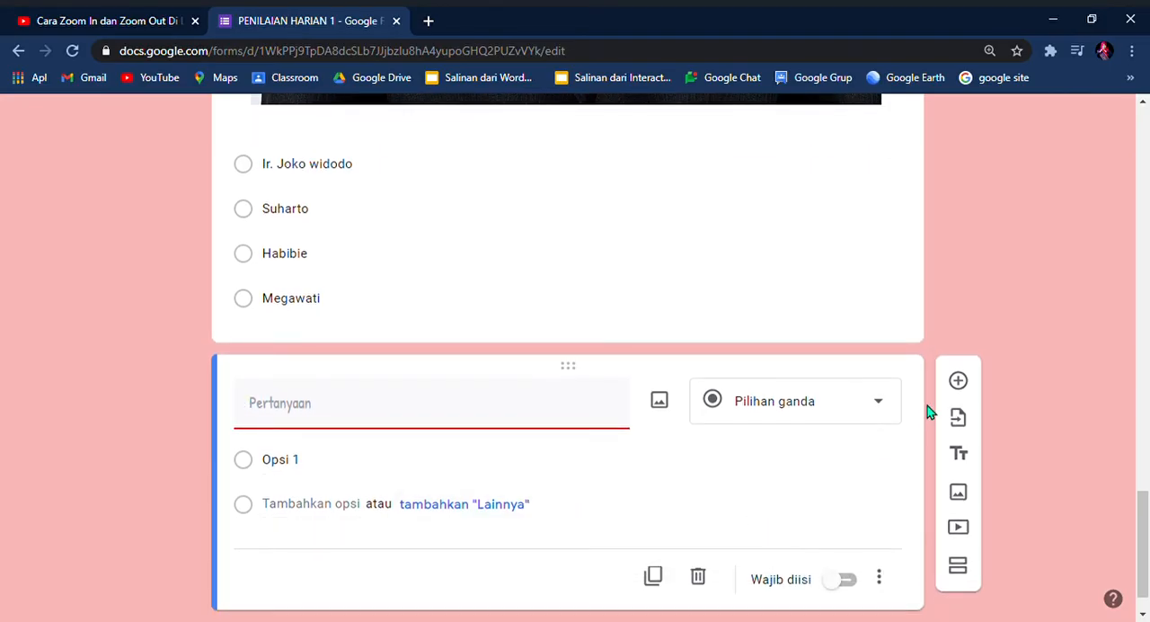
Step: Search YouTube for "tema 4 kelas 4" and insert the video "tema 4 kelas 4 subtema 1 halaman 1 11 pembelajaran 1" into the form
{"action": "left_click", "coordinate": [958, 528]}
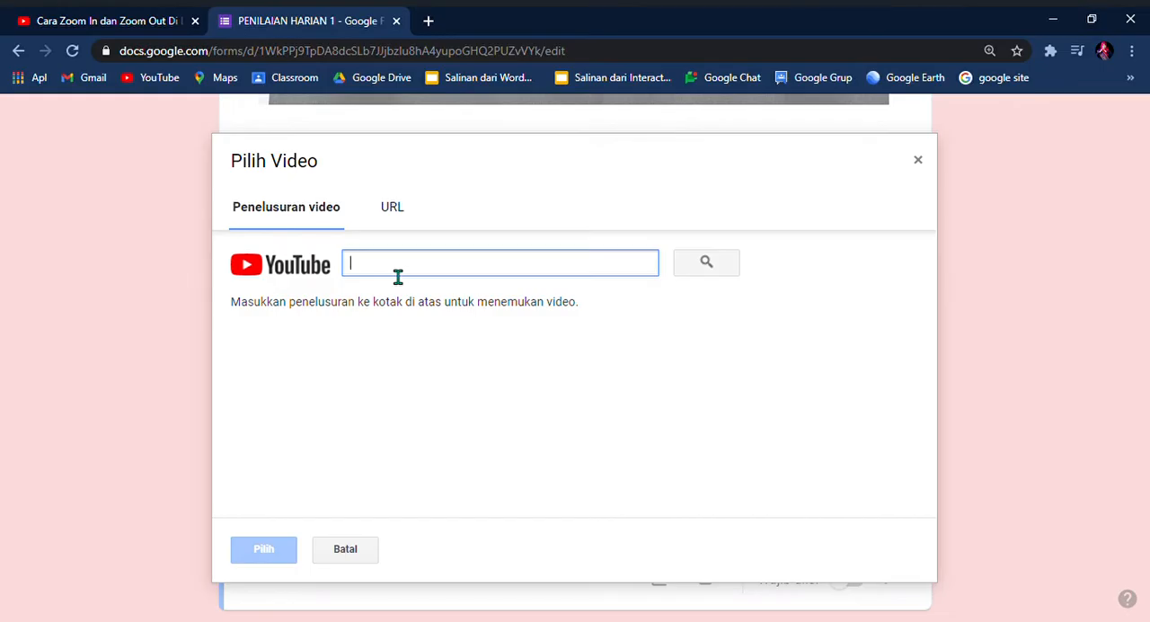
{"action": "type", "text": "tema 4 kelas 4"}
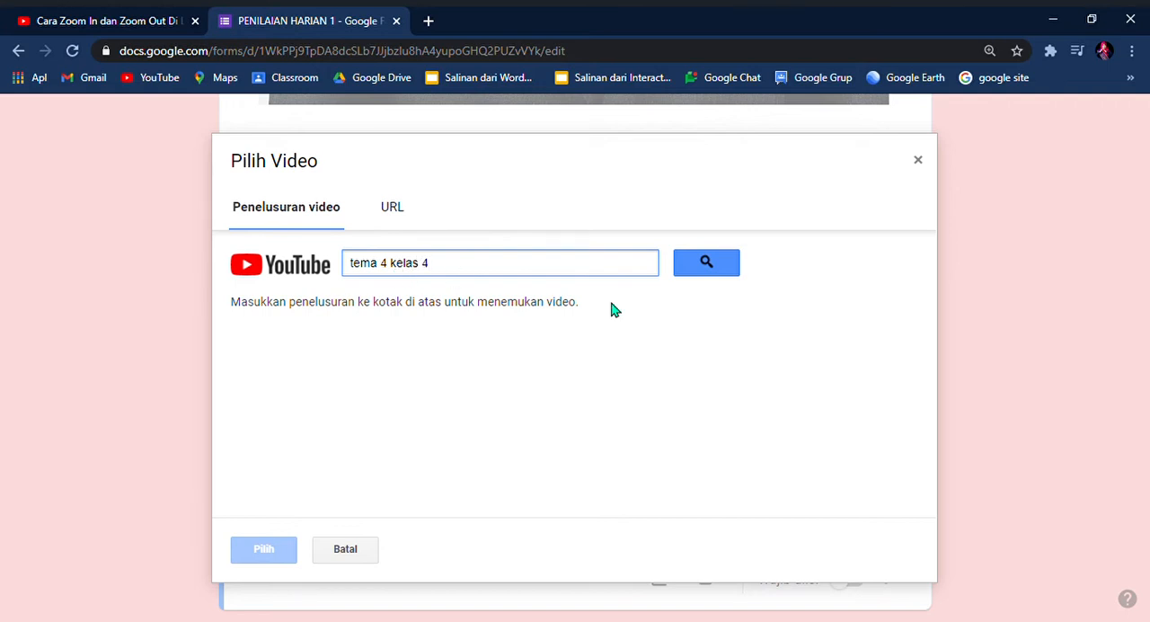
{"action": "left_click", "coordinate": [708, 265]}
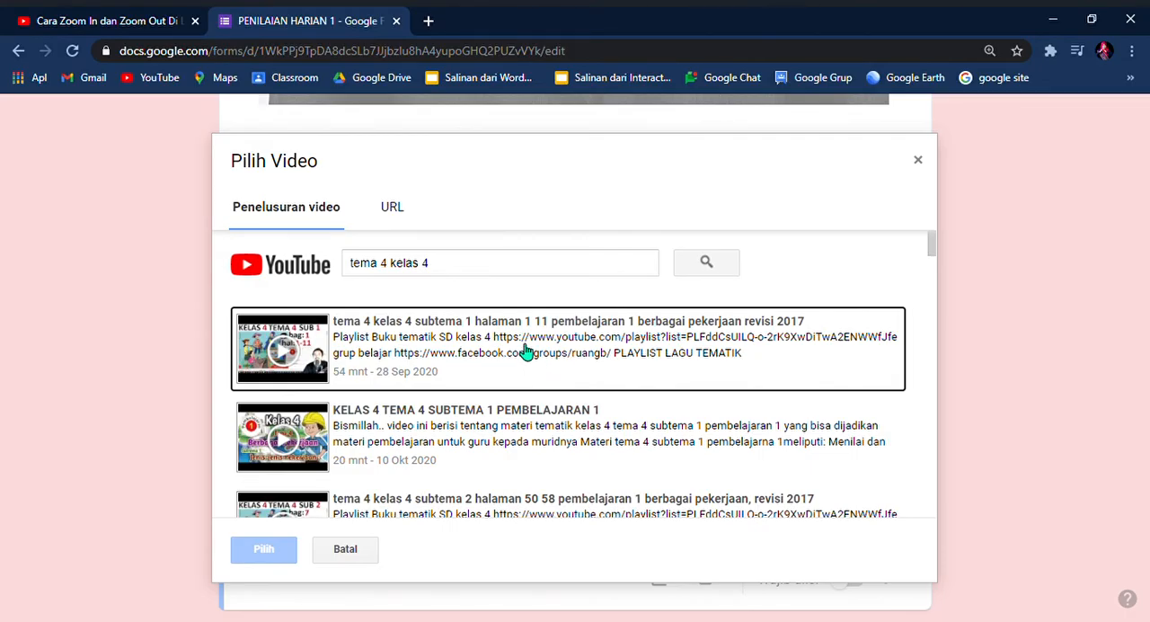
{"action": "left_click", "coordinate": [527, 351]}
{"action": "left_click", "coordinate": [290, 559]}
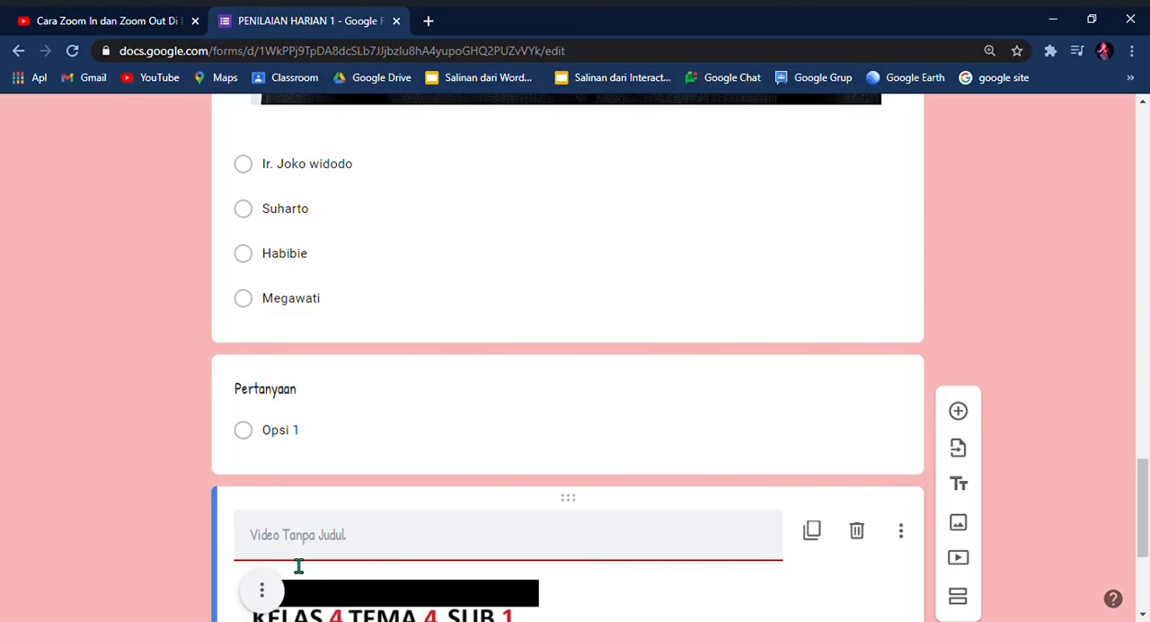
Step: Delete the blank question between the president question and the inserted video
{"action": "scroll", "coordinate": [405, 484], "scroll_direction": "down", "scroll_amount": 2}
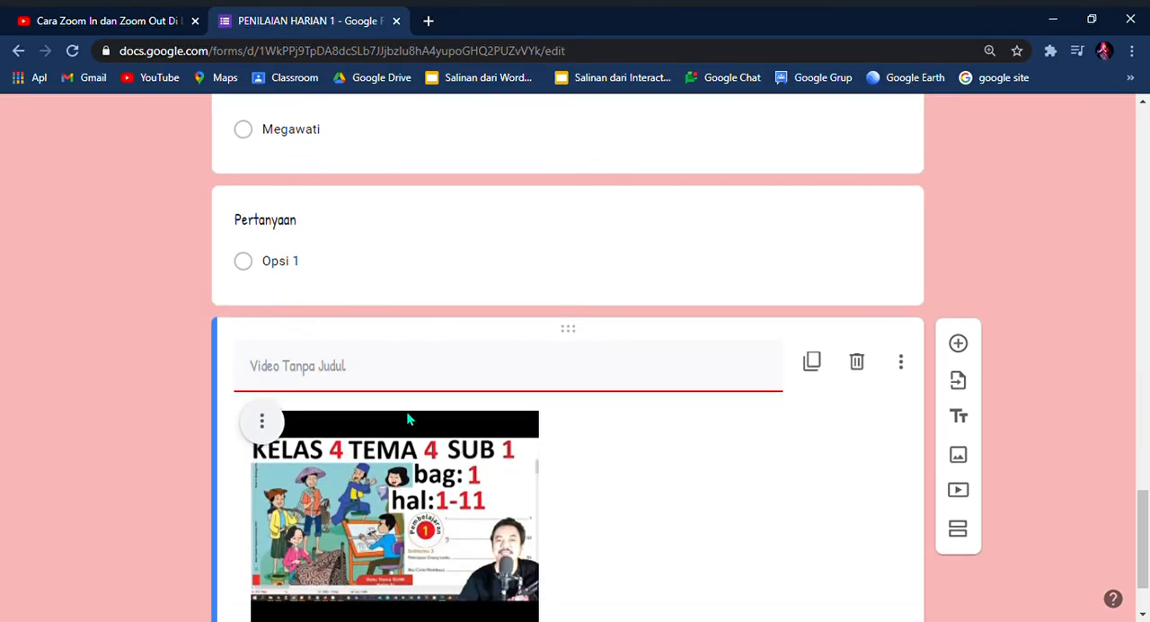
{"action": "scroll", "coordinate": [444, 341], "scroll_direction": "up", "scroll_amount": 1}
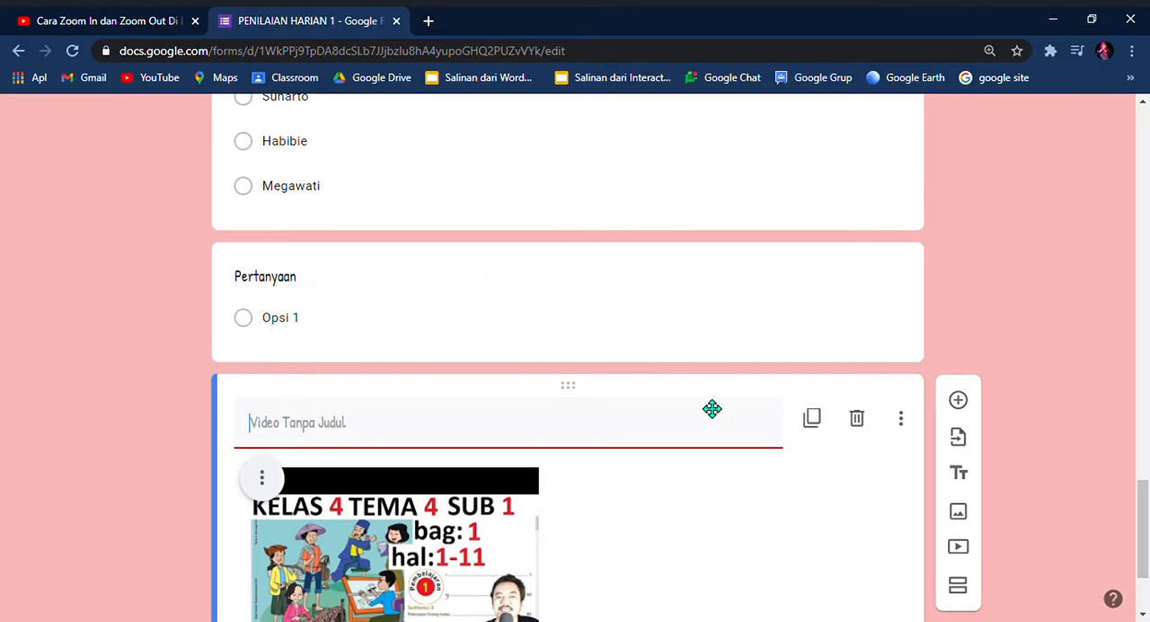
{"action": "left_click", "coordinate": [427, 297]}
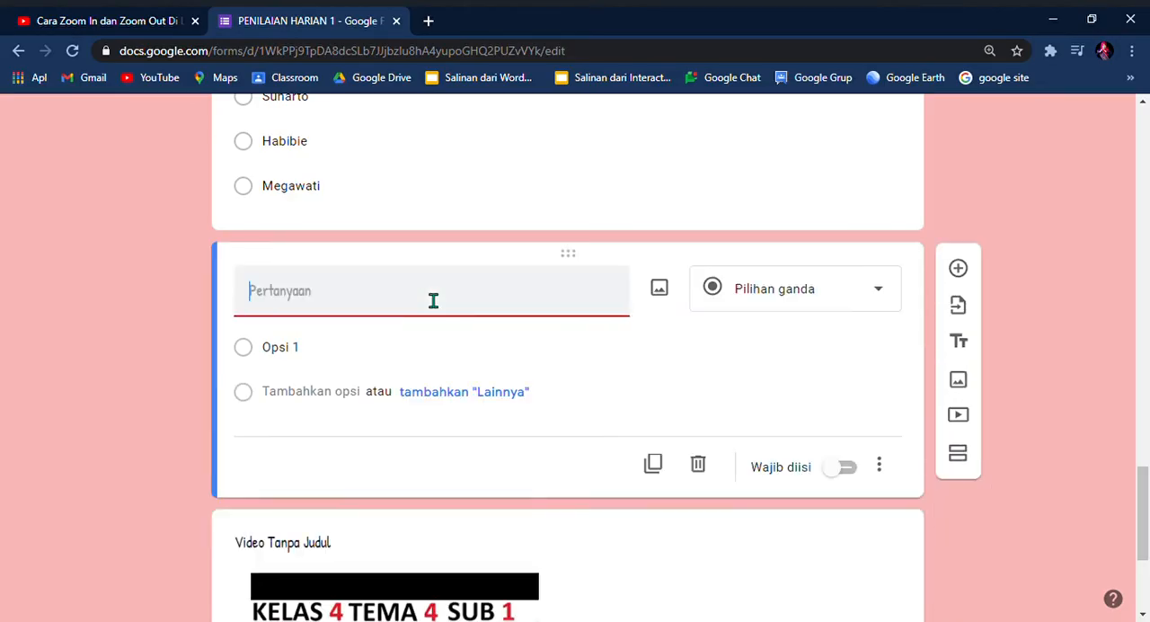
{"action": "left_click", "coordinate": [702, 467]}
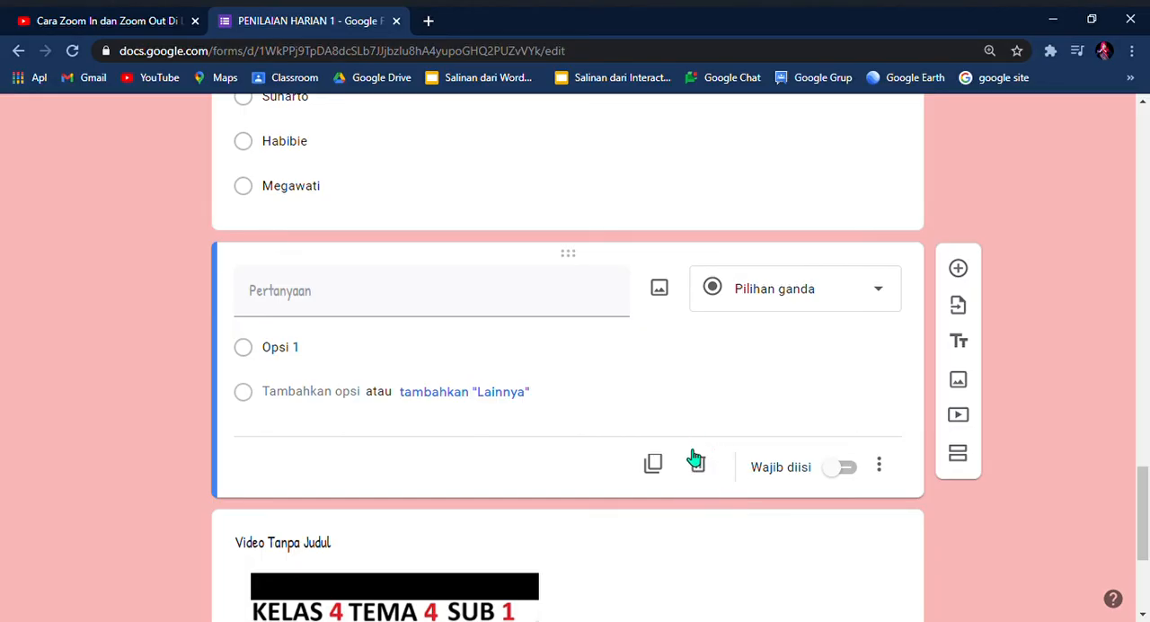
{"action": "left_click", "coordinate": [700, 465]}
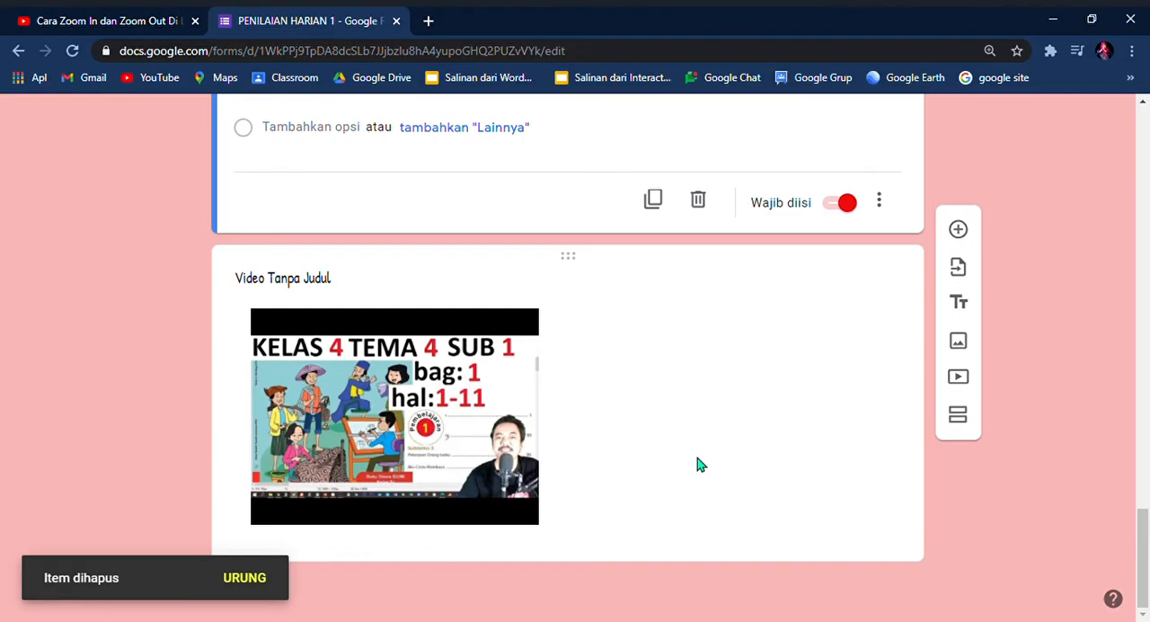
Step: Title the inserted video "simak video di bawah ini"
{"action": "left_click", "coordinate": [400, 286]}
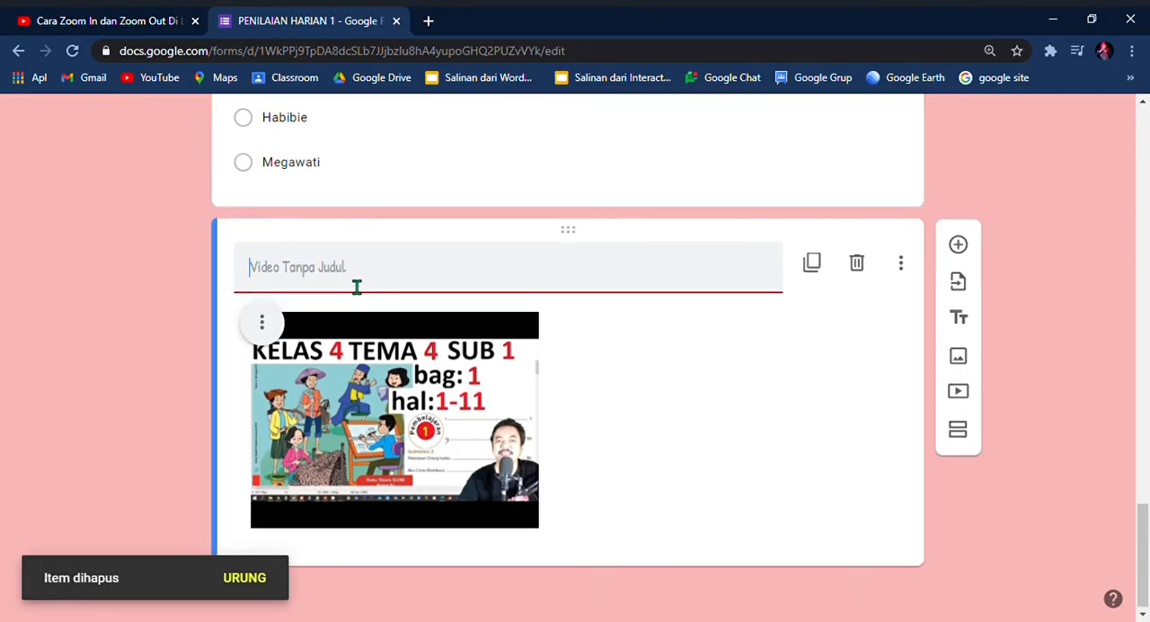
{"action": "type", "text": "Perhatikan video"}
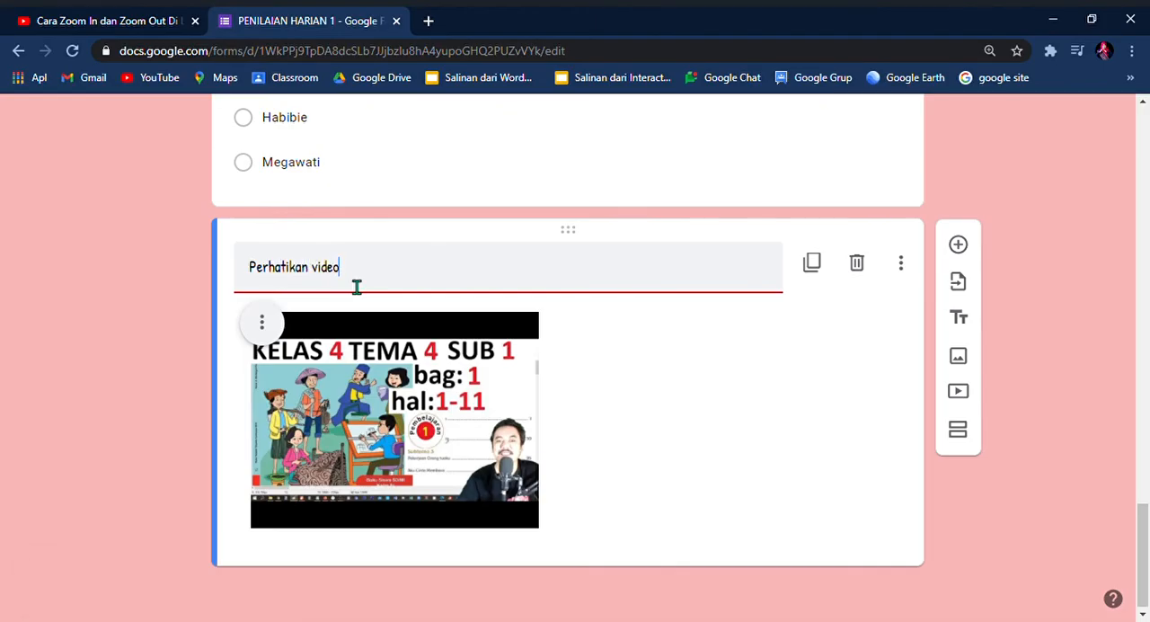
{"action": "key", "text": "BackSpace"}
{"action": "key", "text": "BackSpace"}
{"action": "key", "text": "BackSpace"}
{"action": "key", "text": "BackSpace"}
{"action": "key", "text": "BackSpace"}
{"action": "key", "text": "BackSpace"}
{"action": "key", "text": "BackSpace"}
{"action": "key", "text": "BackSpace"}
{"action": "key", "text": "BackSpace"}
{"action": "key", "text": "BackSpace"}
{"action": "key", "text": "BackSpace"}
{"action": "key", "text": "BackSpace"}
{"action": "key", "text": "BackSpace"}
{"action": "key", "text": "BackSpace"}
{"action": "key", "text": "BackSpace"}
{"action": "type", "text": "s"}
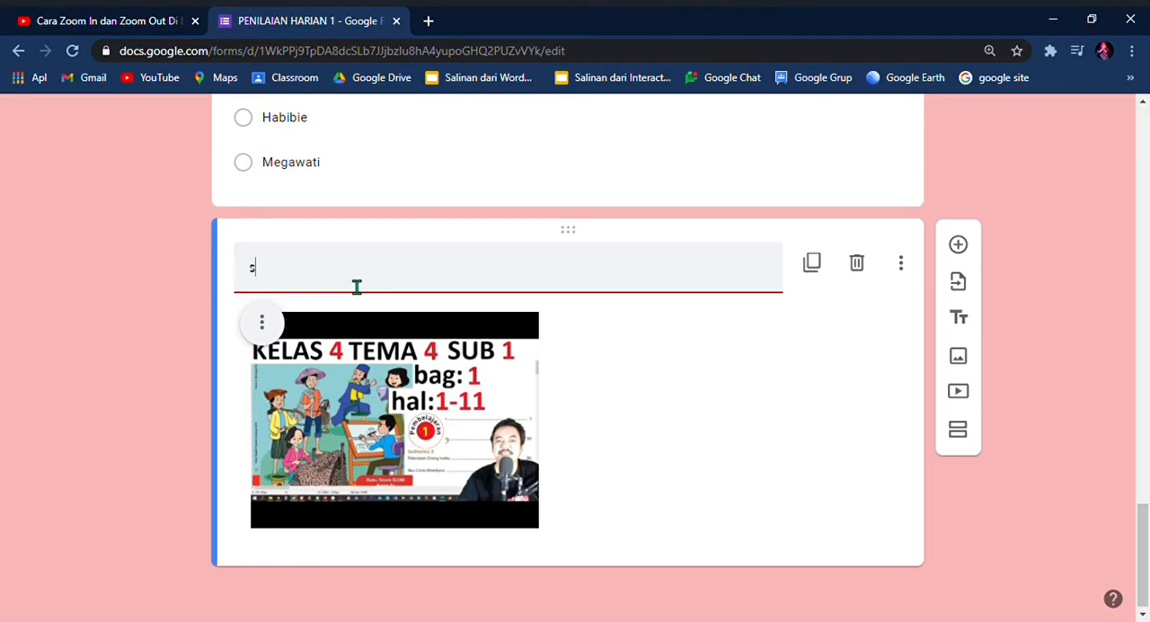
{"action": "type", "text": "imak video di bawah ini"}
{"action": "left_click", "coordinate": [694, 437]}
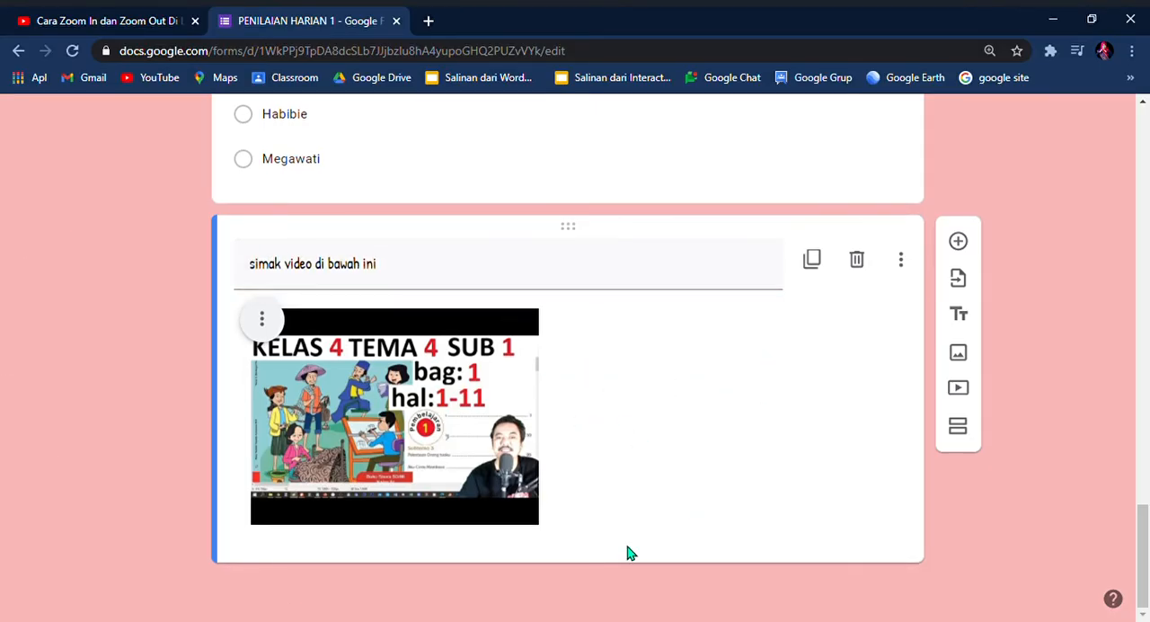
Step: Add a question below the video titled "Setelah video diatas , apakah yang dilakukan Lani bersama teman temannya di halaman ?"
{"action": "left_click", "coordinate": [970, 242]}
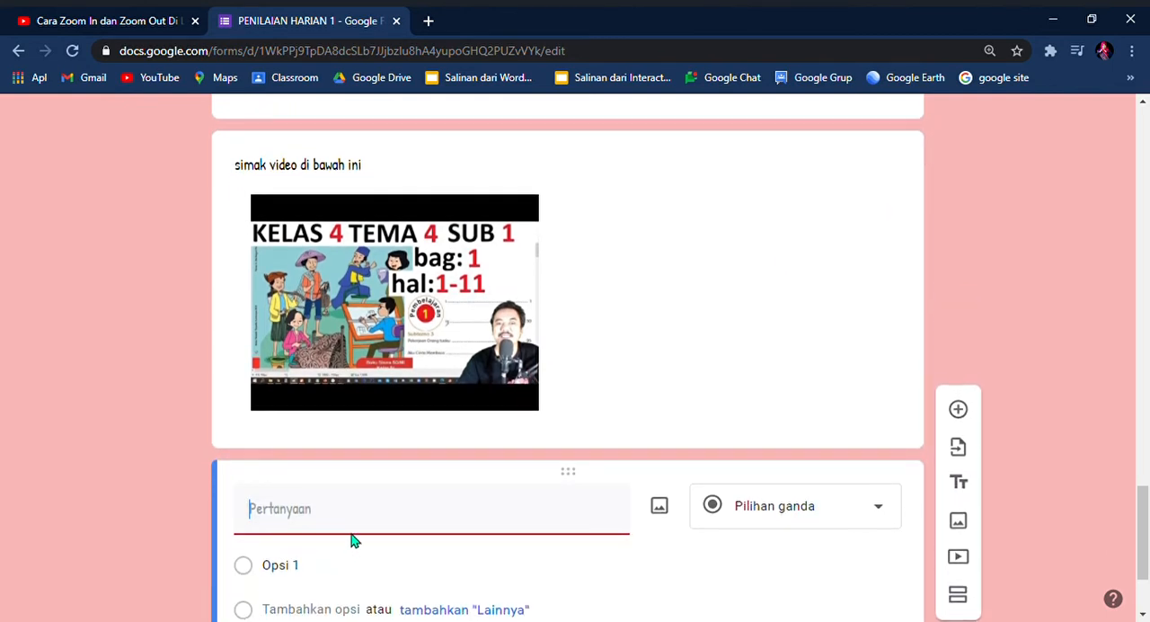
{"action": "type", "text": "Setelah video diatas "}
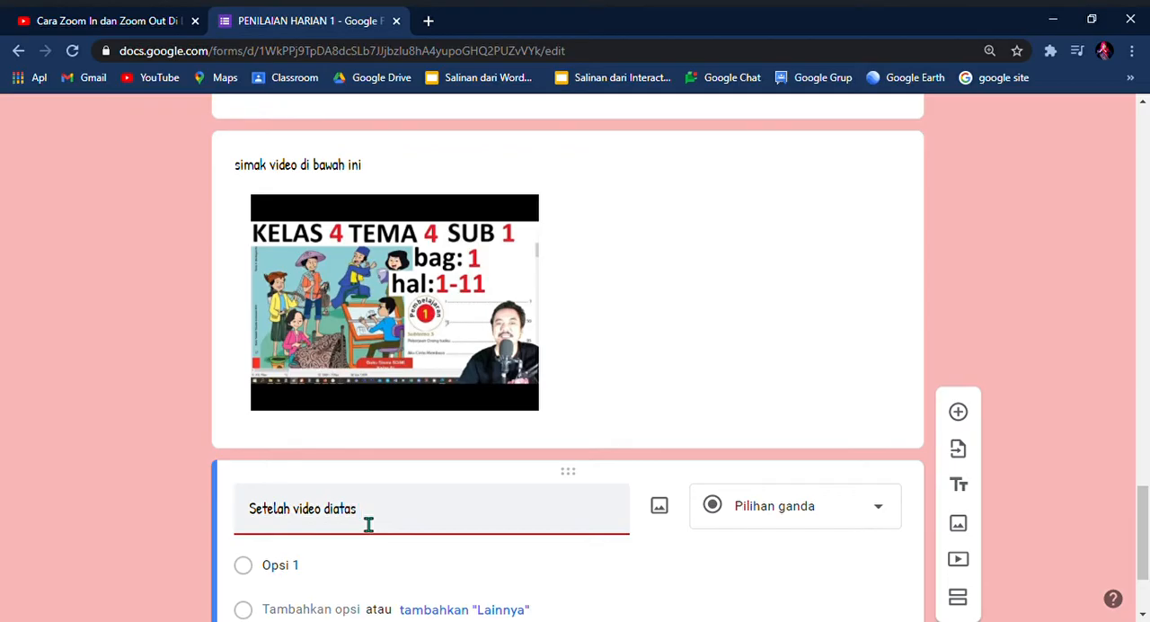
{"action": "type", "text": ", apakah yang dilakukan Lani b"}
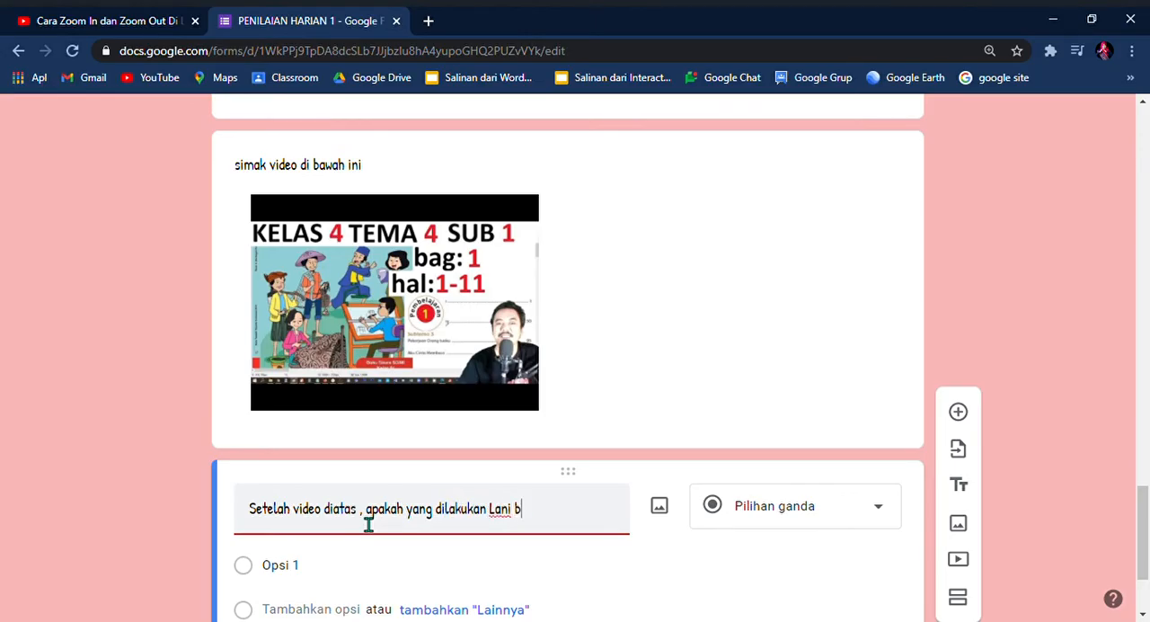
{"action": "type", "text": "ersama - saa"}
{"action": "type", "text": "teman "}
{"action": "type", "text": "teman"}
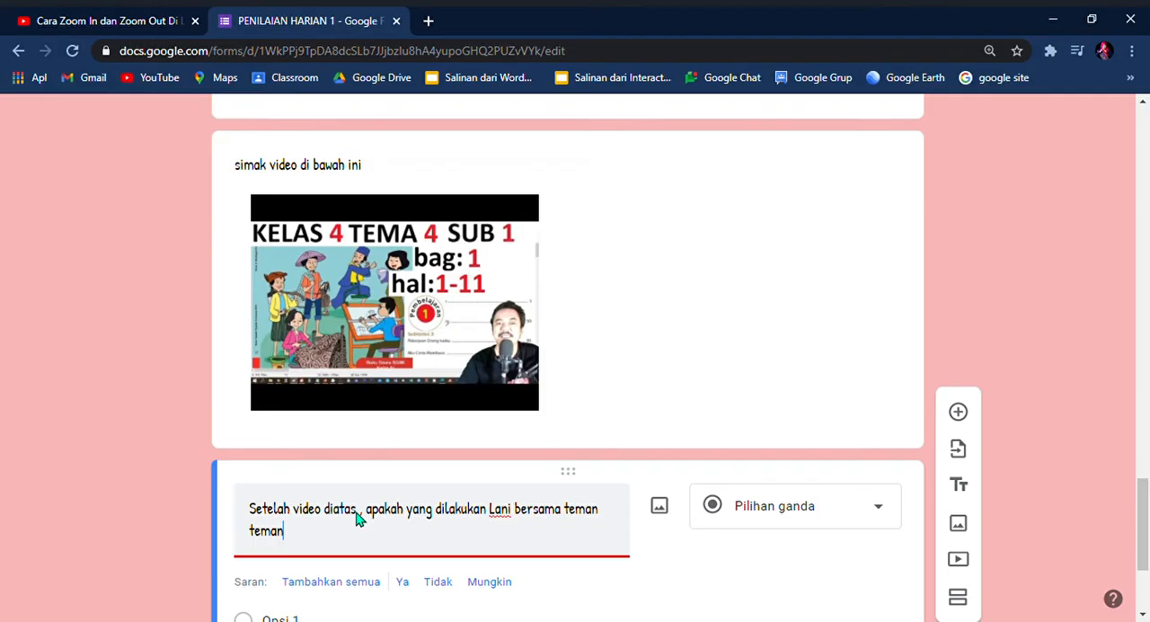
{"action": "type", "text": "nya di halaman ?"}
Step: Enter "Bermain layang - layang" and "Bermain petak umpet" as the first two options of the question about the video
{"action": "scroll", "coordinate": [449, 509], "scroll_direction": "down", "scroll_amount": 2}
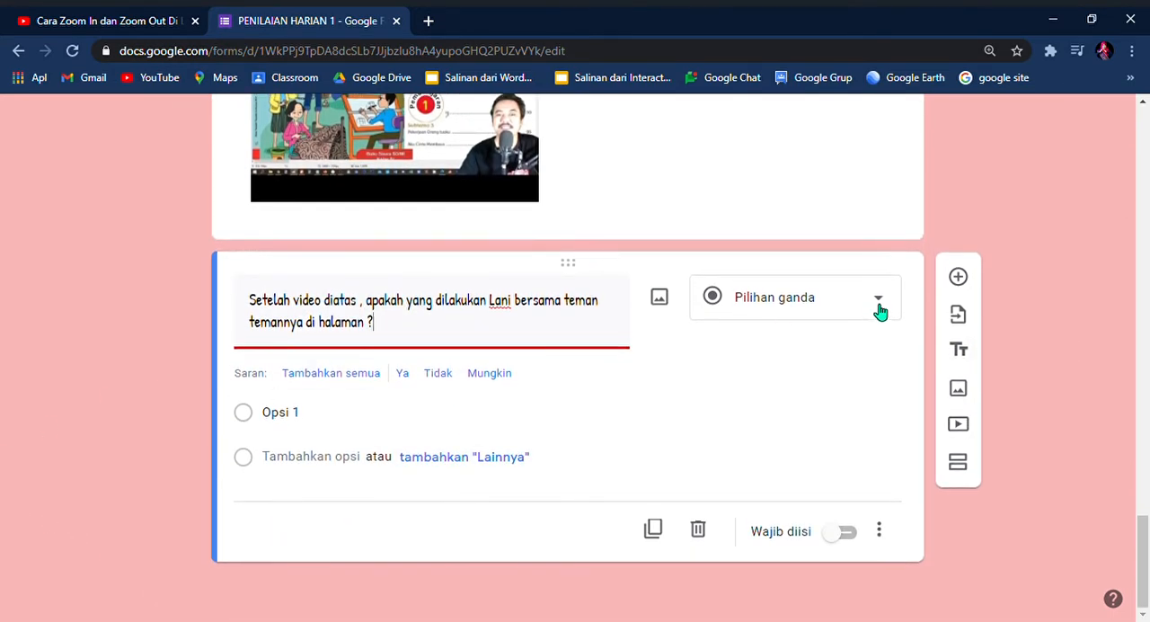
{"action": "left_click", "coordinate": [343, 425]}
{"action": "key", "text": "BackSpace"}
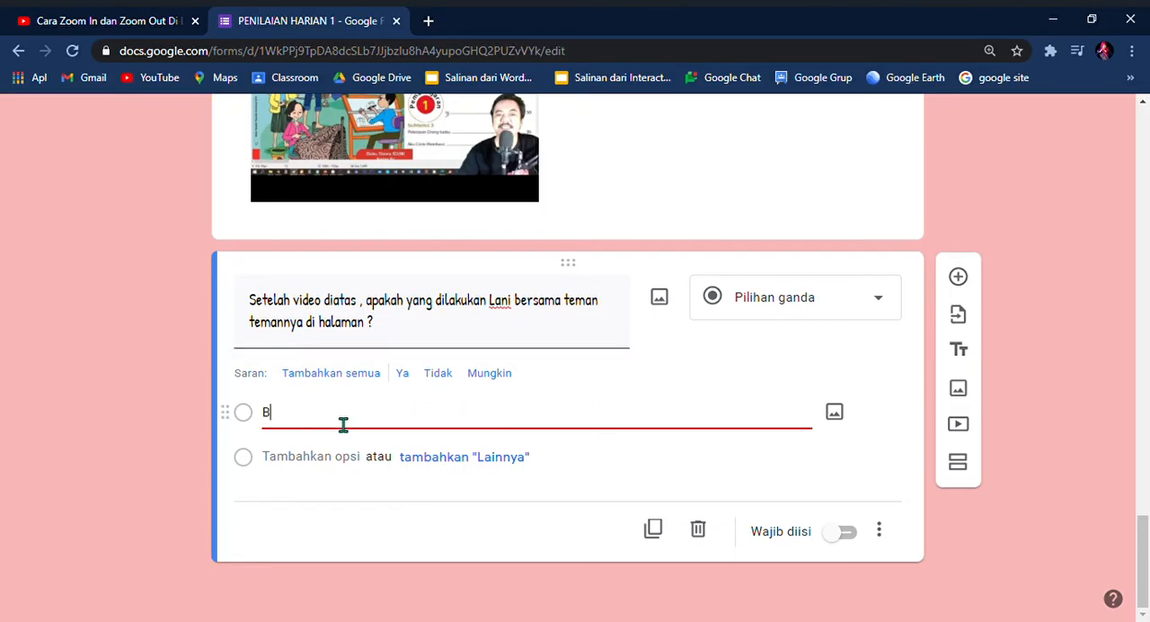
{"action": "type", "text": "Bermain layang - layang"}
{"action": "key", "text": "Return"}
{"action": "type", "text": "Bermain petak umpet"}
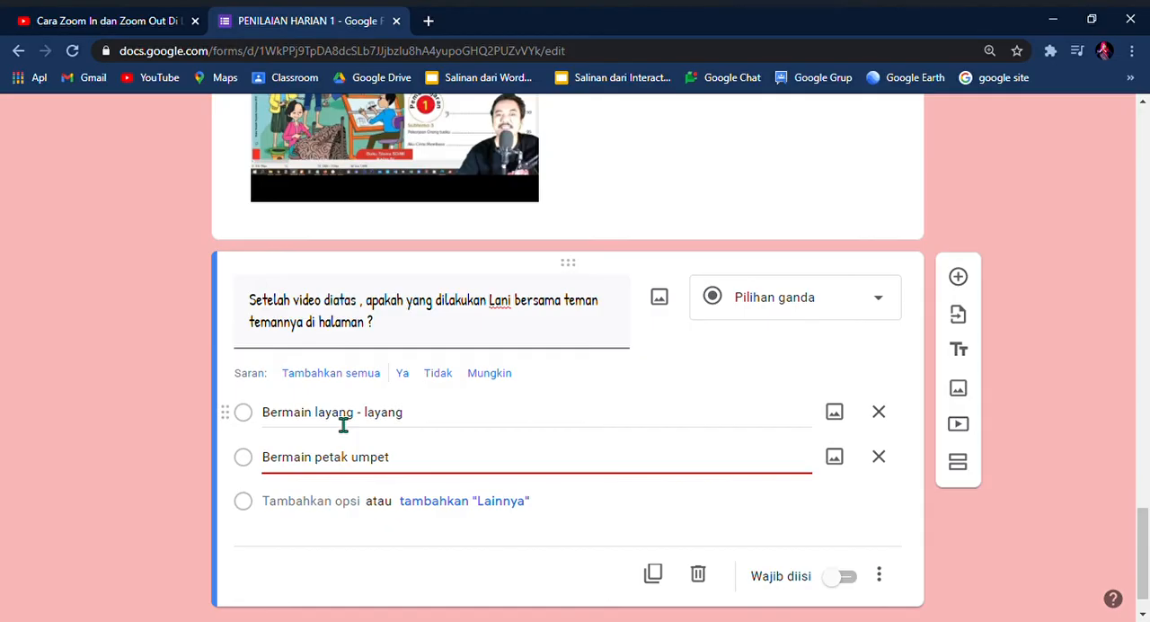
Step: Add "Bermain kelereng" and "Bermain kejar - kejaran" as further options of the question about the video
{"action": "key", "text": "Return"}
{"action": "type", "text": "Bermain kelereng"}
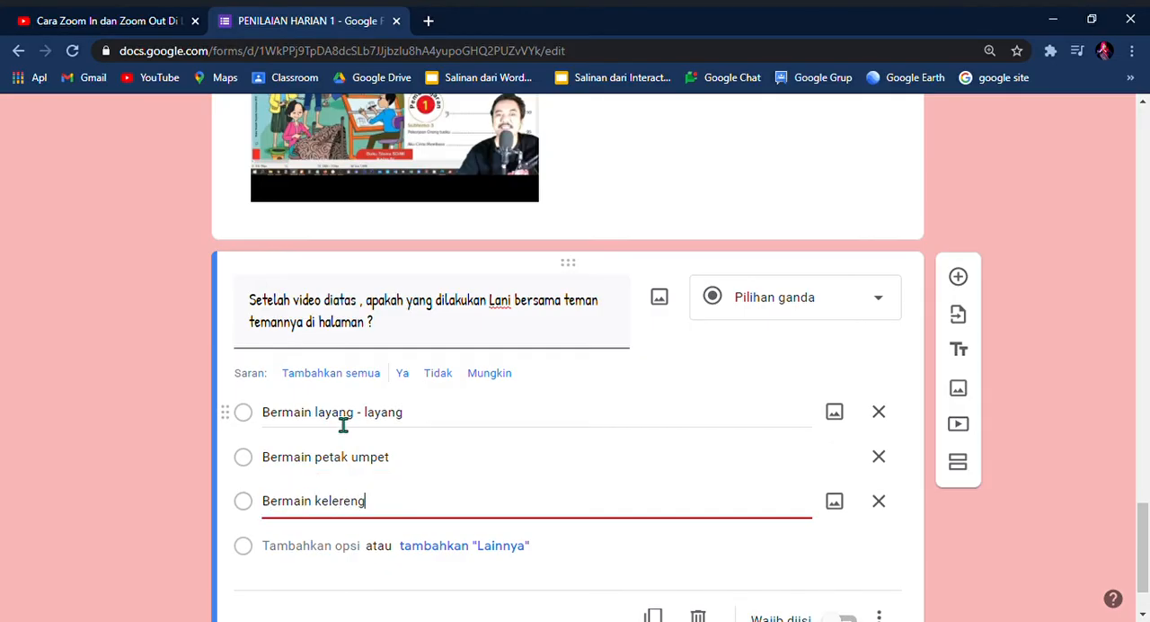
{"action": "key", "text": "Return"}
{"action": "type", "text": "B"}
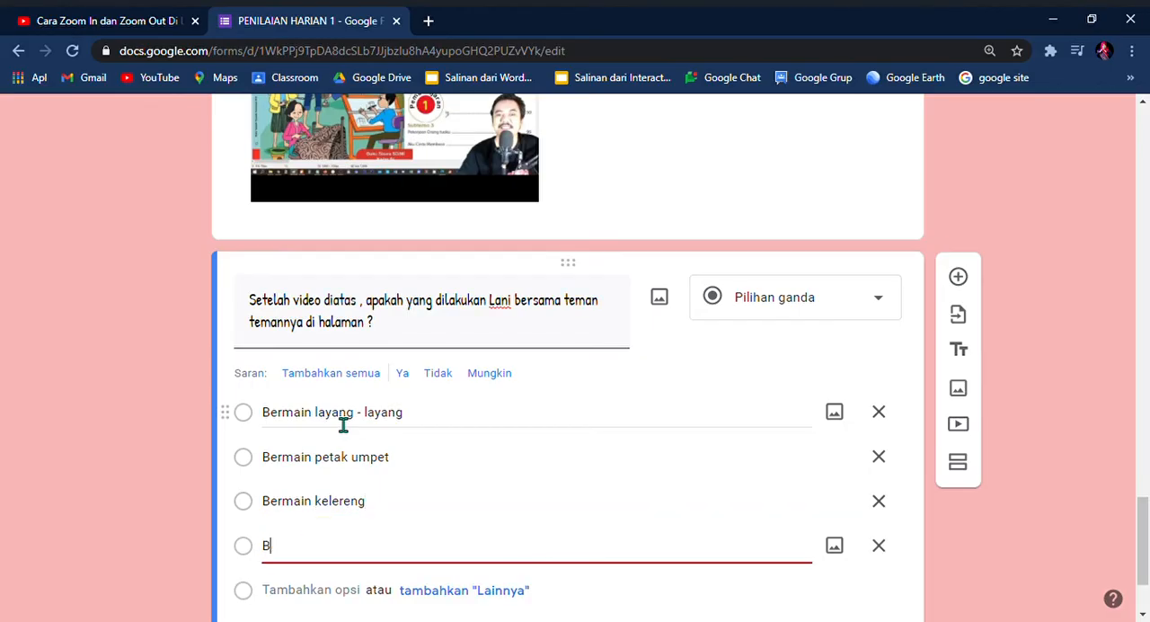
{"action": "type", "text": "ermain kejar - kejaran"}
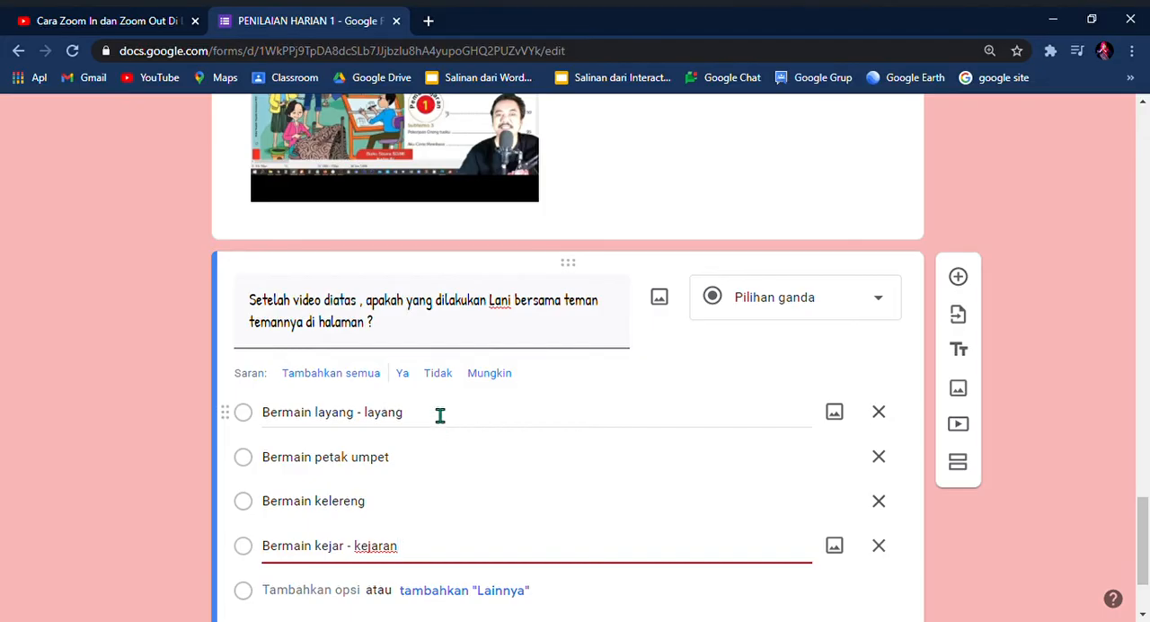
Step: Make the question about the video required
{"action": "scroll", "coordinate": [436, 413], "scroll_direction": "down", "scroll_amount": 1}
{"action": "scroll", "coordinate": [446, 437], "scroll_direction": "down", "scroll_amount": 1}
{"action": "scroll", "coordinate": [440, 439], "scroll_direction": "up", "scroll_amount": 1}
{"action": "scroll", "coordinate": [438, 439], "scroll_direction": "down", "scroll_amount": 1}
{"action": "left_click", "coordinate": [848, 534]}
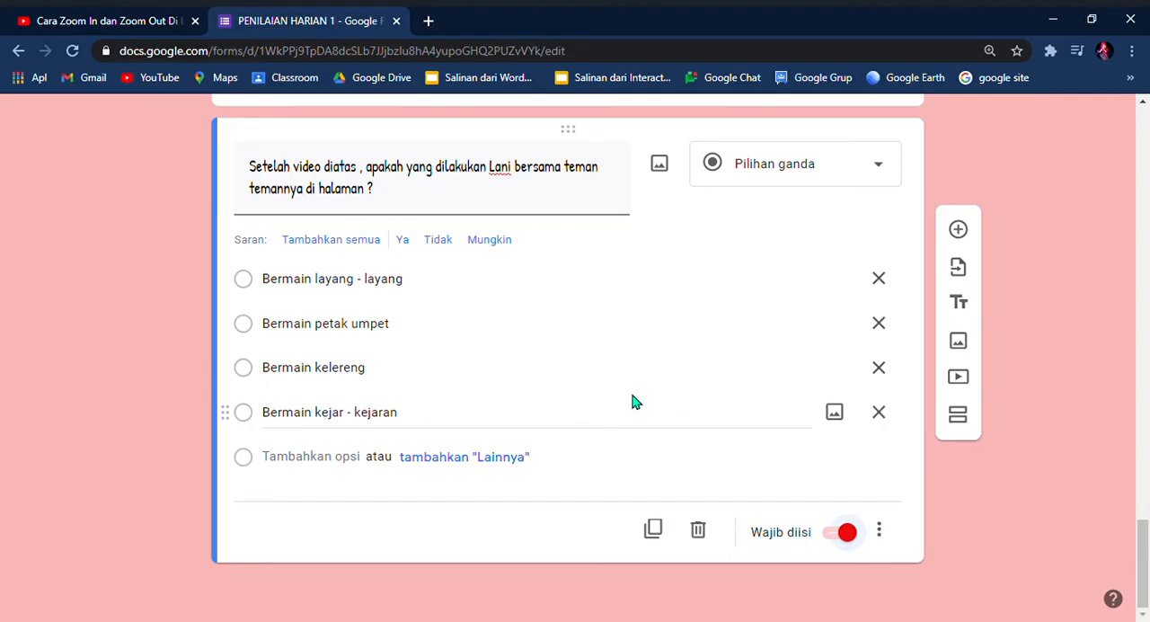
Step: Add a new section at the end of the form and title it "TEMA 4 SUB TEMA 5"
{"action": "left_click", "coordinate": [960, 416]}
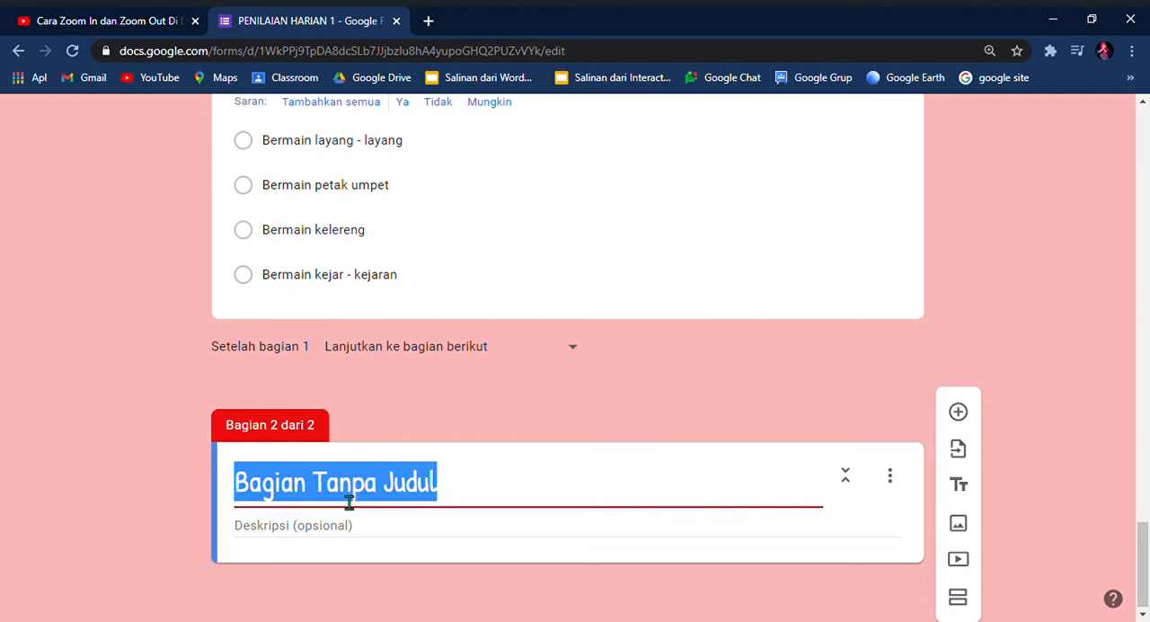
{"action": "key", "text": "BackSpace"}
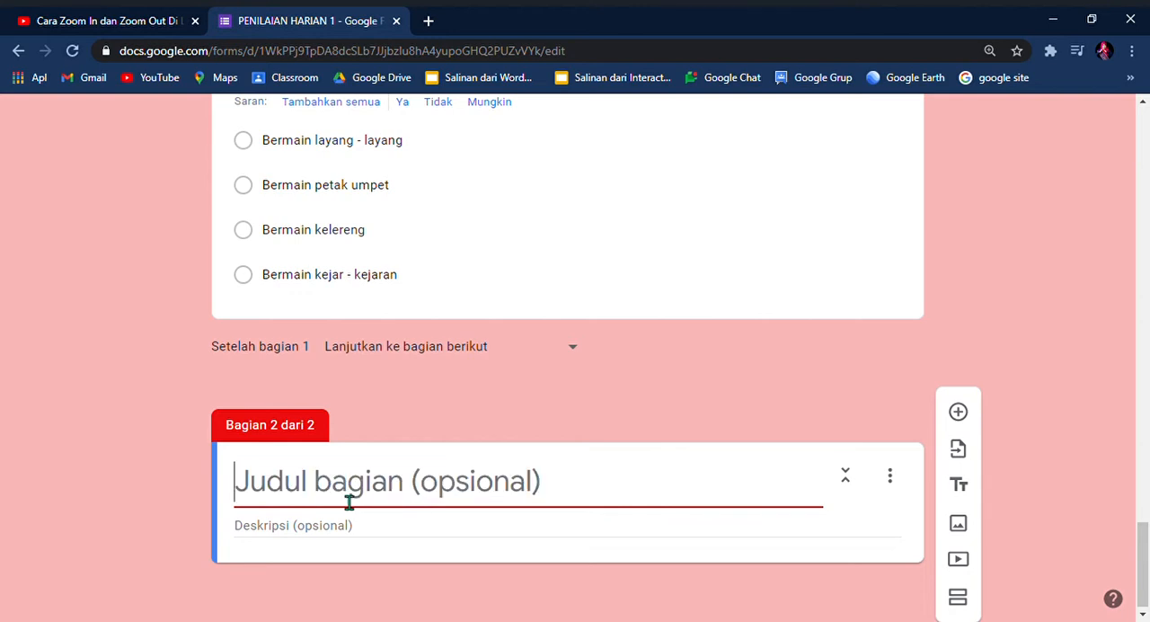
{"action": "type", "text": "tEMA"}
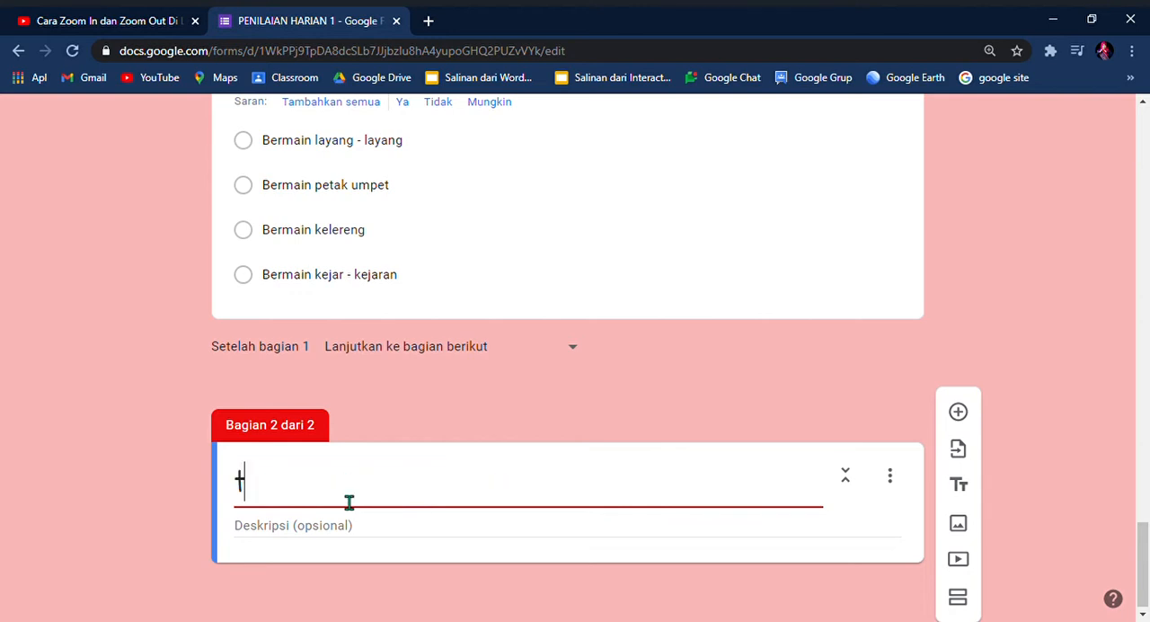
{"action": "key", "text": "BackSpace"}
{"action": "key", "text": "BackSpace"}
{"action": "key", "text": "BackSpace"}
{"action": "key", "text": "BackSpace"}
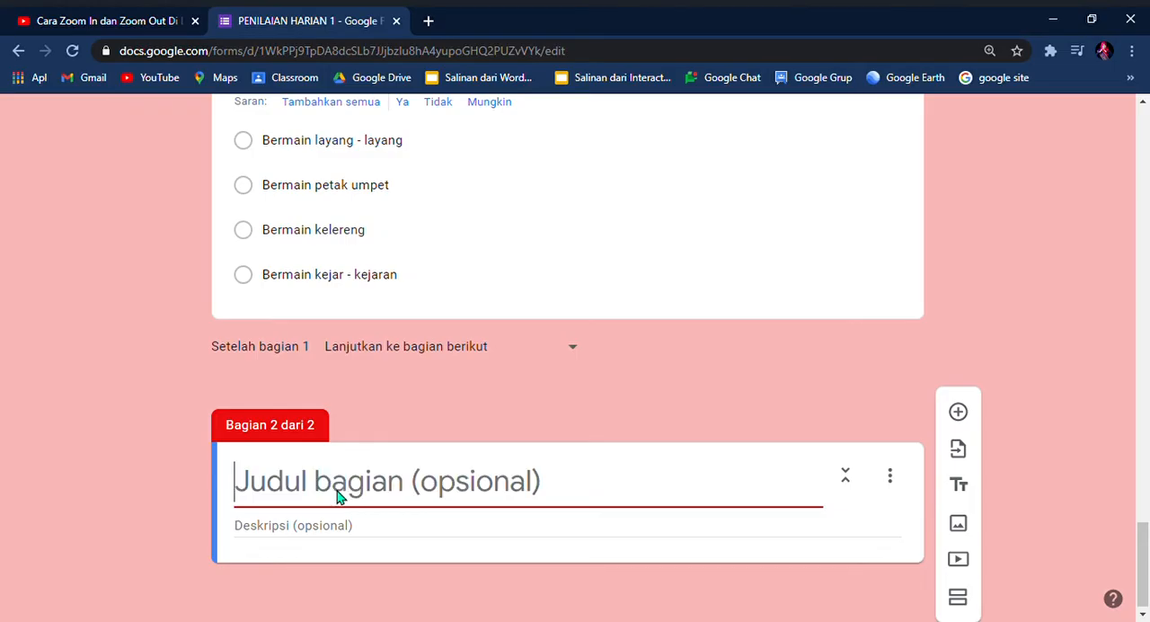
{"action": "type", "text": "TEMA "}
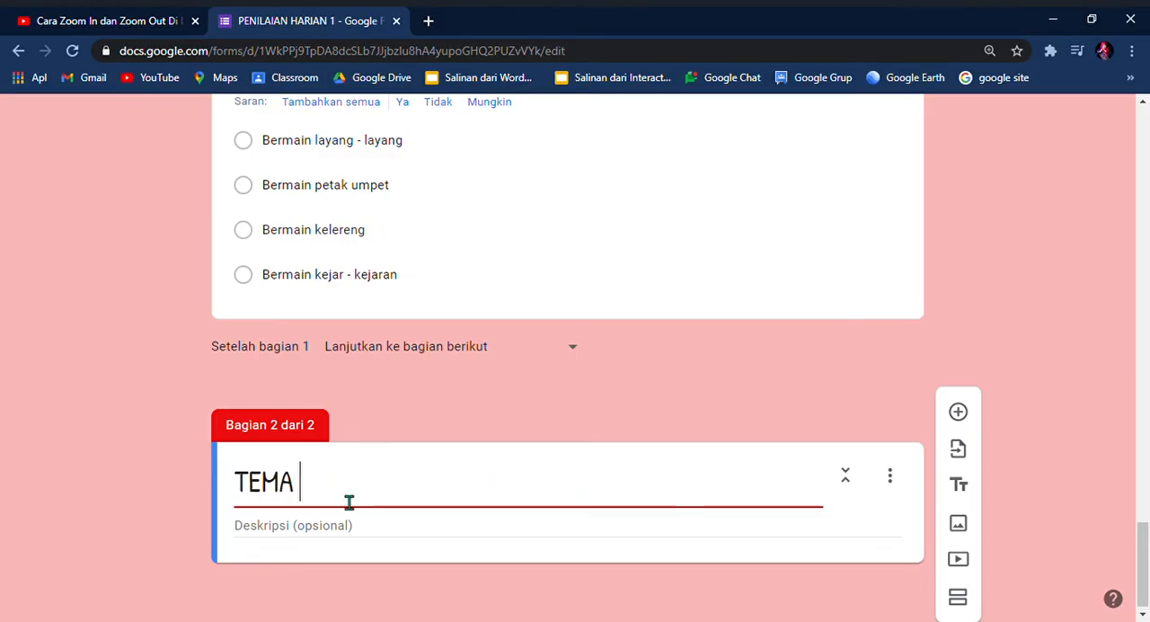
{"action": "type", "text": "4 SUB TEMA 5"}
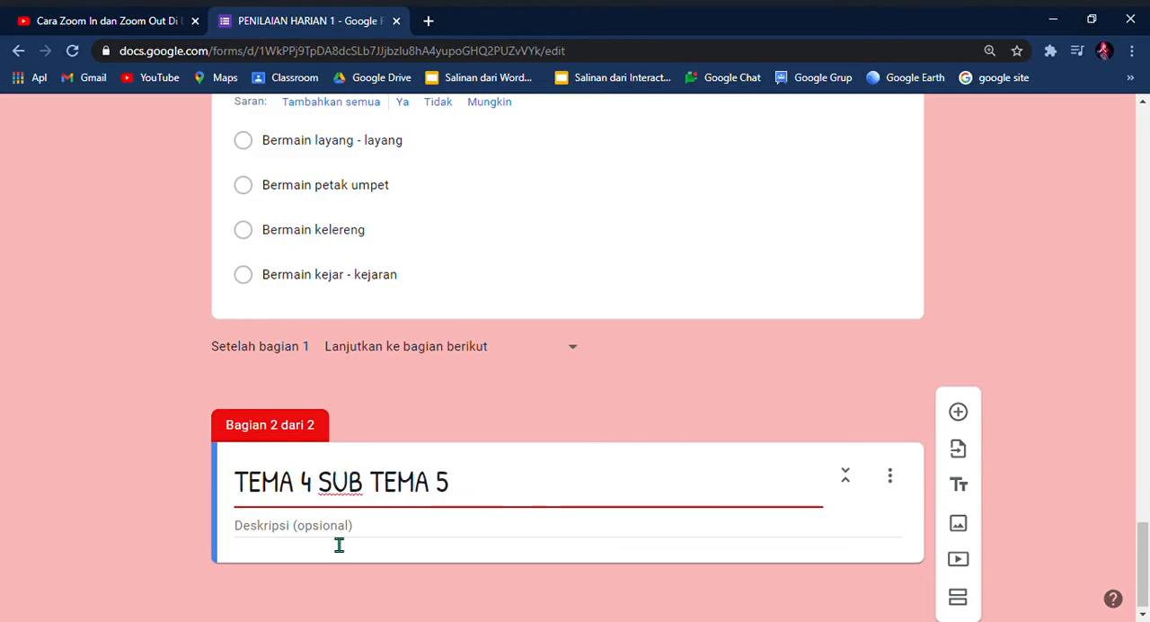
Step: Add a blank question to the "TEMA 4 SUB TEMA 5" section
{"action": "left_click", "coordinate": [339, 544]}
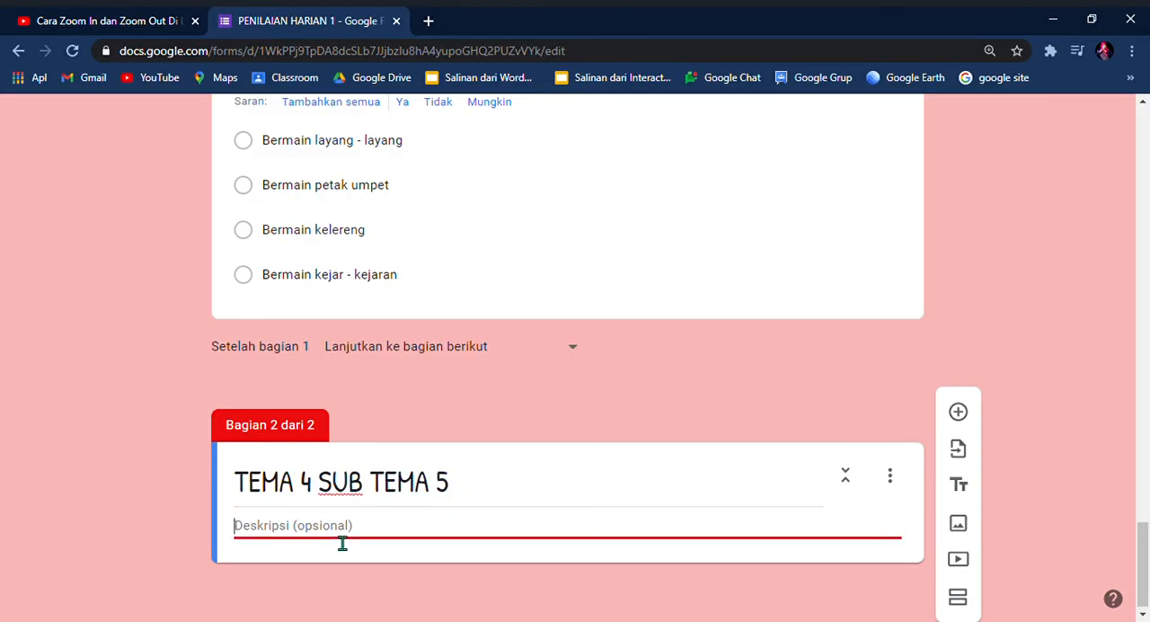
{"action": "triple_click", "coordinate": [491, 498]}
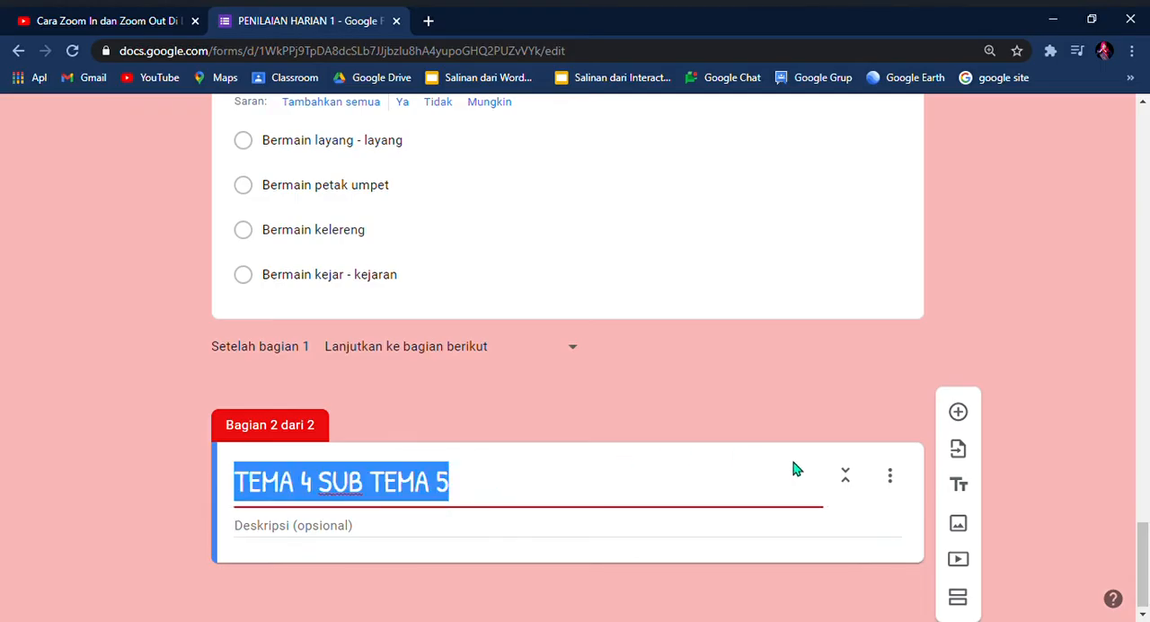
{"action": "left_click", "coordinate": [958, 413]}
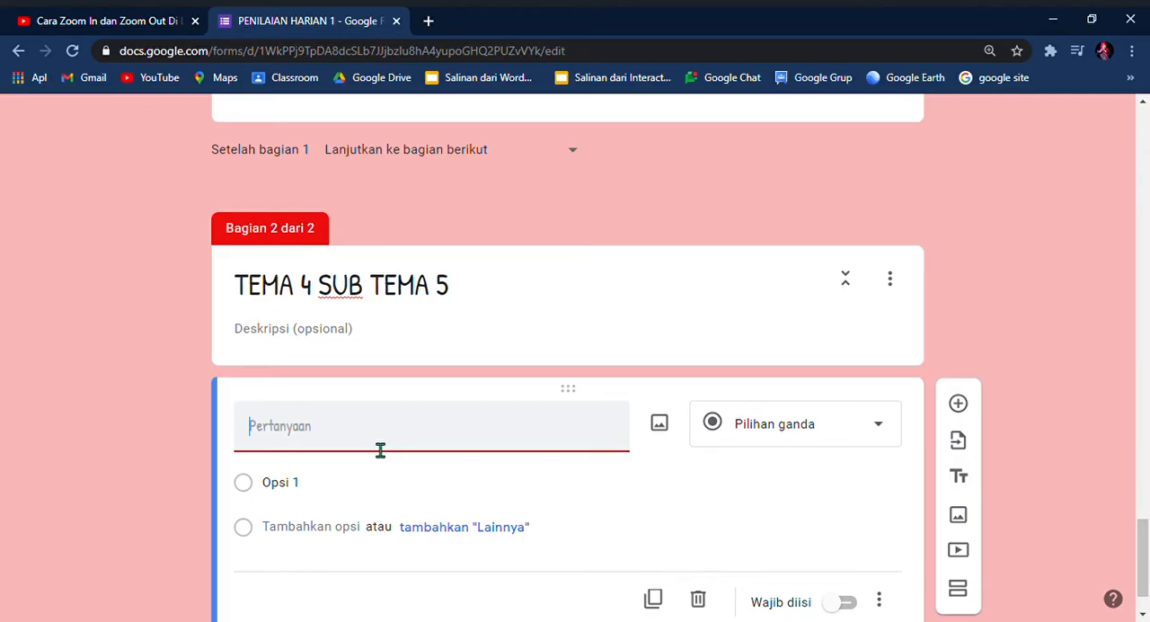
Step: Enter "Matematika" as the description of the "TEMA 4 SUB TEMA 5" section
{"action": "left_click", "coordinate": [384, 342]}
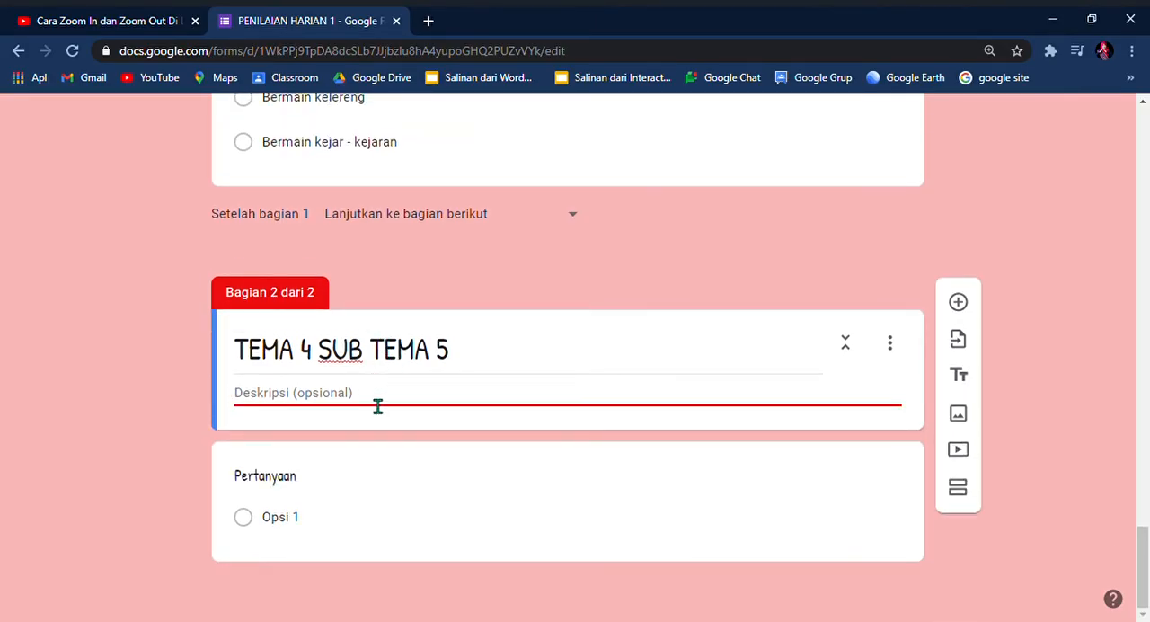
{"action": "type", "text": "m"}
{"action": "key", "text": "BackSpace"}
{"action": "type", "text": "Matematika"}
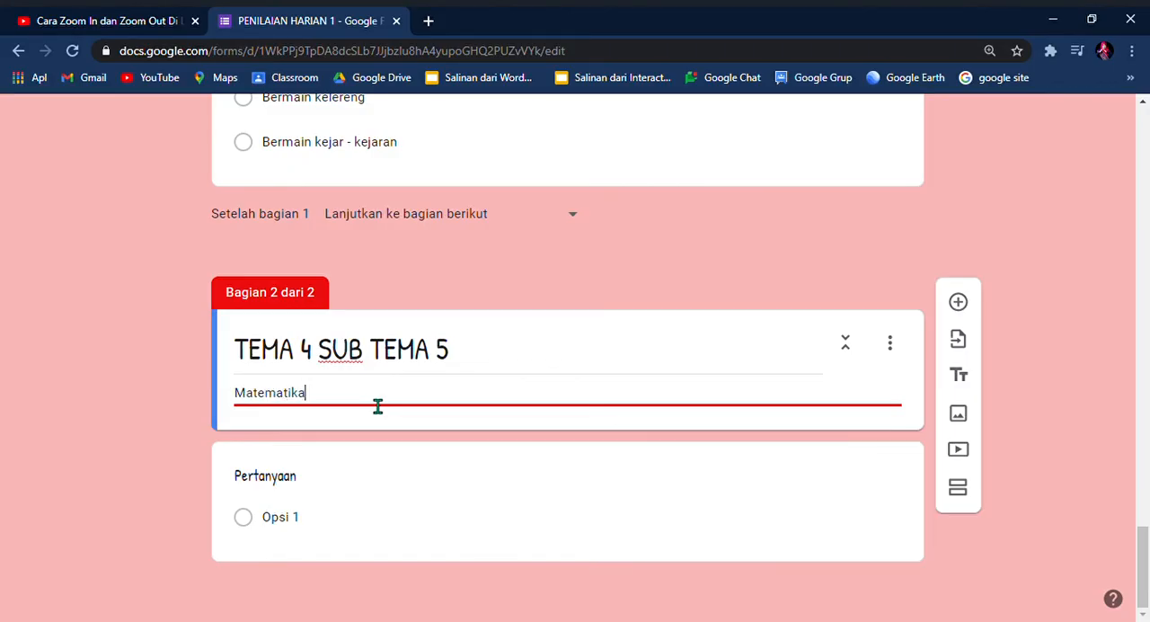
Step: Enter "5-1 -" as the text of the blank question in the "TEMA 4 SUB TEMA 5" section
{"action": "left_click", "coordinate": [297, 483]}
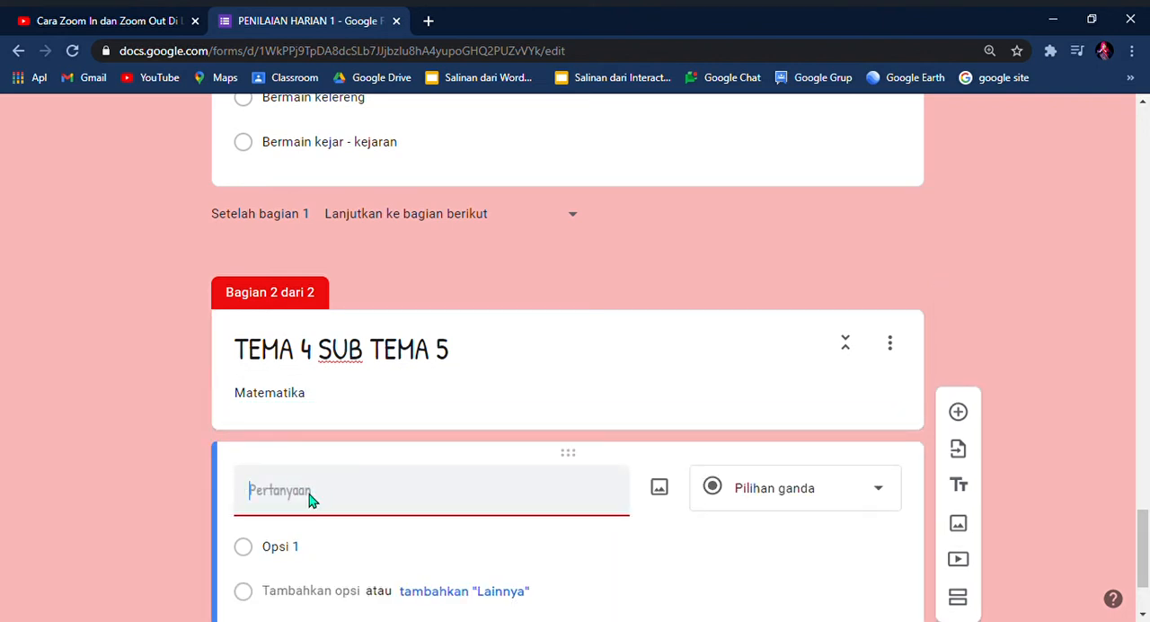
{"action": "type", "text": "5"}
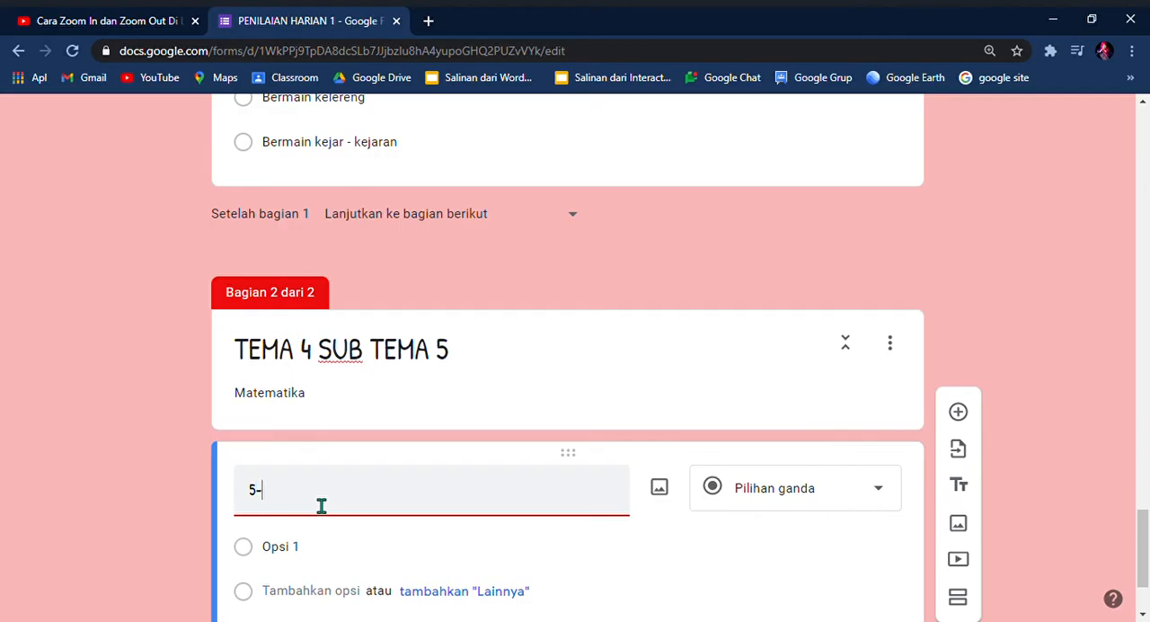
{"action": "type", "text": "-1 -"}
Step: Give the "5-1 -" question four answer options: 4, 3, 2 and 1
{"action": "left_click", "coordinate": [296, 550]}
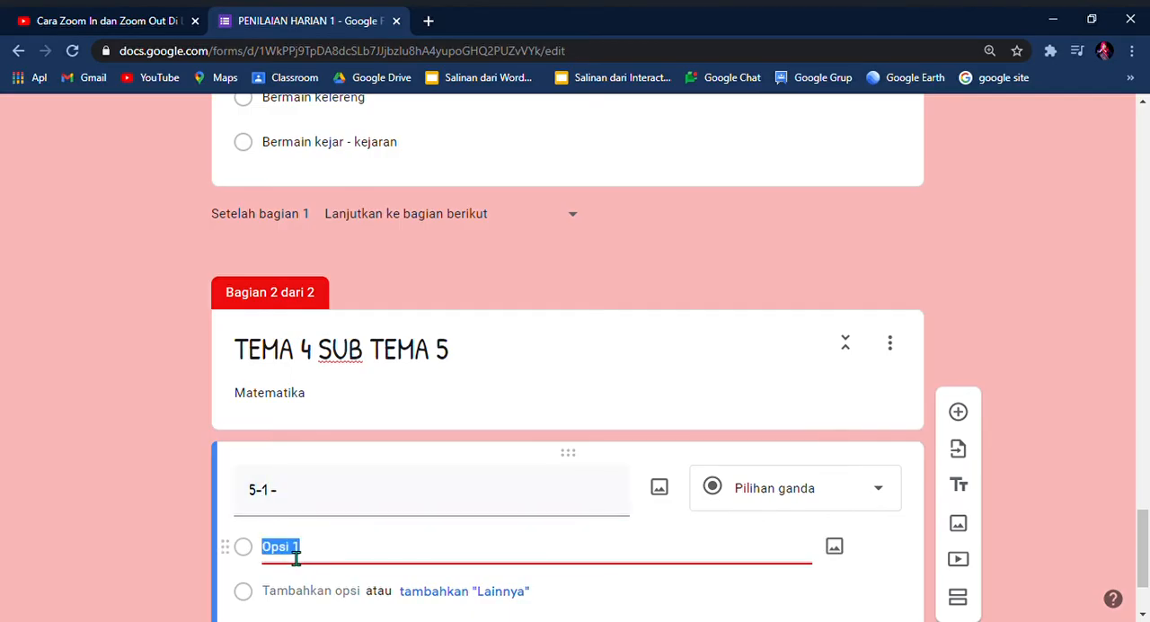
{"action": "type", "text": "4"}
{"action": "scroll", "coordinate": [301, 586], "scroll_direction": "down", "scroll_amount": 1}
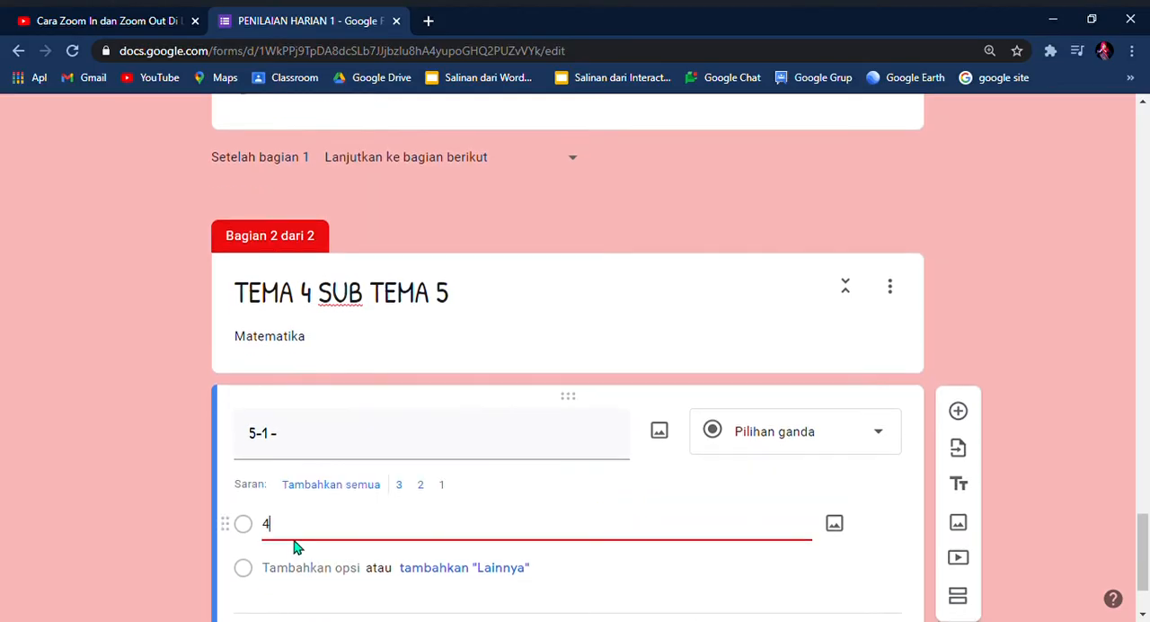
{"action": "left_click", "coordinate": [305, 575]}
{"action": "type", "text": "3"}
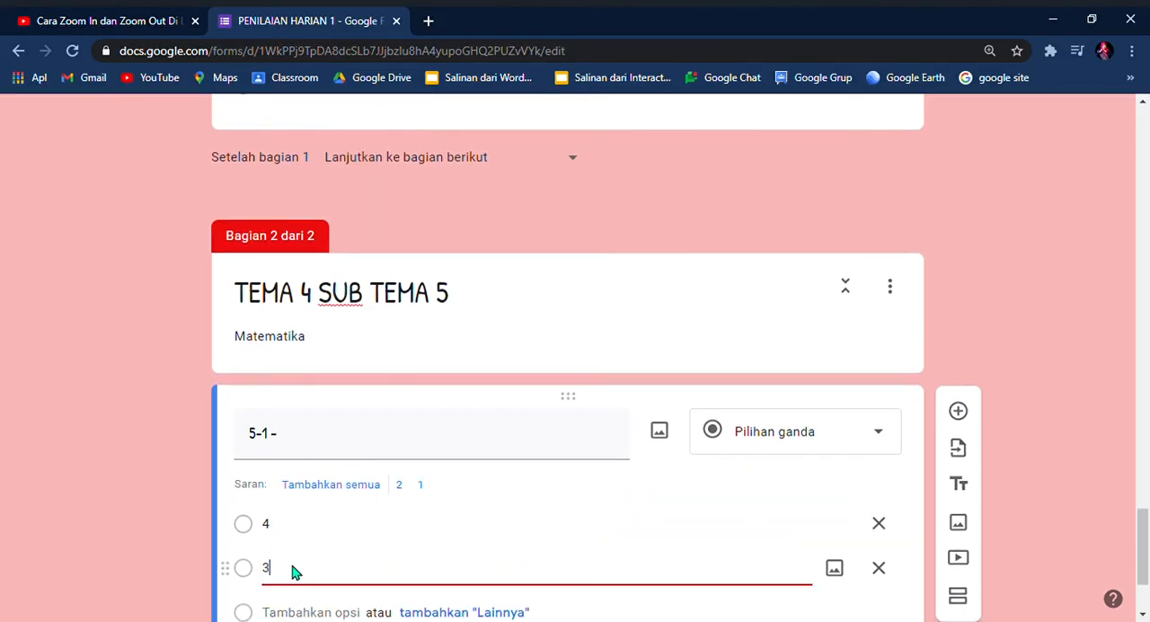
{"action": "key", "text": "Return"}
{"action": "key", "text": "Return"}
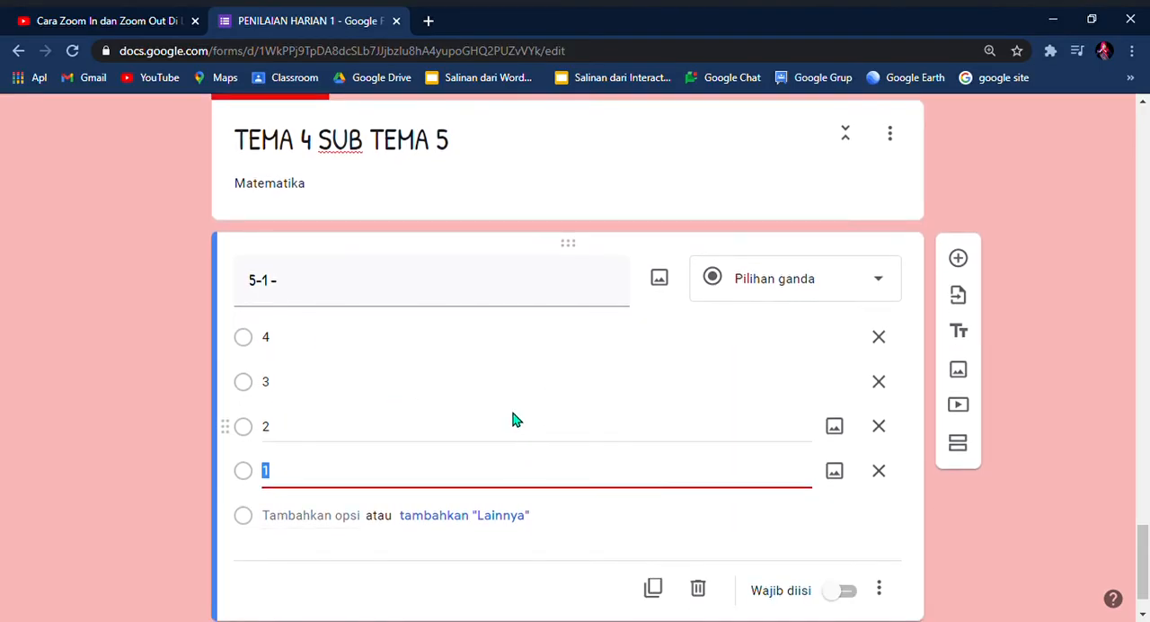
Step: Make the "5-1 -" question required
{"action": "scroll", "coordinate": [747, 542], "scroll_direction": "down", "scroll_amount": 1}
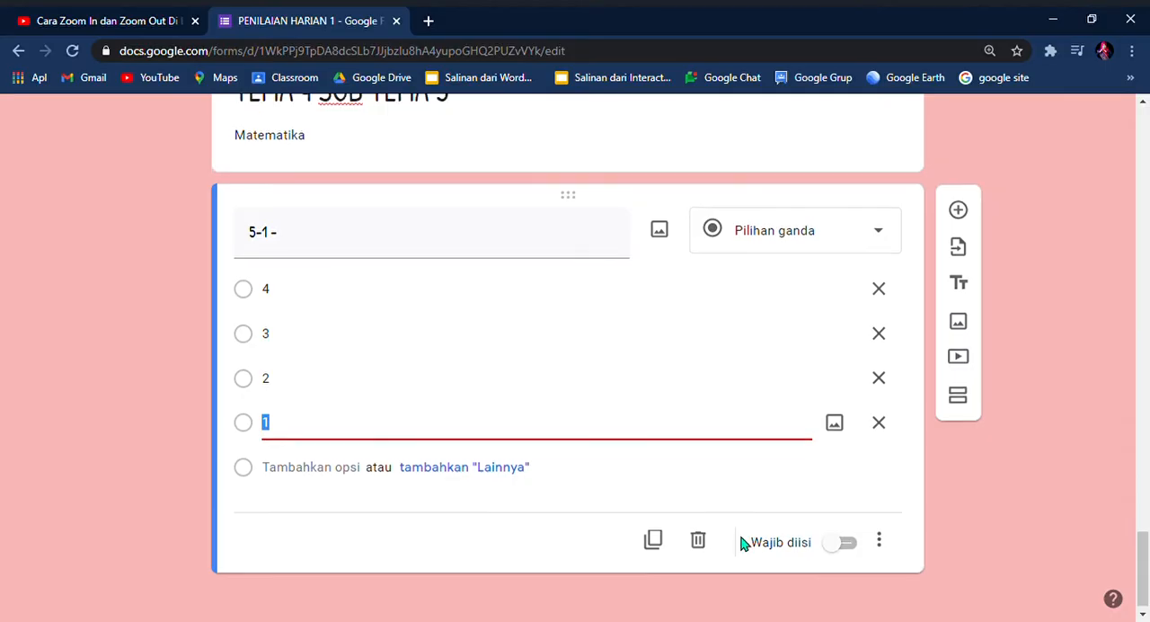
{"action": "scroll", "coordinate": [512, 448], "scroll_direction": "up", "scroll_amount": 2}
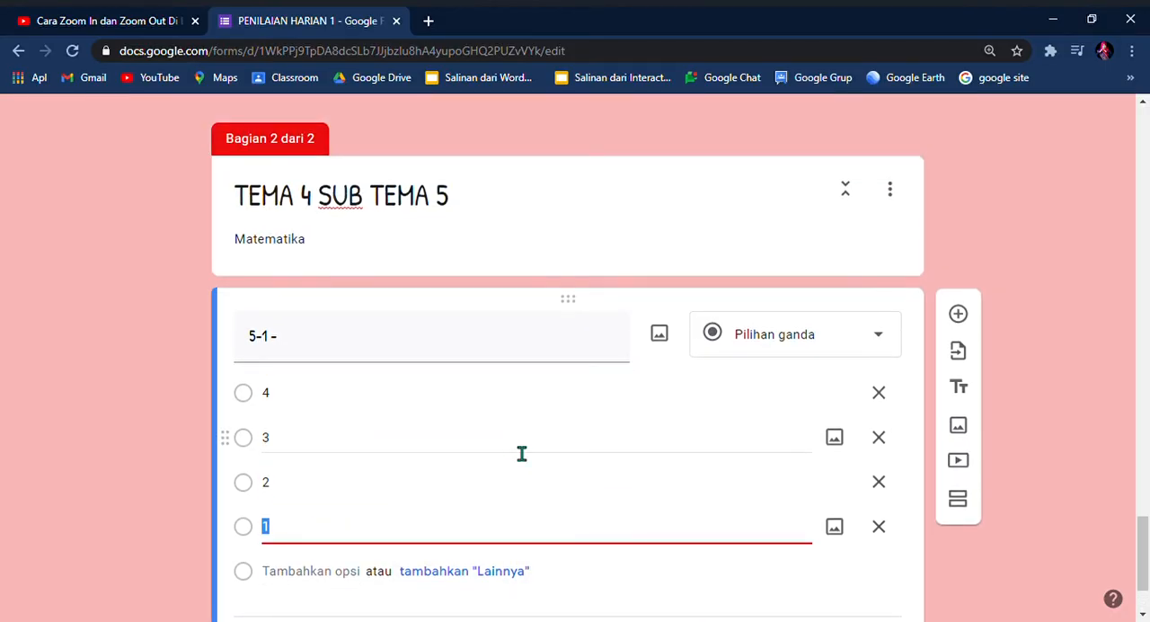
{"action": "scroll", "coordinate": [517, 449], "scroll_direction": "down", "scroll_amount": 2}
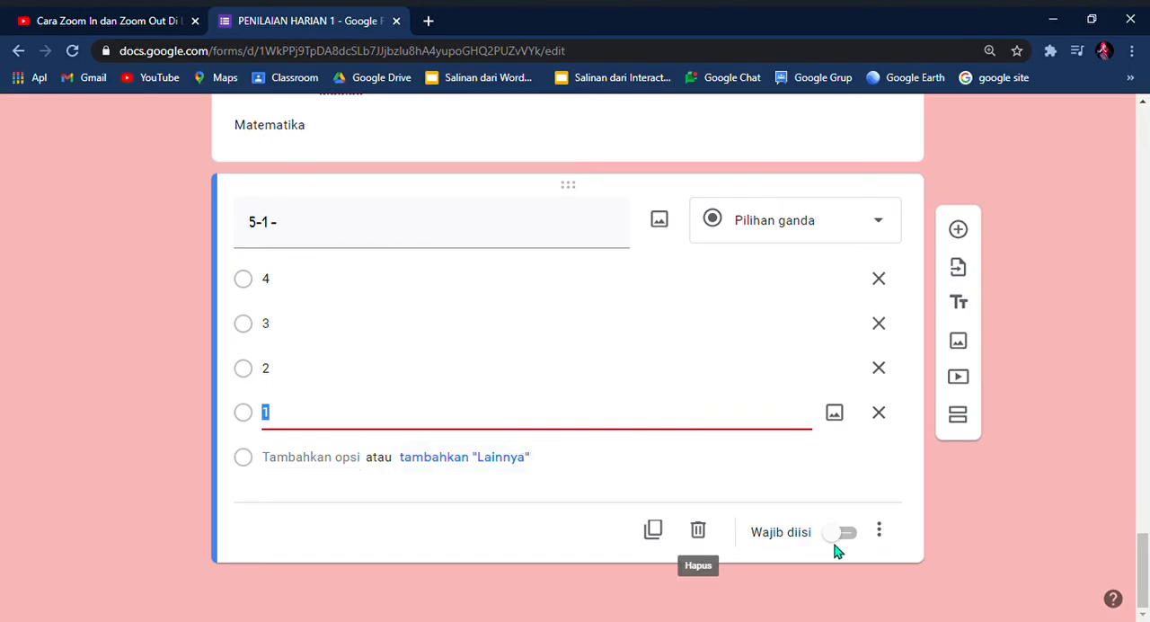
{"action": "left_click", "coordinate": [848, 534]}
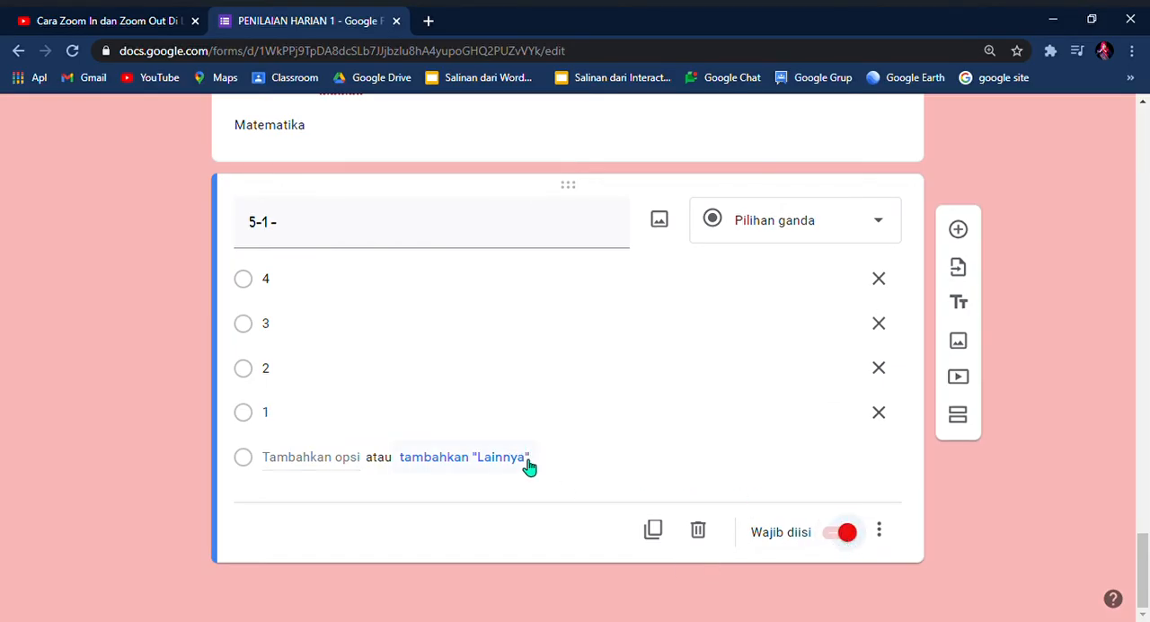
Step: Review the form's questions from the second section back up to the form header
{"action": "scroll", "coordinate": [526, 464], "scroll_direction": "up", "scroll_amount": 1}
{"action": "scroll", "coordinate": [527, 465], "scroll_direction": "up", "scroll_amount": 8}
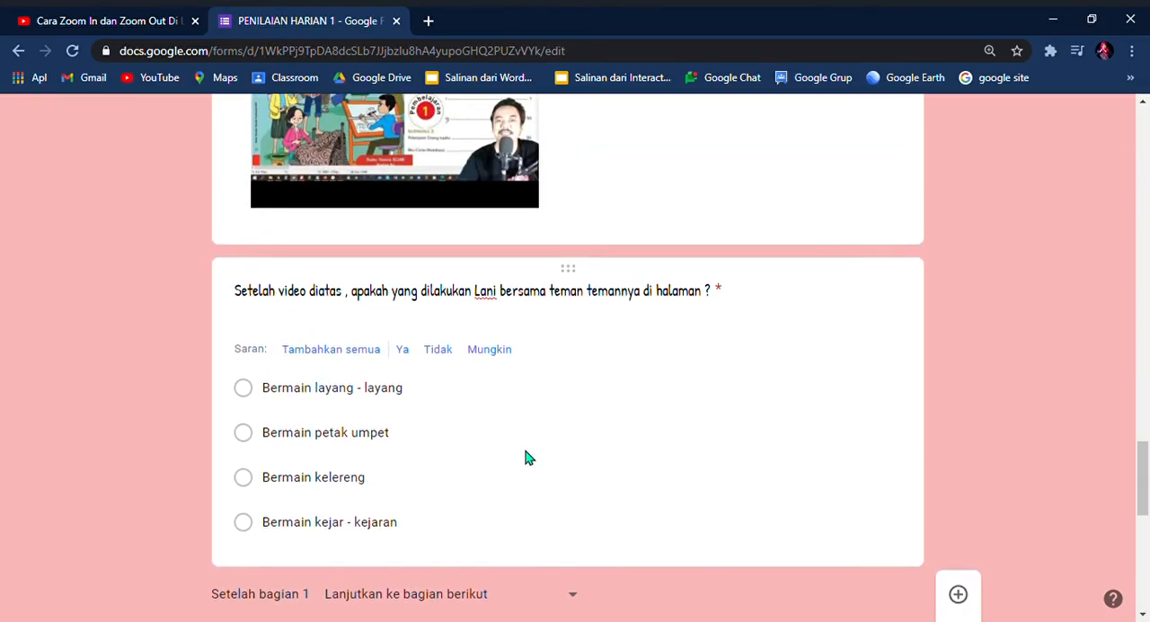
{"action": "scroll", "coordinate": [526, 455], "scroll_direction": "up", "scroll_amount": 9}
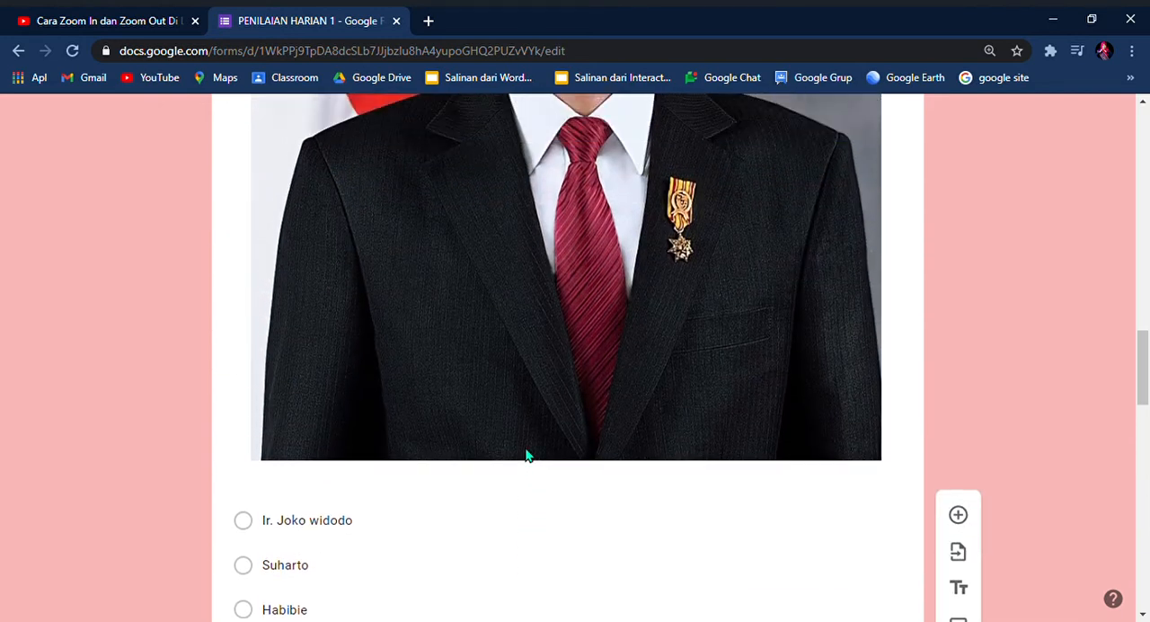
{"action": "scroll", "coordinate": [527, 456], "scroll_direction": "up", "scroll_amount": 1}
{"action": "scroll", "coordinate": [528, 456], "scroll_direction": "up", "scroll_amount": 6}
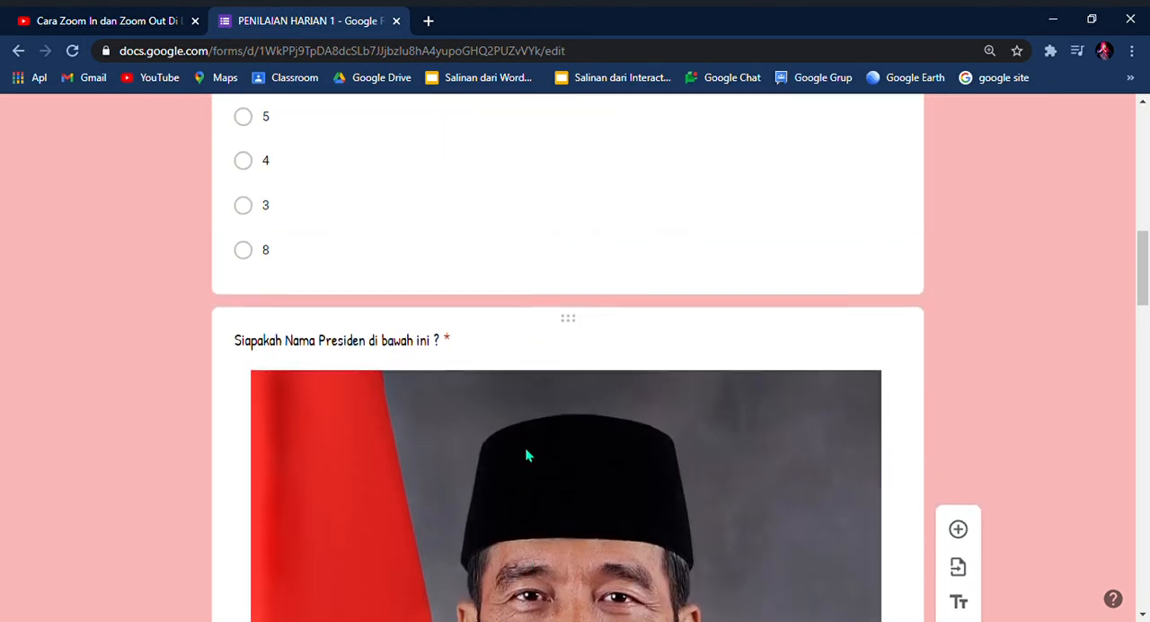
{"action": "scroll", "coordinate": [528, 456], "scroll_direction": "up", "scroll_amount": 2}
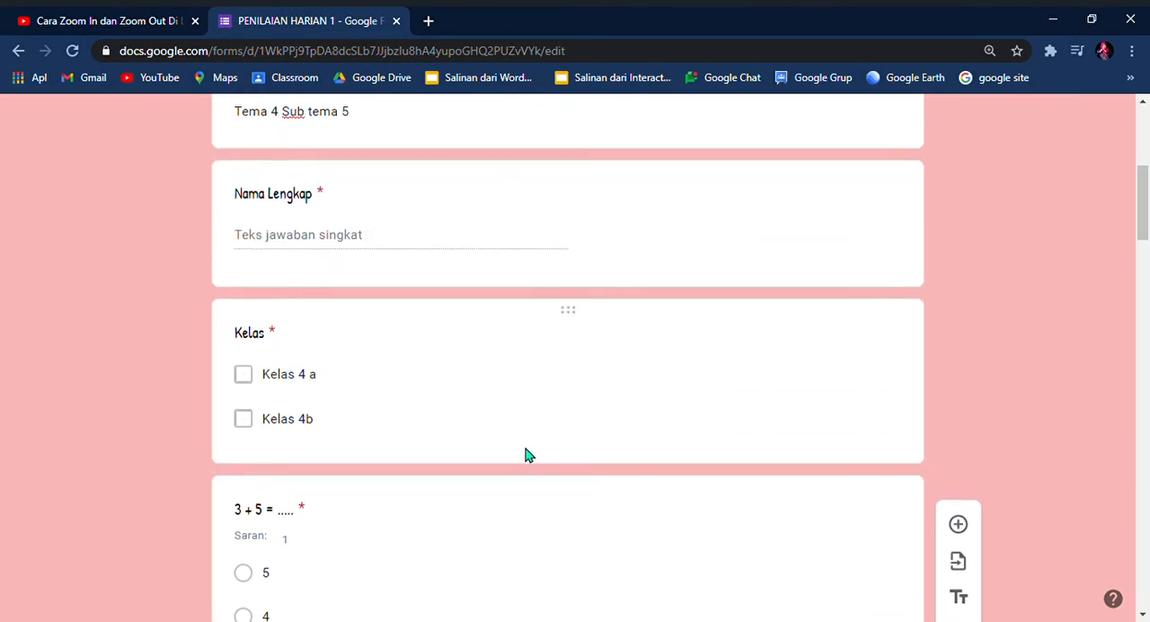
{"action": "scroll", "coordinate": [896, 531], "scroll_direction": "down", "scroll_amount": 2}
{"action": "scroll", "coordinate": [710, 381], "scroll_direction": "up", "scroll_amount": 2}
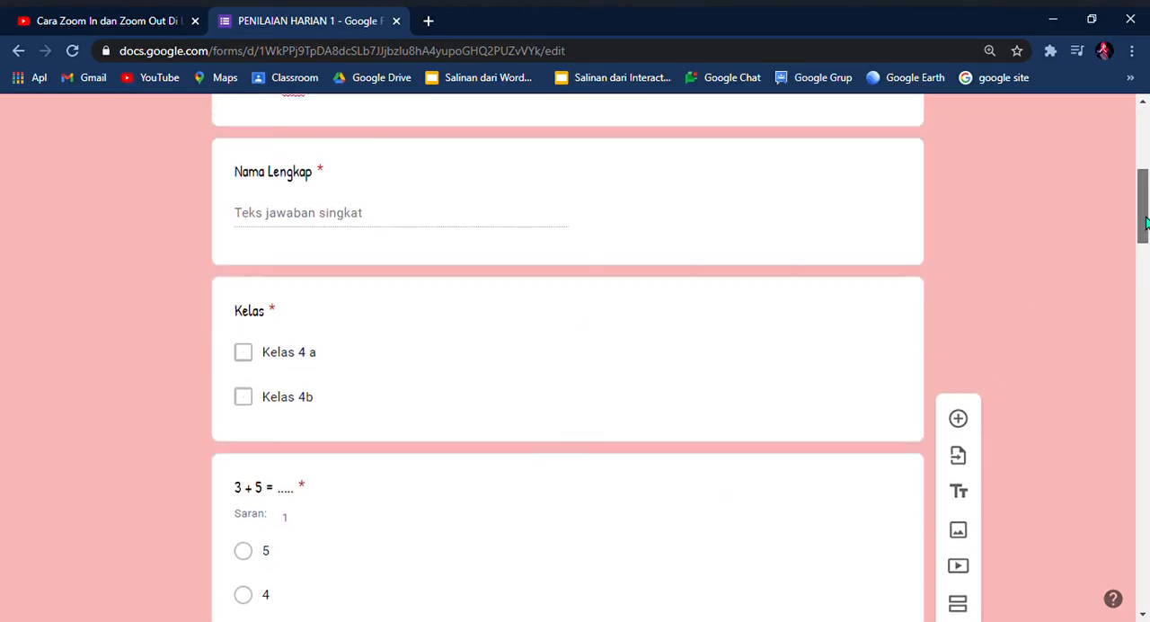
{"action": "left_click_drag", "start_coordinate": [1144, 216], "coordinate": [1144, 151]}
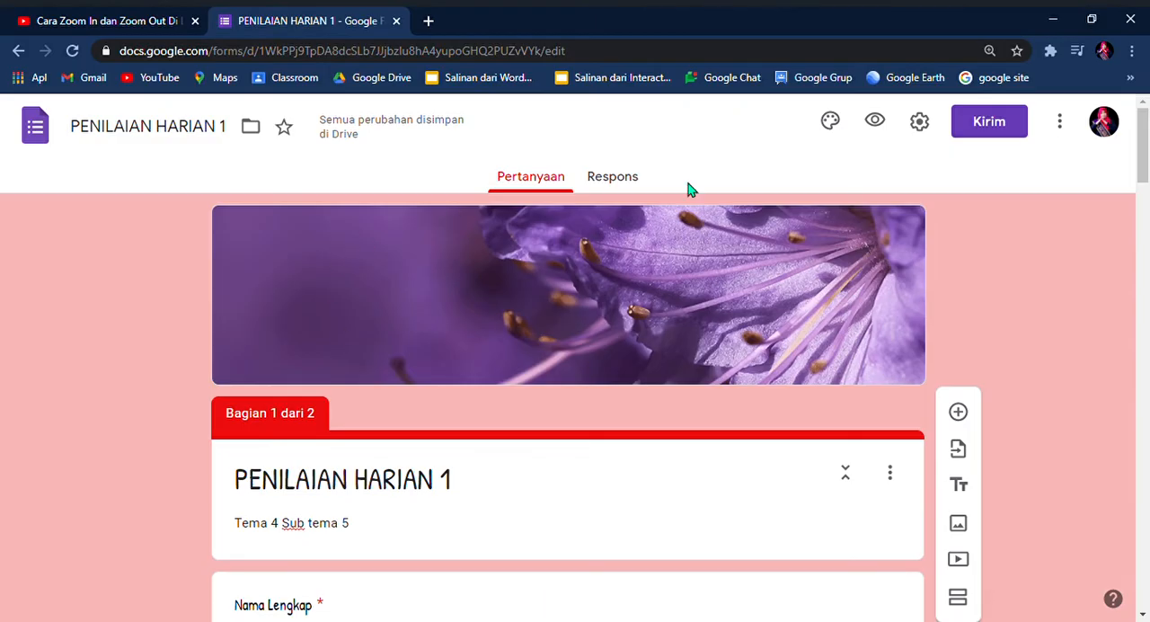
Step: In the form's general settings, remove the restriction to users of Kementerian Pendidikan dan Kebudayaan Indonesia (SMK) and its trusted organisations
{"action": "left_click", "coordinate": [922, 125]}
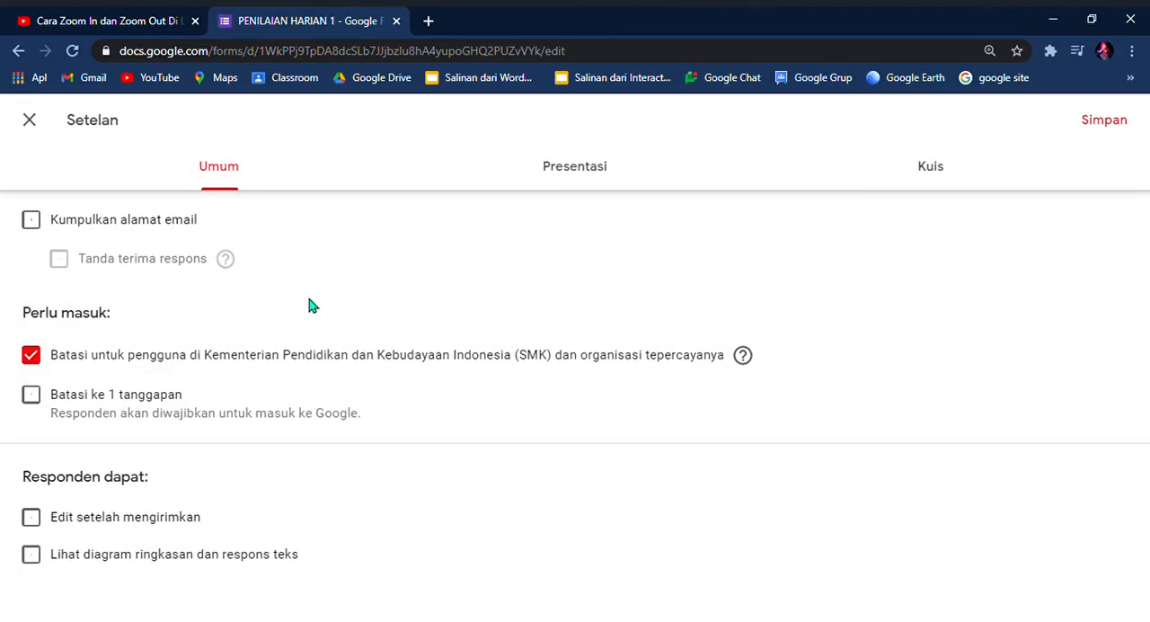
{"action": "left_click_drag", "start_coordinate": [390, 262], "coordinate": [386, 309]}
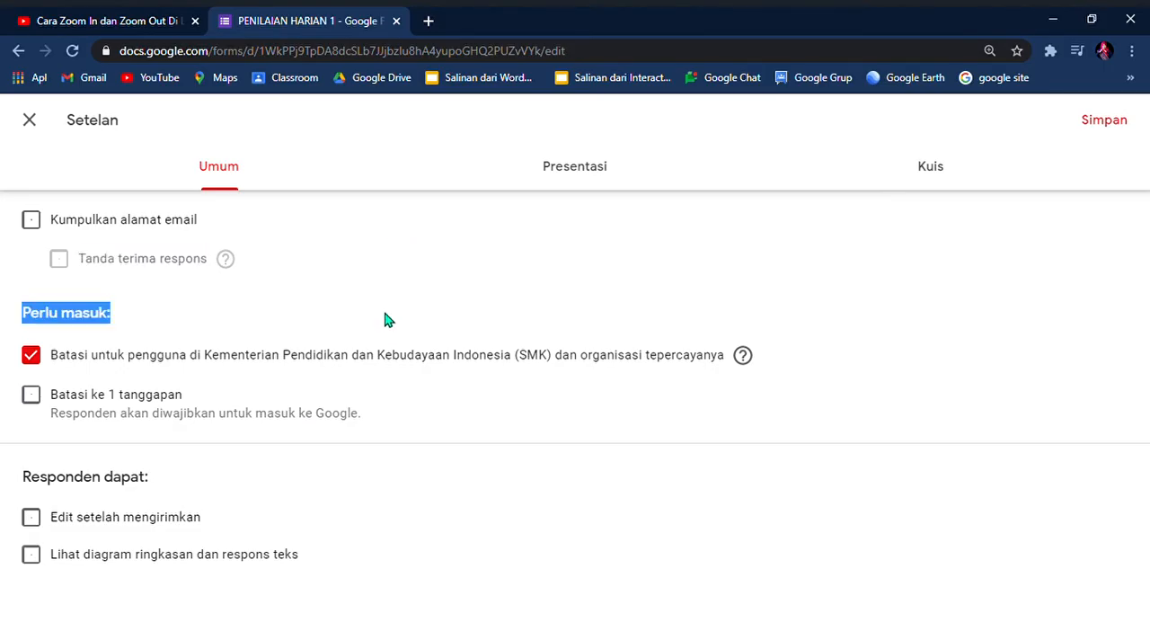
{"action": "left_click", "coordinate": [356, 280]}
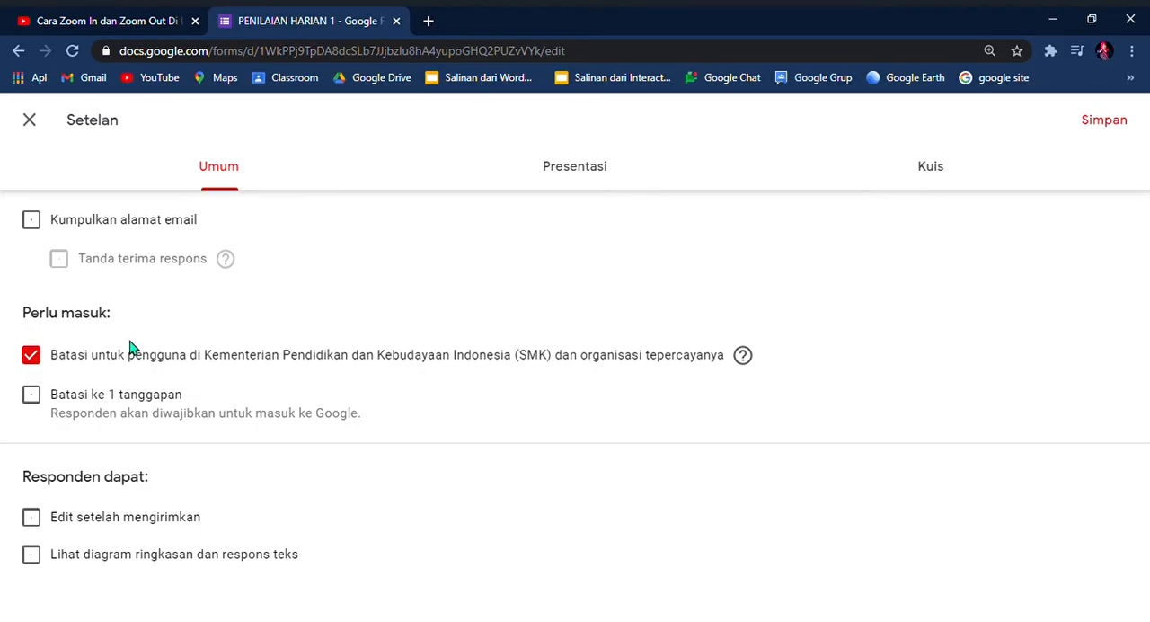
{"action": "left_click", "coordinate": [31, 356]}
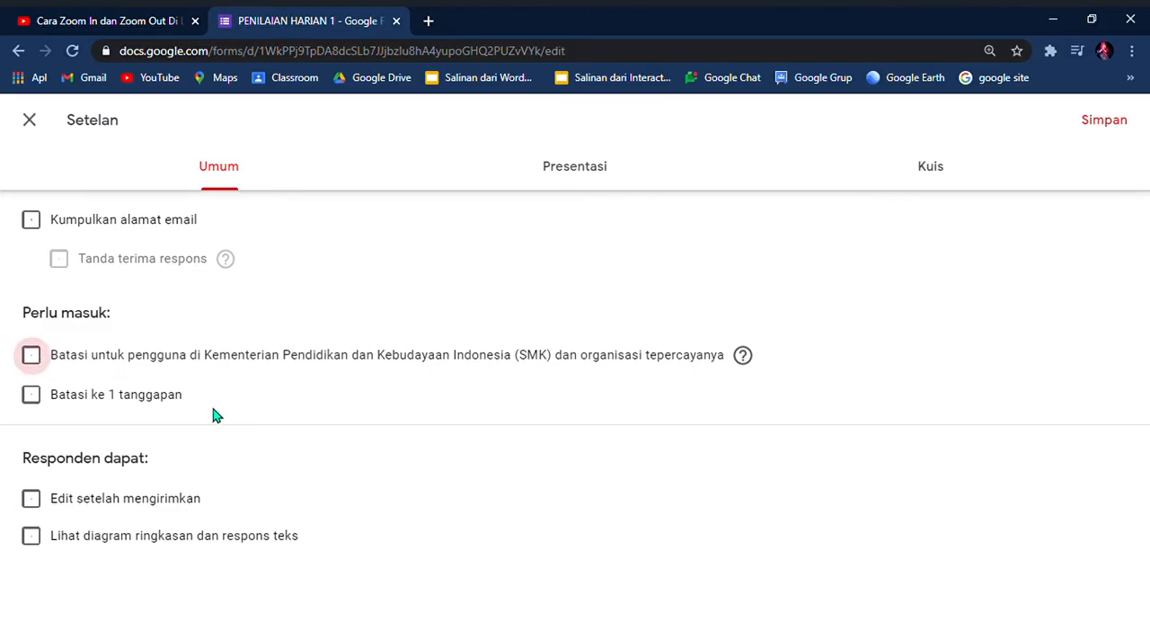
Step: Try the settings for one response, editing after submission and viewing summary charts, switching each back off
{"action": "left_click", "coordinate": [34, 398]}
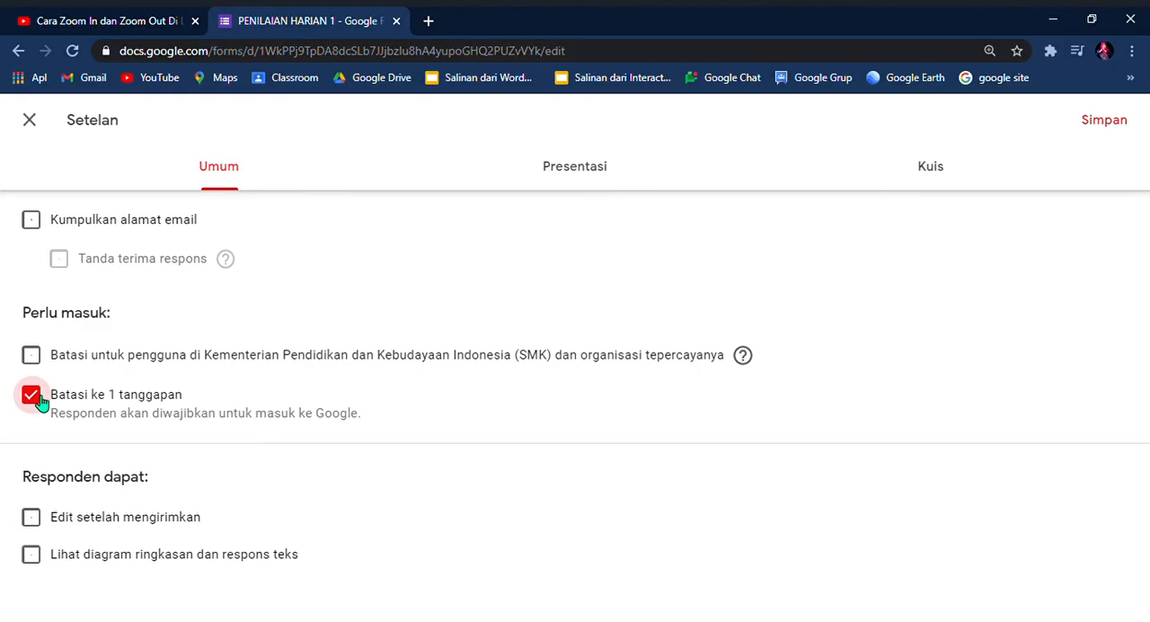
{"action": "left_click", "coordinate": [36, 397]}
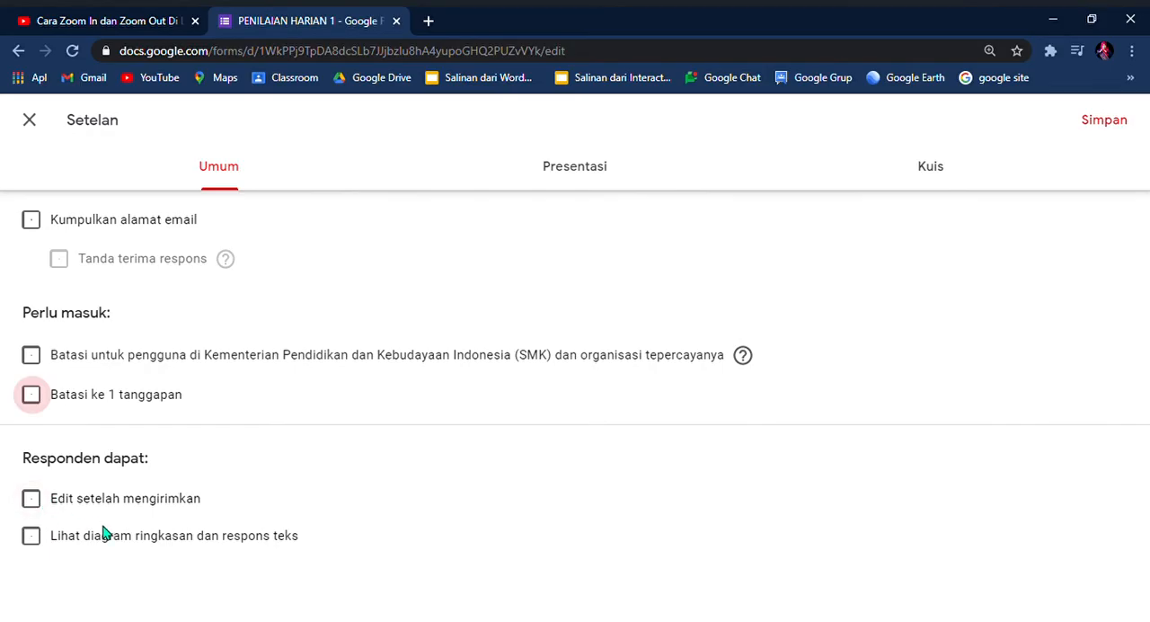
{"action": "left_click", "coordinate": [36, 504]}
{"action": "left_click", "coordinate": [36, 503]}
{"action": "left_click", "coordinate": [33, 539]}
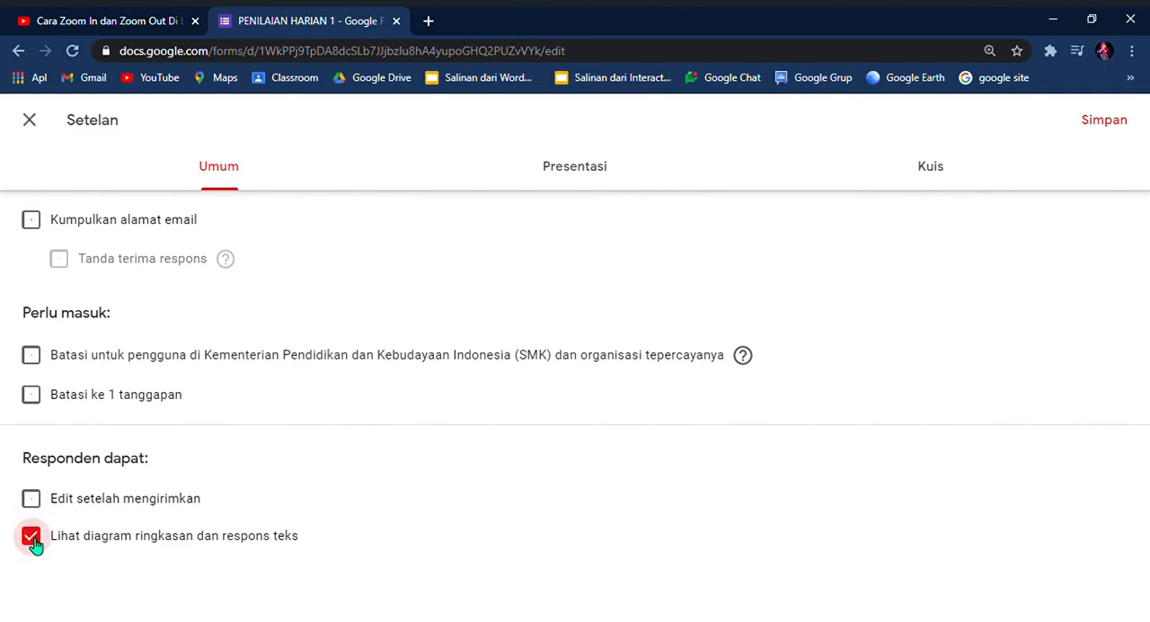
{"action": "left_click", "coordinate": [34, 539]}
Step: Set the form's confirmation message to "Terimakasih sudah mengerjakan Penilaian Harian 1, tETAP jAGA kesehatan ya"
{"action": "left_click", "coordinate": [588, 174]}
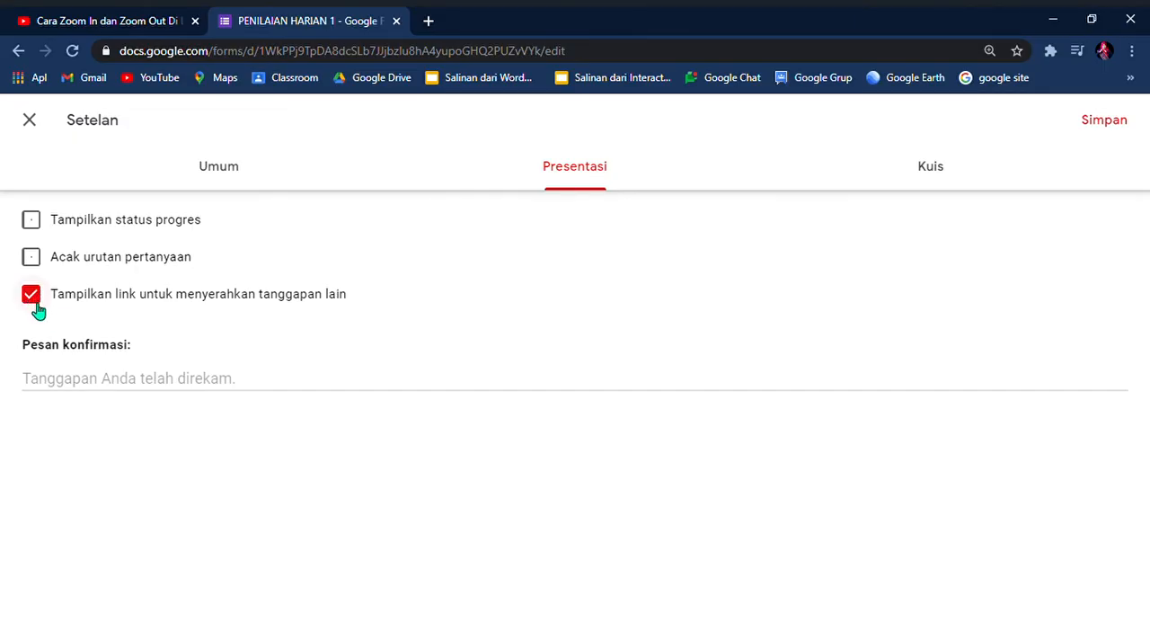
{"action": "left_click", "coordinate": [64, 387]}
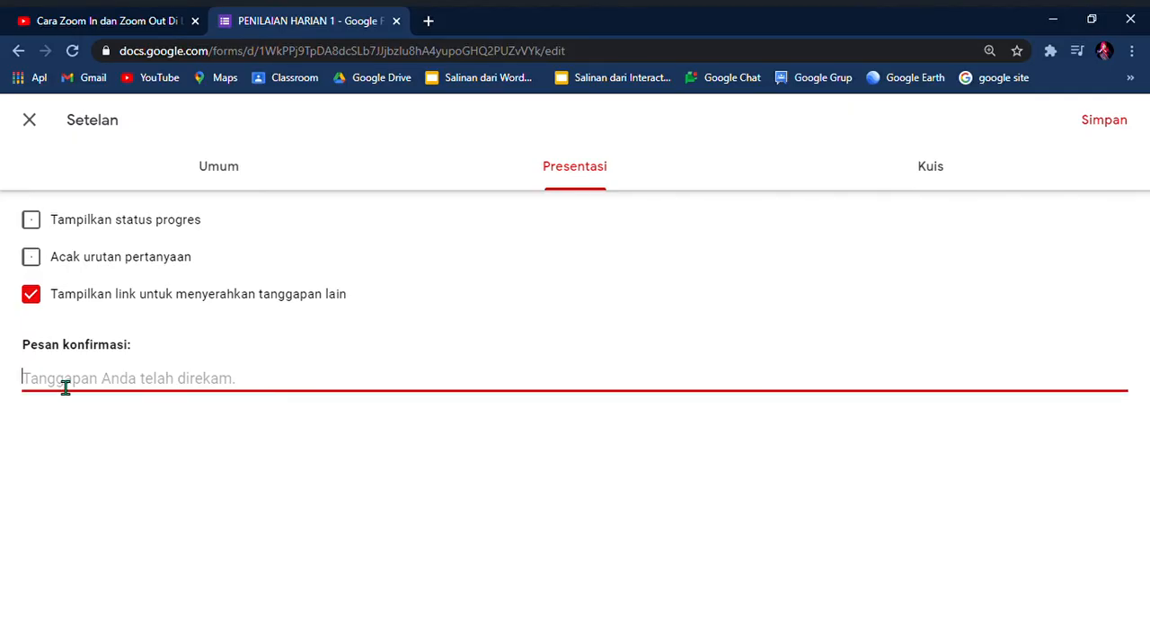
{"action": "type", "text": "T"}
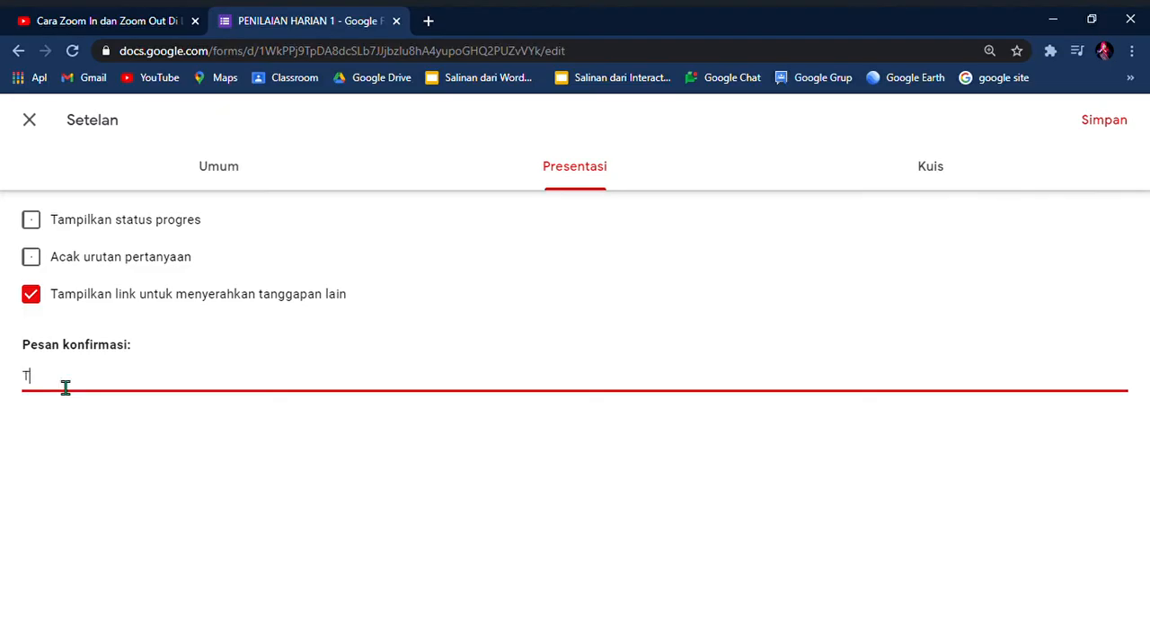
{"action": "type", "text": "erimakasih sudah mengerjak"}
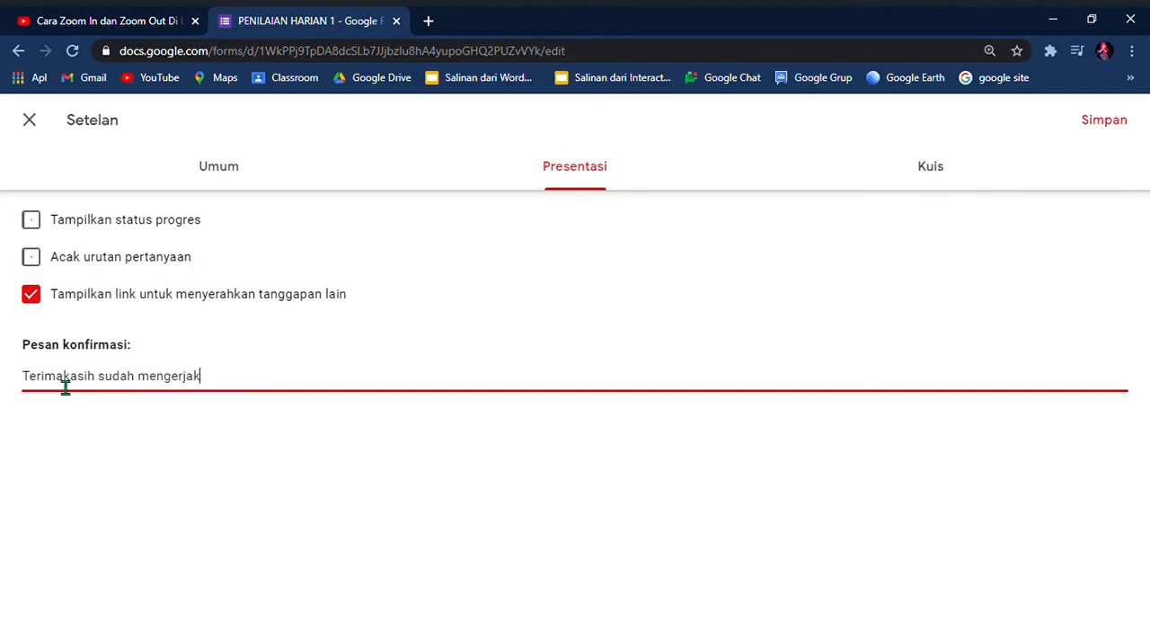
{"action": "type", "text": "an Penilaian Harian 1, t"}
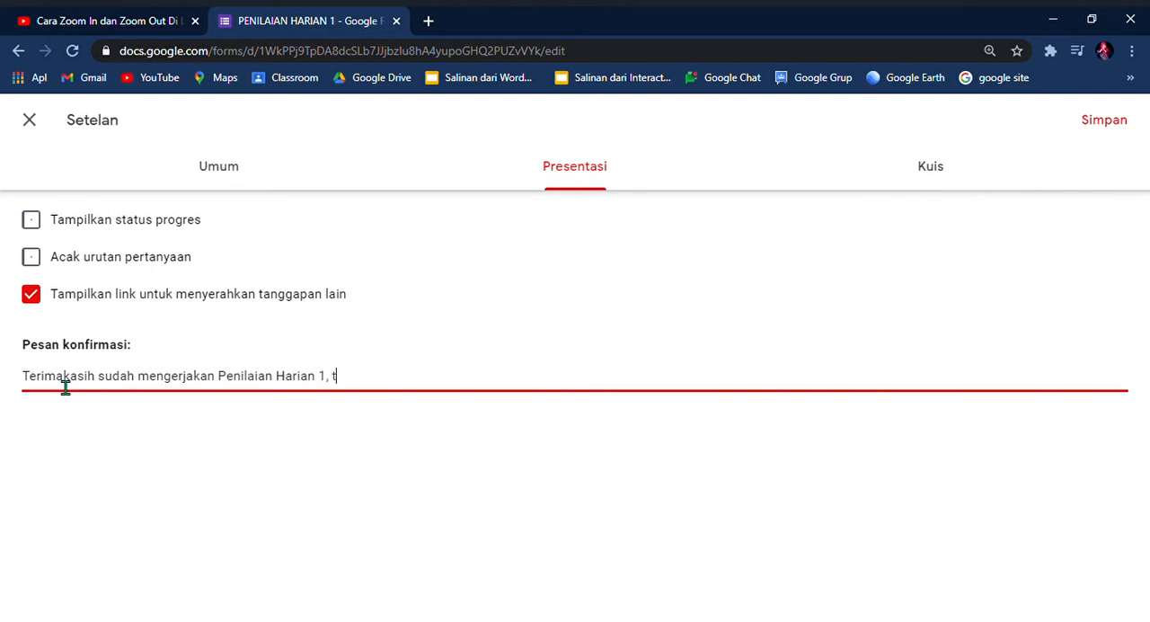
{"action": "type", "text": "ETAP JAGA"}
{"action": "key", "text": "BackSpace"}
{"action": "key", "text": "BackSpace"}
{"action": "key", "text": "BackSpace"}
{"action": "key", "text": "BackSpace"}
{"action": "key", "text": "BackSpace"}
{"action": "type", "text": "P jAGA "}
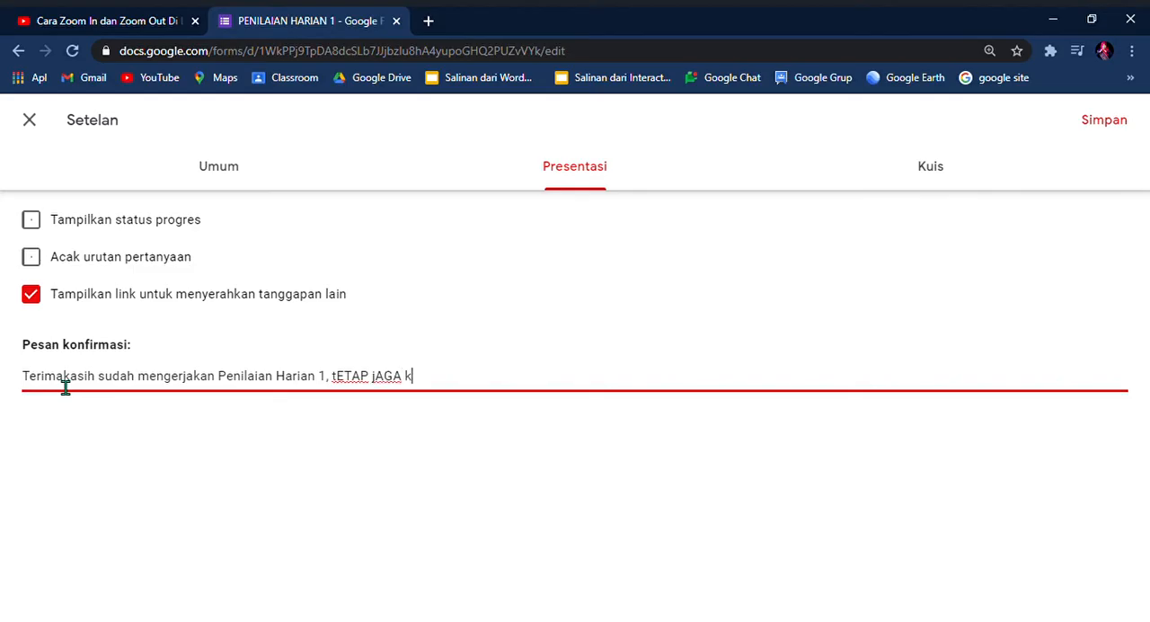
{"action": "type", "text": "Kesehatan ya ..."}
Step: Turn the form into a quiz with the default grade release and respondent options, and save the settings
{"action": "left_click", "coordinate": [944, 173]}
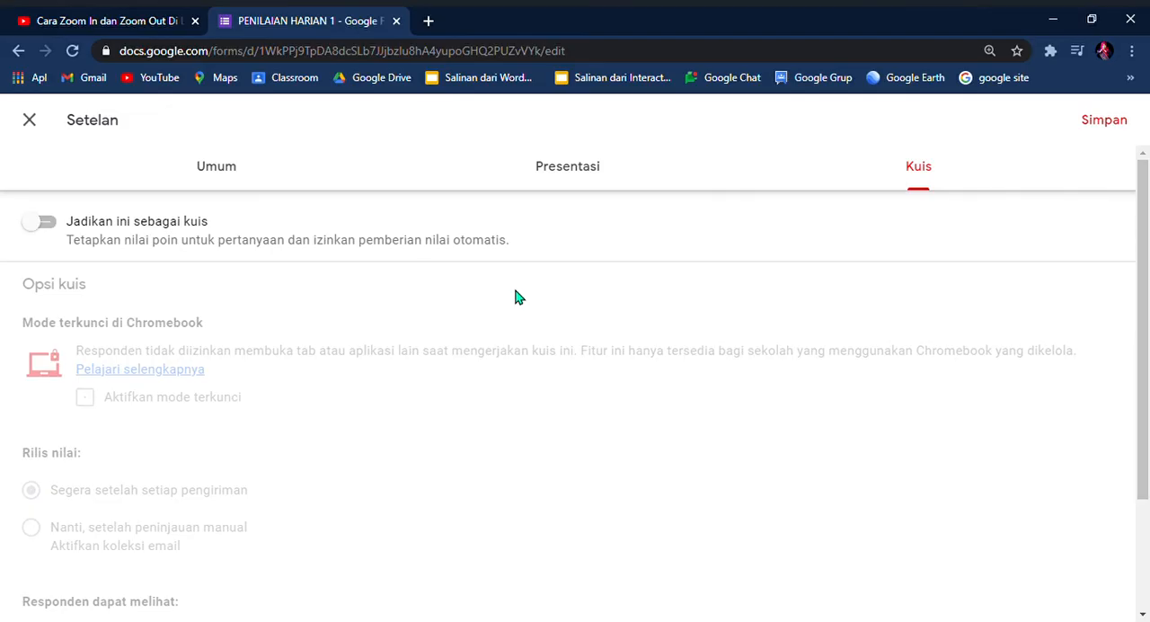
{"action": "left_click", "coordinate": [47, 223]}
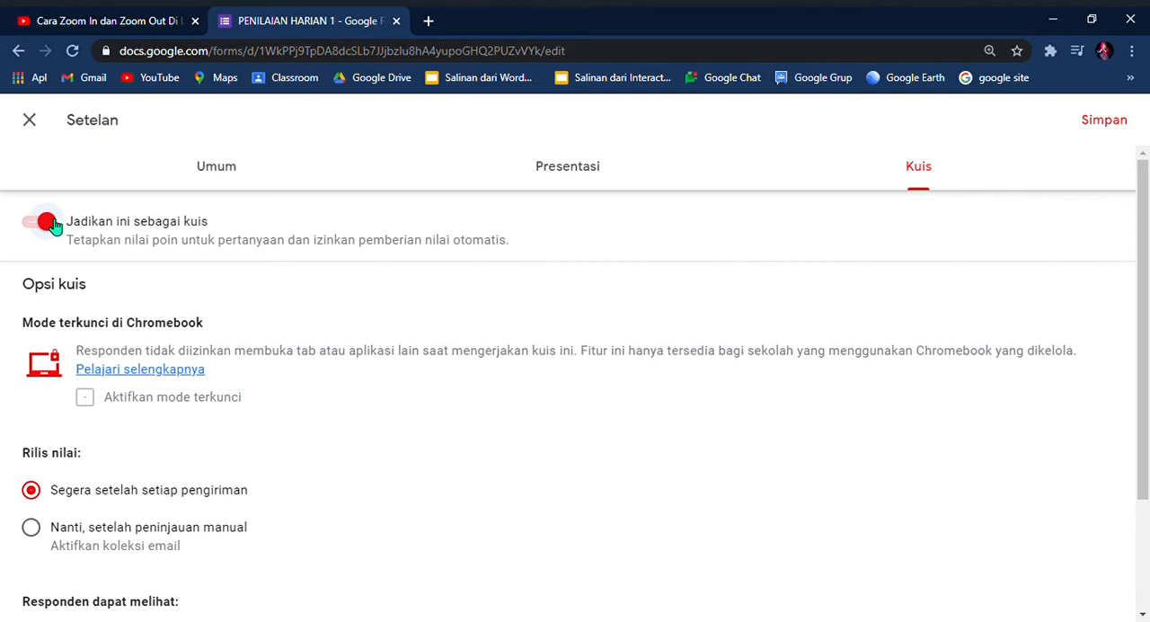
{"action": "scroll", "coordinate": [369, 413], "scroll_direction": "down", "scroll_amount": 1}
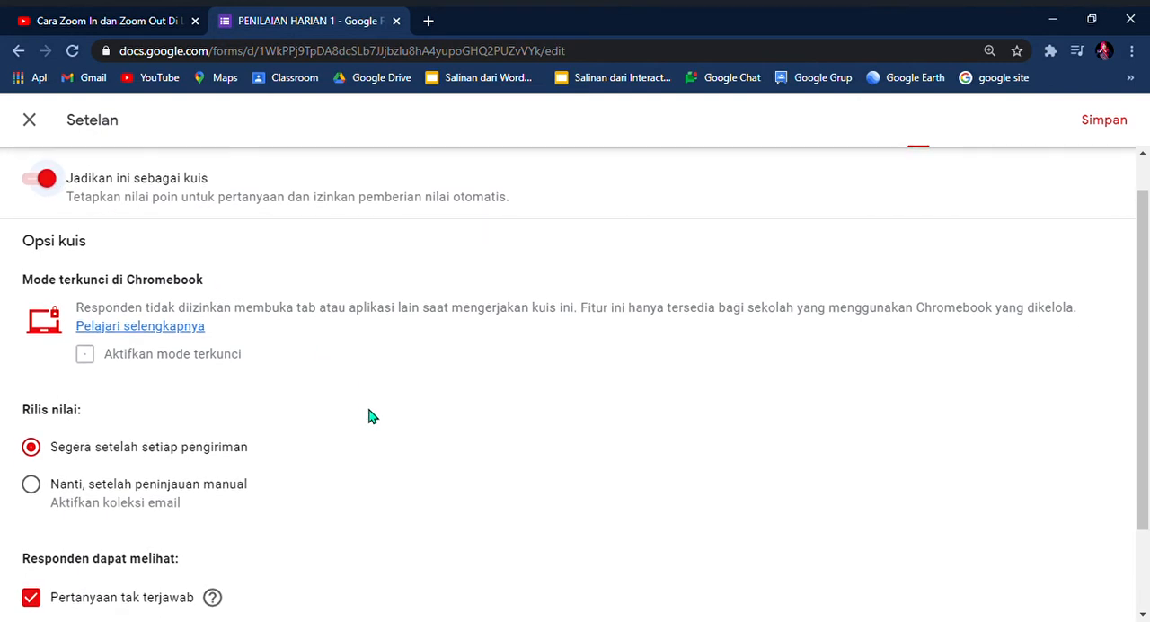
{"action": "scroll", "coordinate": [368, 416], "scroll_direction": "down", "scroll_amount": 2}
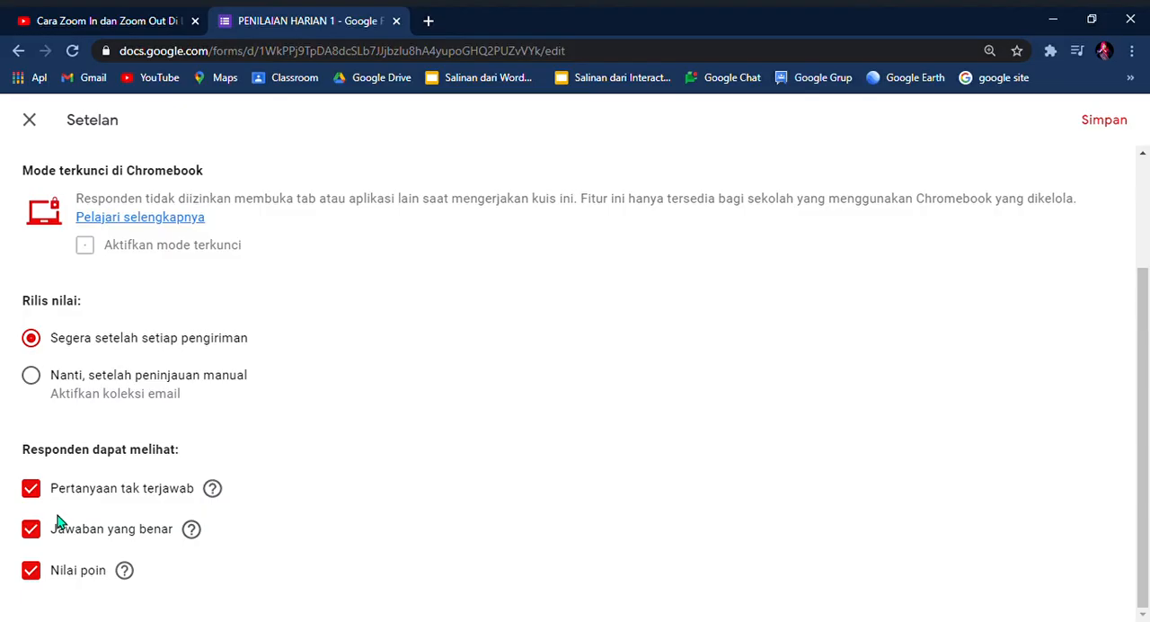
{"action": "left_click", "coordinate": [1105, 121]}
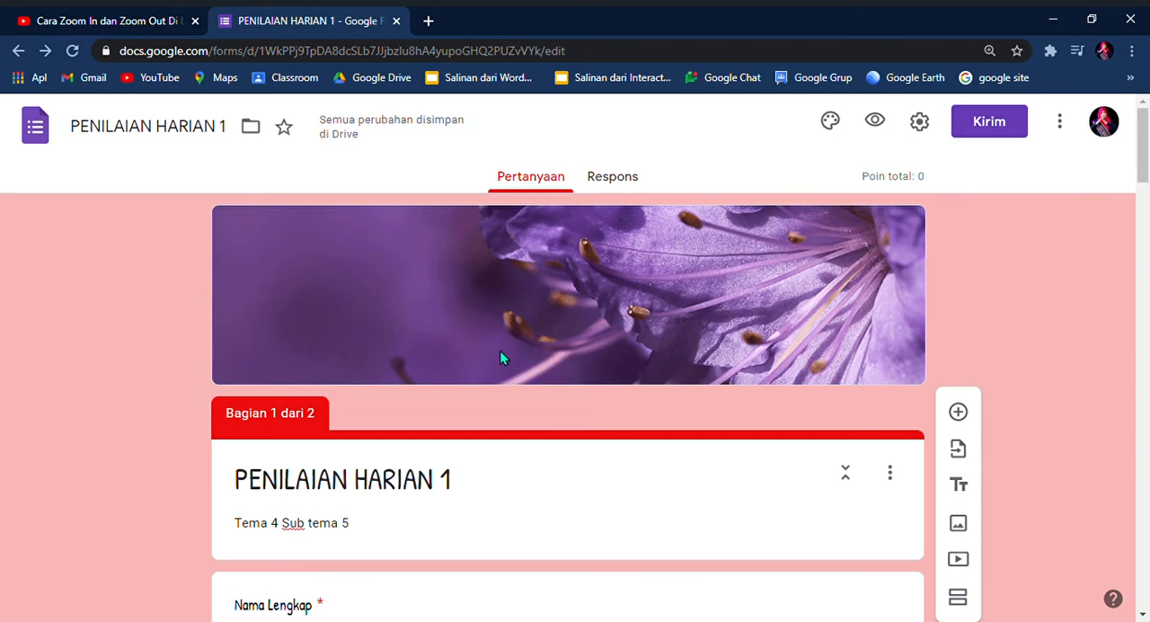
Step: In the answer key of the "3 + 5" question, mark 8 as the correct answer and assign 2 points
{"action": "scroll", "coordinate": [500, 350], "scroll_direction": "down", "scroll_amount": 2}
{"action": "scroll", "coordinate": [500, 354], "scroll_direction": "down", "scroll_amount": 6}
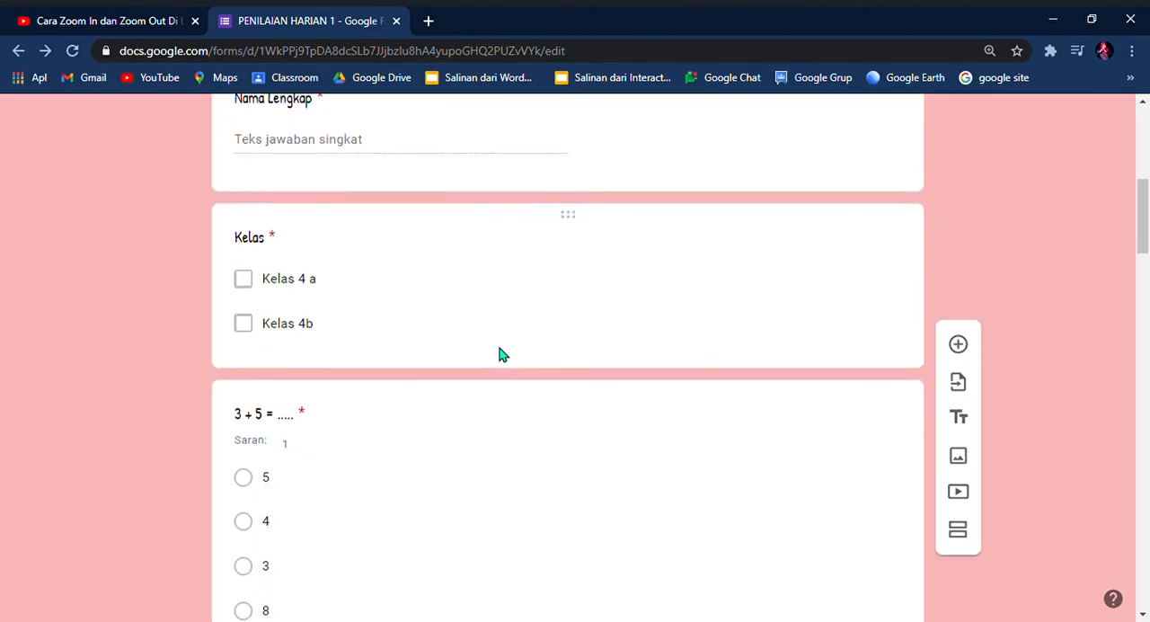
{"action": "scroll", "coordinate": [506, 355], "scroll_direction": "down", "scroll_amount": 1}
{"action": "scroll", "coordinate": [501, 351], "scroll_direction": "up", "scroll_amount": 1}
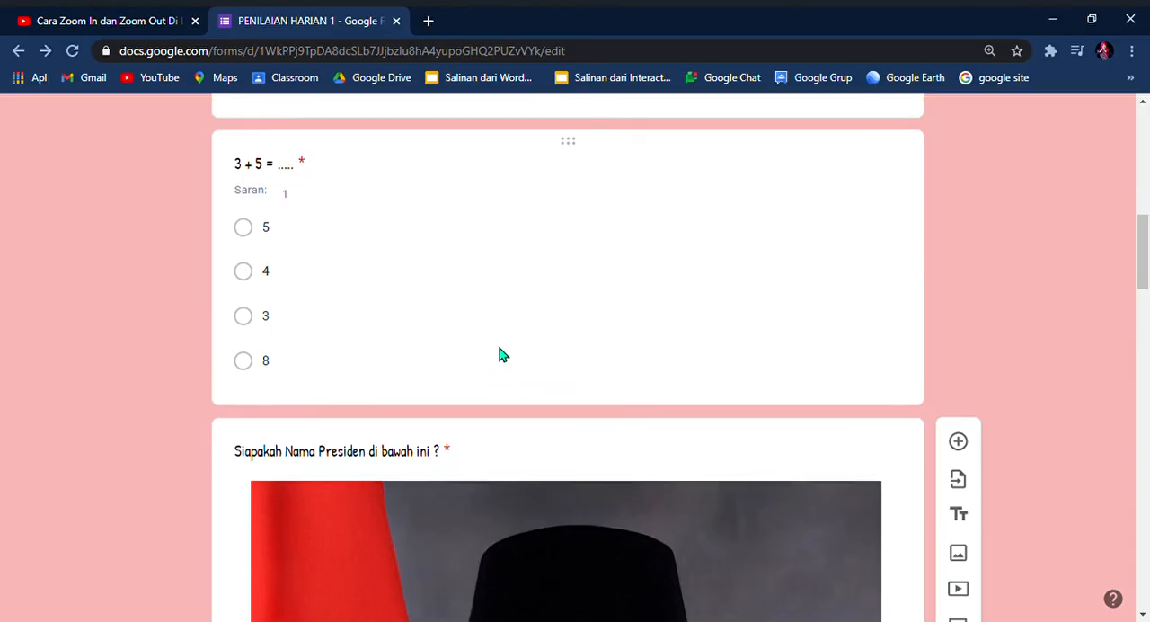
{"action": "scroll", "coordinate": [467, 342], "scroll_direction": "up", "scroll_amount": 1}
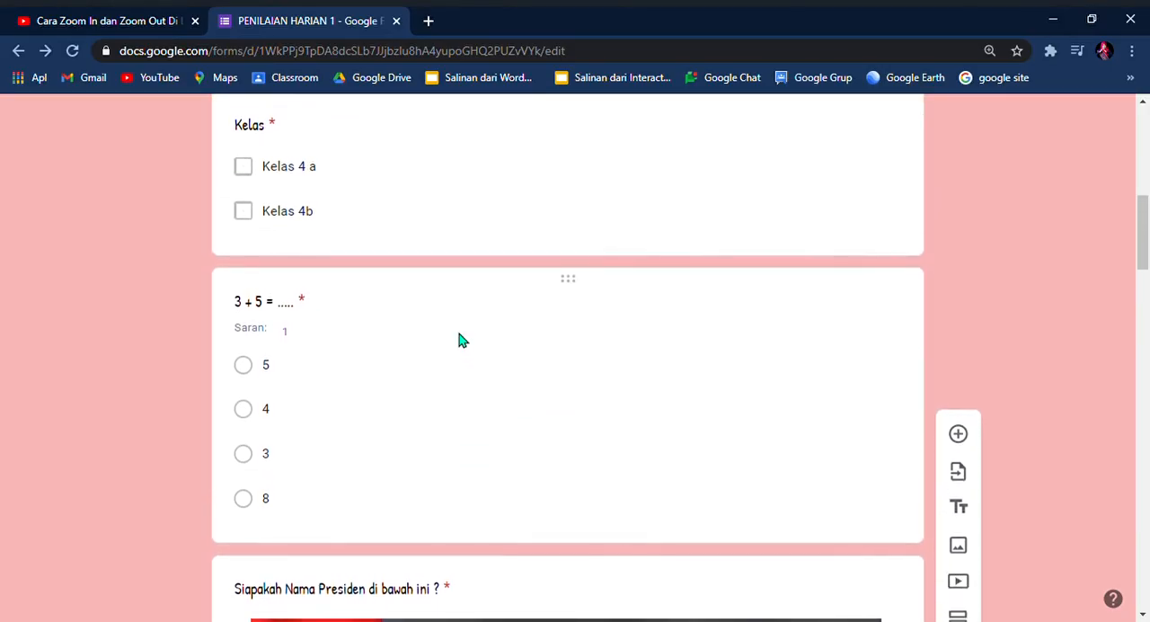
{"action": "left_click", "coordinate": [405, 368]}
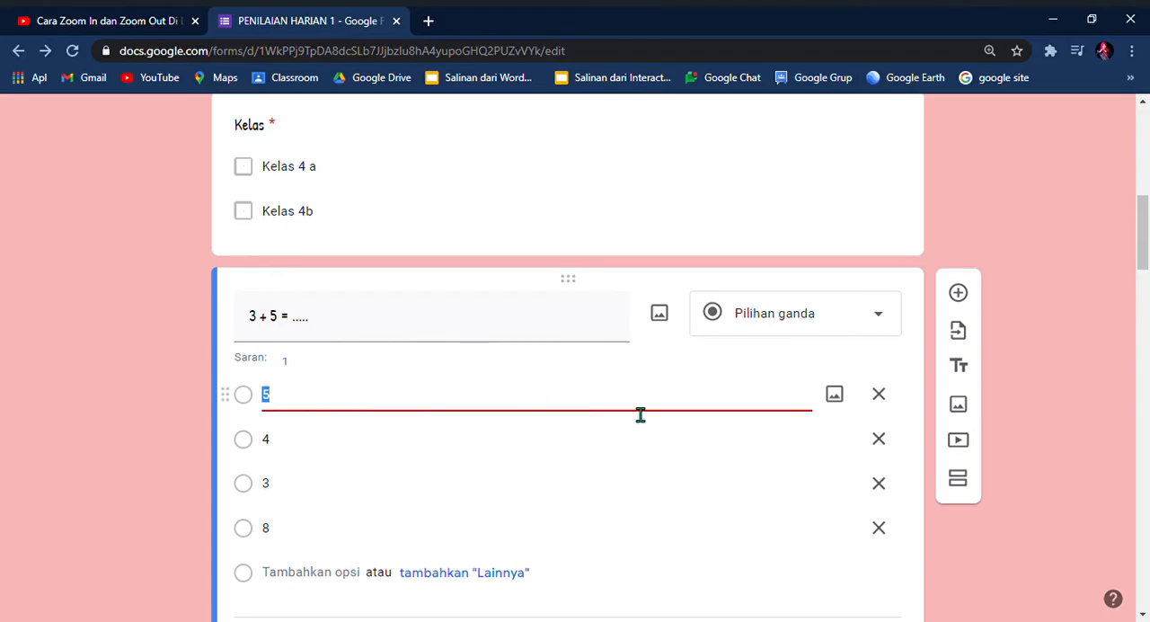
{"action": "scroll", "coordinate": [645, 416], "scroll_direction": "down", "scroll_amount": 2}
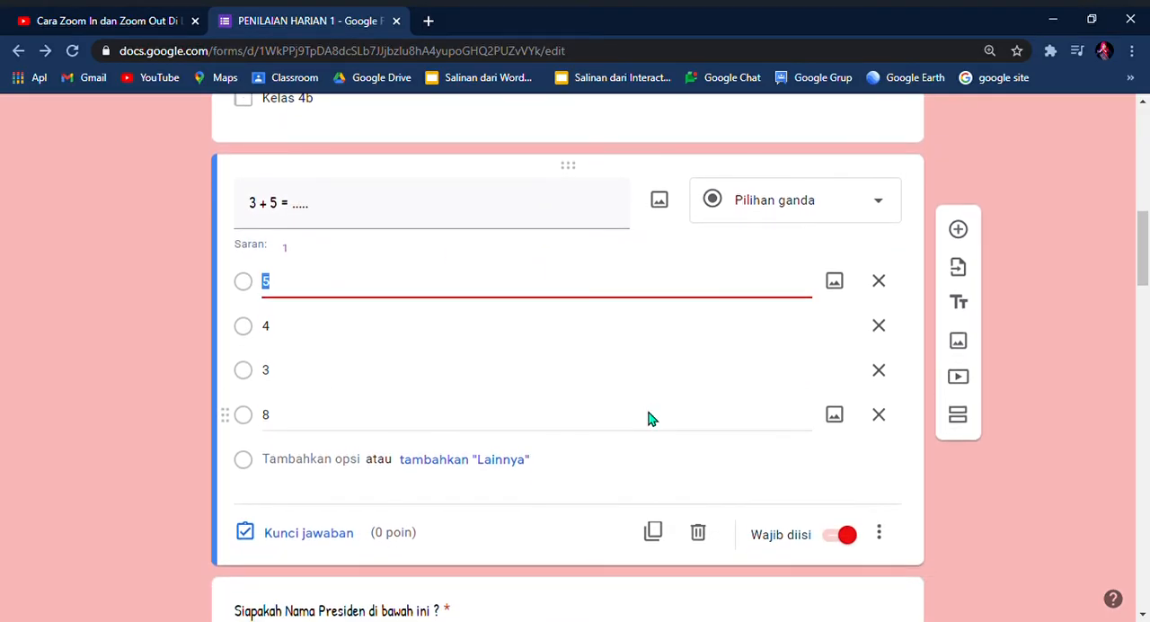
{"action": "scroll", "coordinate": [651, 418], "scroll_direction": "down", "scroll_amount": 1}
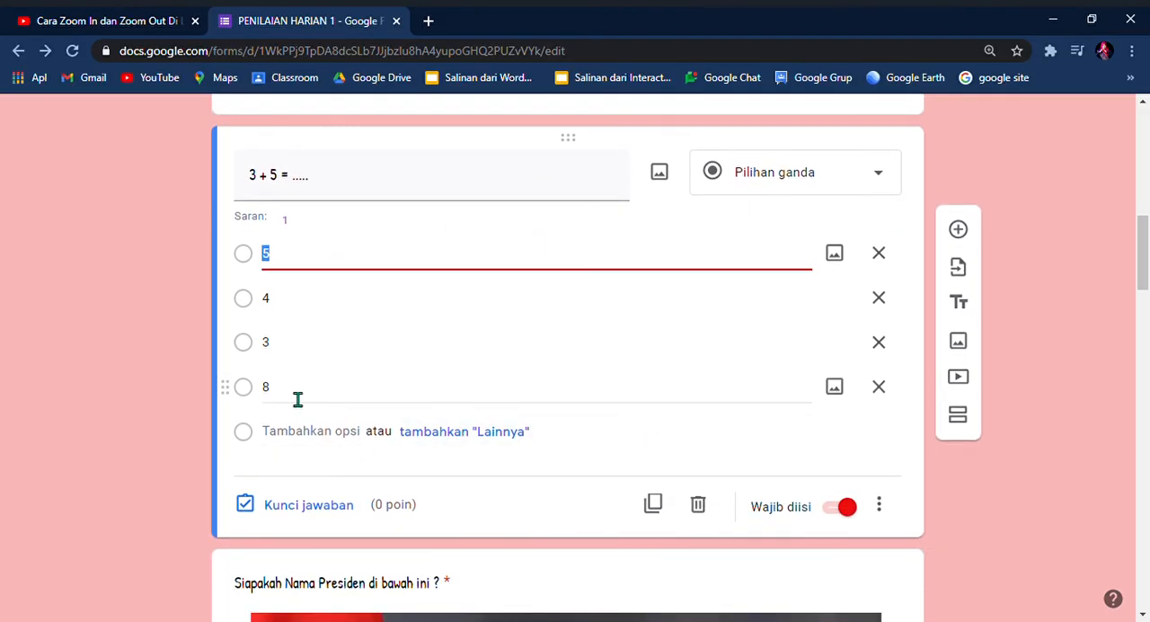
{"action": "left_click", "coordinate": [309, 506]}
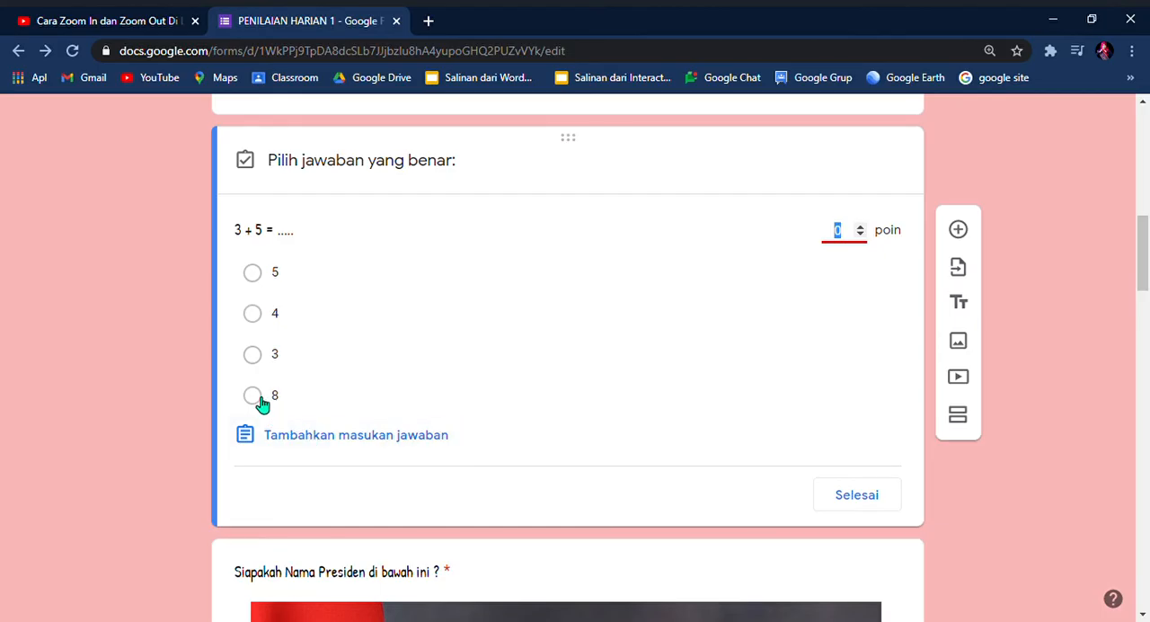
{"action": "left_click", "coordinate": [254, 397]}
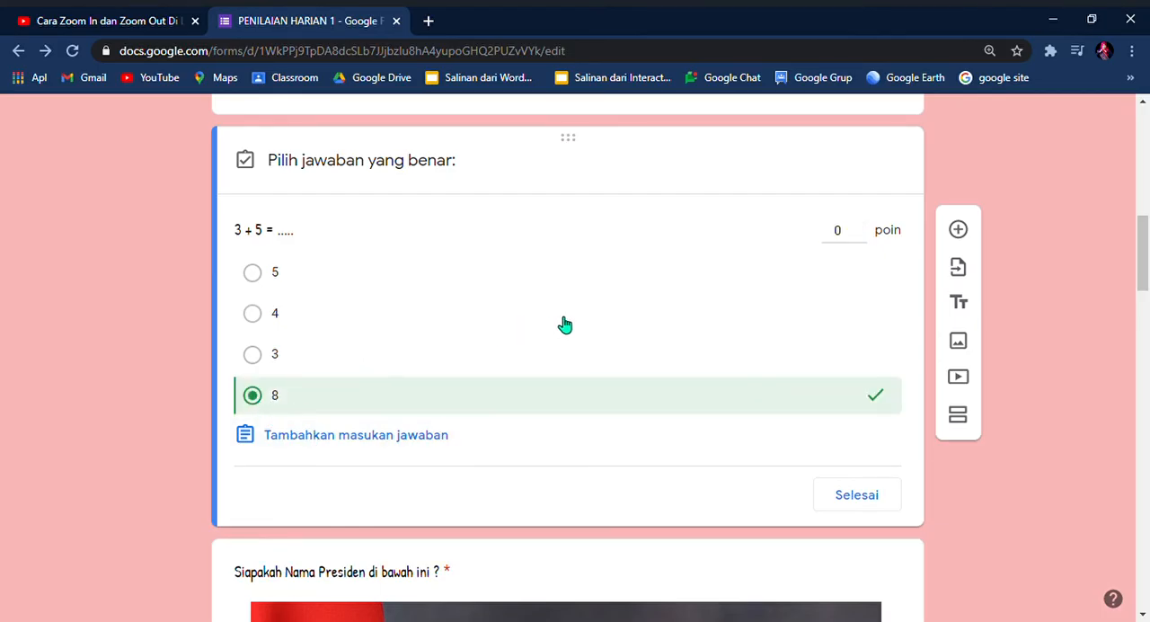
{"action": "left_click", "coordinate": [856, 240]}
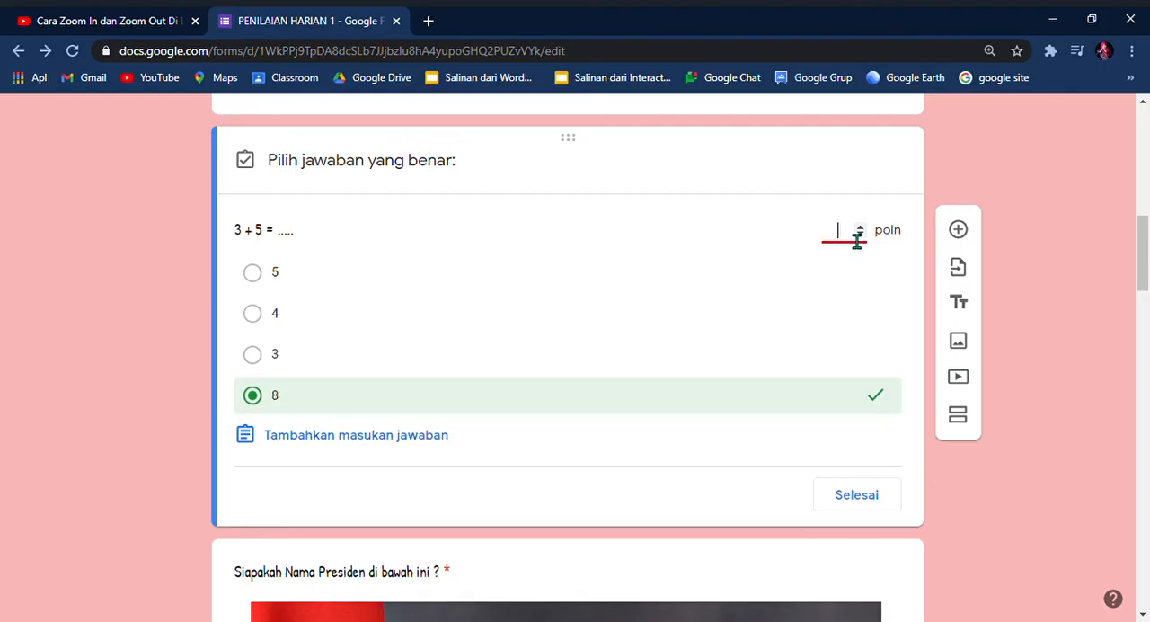
{"action": "left_click", "coordinate": [850, 495]}
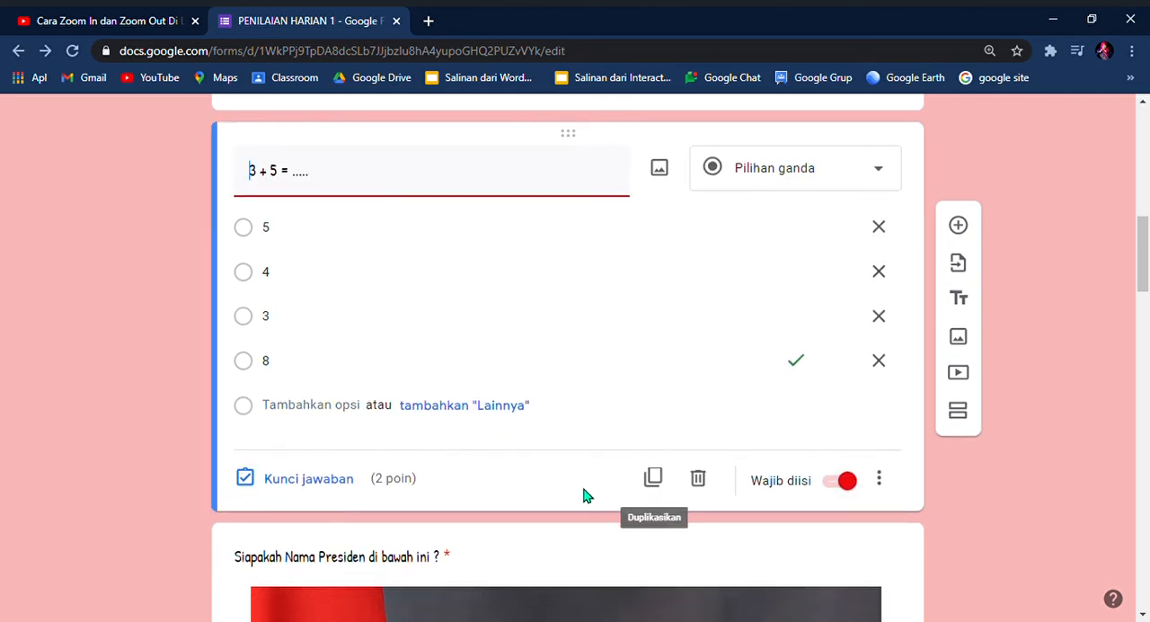
Step: In the answer key of the president picture question, assign 2 points and mark "Ir. Joko widodo" as the correct answer
{"action": "scroll", "coordinate": [584, 493], "scroll_direction": "down", "scroll_amount": 3}
{"action": "scroll", "coordinate": [581, 488], "scroll_direction": "down", "scroll_amount": 5}
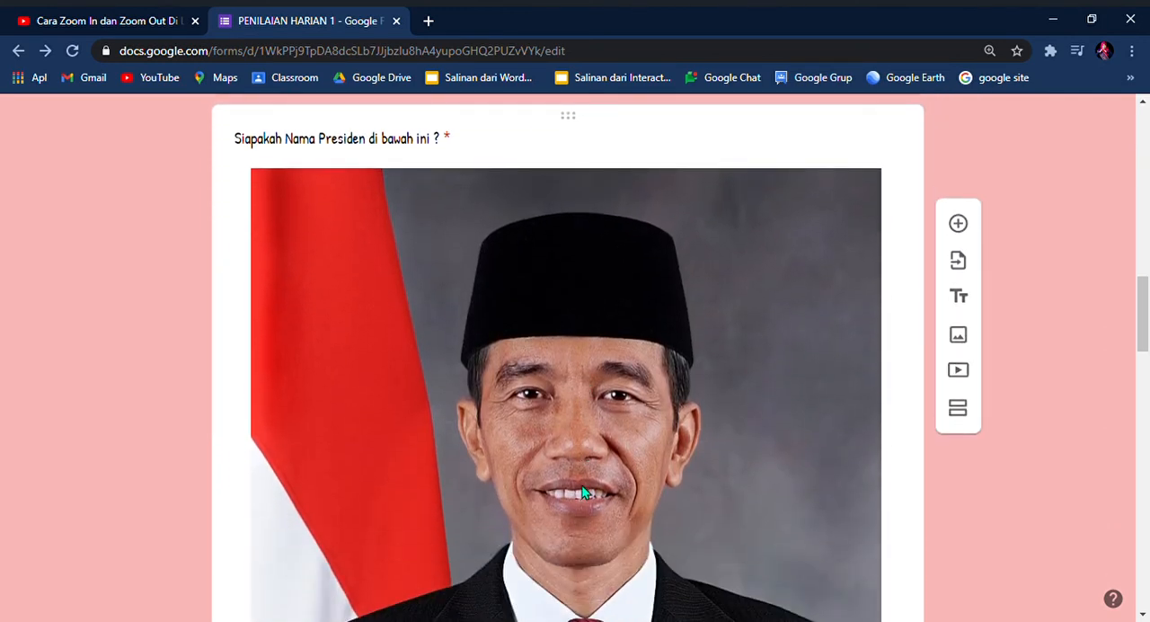
{"action": "scroll", "coordinate": [583, 488], "scroll_direction": "down", "scroll_amount": 4}
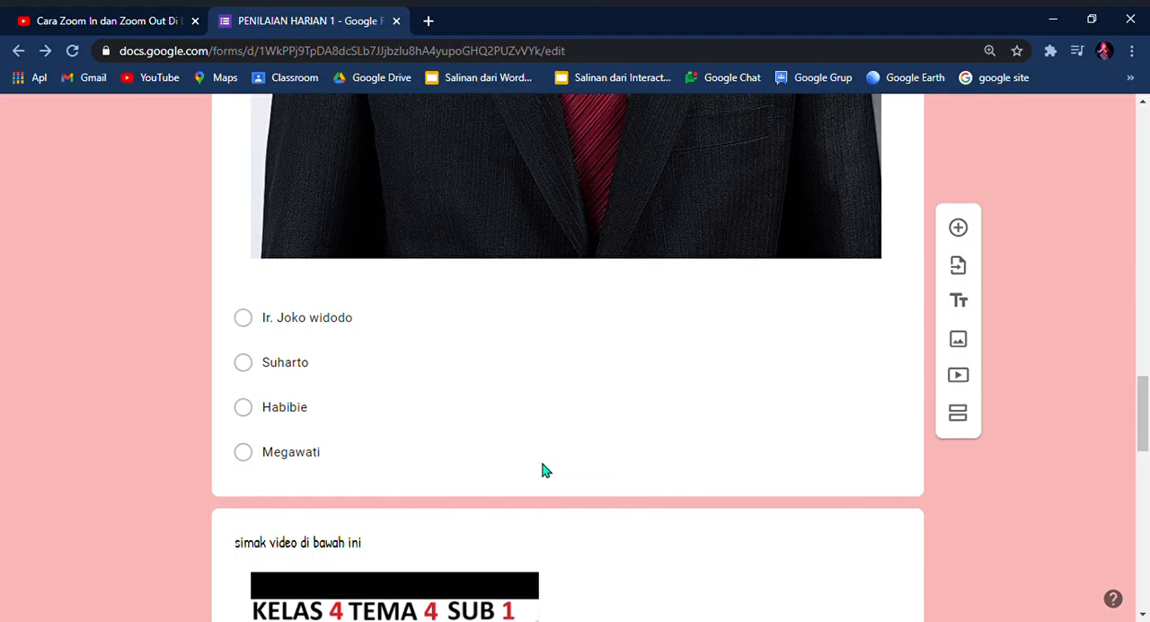
{"action": "left_click", "coordinate": [478, 324]}
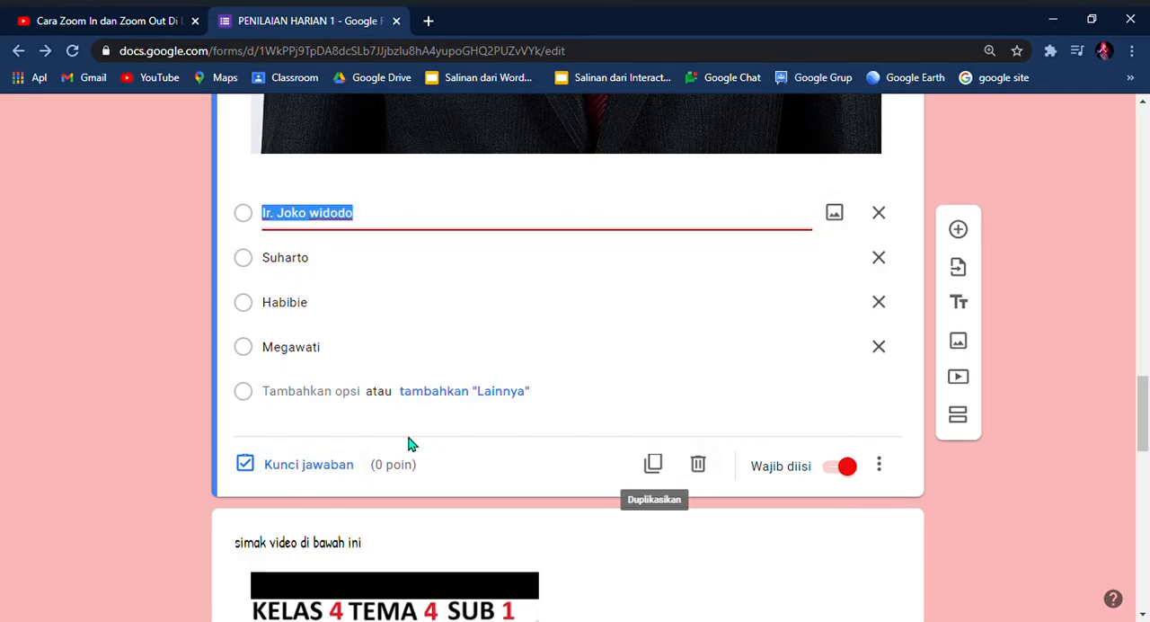
{"action": "left_click", "coordinate": [308, 465]}
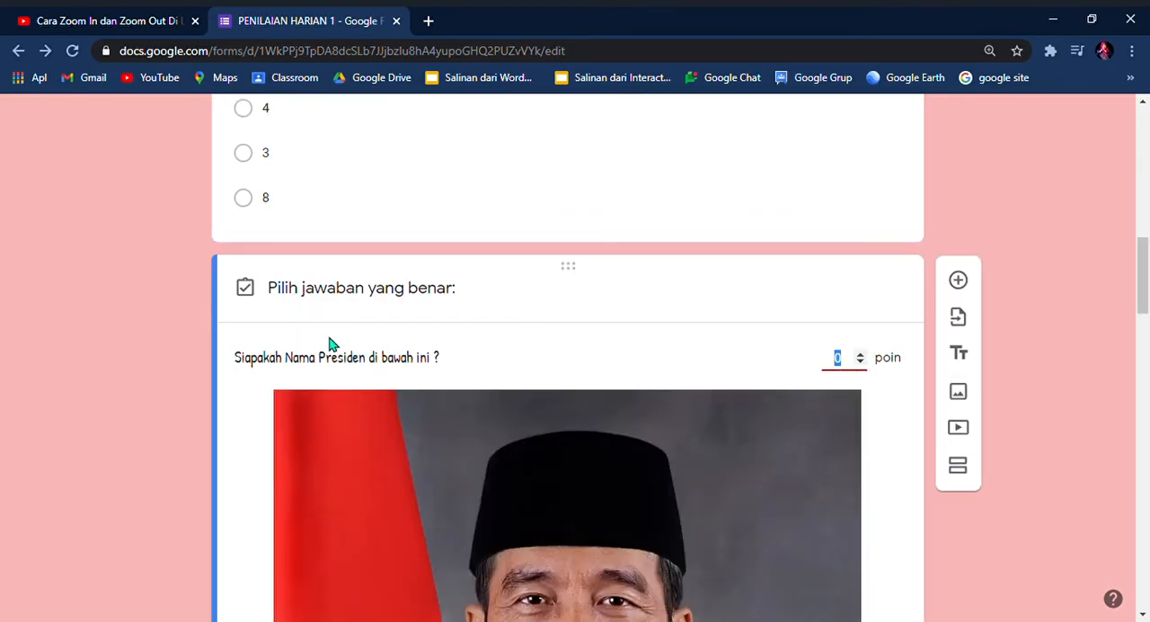
{"action": "scroll", "coordinate": [330, 340], "scroll_direction": "down", "scroll_amount": 7}
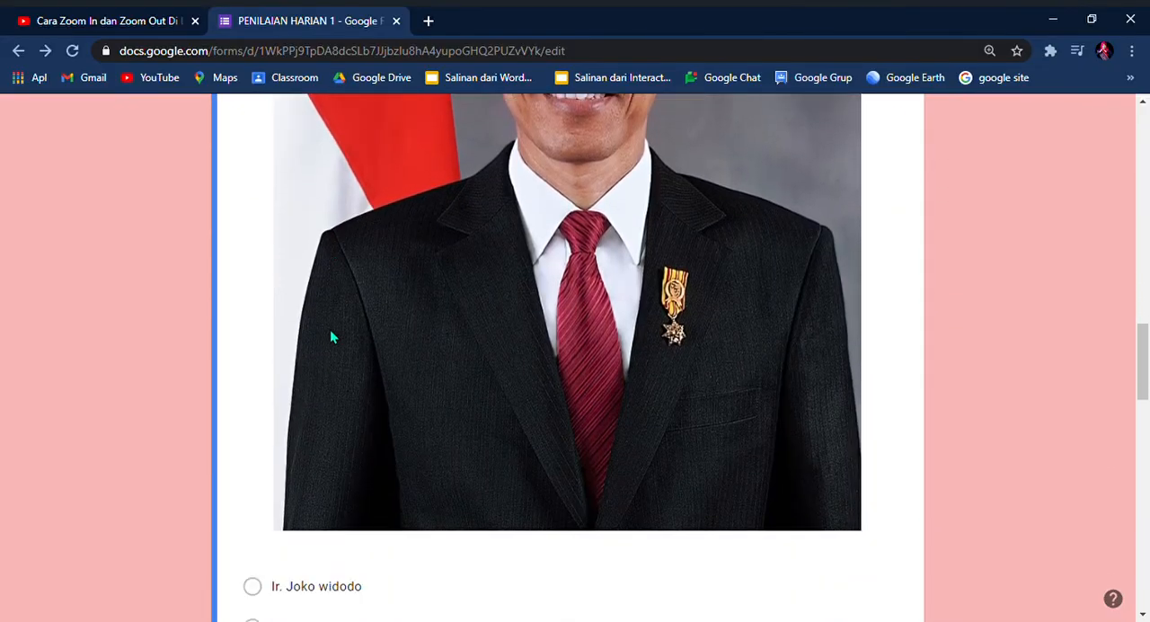
{"action": "scroll", "coordinate": [330, 337], "scroll_direction": "down", "scroll_amount": 5}
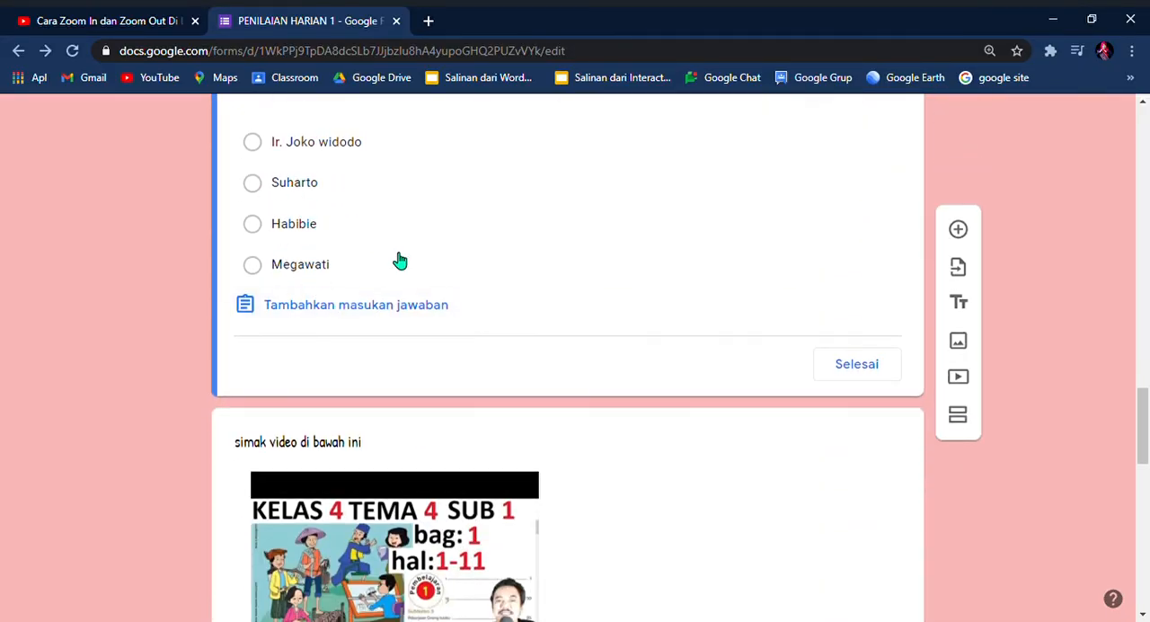
{"action": "scroll", "coordinate": [474, 321], "scroll_direction": "up", "scroll_amount": 1}
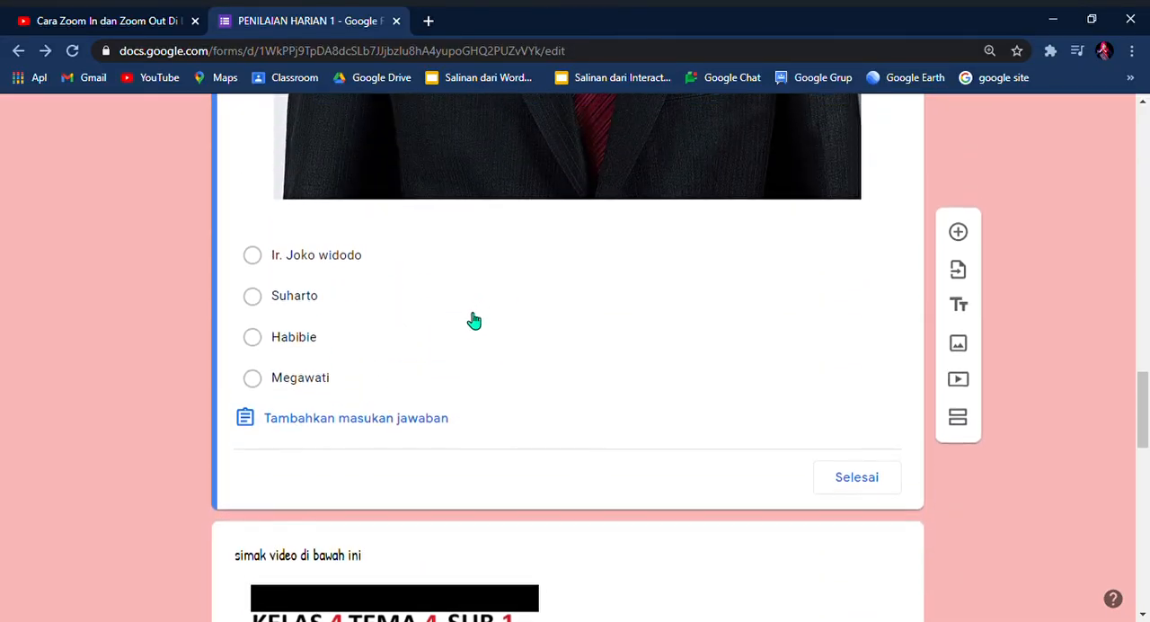
{"action": "scroll", "coordinate": [463, 308], "scroll_direction": "up", "scroll_amount": 8}
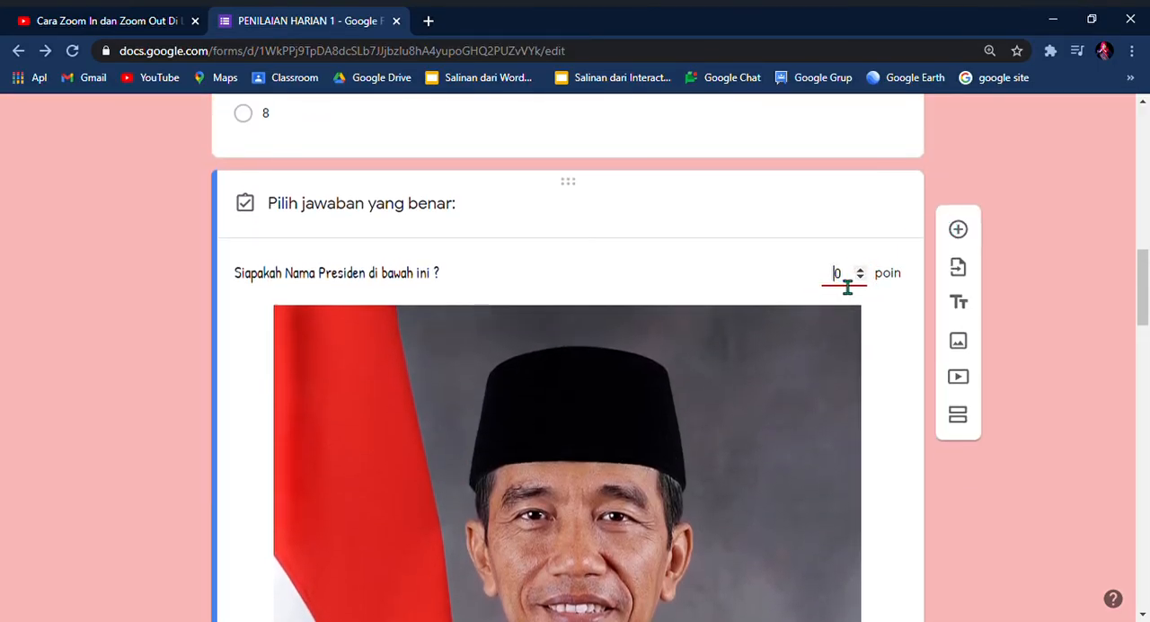
{"action": "type", "text": "2"}
{"action": "scroll", "coordinate": [419, 369], "scroll_direction": "down", "scroll_amount": 10}
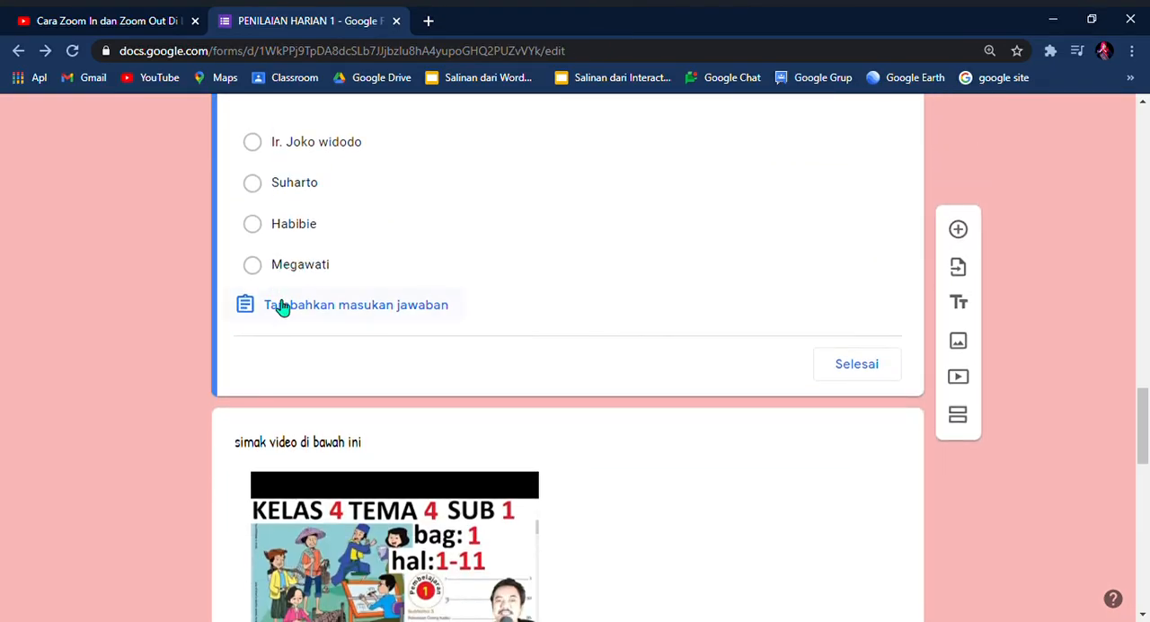
{"action": "left_click", "coordinate": [252, 144]}
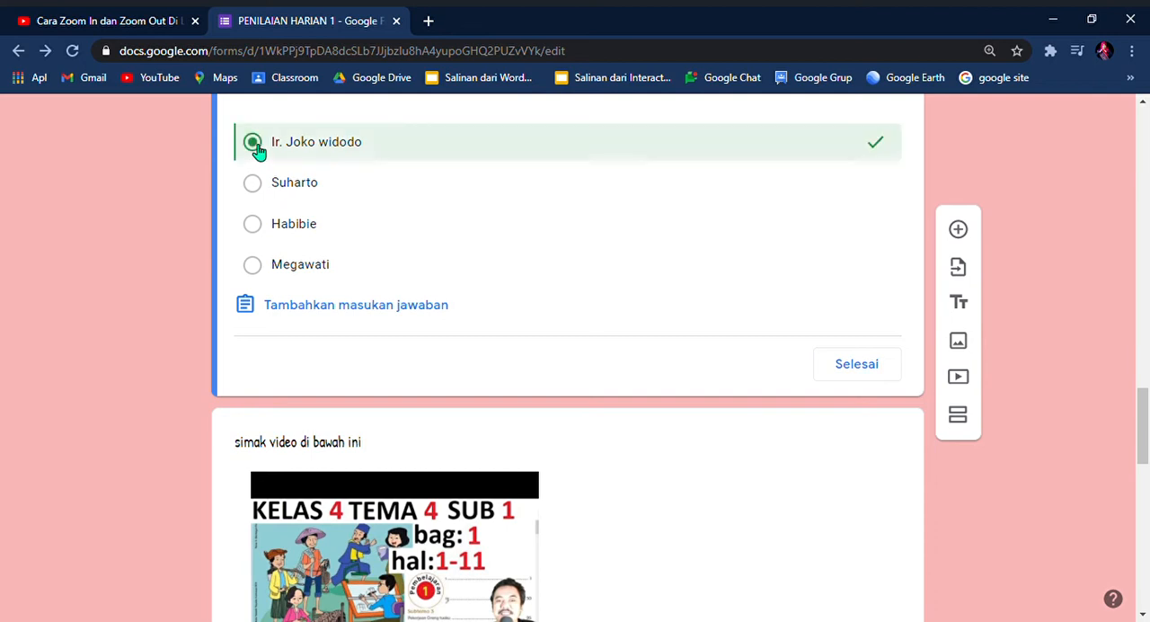
{"action": "left_click", "coordinate": [857, 365]}
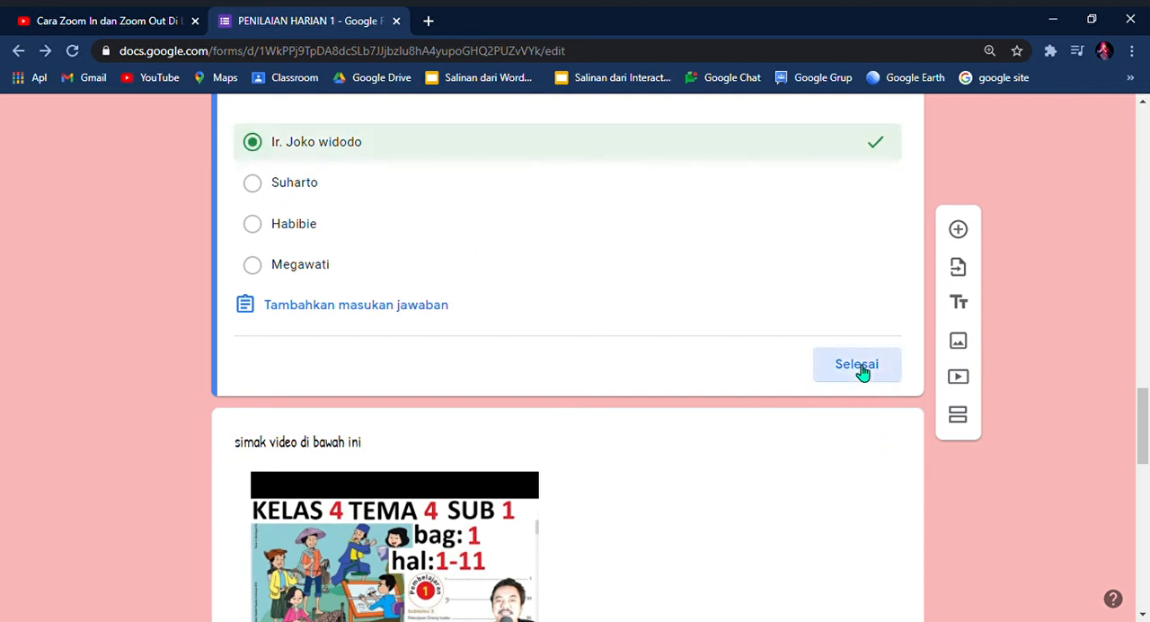
Step: In the answer key of the question about the video, mark "Bermain layang - layang" as the correct answer
{"action": "scroll", "coordinate": [433, 494], "scroll_direction": "down", "scroll_amount": 3}
{"action": "scroll", "coordinate": [433, 494], "scroll_direction": "down", "scroll_amount": 6}
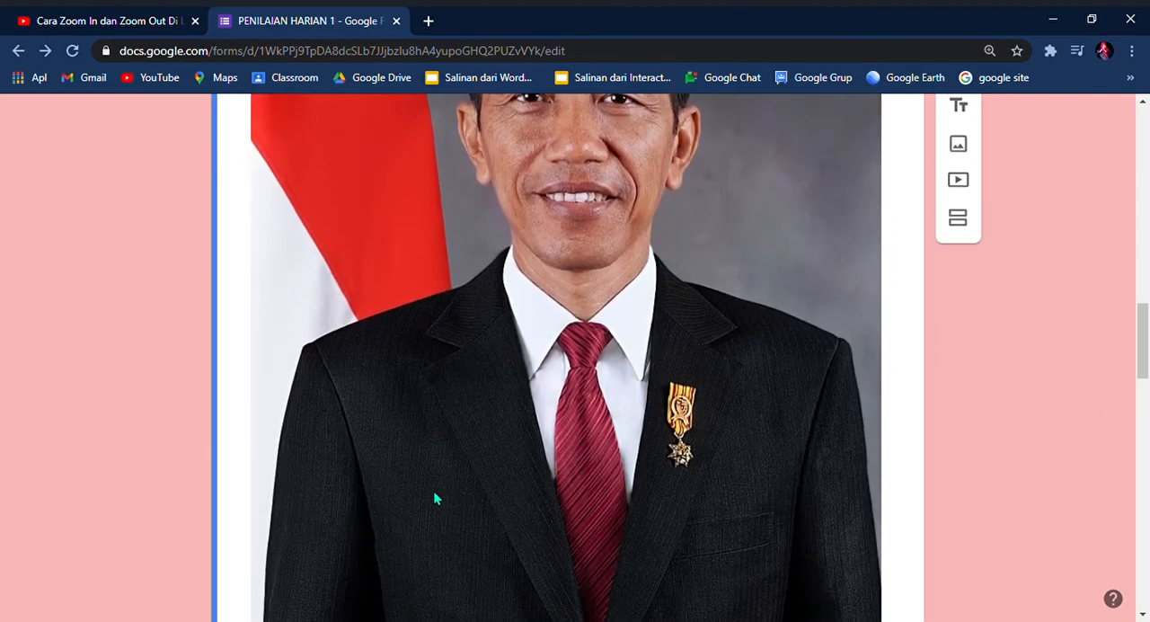
{"action": "scroll", "coordinate": [445, 493], "scroll_direction": "down", "scroll_amount": 1}
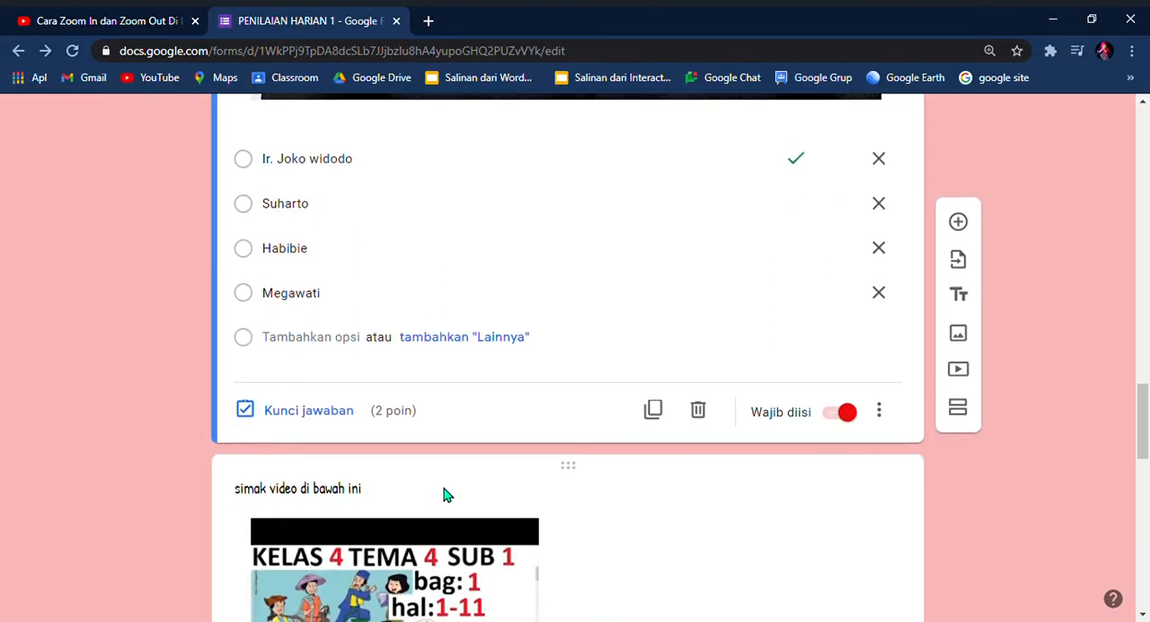
{"action": "scroll", "coordinate": [447, 494], "scroll_direction": "up", "scroll_amount": 1}
{"action": "scroll", "coordinate": [607, 578], "scroll_direction": "down", "scroll_amount": 8}
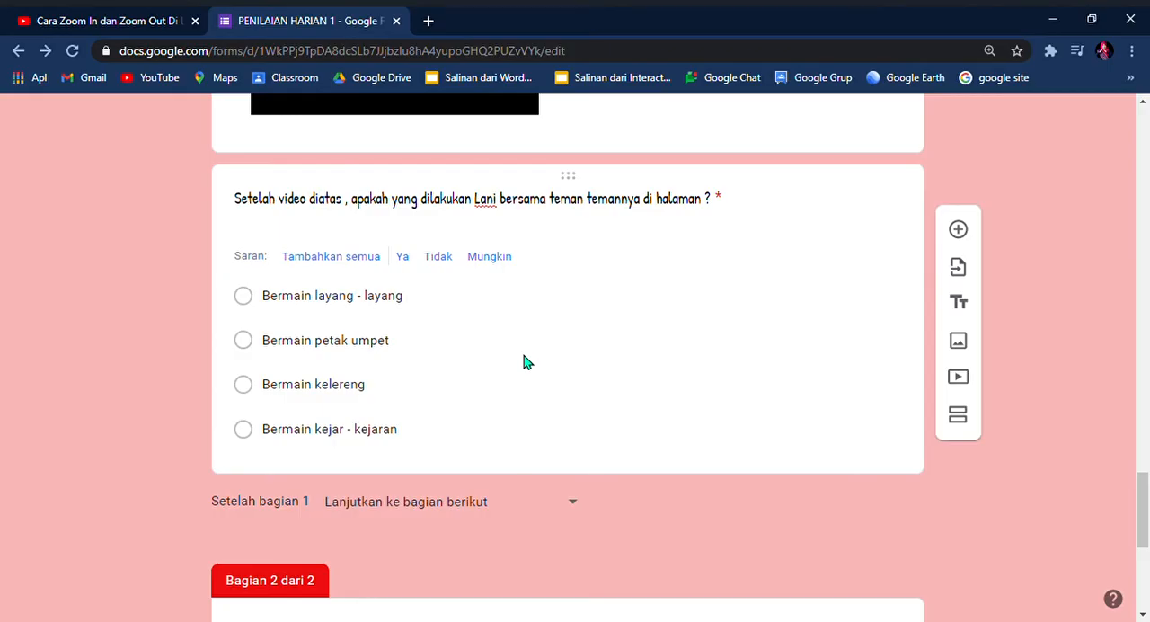
{"action": "left_click", "coordinate": [530, 362]}
{"action": "left_click", "coordinate": [319, 446]}
{"action": "left_click", "coordinate": [319, 447]}
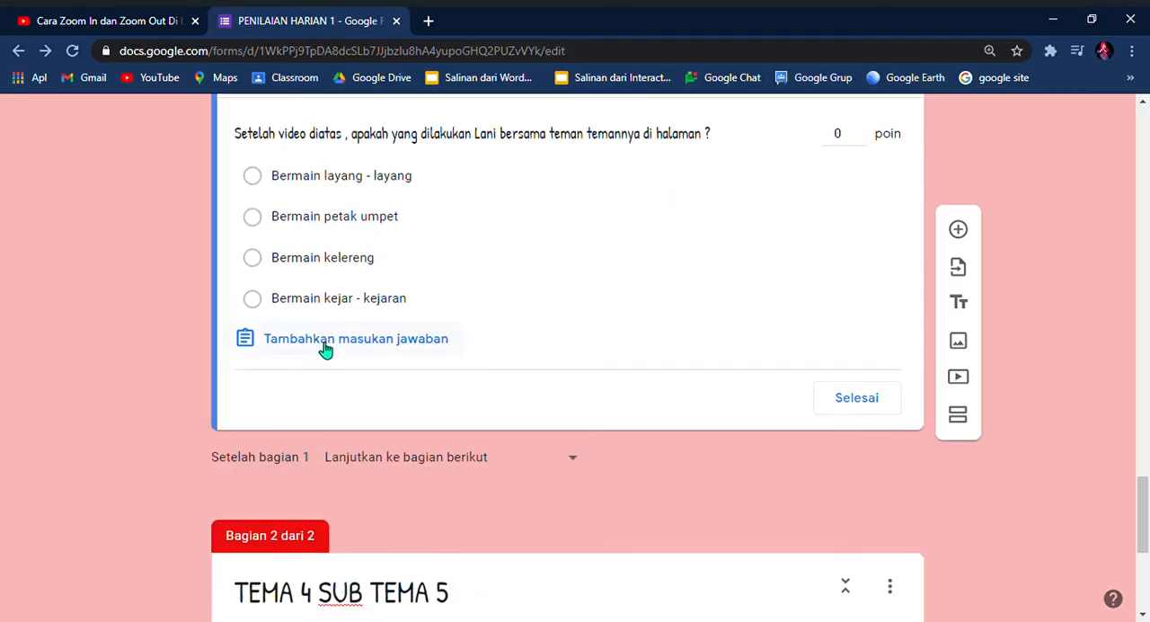
{"action": "left_click", "coordinate": [321, 349]}
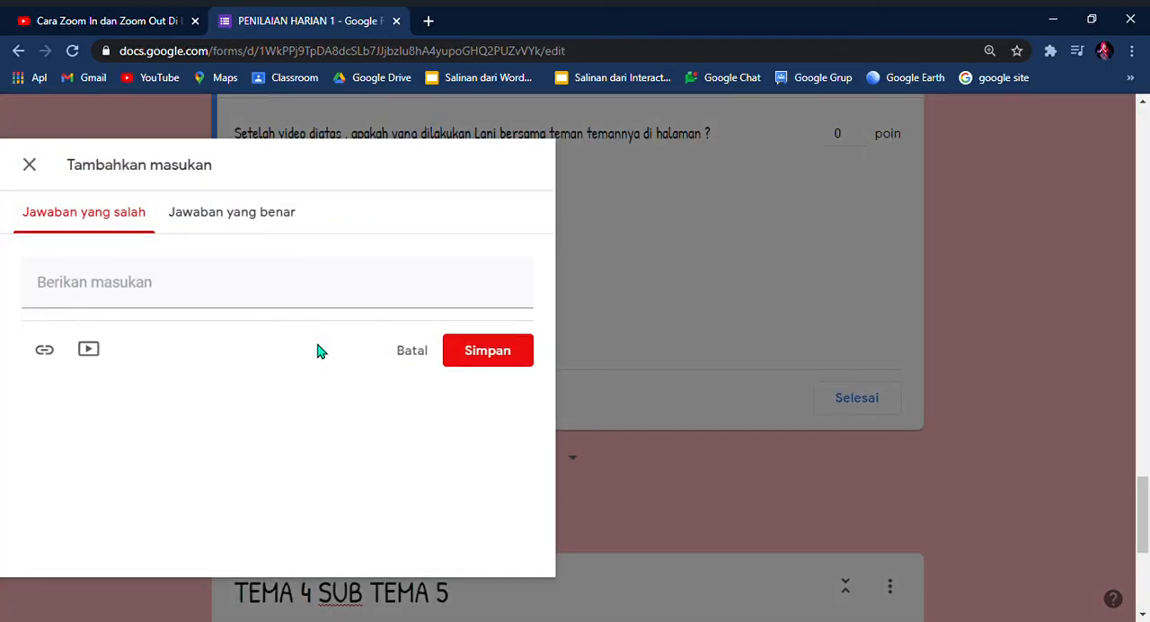
{"action": "left_click", "coordinate": [36, 169]}
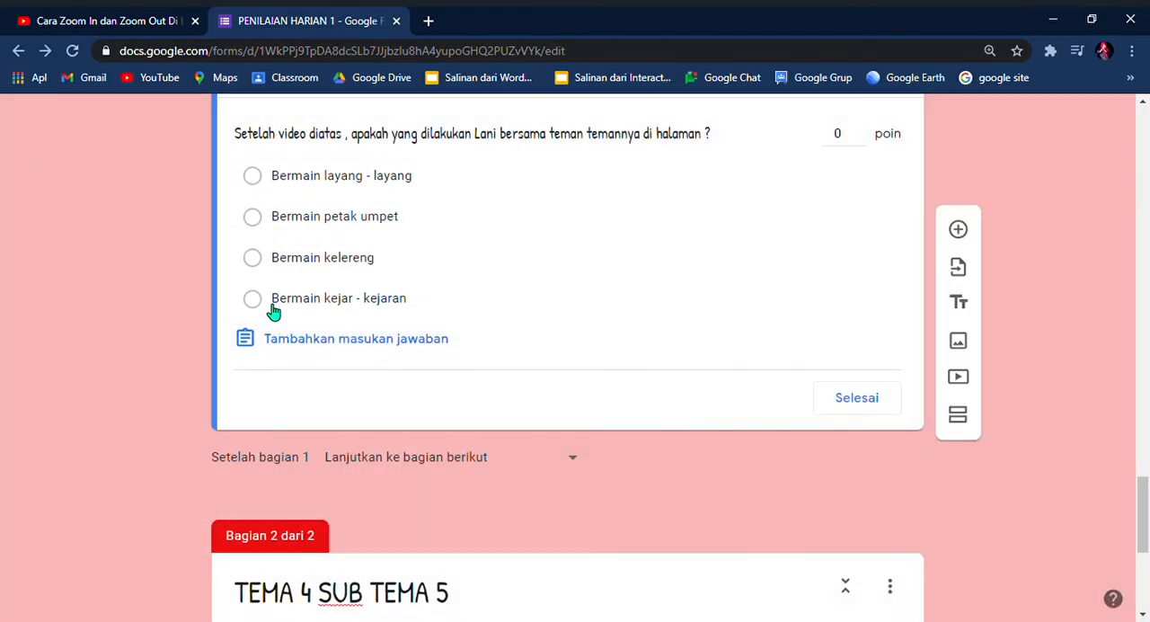
{"action": "left_click", "coordinate": [254, 177]}
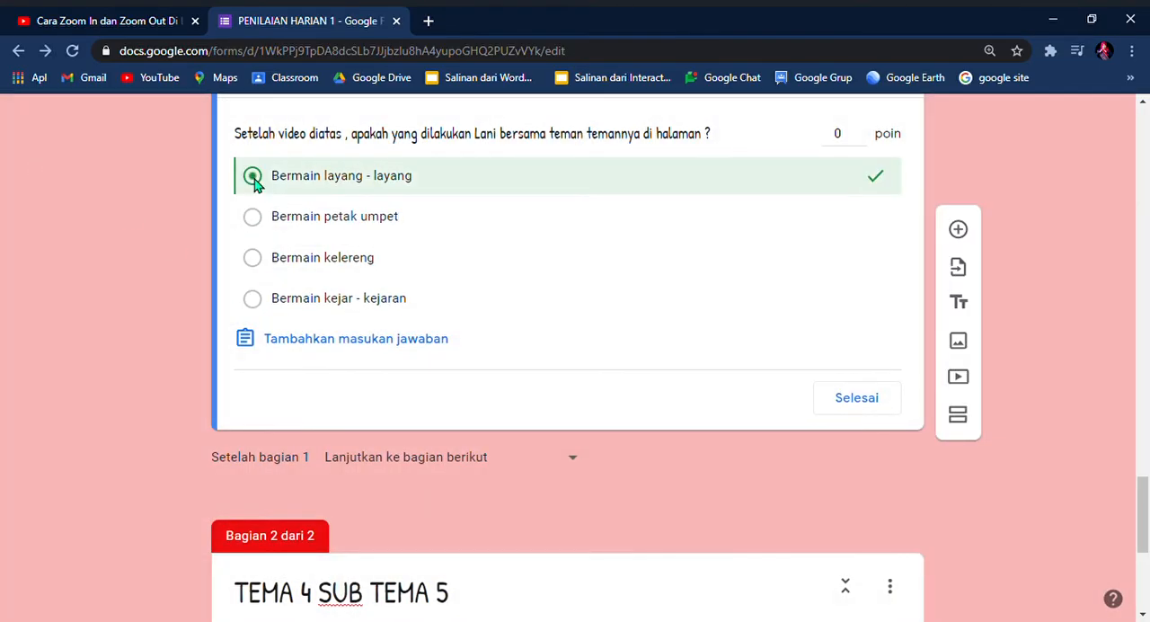
Step: Assign 2 points to the question about the video and finish its answer key
{"action": "scroll", "coordinate": [853, 180], "scroll_direction": "up", "scroll_amount": 1}
{"action": "left_click", "coordinate": [854, 209]}
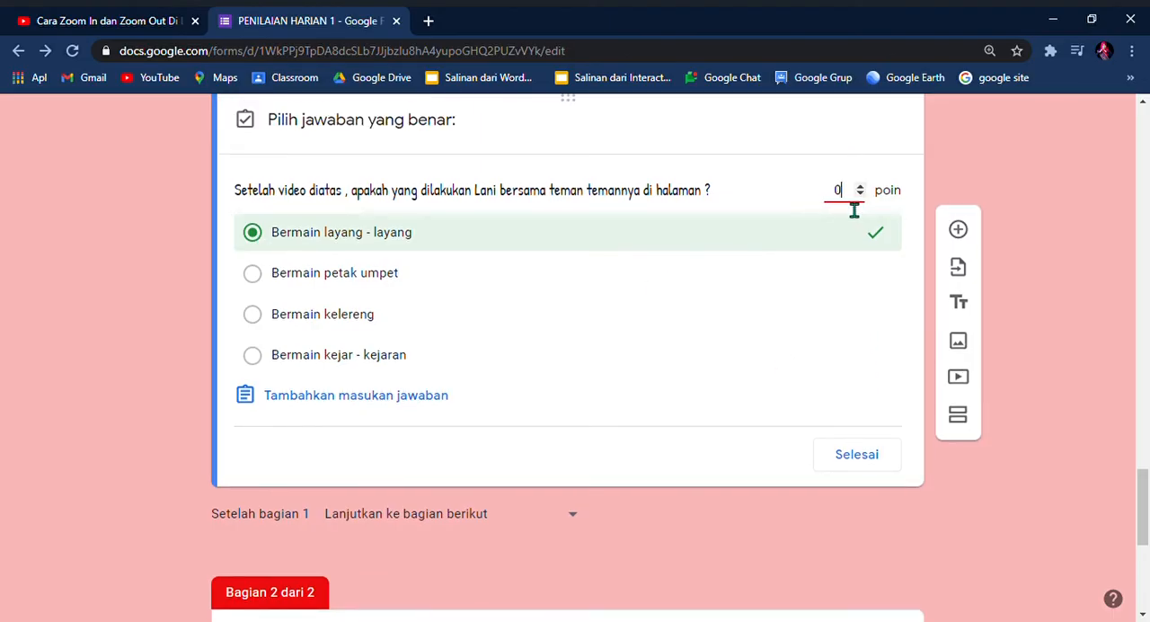
{"action": "type", "text": "2"}
{"action": "left_click", "coordinate": [867, 457]}
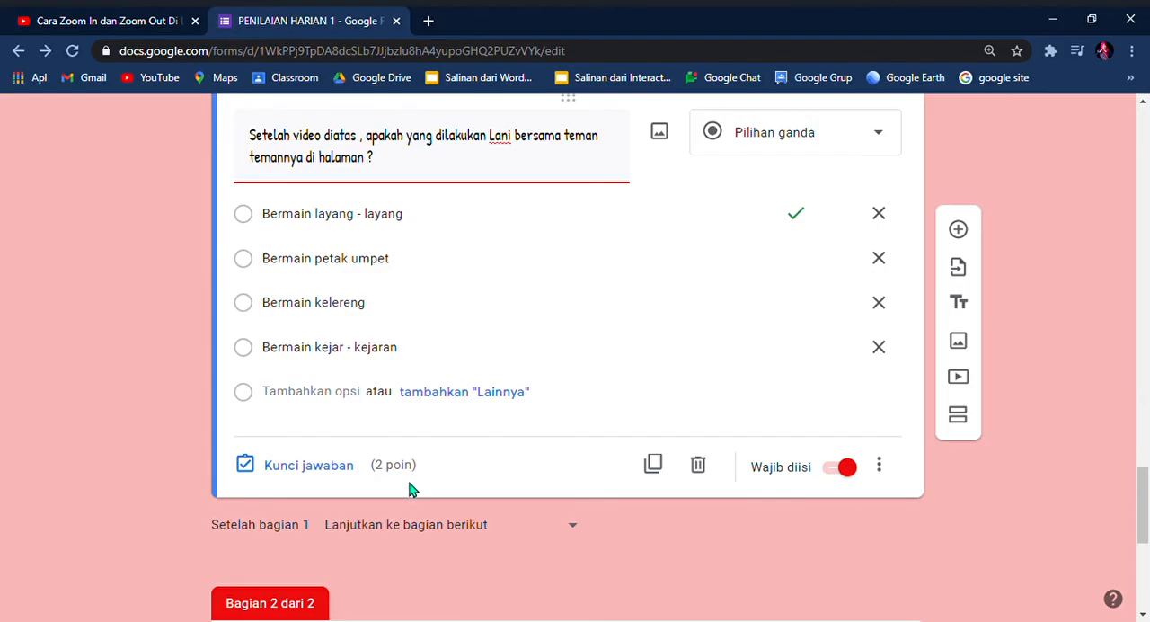
Step: In the answer key of the "5-1" question in section 2, mark 4 as the correct answer and assign 2 points
{"action": "scroll", "coordinate": [419, 494], "scroll_direction": "down", "scroll_amount": 5}
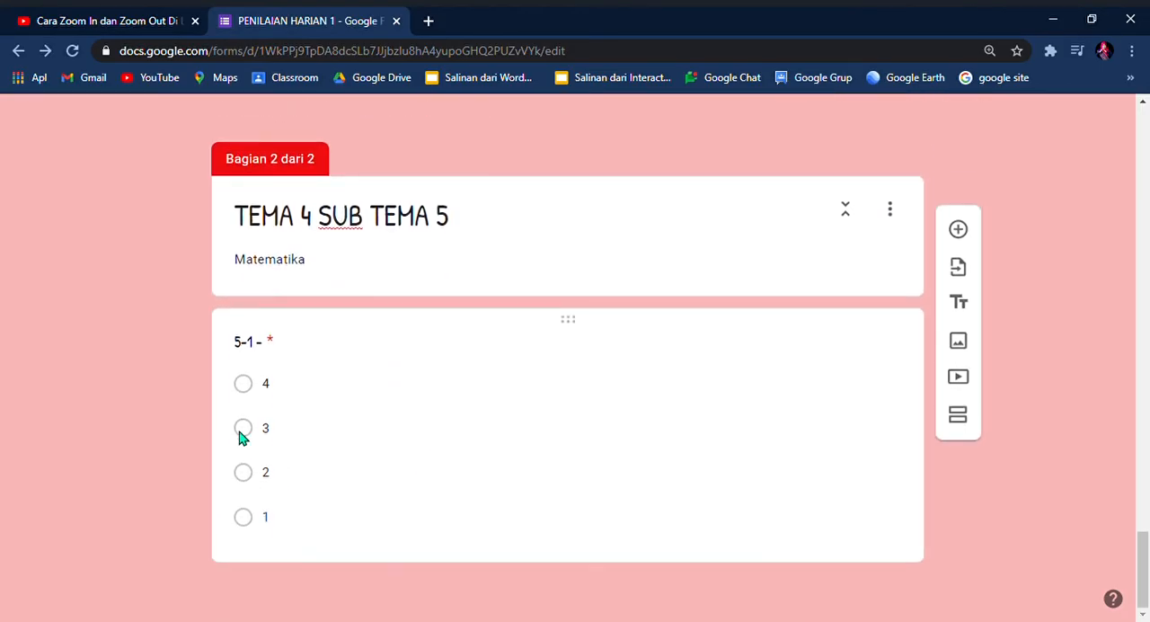
{"action": "left_click", "coordinate": [245, 386]}
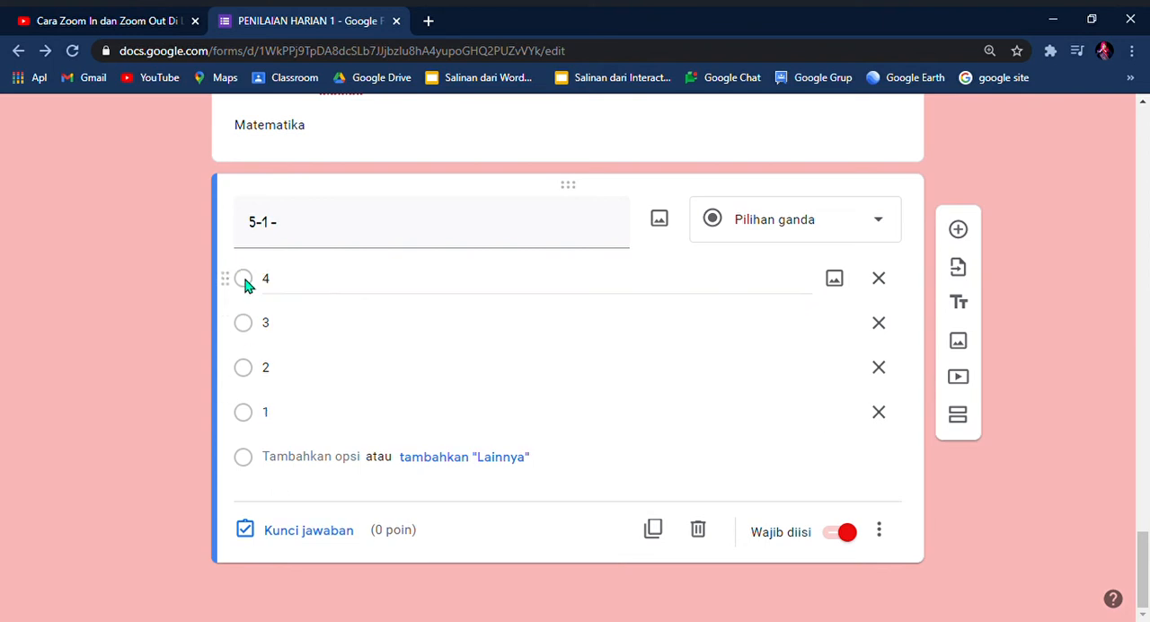
{"action": "left_click", "coordinate": [297, 532]}
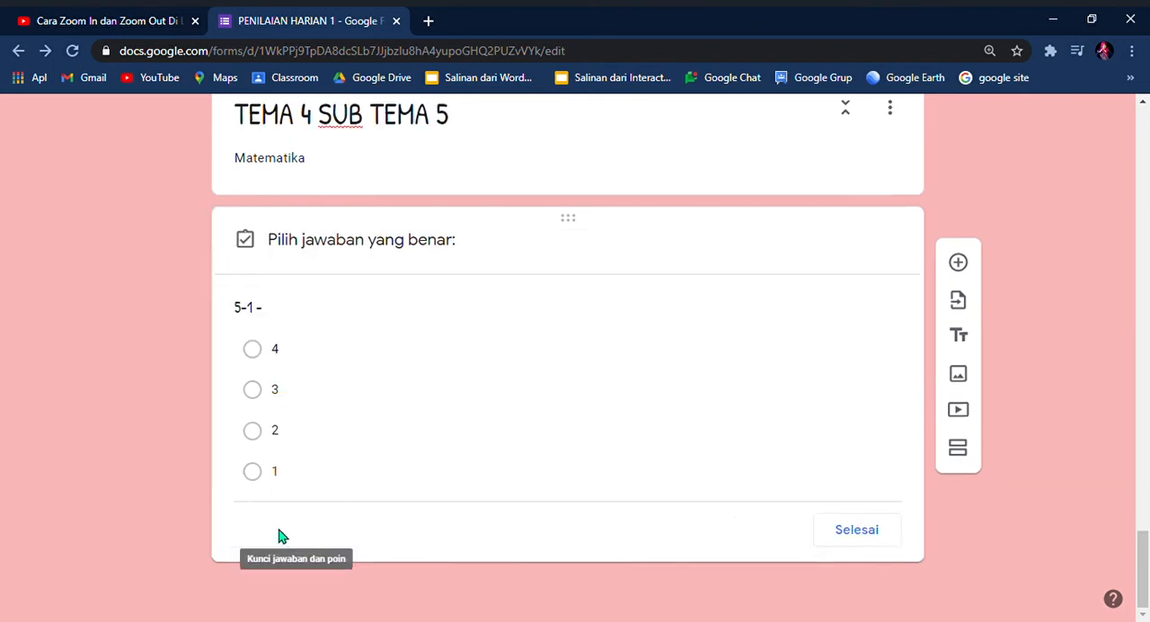
{"action": "left_click", "coordinate": [256, 354]}
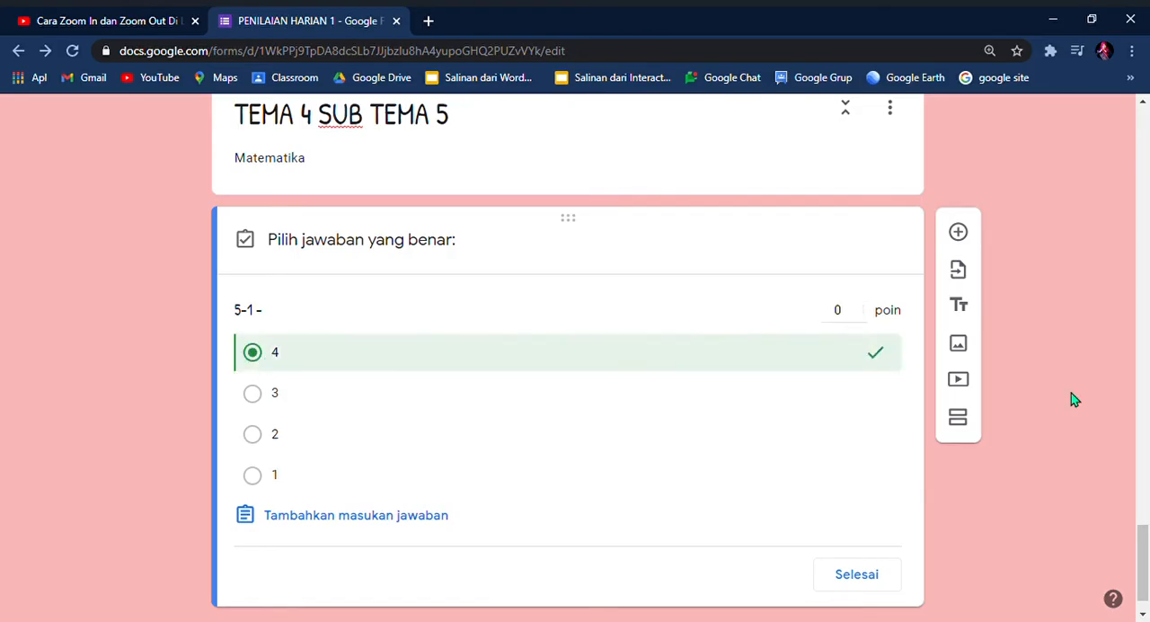
{"action": "left_click", "coordinate": [850, 322]}
{"action": "left_click", "coordinate": [870, 574]}
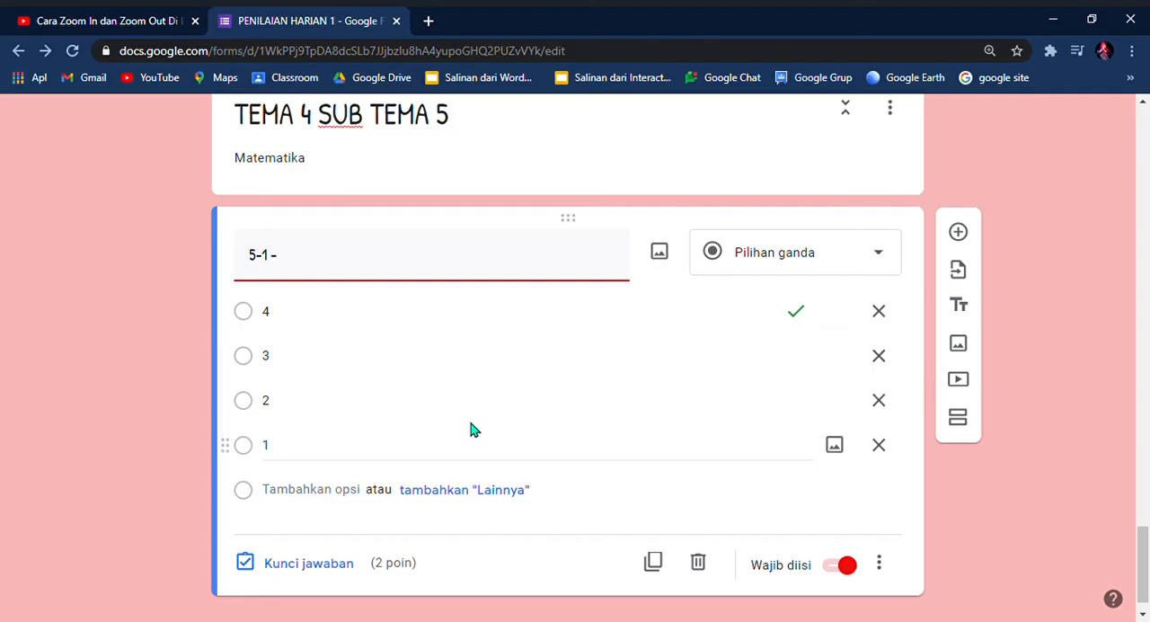
Step: Review the form's quiz, presentation and general settings, and save them
{"action": "scroll", "coordinate": [477, 430], "scroll_direction": "up", "scroll_amount": 5}
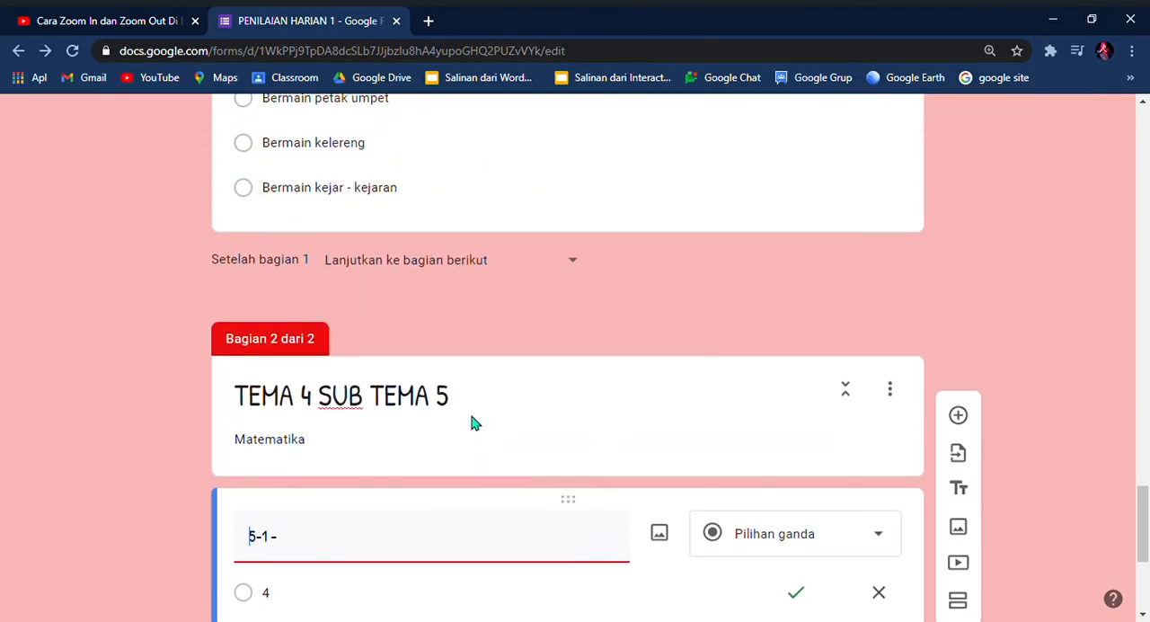
{"action": "left_click_drag", "start_coordinate": [1143, 515], "coordinate": [1128, 158]}
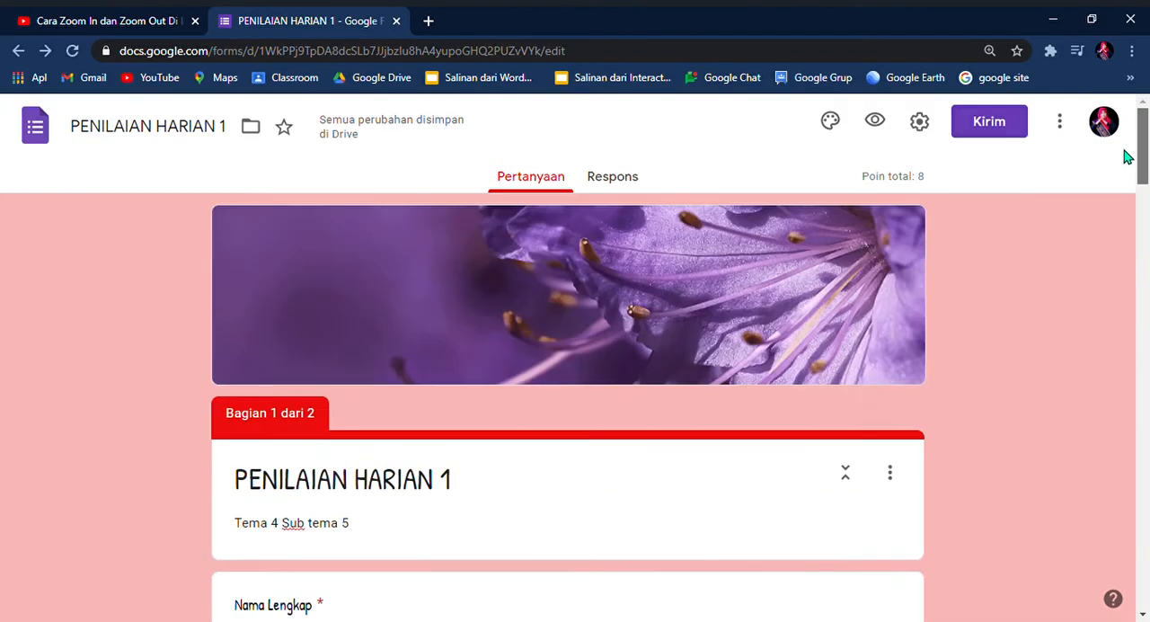
{"action": "left_click", "coordinate": [922, 126]}
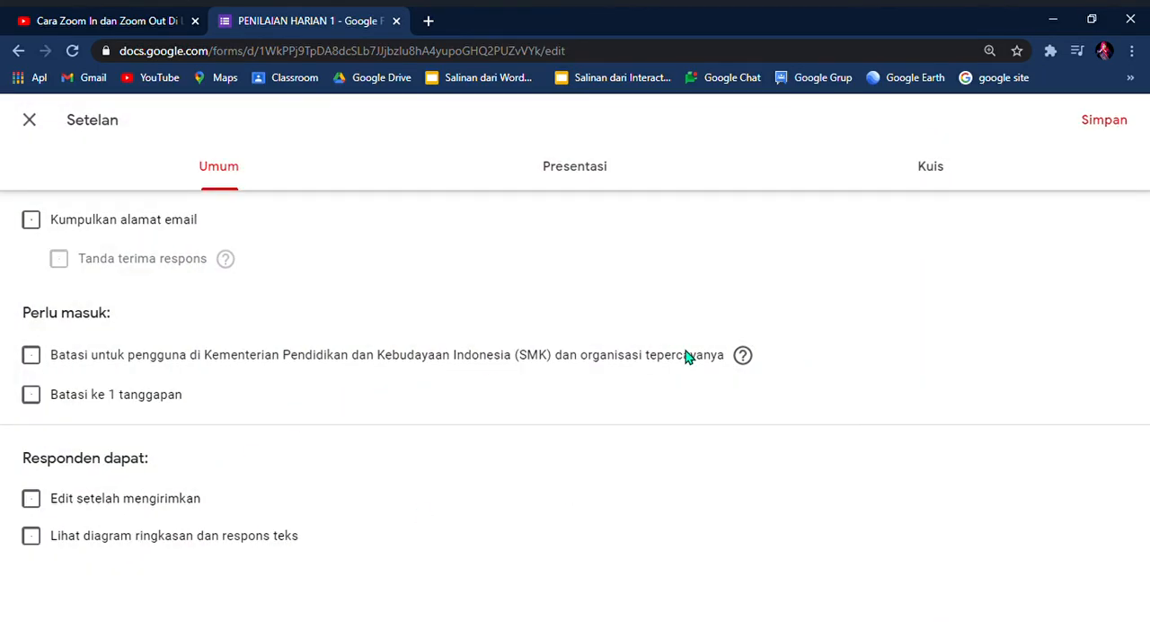
{"action": "left_click", "coordinate": [933, 173]}
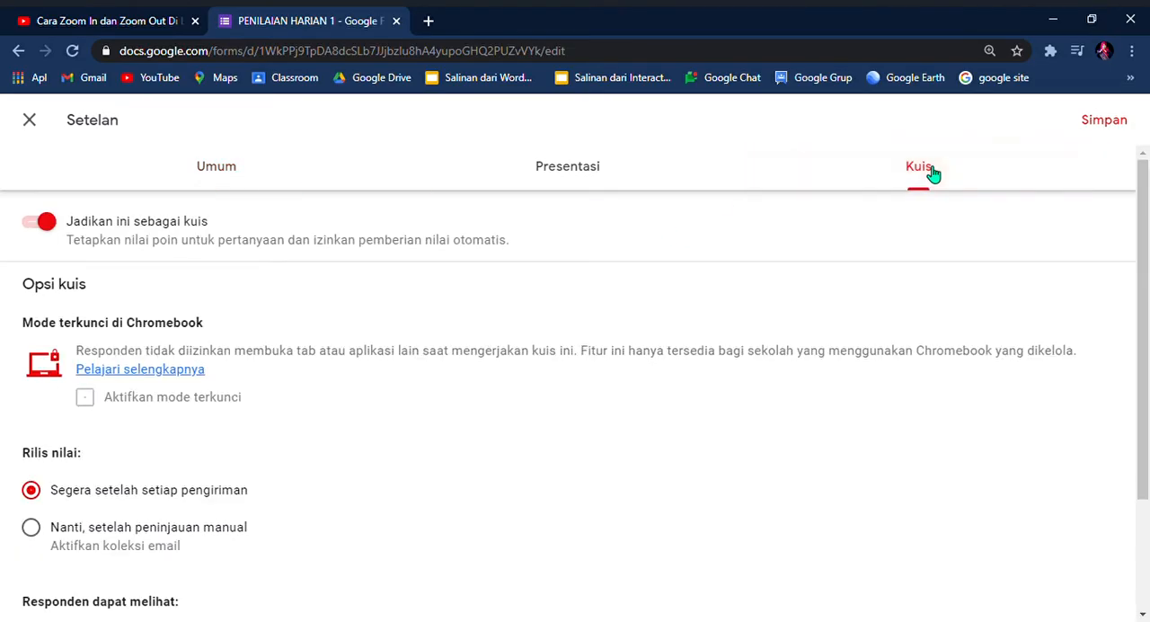
{"action": "scroll", "coordinate": [270, 555], "scroll_direction": "down", "scroll_amount": 2}
{"action": "scroll", "coordinate": [272, 552], "scroll_direction": "up", "scroll_amount": 2}
{"action": "scroll", "coordinate": [273, 552], "scroll_direction": "down", "scroll_amount": 2}
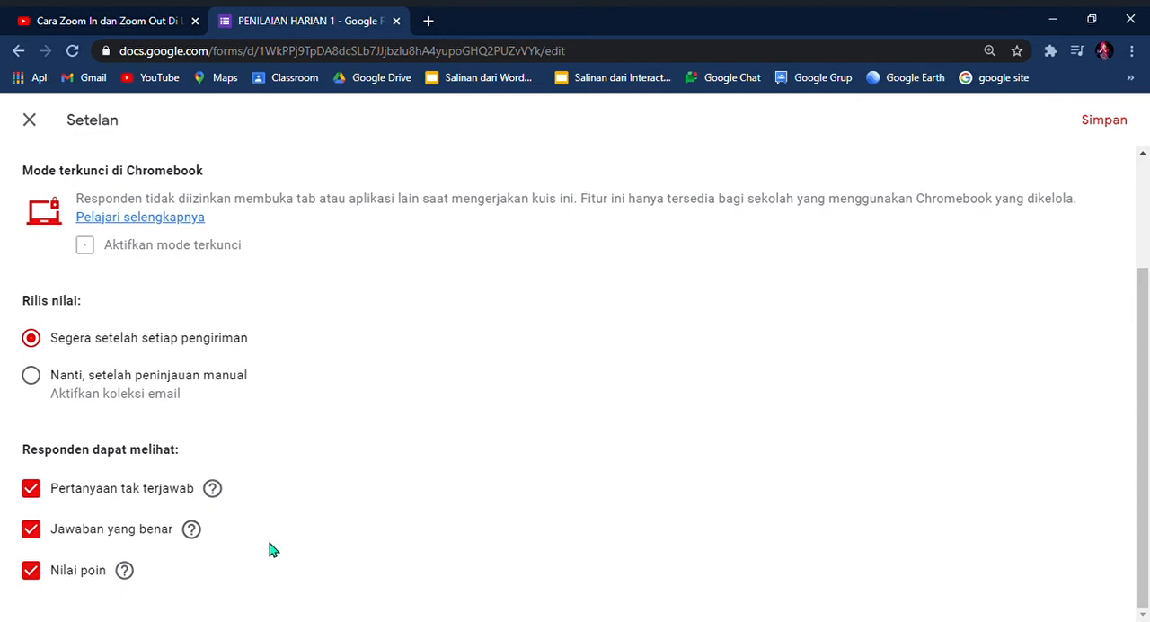
{"action": "scroll", "coordinate": [588, 311], "scroll_direction": "up", "scroll_amount": 2}
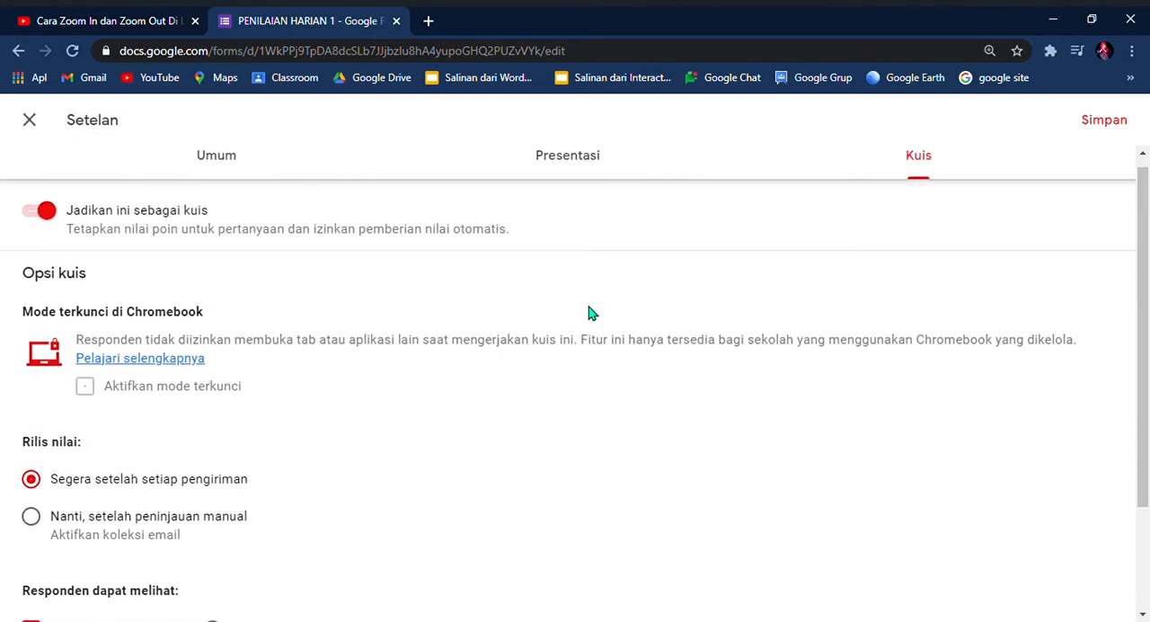
{"action": "left_click", "coordinate": [587, 177]}
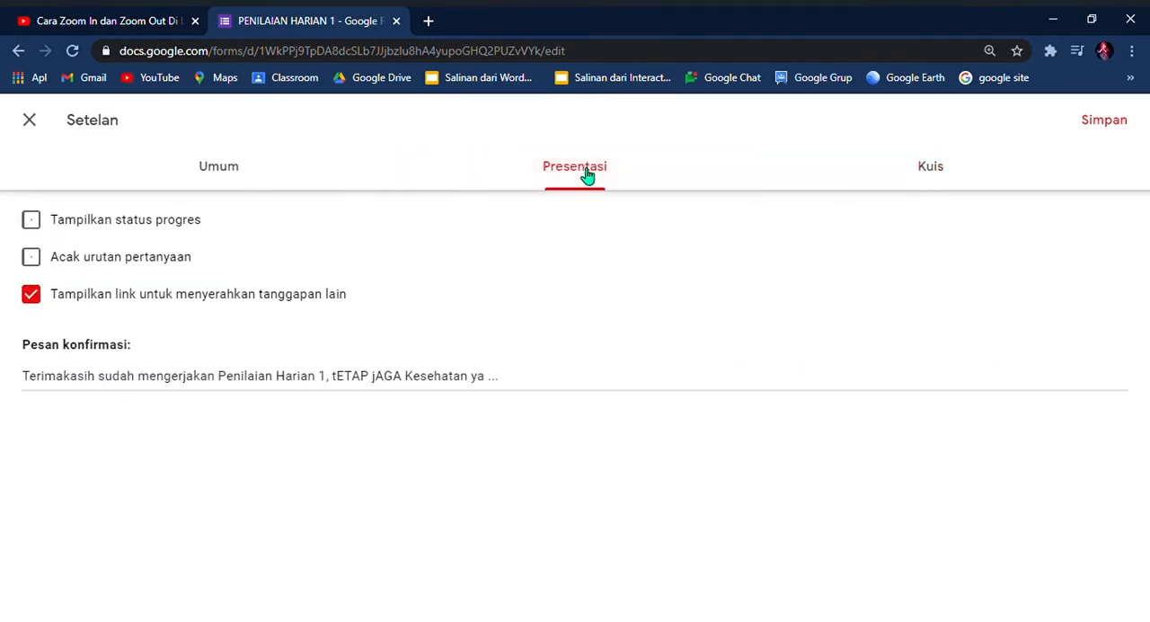
{"action": "left_click", "coordinate": [239, 168]}
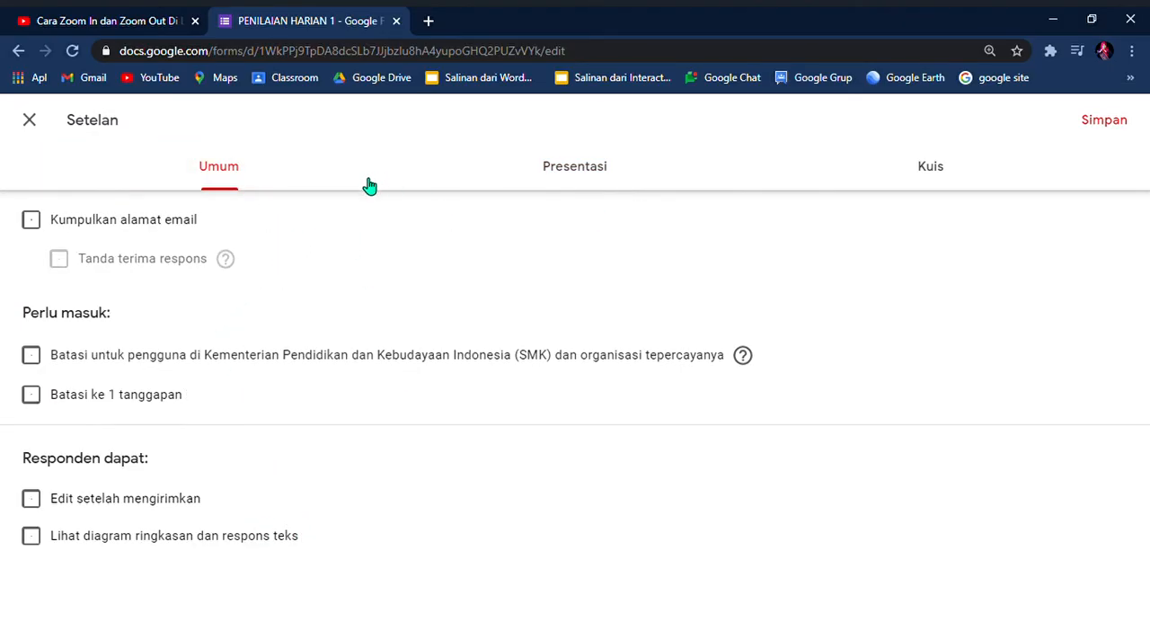
{"action": "left_click", "coordinate": [1113, 121]}
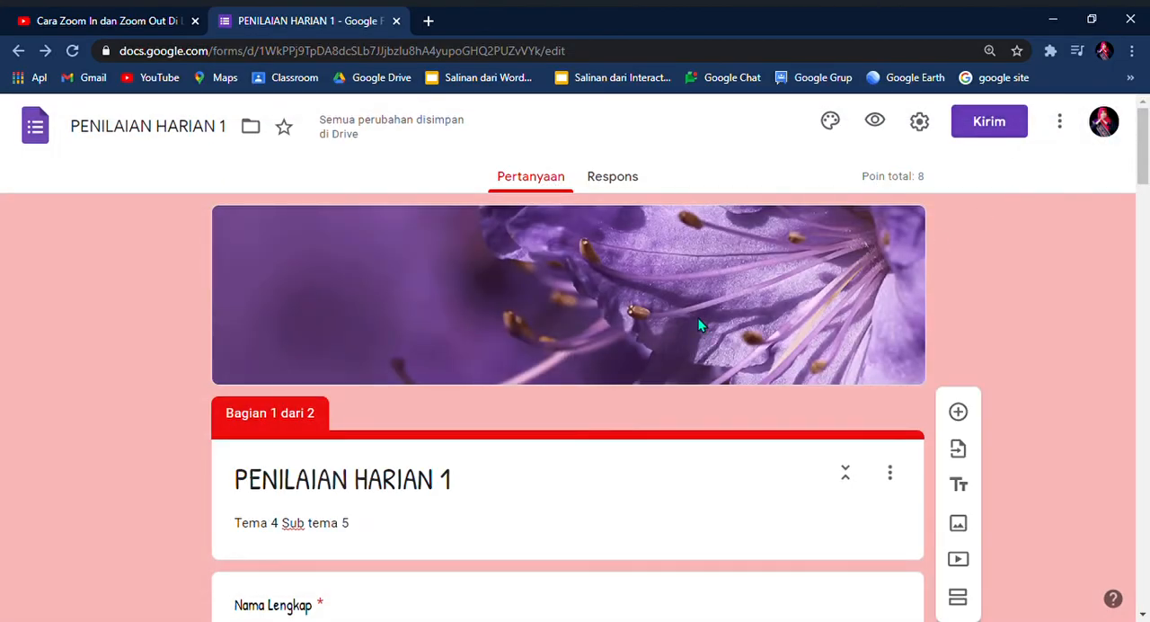
{"action": "scroll", "coordinate": [485, 482], "scroll_direction": "down", "scroll_amount": 2}
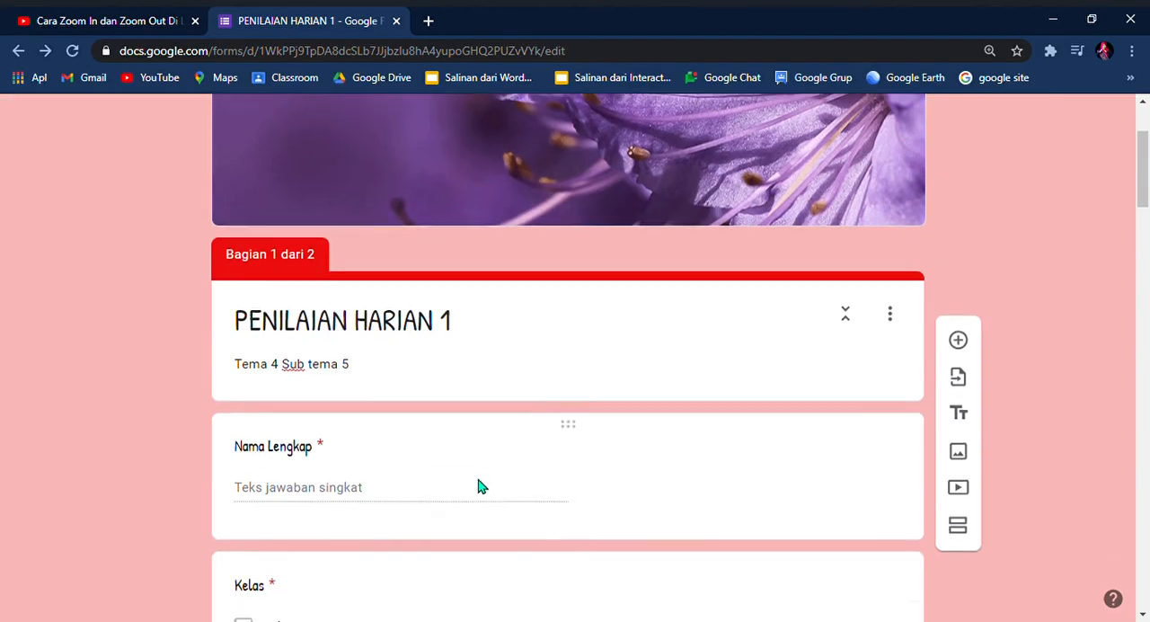
{"action": "scroll", "coordinate": [479, 487], "scroll_direction": "down", "scroll_amount": 4}
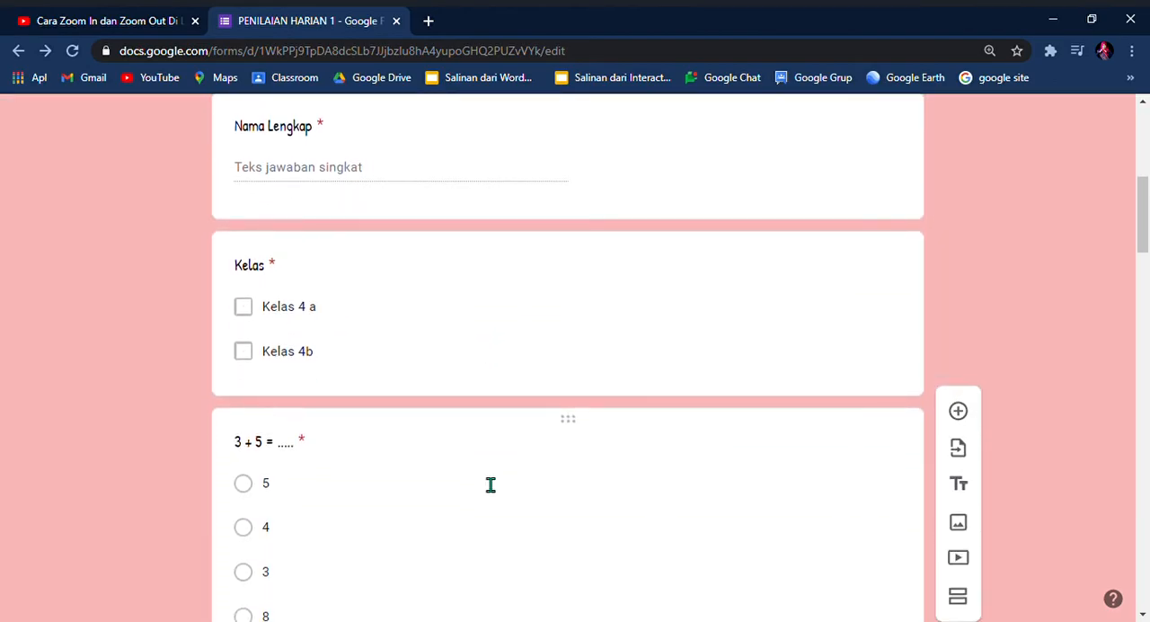
{"action": "scroll", "coordinate": [485, 481], "scroll_direction": "down", "scroll_amount": 3}
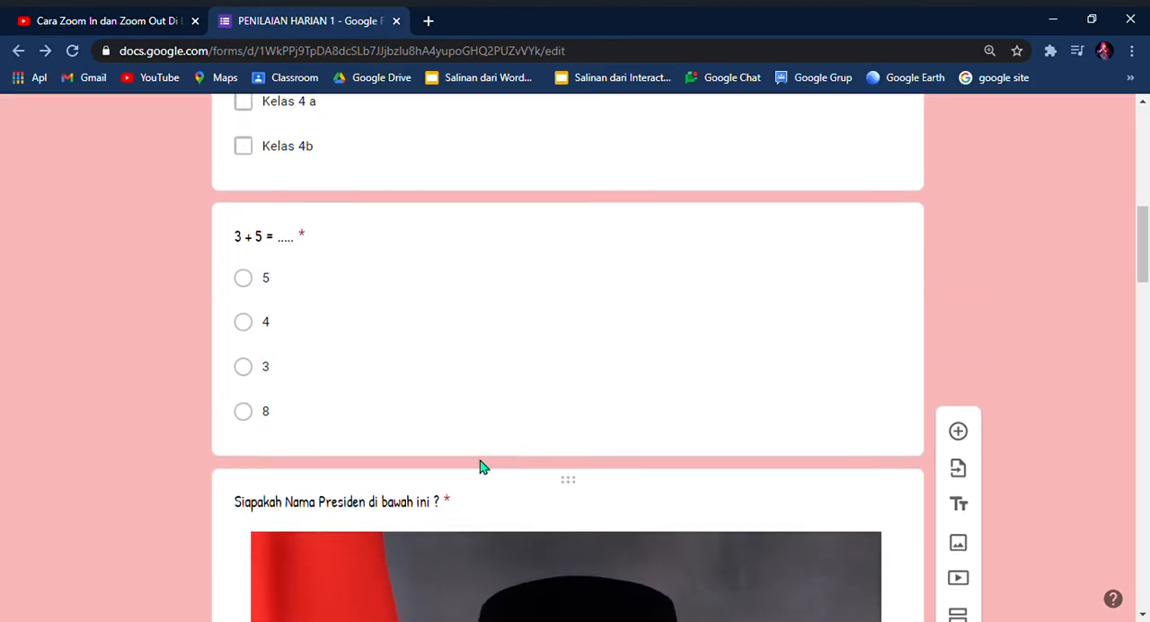
{"action": "scroll", "coordinate": [482, 459], "scroll_direction": "up", "scroll_amount": 6}
{"action": "scroll", "coordinate": [486, 448], "scroll_direction": "up", "scroll_amount": 2}
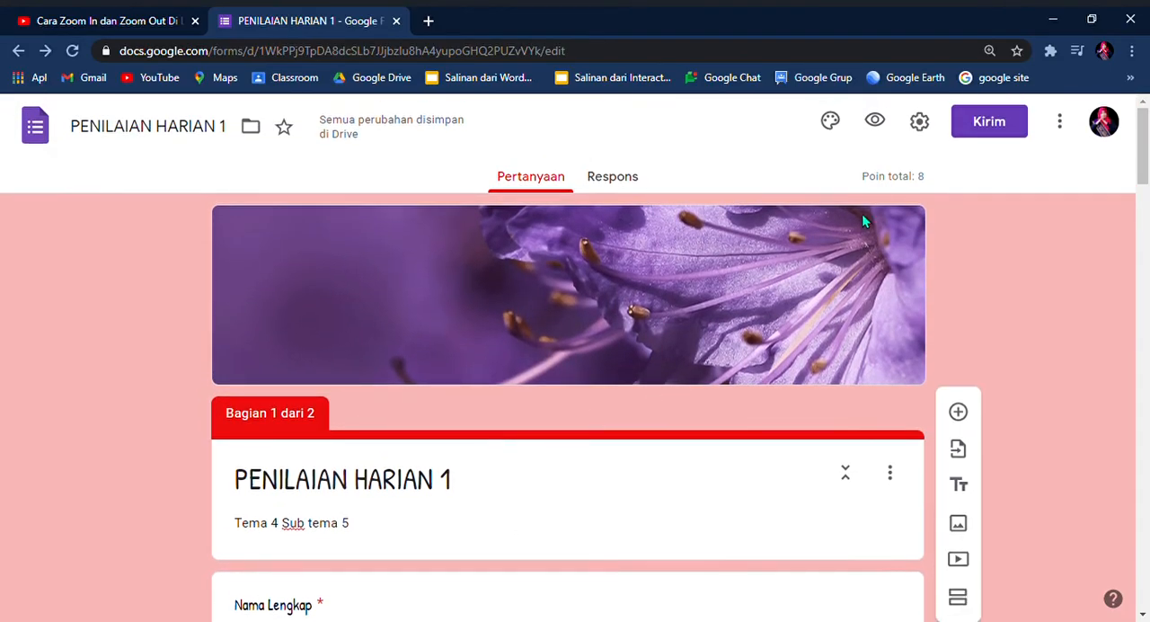
Step: Get the form's sharing link with a shortened URL, copy it and close the send options
{"action": "left_click", "coordinate": [992, 131]}
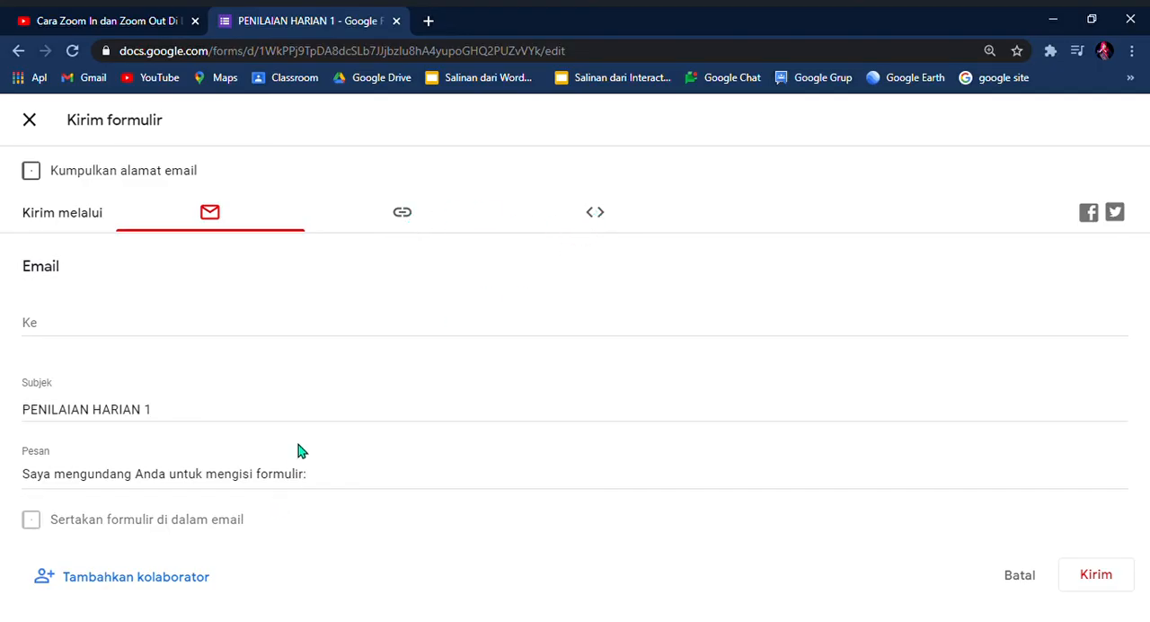
{"action": "left_click", "coordinate": [404, 218]}
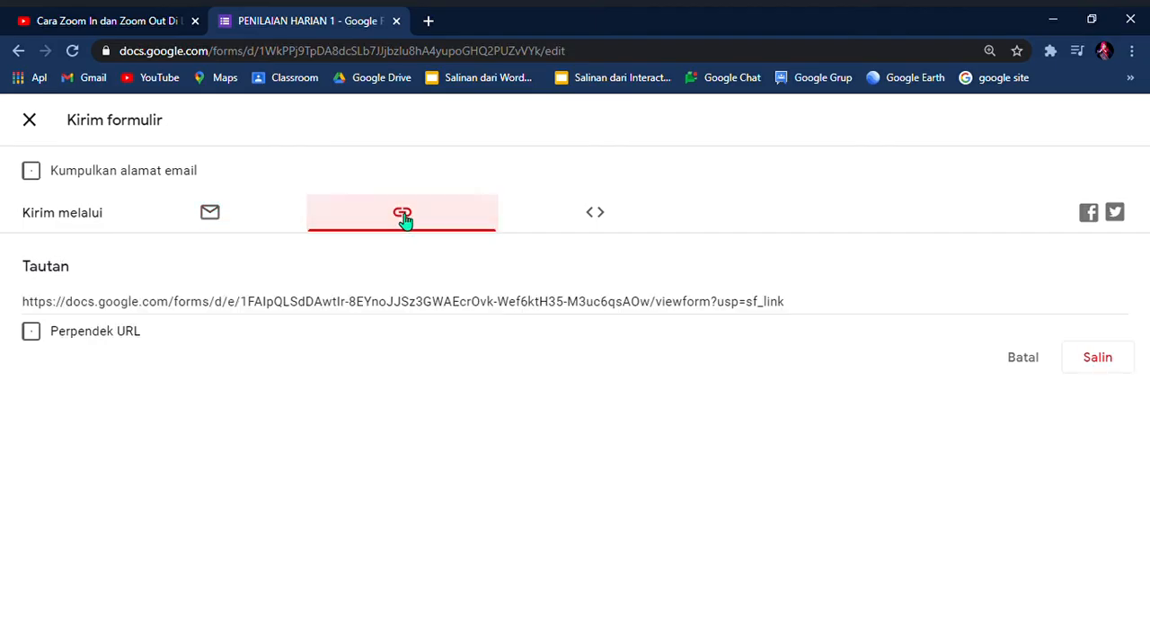
{"action": "left_click", "coordinate": [33, 332]}
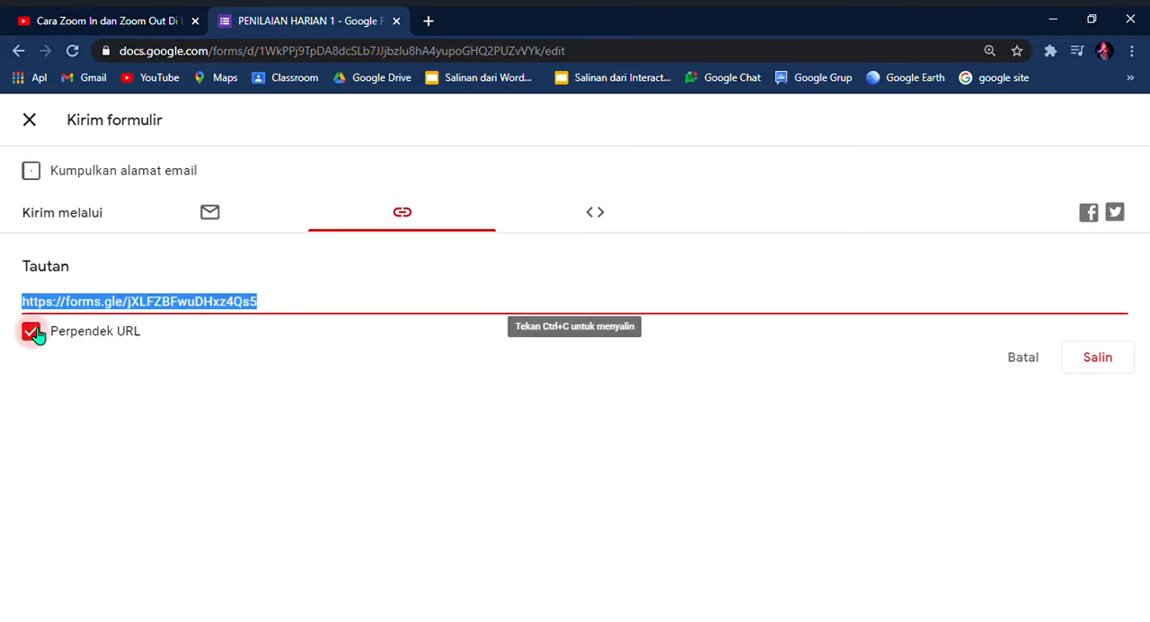
{"action": "left_click", "coordinate": [1097, 368]}
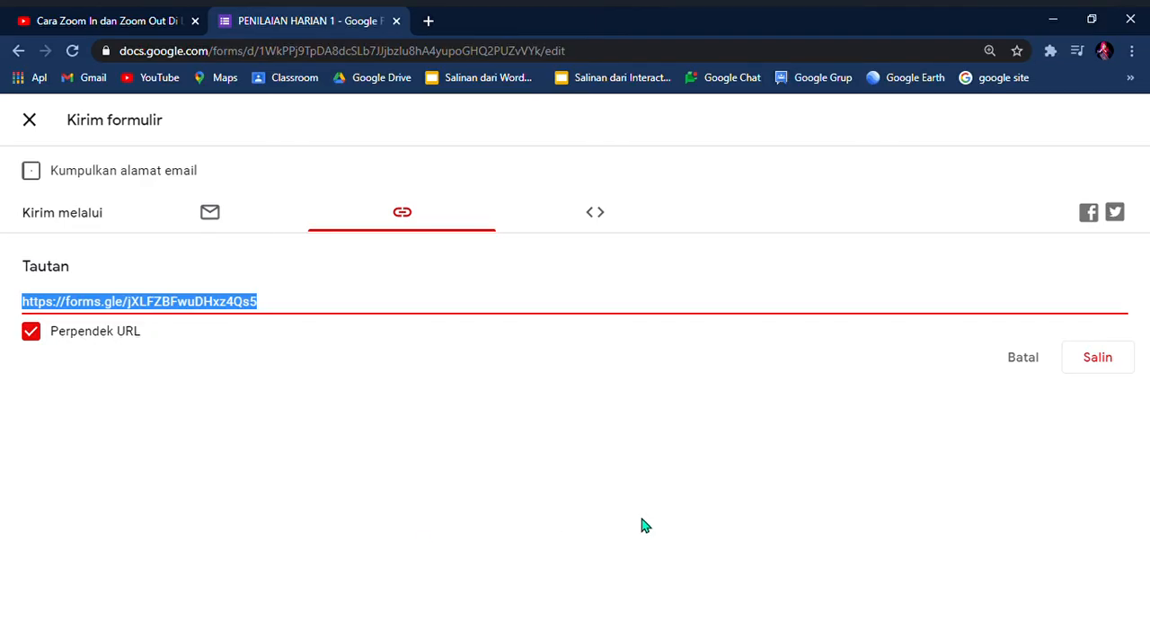
{"action": "left_click", "coordinate": [38, 127]}
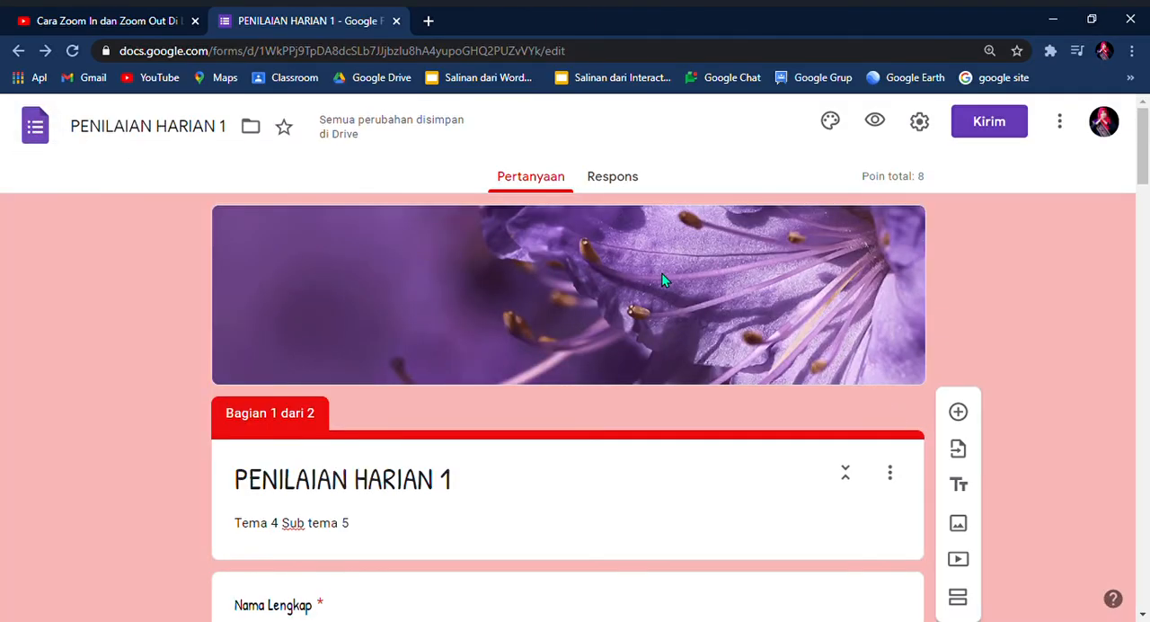
Step: In the form's responses view, stop accepting responses and turn acceptance back on
{"action": "left_click", "coordinate": [630, 182]}
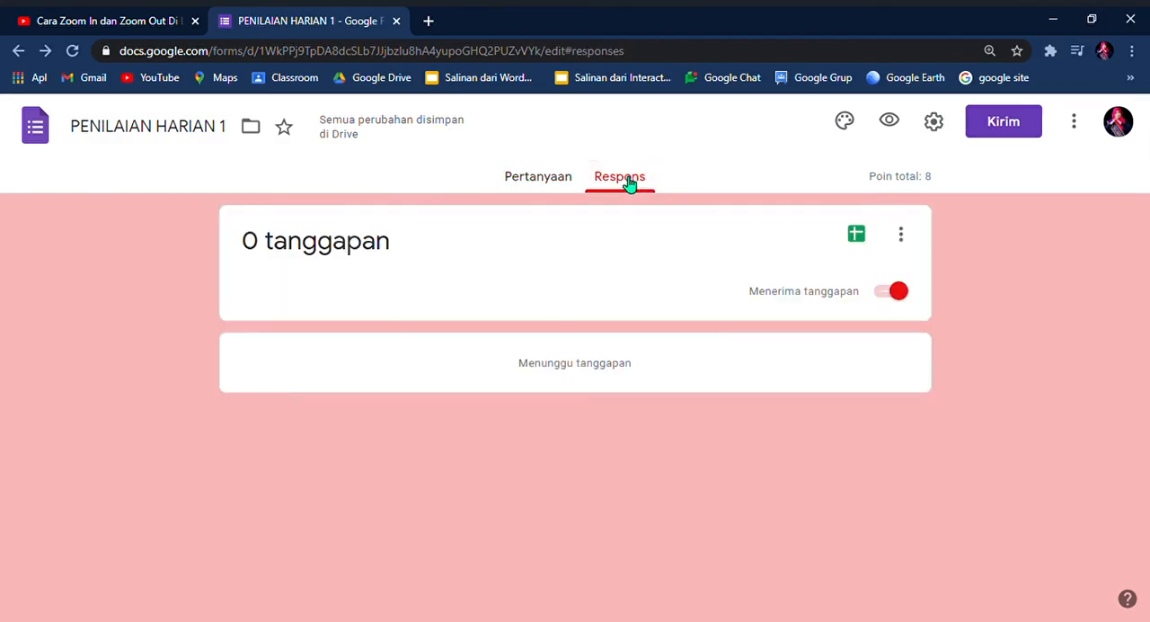
{"action": "left_click", "coordinate": [896, 296]}
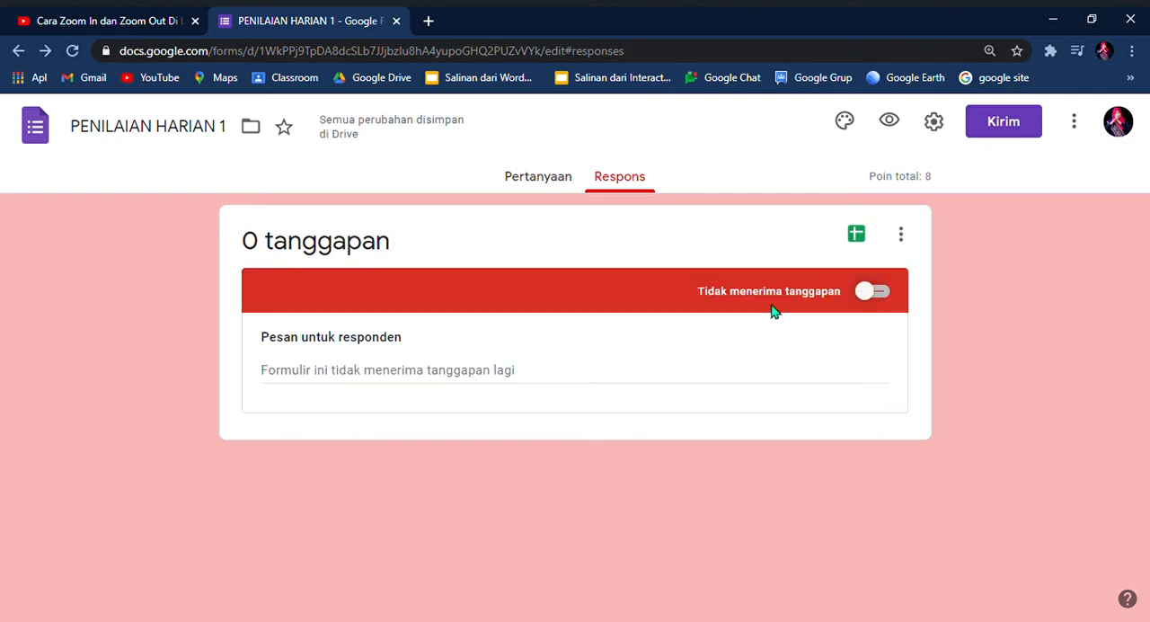
{"action": "left_click", "coordinate": [889, 298]}
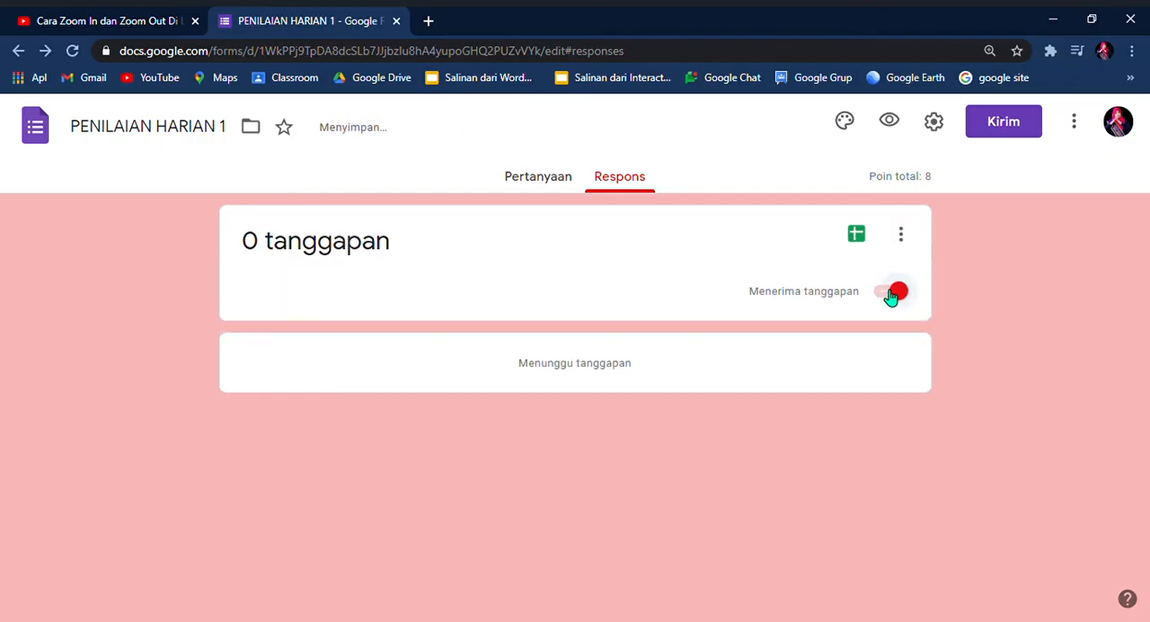
Step: Create a new spreadsheet as the destination for the form's responses
{"action": "left_click", "coordinate": [858, 236]}
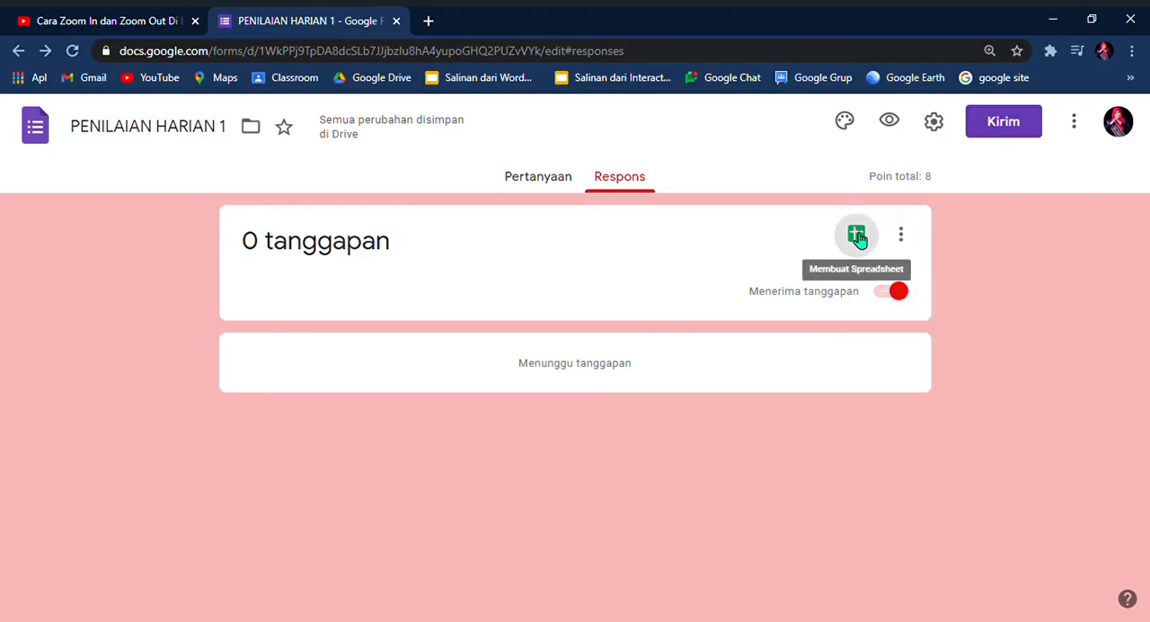
{"action": "left_click", "coordinate": [856, 237]}
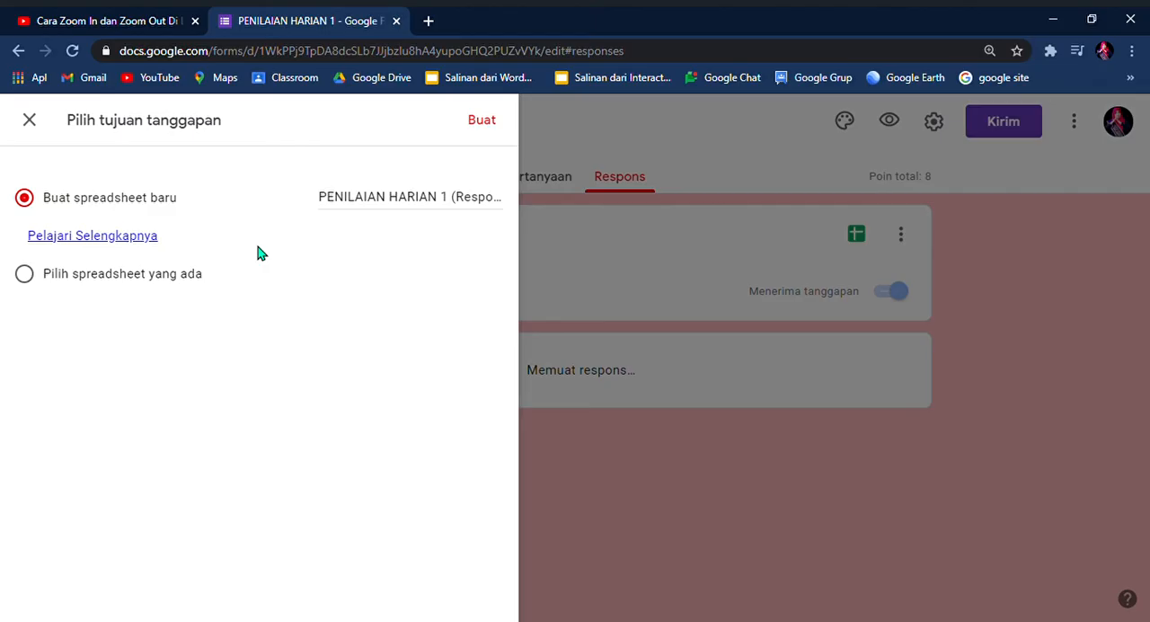
{"action": "left_click", "coordinate": [483, 121]}
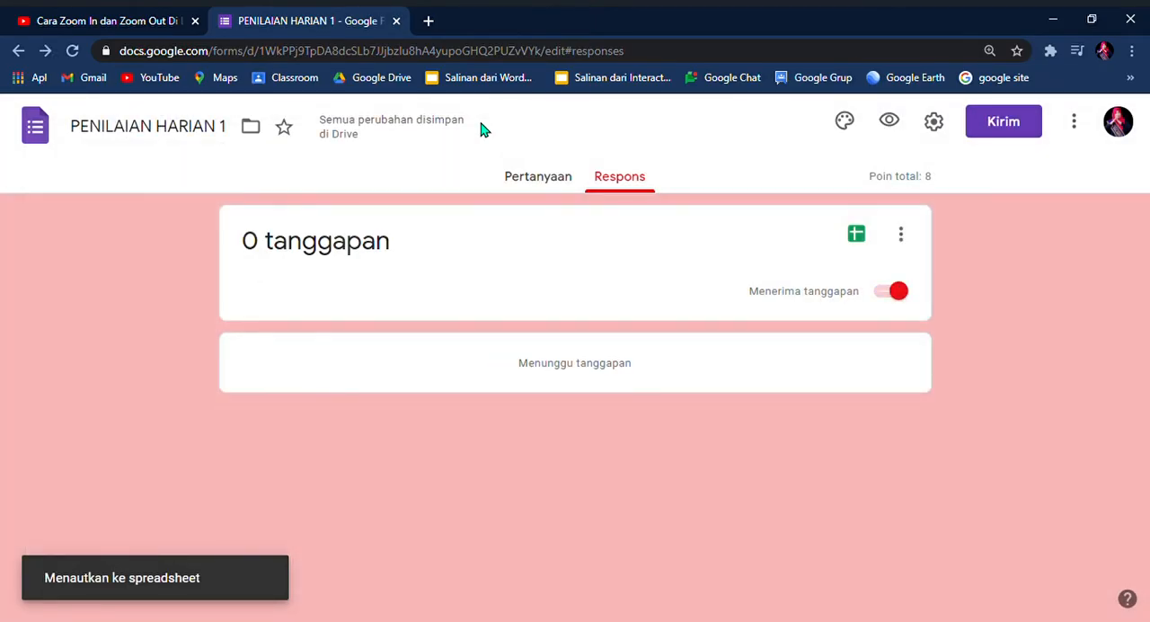
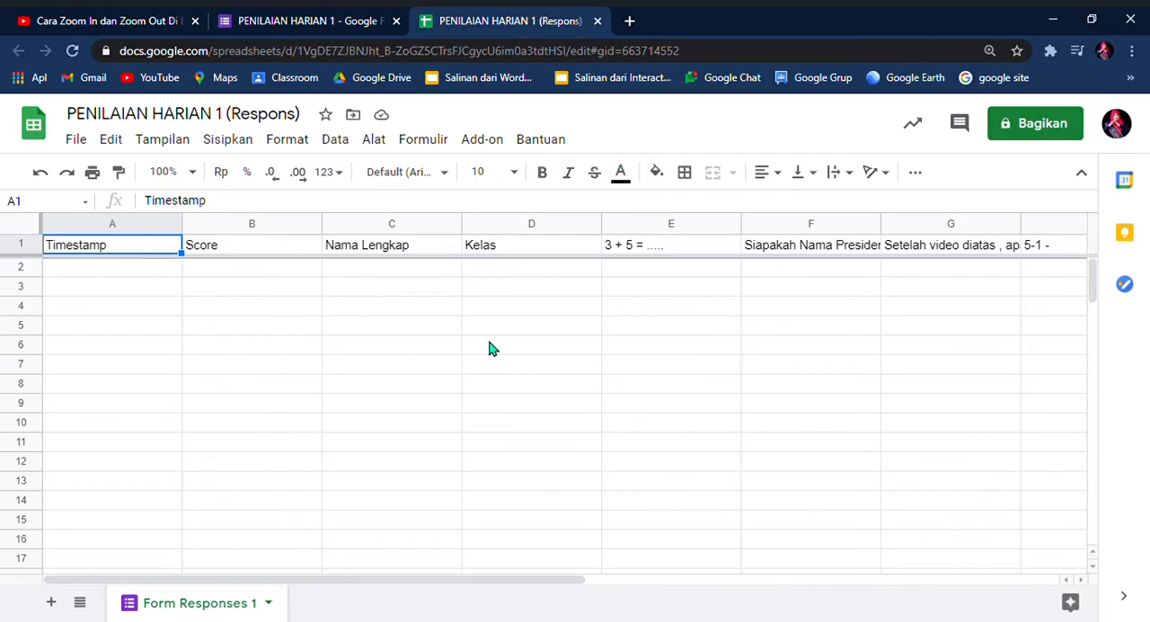
Step: Return to the form's questions, preview the form and look through all questions in its first section
{"action": "left_click", "coordinate": [267, 16]}
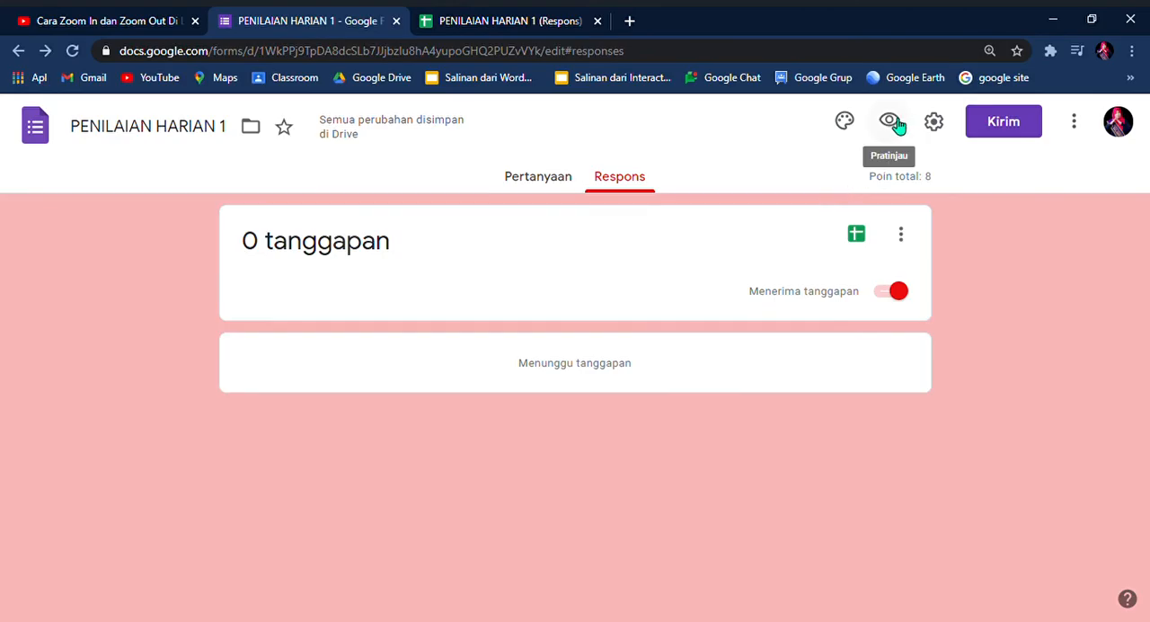
{"action": "left_click", "coordinate": [554, 187]}
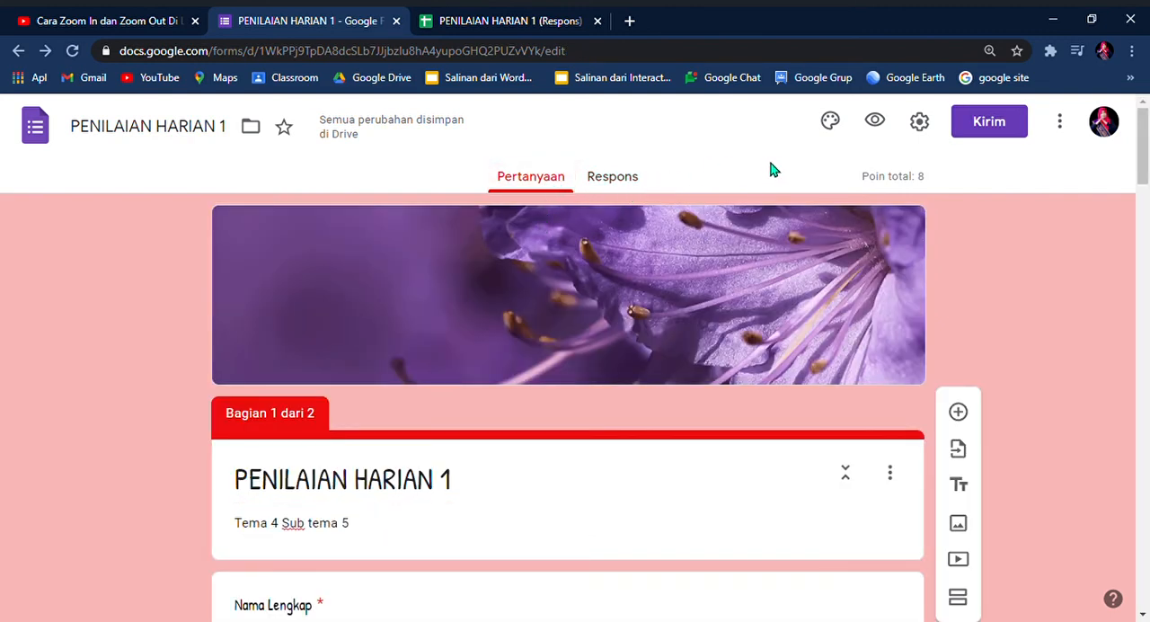
{"action": "left_click", "coordinate": [876, 123]}
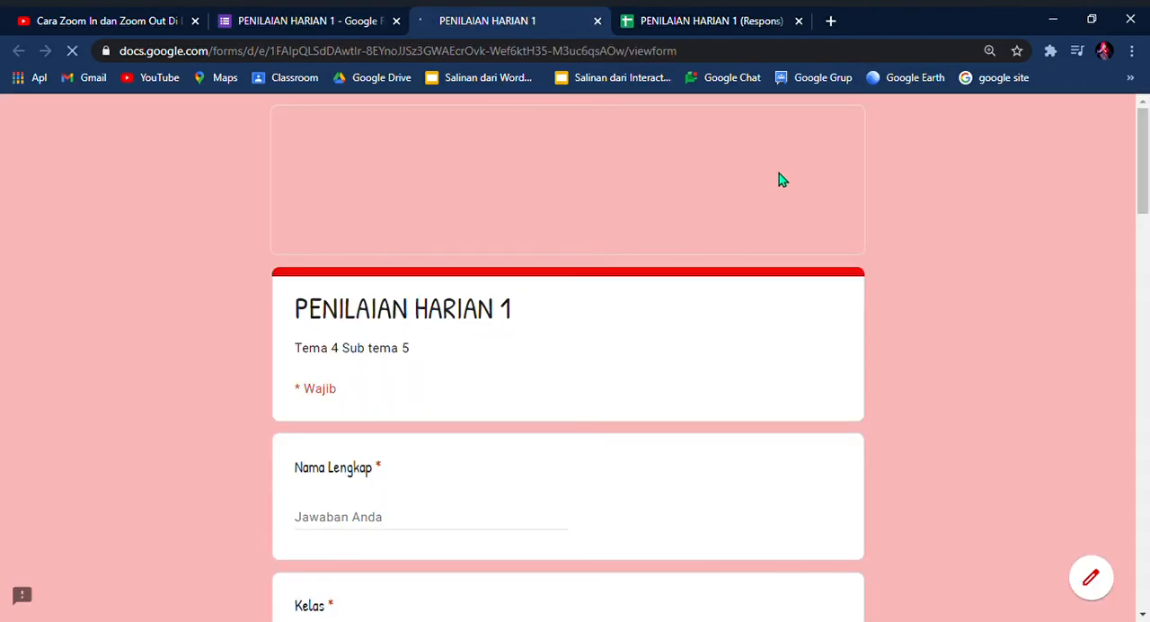
{"action": "scroll", "coordinate": [715, 317], "scroll_direction": "down", "scroll_amount": 1}
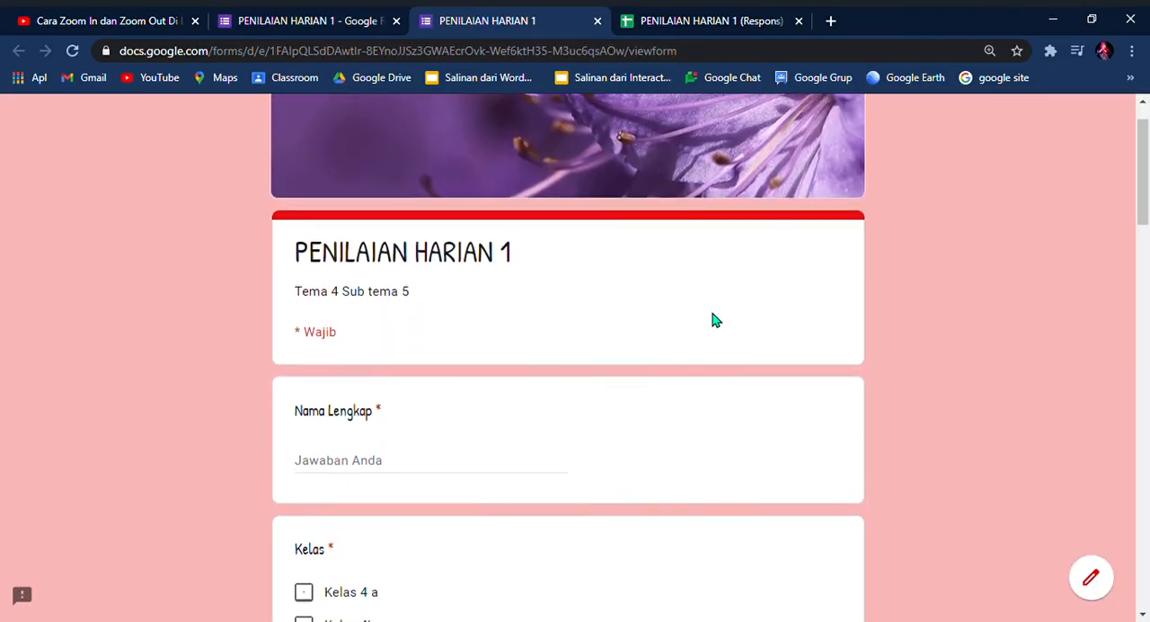
{"action": "scroll", "coordinate": [714, 320], "scroll_direction": "down", "scroll_amount": 3}
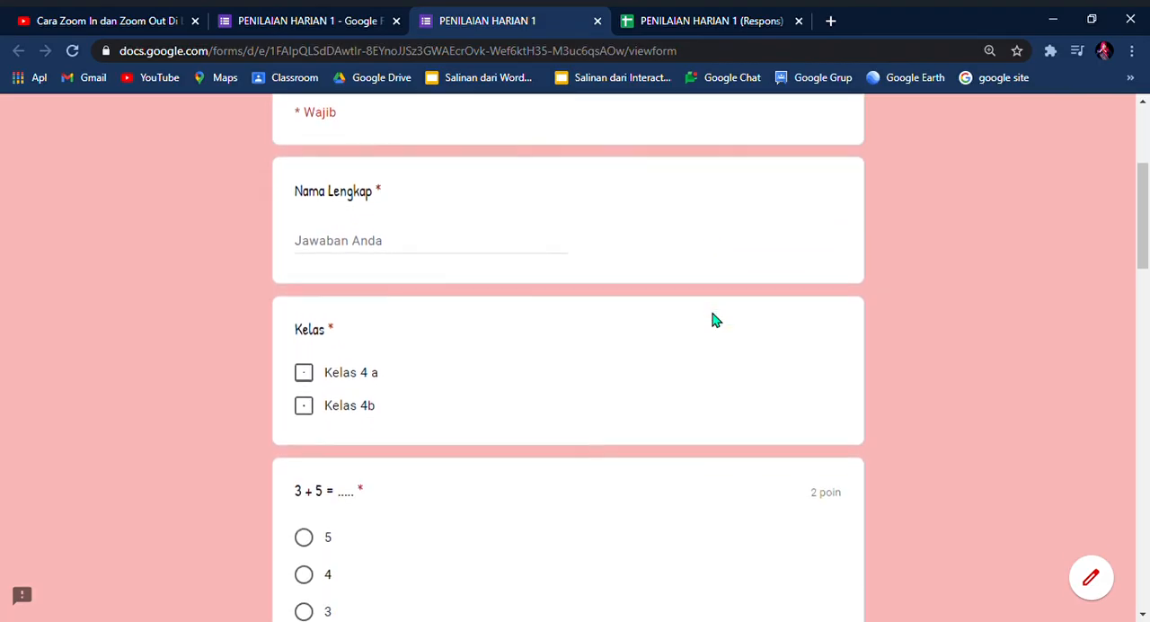
{"action": "scroll", "coordinate": [714, 320], "scroll_direction": "down", "scroll_amount": 10}
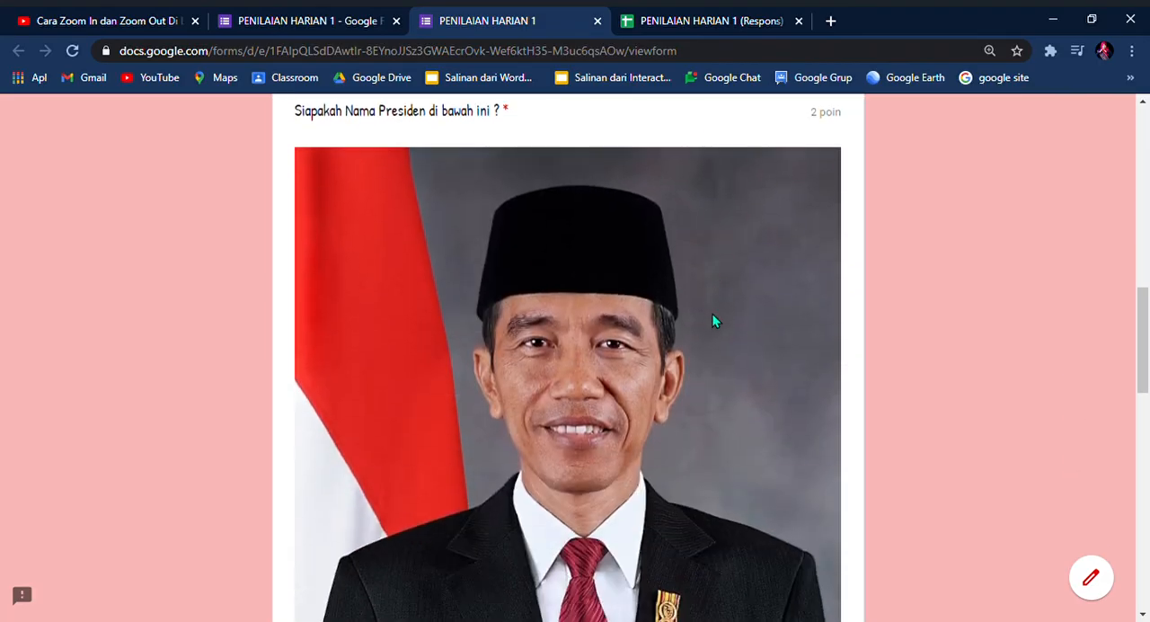
{"action": "scroll", "coordinate": [713, 321], "scroll_direction": "down", "scroll_amount": 12}
{"action": "scroll", "coordinate": [710, 324], "scroll_direction": "down", "scroll_amount": 5}
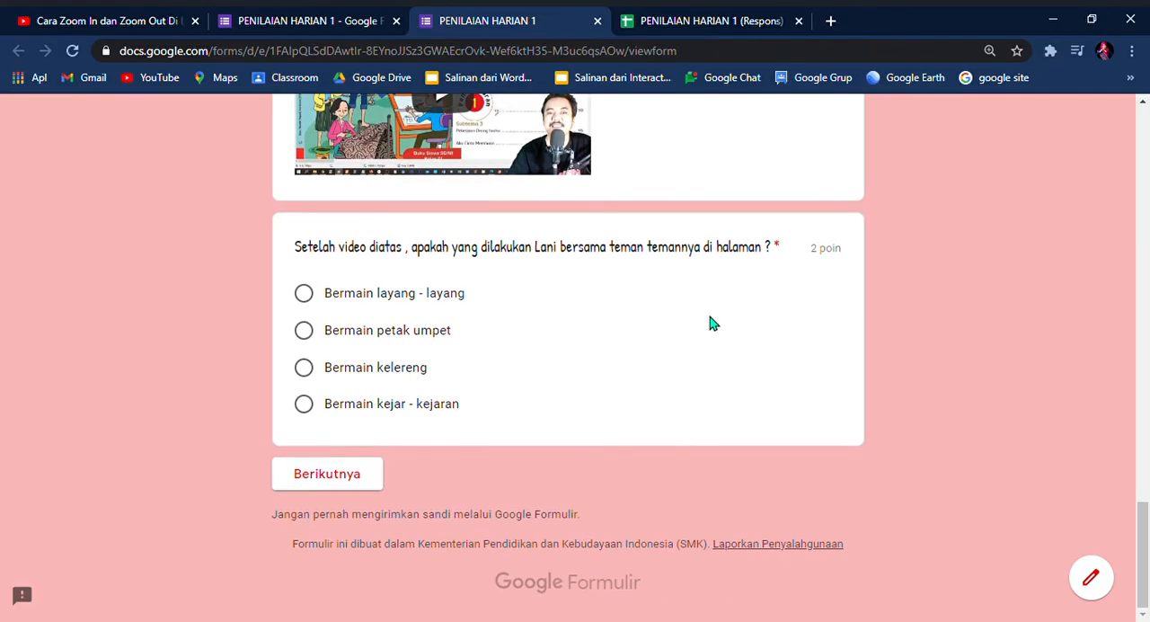
{"action": "scroll", "coordinate": [714, 322], "scroll_direction": "up", "scroll_amount": 1}
{"action": "scroll", "coordinate": [717, 314], "scroll_direction": "down", "scroll_amount": 1}
Step: Try to advance to the preview's next section with the required questions left unanswered, checking the fields between attempts
{"action": "left_click", "coordinate": [332, 484]}
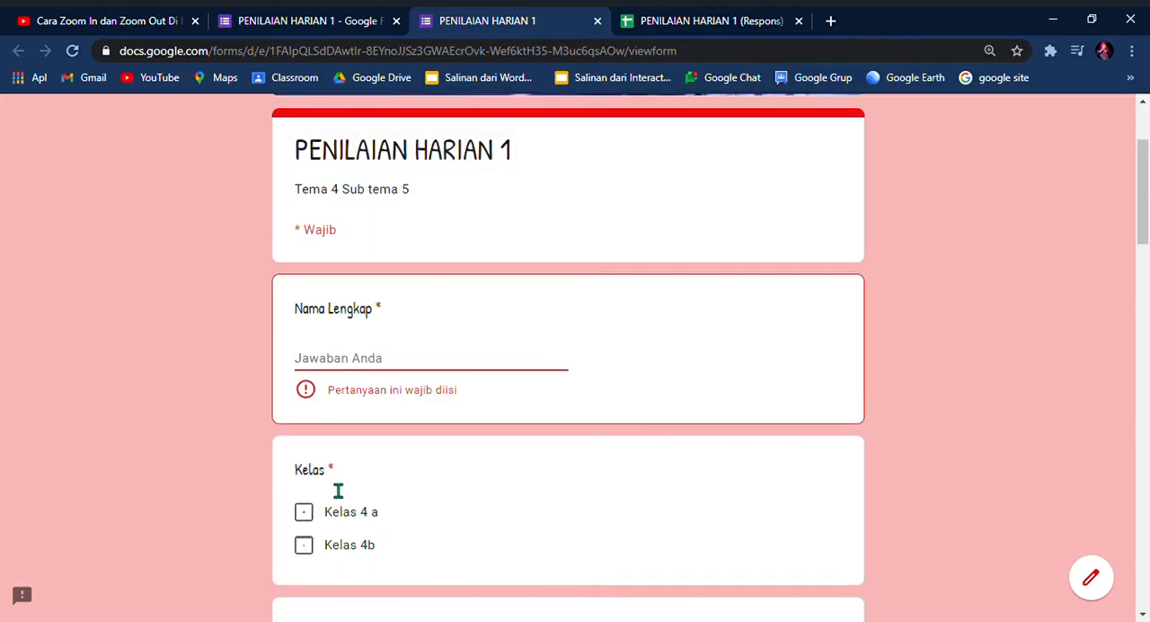
{"action": "scroll", "coordinate": [517, 447], "scroll_direction": "down", "scroll_amount": 3}
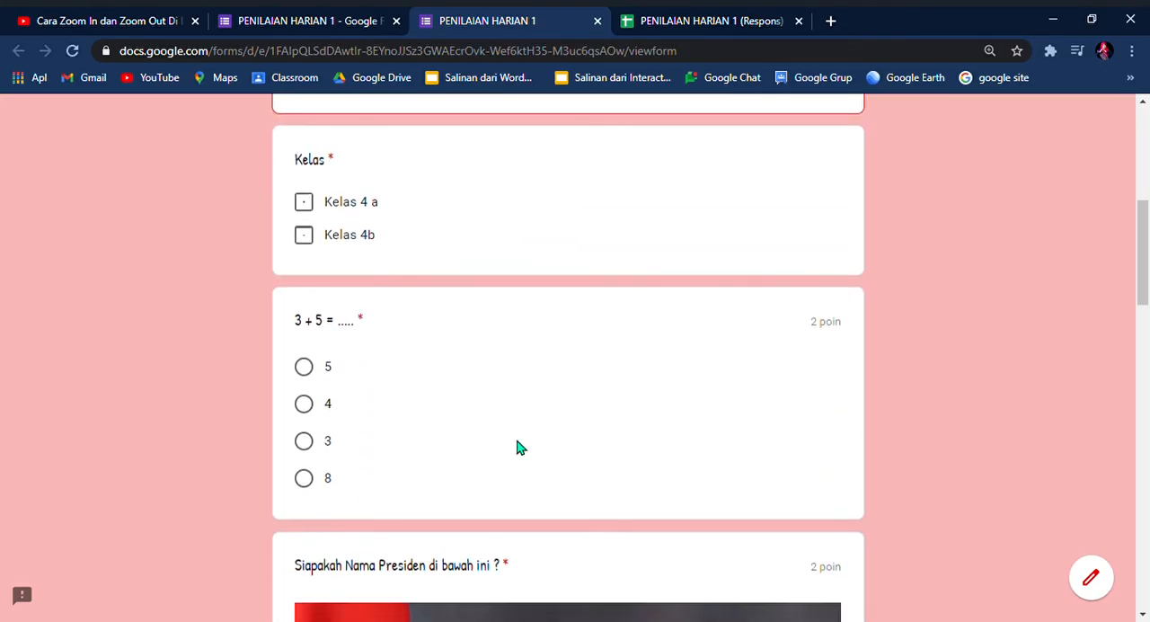
{"action": "scroll", "coordinate": [517, 446], "scroll_direction": "down", "scroll_amount": 2}
{"action": "scroll", "coordinate": [517, 440], "scroll_direction": "up", "scroll_amount": 2}
{"action": "scroll", "coordinate": [517, 444], "scroll_direction": "up", "scroll_amount": 2}
{"action": "scroll", "coordinate": [518, 441], "scroll_direction": "down", "scroll_amount": 7}
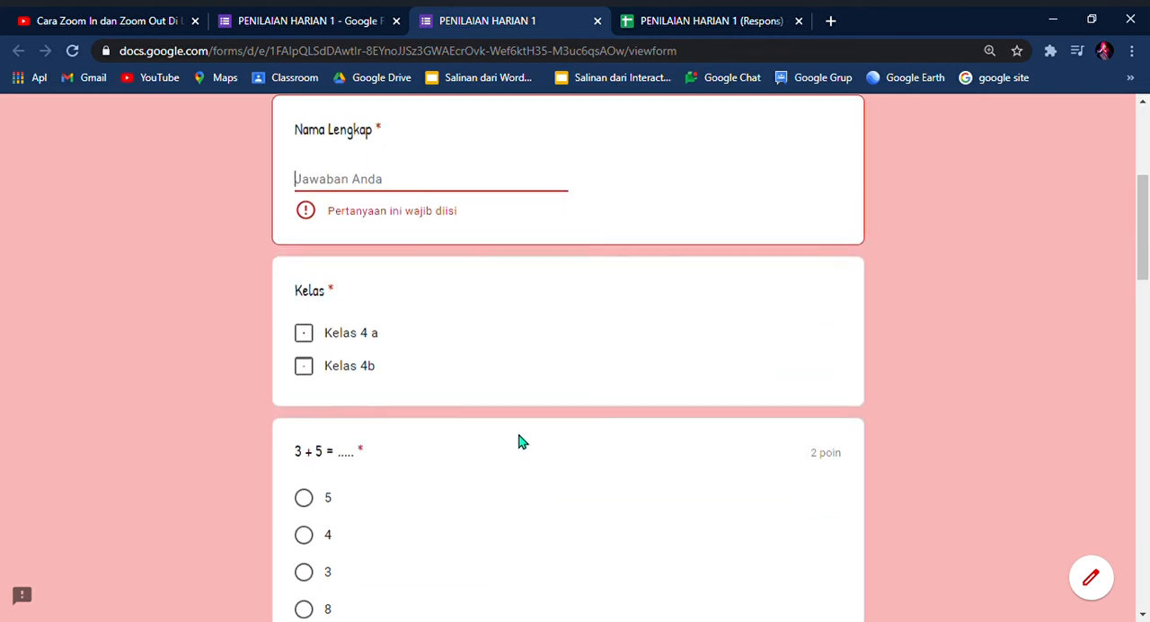
{"action": "scroll", "coordinate": [519, 440], "scroll_direction": "down", "scroll_amount": 11}
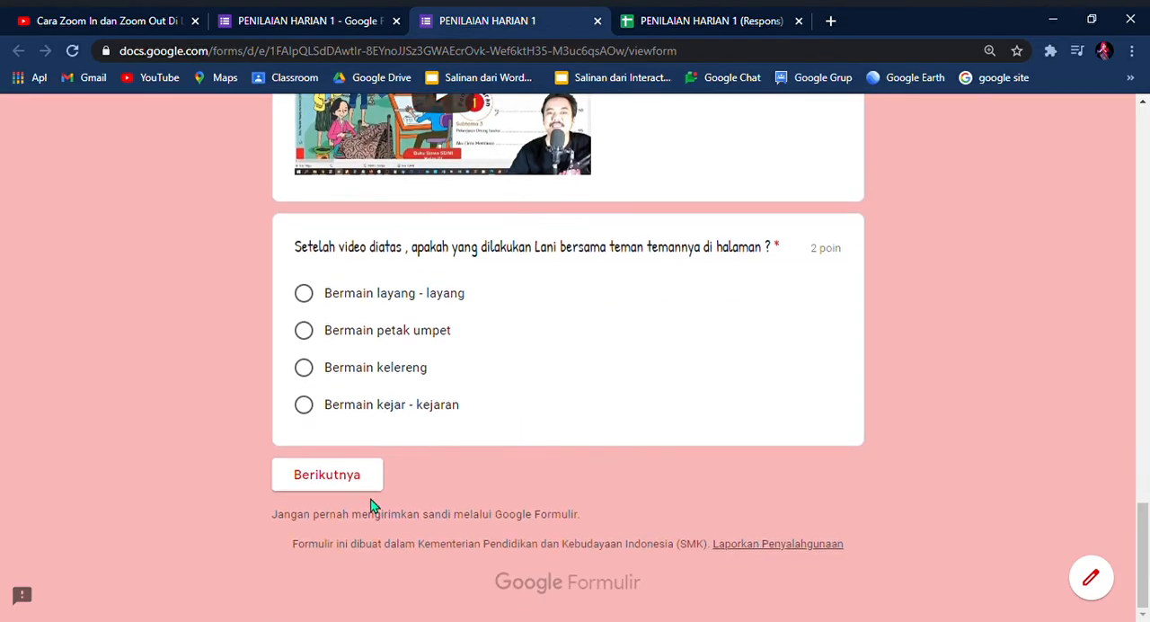
{"action": "left_click", "coordinate": [367, 490]}
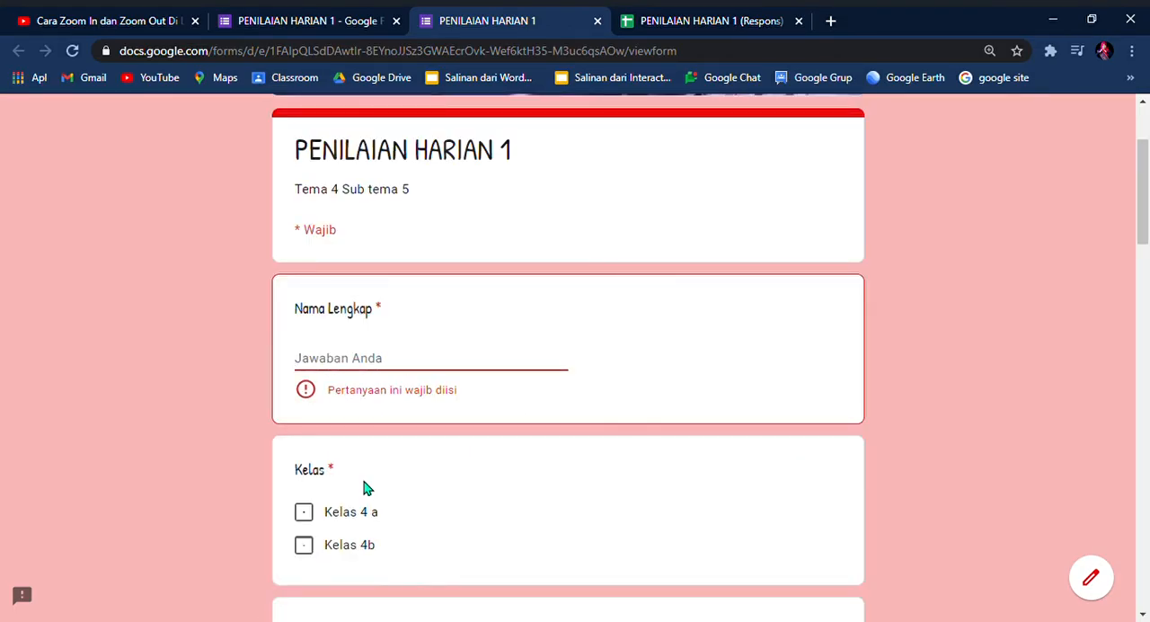
Step: Look over the first section's questions in the preview again, return to the form editor and close the preview
{"action": "scroll", "coordinate": [585, 491], "scroll_direction": "down", "scroll_amount": 3}
{"action": "left_click_drag", "start_coordinate": [1142, 277], "coordinate": [1102, 570]}
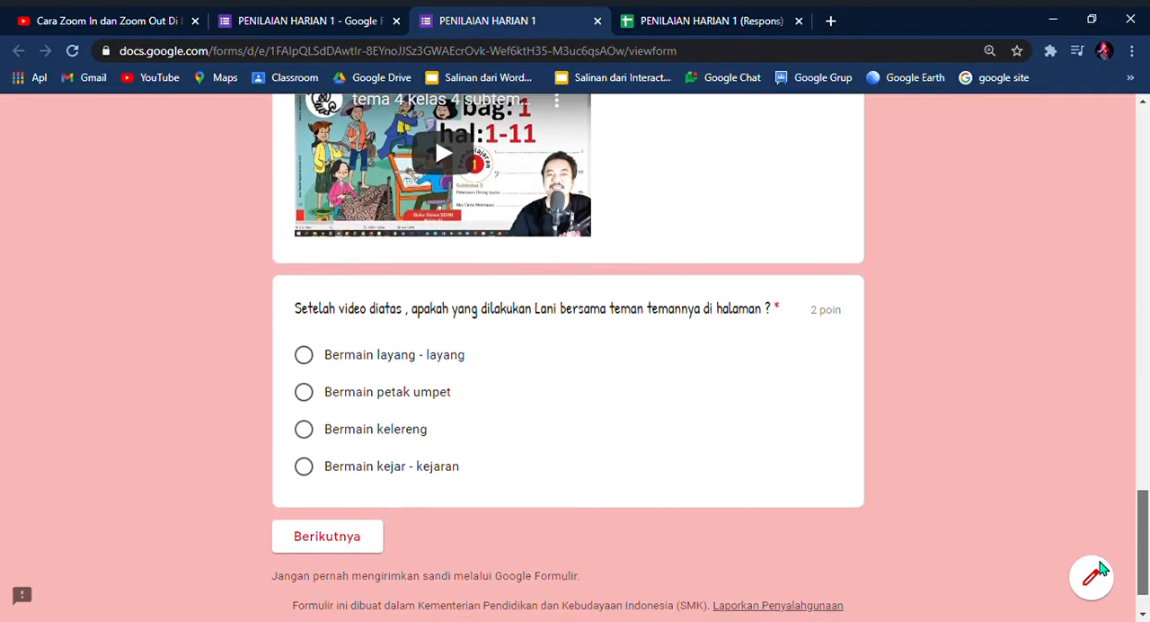
{"action": "scroll", "coordinate": [543, 445], "scroll_direction": "up", "scroll_amount": 1}
{"action": "scroll", "coordinate": [994, 493], "scroll_direction": "up", "scroll_amount": 3}
{"action": "scroll", "coordinate": [994, 493], "scroll_direction": "up", "scroll_amount": 7}
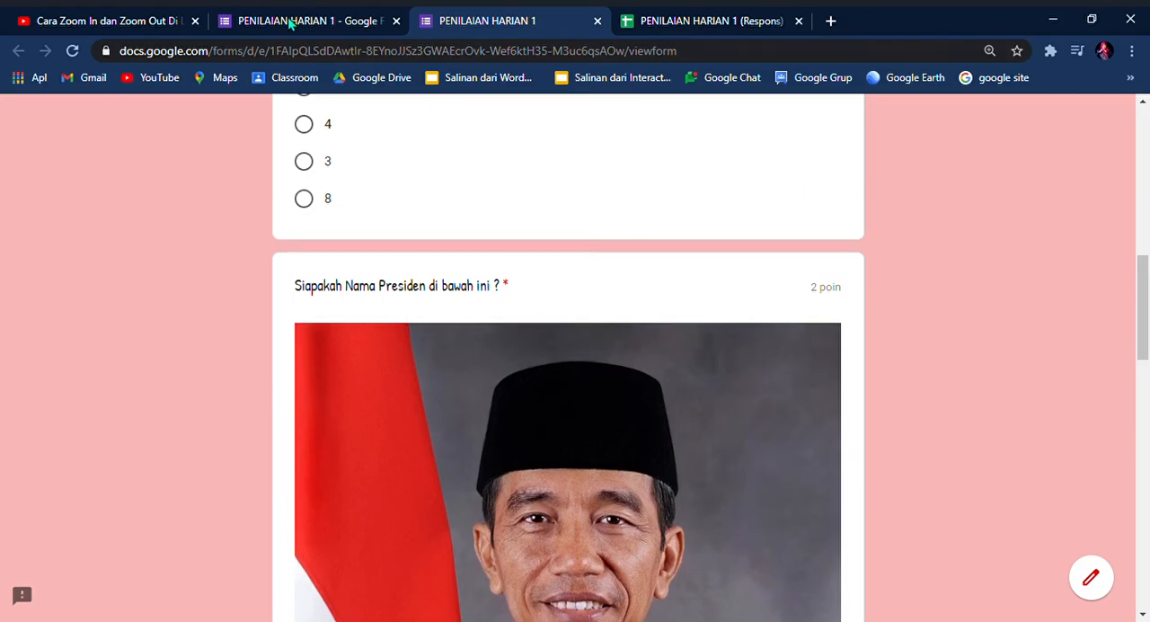
{"action": "left_click", "coordinate": [291, 22]}
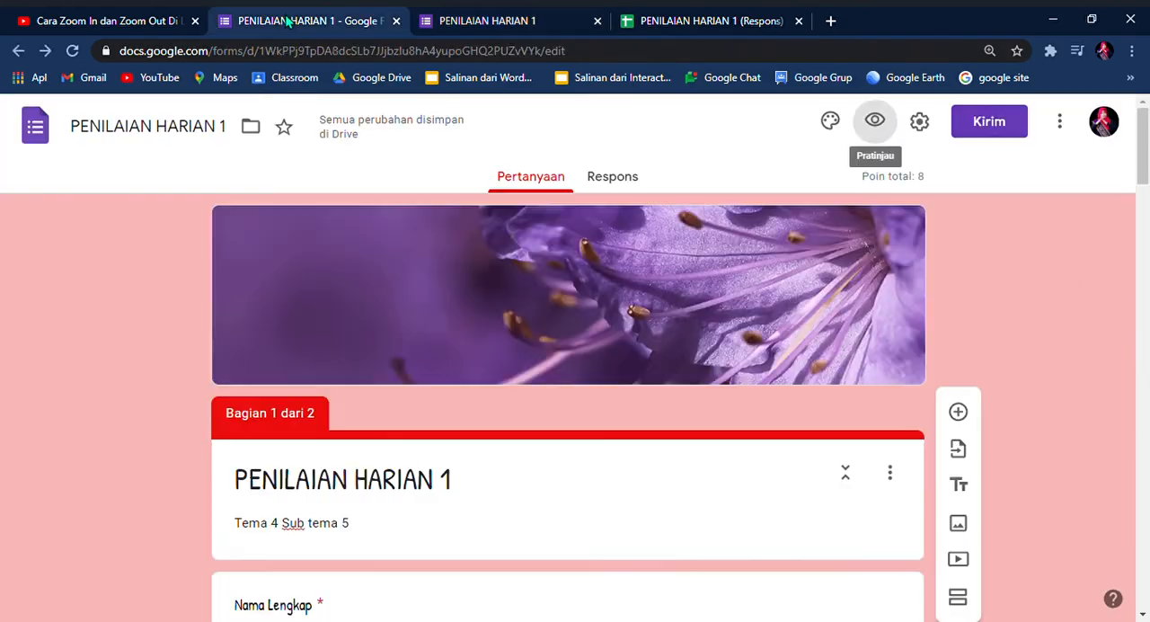
{"action": "left_click", "coordinate": [597, 21]}
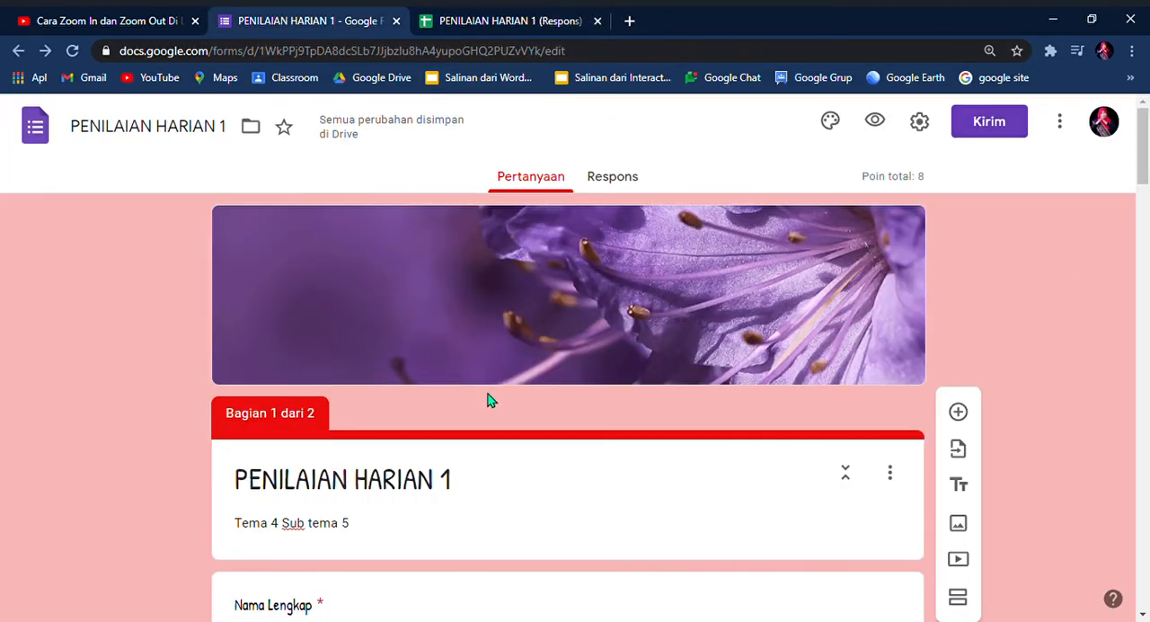
Step: Review the first section's header and questions in the form editor, from the title to the president picture question
{"action": "scroll", "coordinate": [488, 400], "scroll_direction": "down", "scroll_amount": 2}
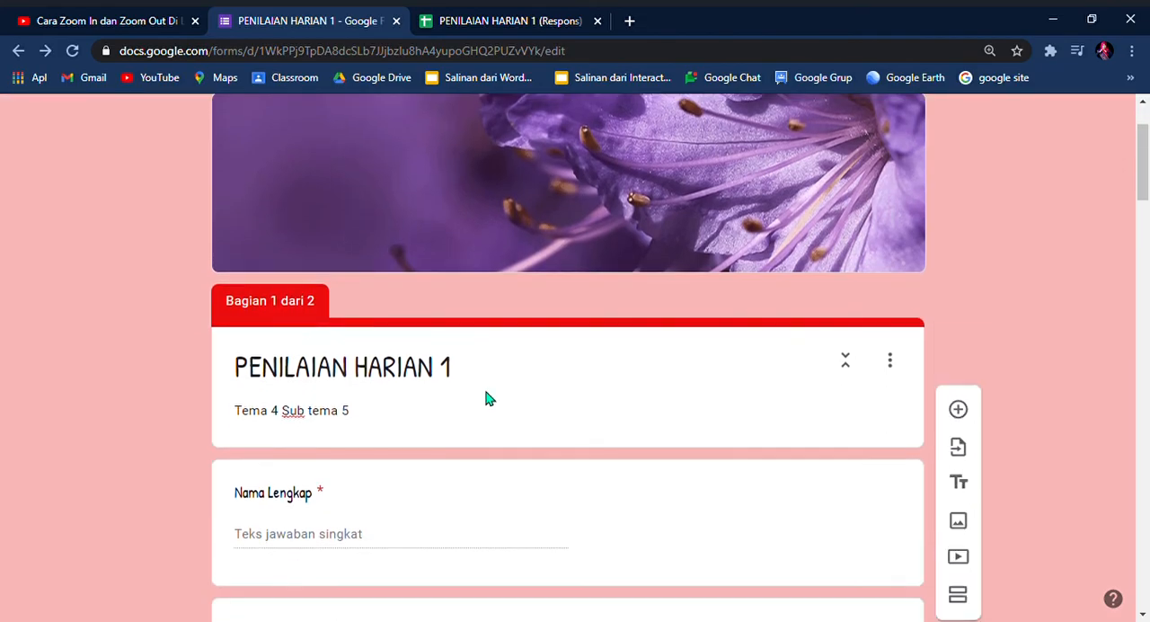
{"action": "scroll", "coordinate": [488, 400], "scroll_direction": "down", "scroll_amount": 5}
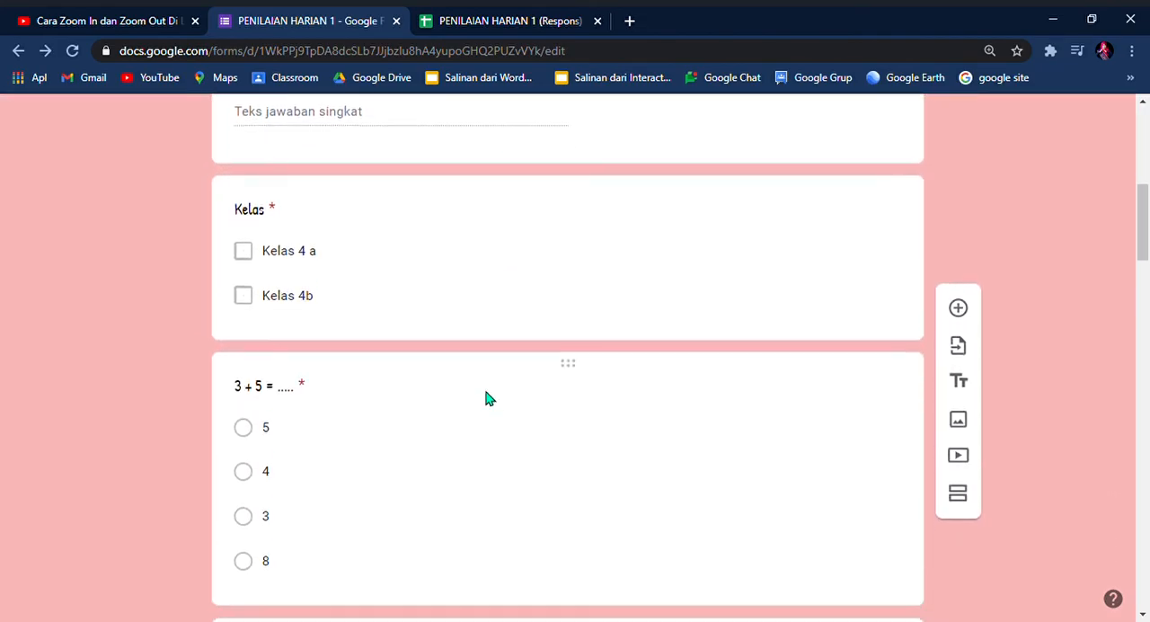
{"action": "scroll", "coordinate": [485, 398], "scroll_direction": "down", "scroll_amount": 4}
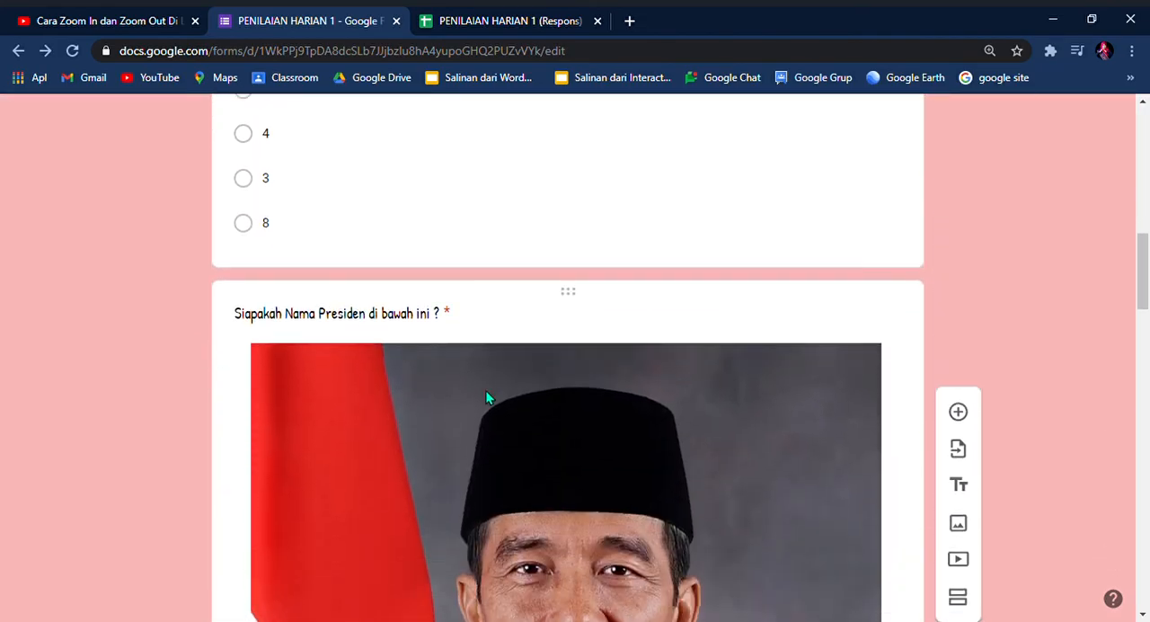
{"action": "scroll", "coordinate": [486, 396], "scroll_direction": "down", "scroll_amount": 2}
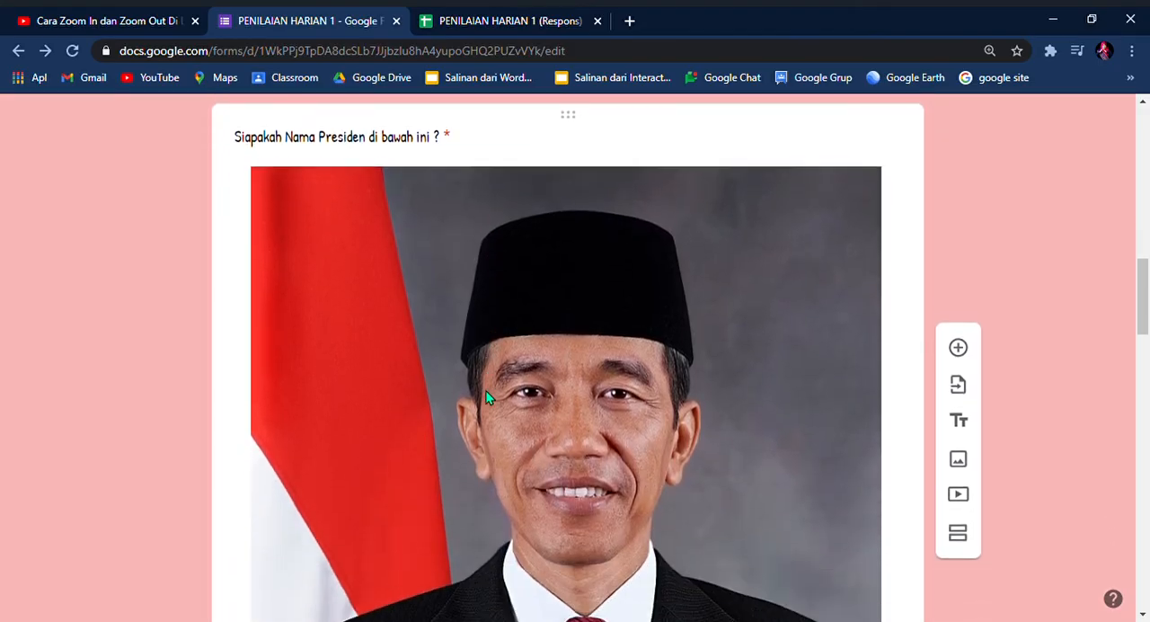
{"action": "scroll", "coordinate": [503, 389], "scroll_direction": "up", "scroll_amount": 8}
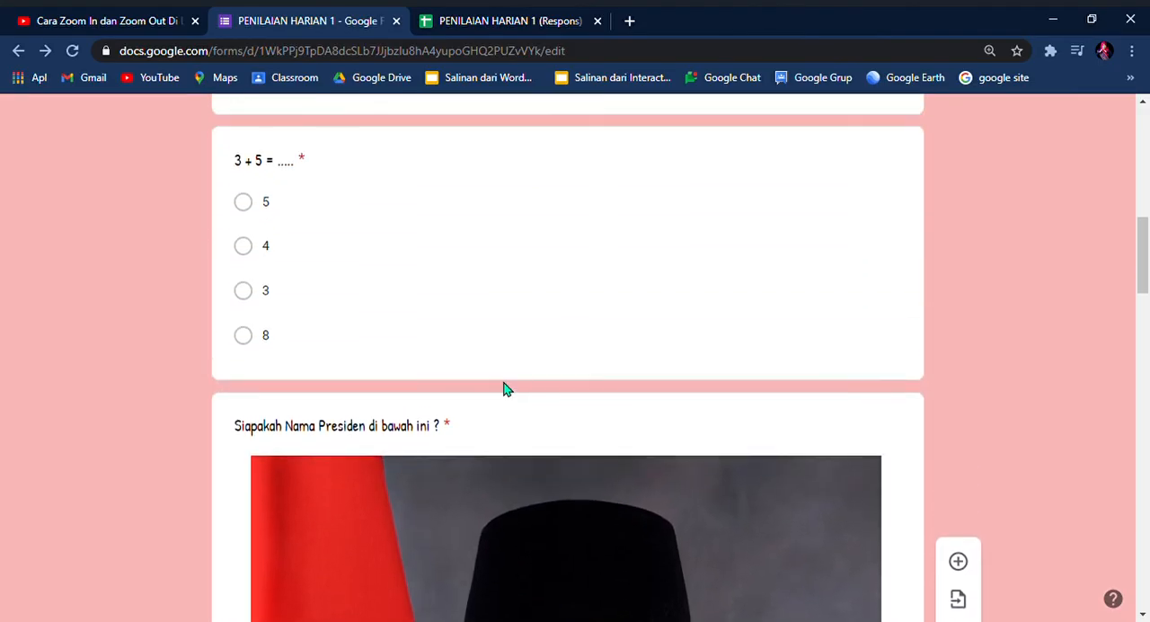
{"action": "scroll", "coordinate": [516, 394], "scroll_direction": "up", "scroll_amount": 5}
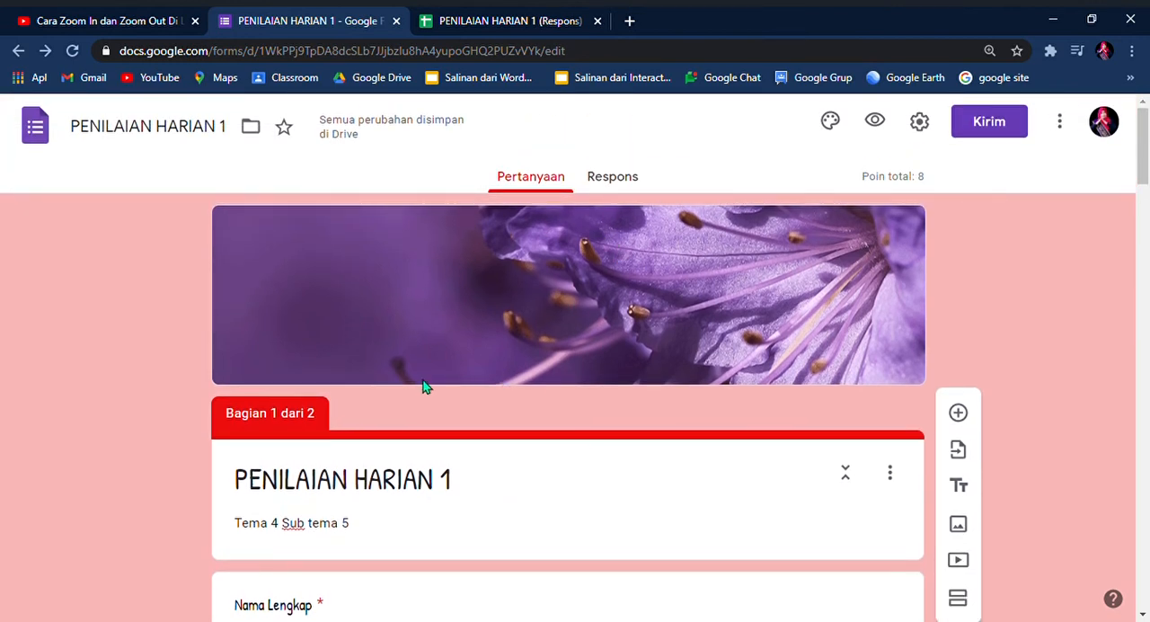
{"action": "scroll", "coordinate": [426, 383], "scroll_direction": "down", "scroll_amount": 2}
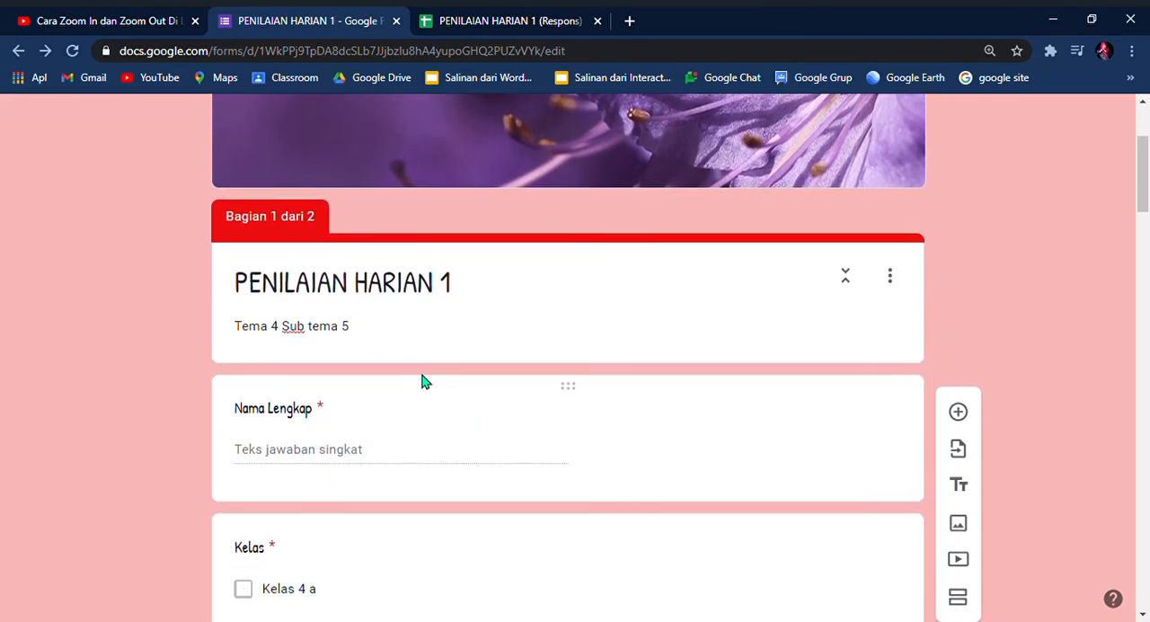
{"action": "scroll", "coordinate": [426, 383], "scroll_direction": "down", "scroll_amount": 3}
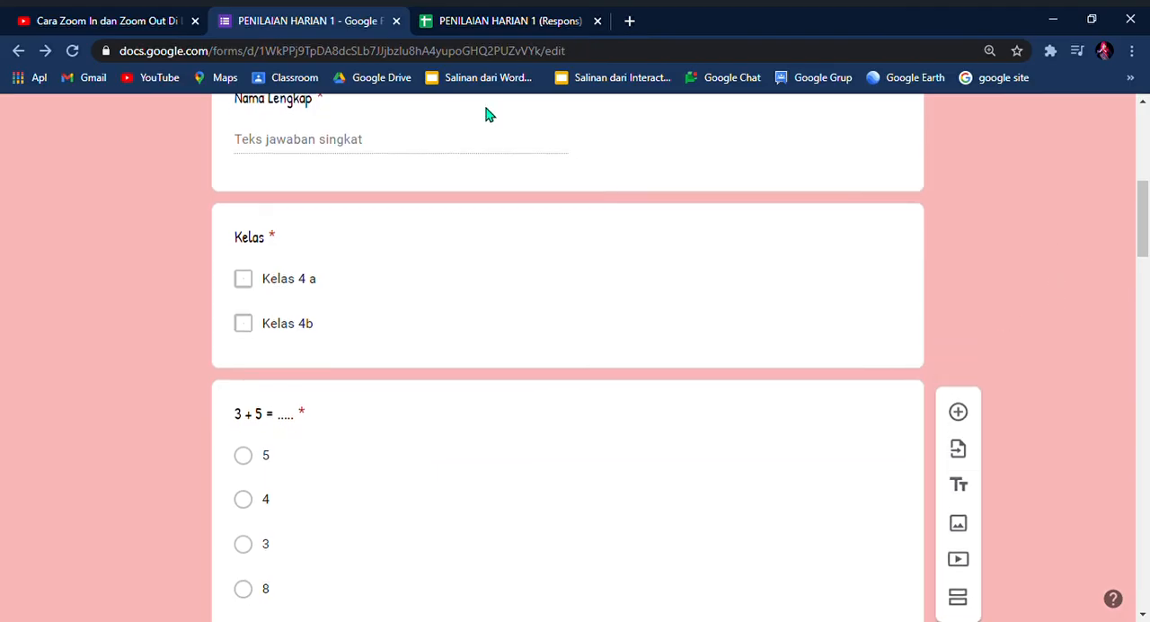
Step: Add a new question after the 5-1 question in the second section, reading "Siapakah Nama Presiden pertama Indonesia ?"
{"action": "left_click_drag", "start_coordinate": [1144, 218], "coordinate": [1110, 578]}
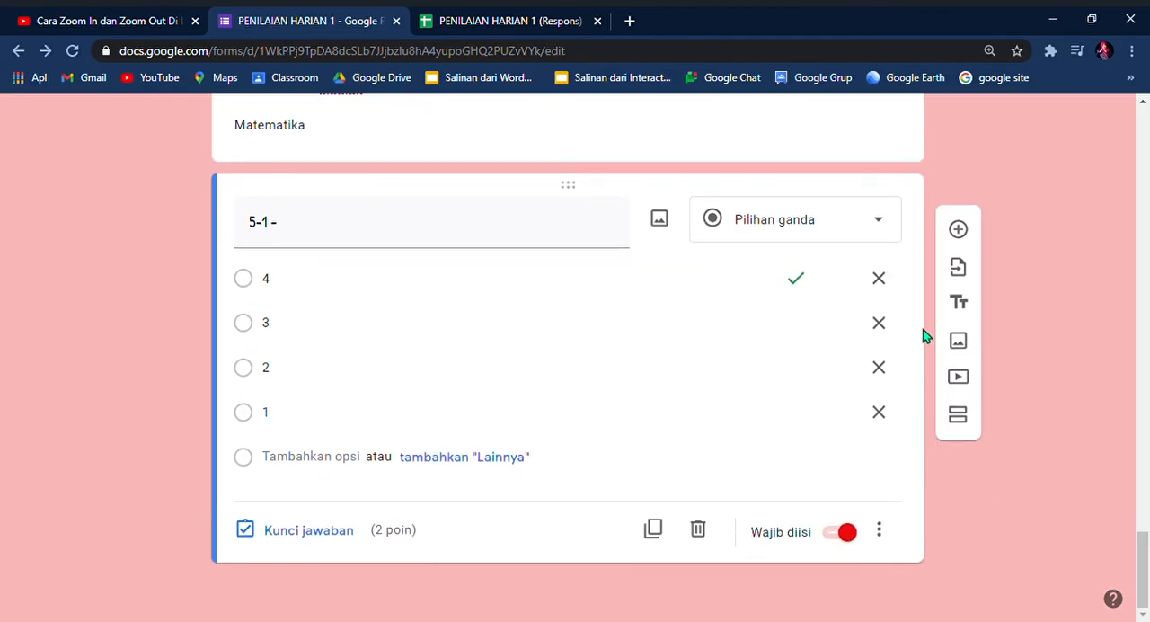
{"action": "left_click", "coordinate": [958, 231]}
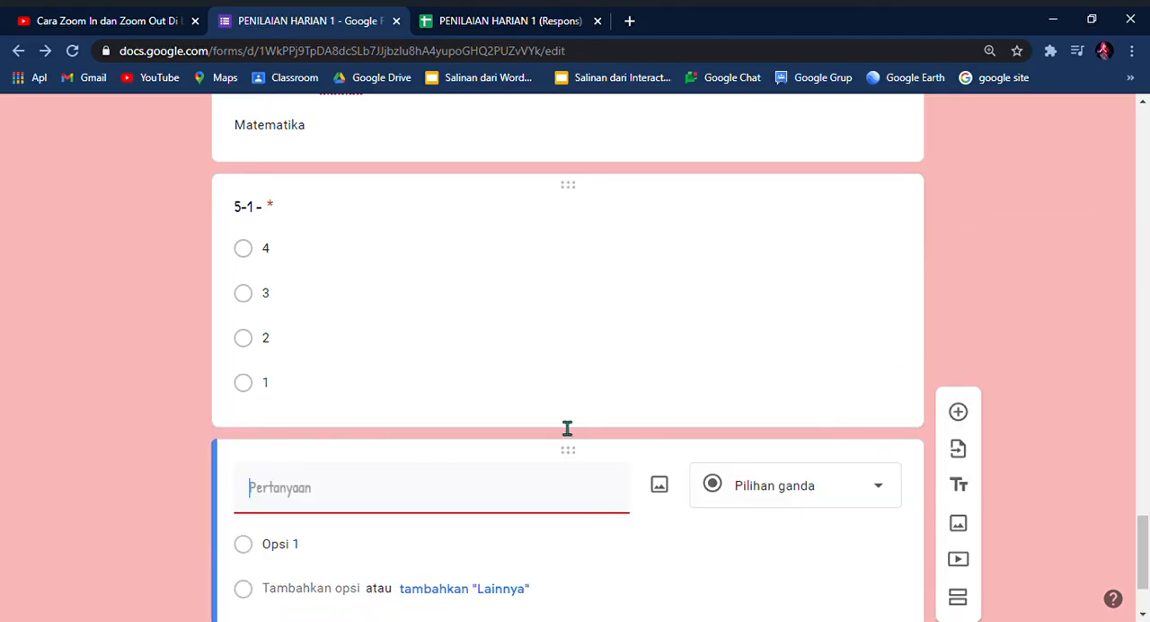
{"action": "type", "text": "Siapak"}
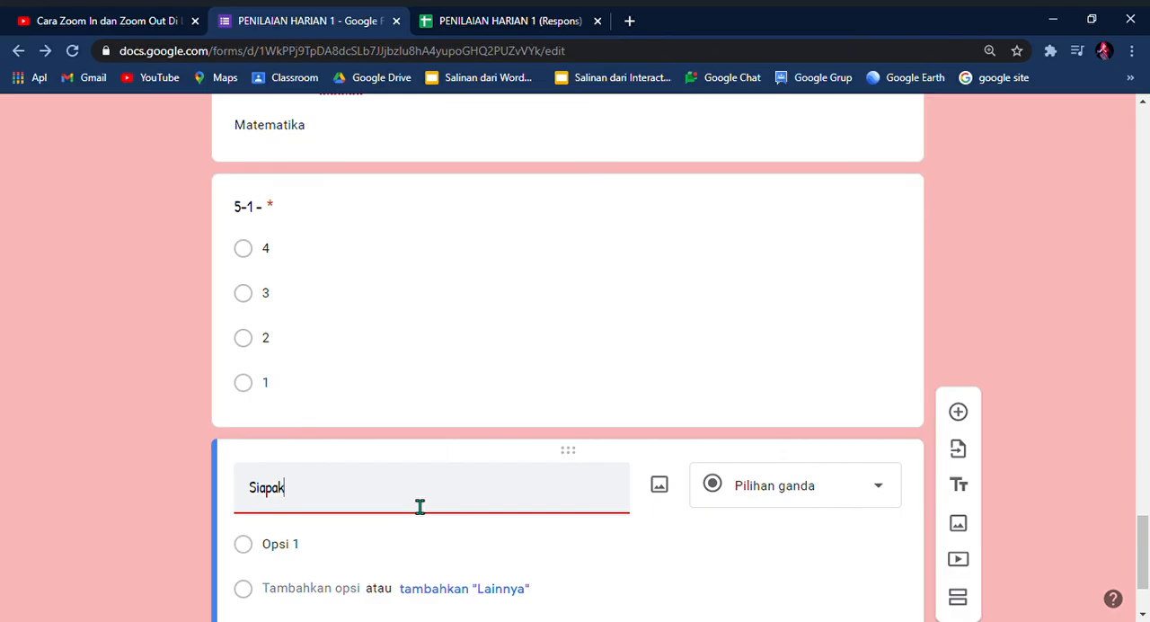
{"action": "type", "text": "ah Nama Presiden pertama Indonesia ?"}
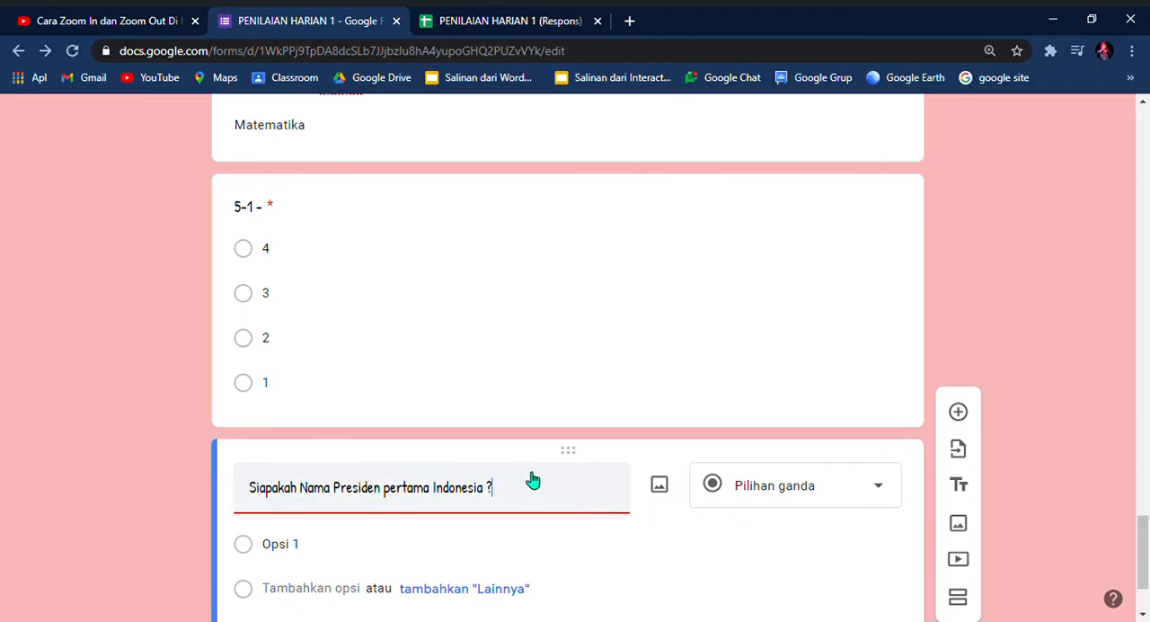
Step: Set the first-president question's type to short answer (Jawaban singkat) and make it required
{"action": "scroll", "coordinate": [531, 480], "scroll_direction": "down", "scroll_amount": 1}
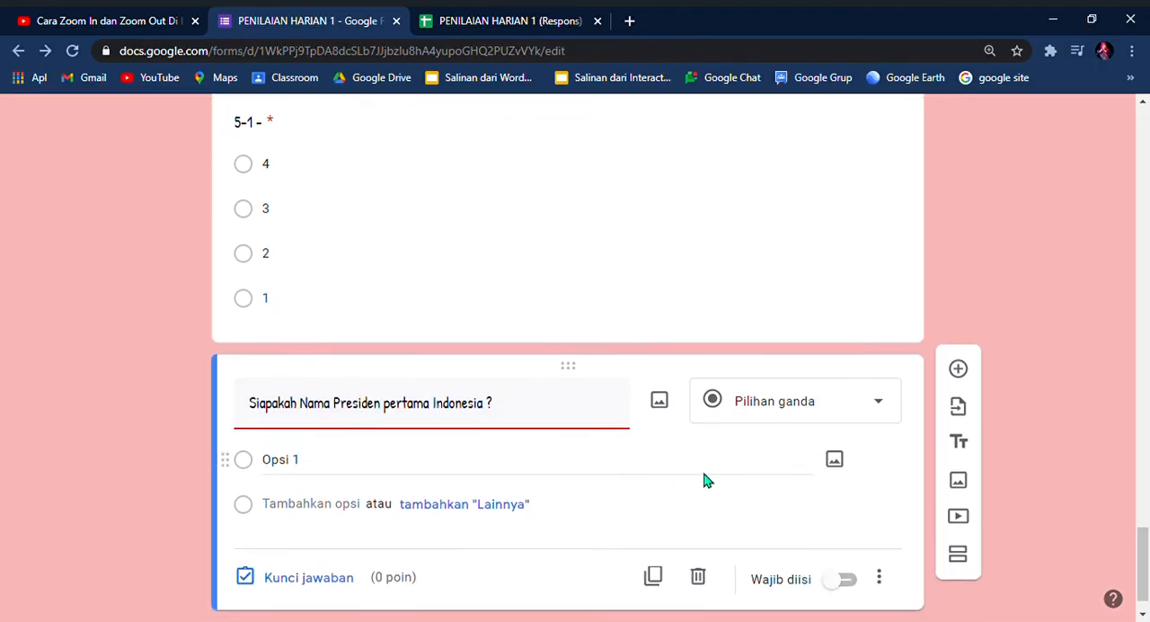
{"action": "left_click", "coordinate": [881, 415]}
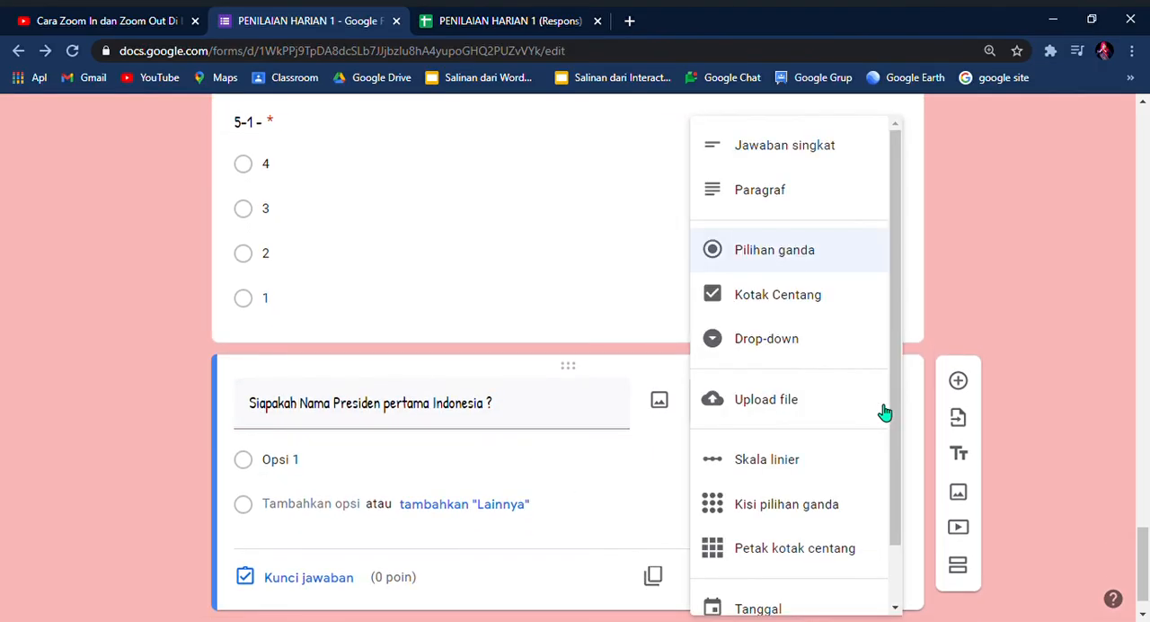
{"action": "scroll", "coordinate": [829, 321], "scroll_direction": "up", "scroll_amount": 1}
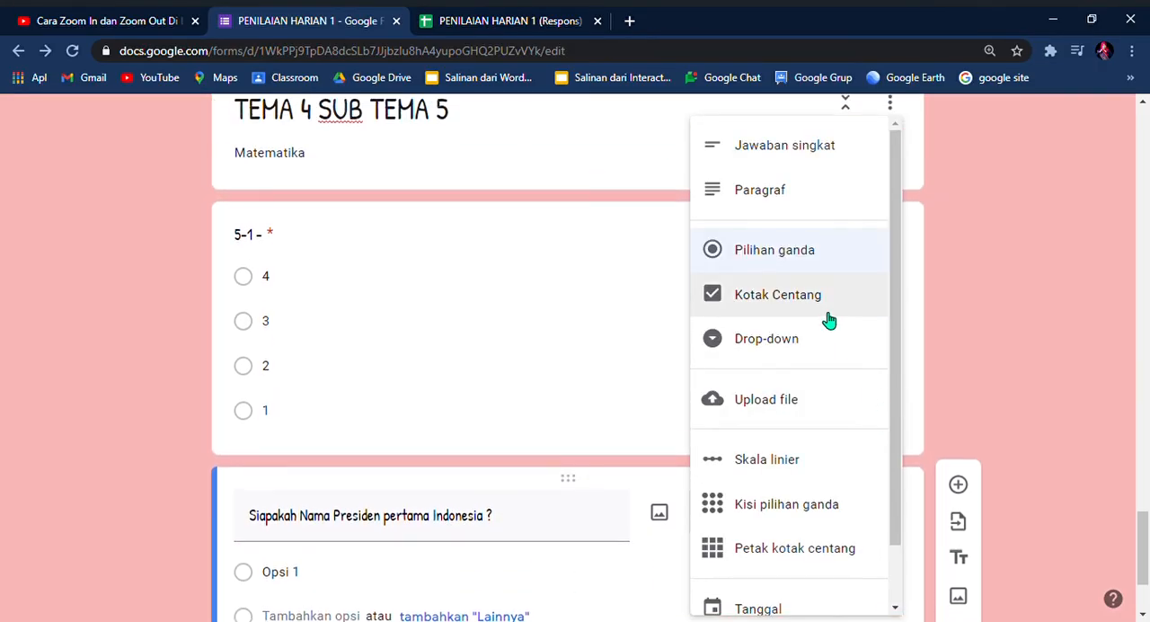
{"action": "left_click", "coordinate": [813, 150]}
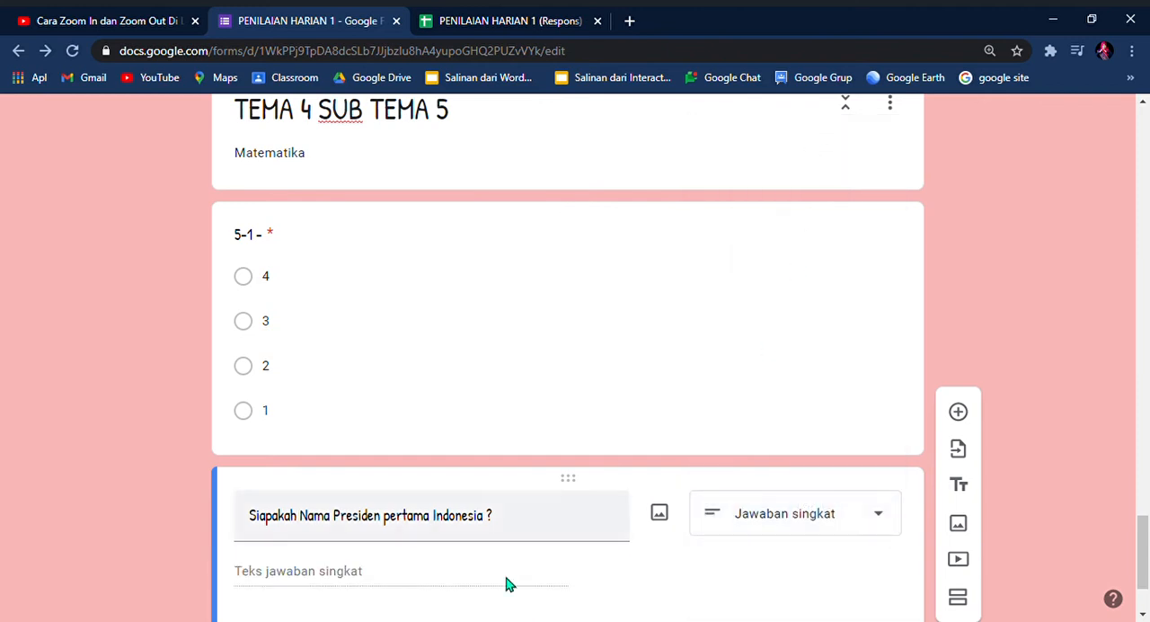
{"action": "scroll", "coordinate": [308, 614], "scroll_direction": "down", "scroll_amount": 1}
{"action": "scroll", "coordinate": [308, 614], "scroll_direction": "down", "scroll_amount": 1}
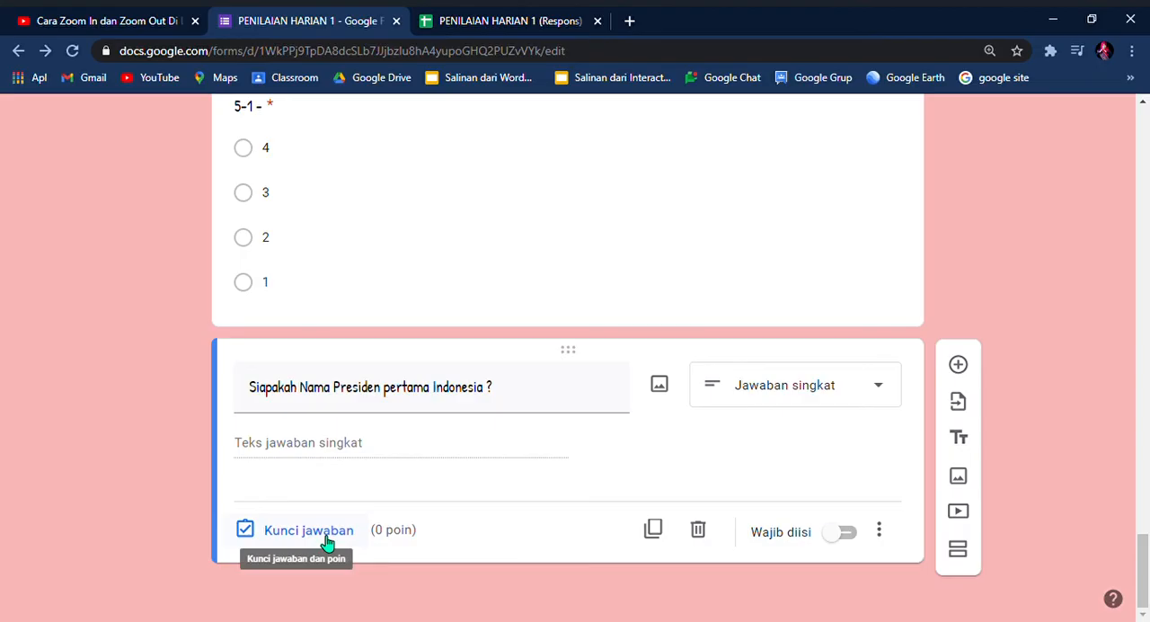
{"action": "left_click", "coordinate": [847, 532]}
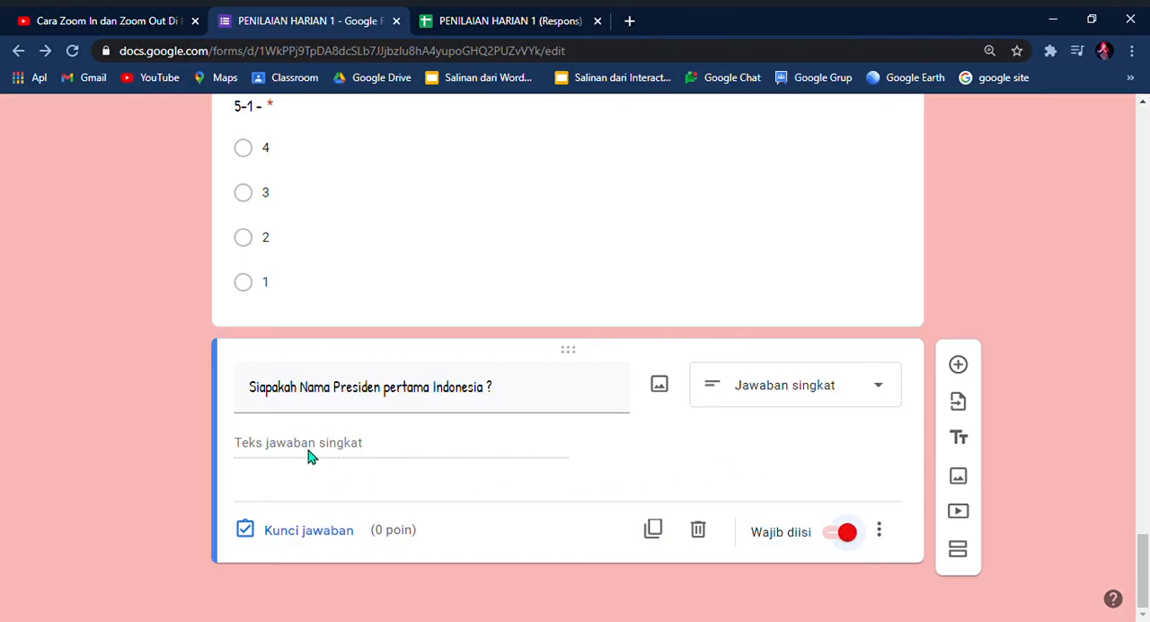
Step: Enter "Ir. Sokarno" as a correct answer in the first-president question's answer key
{"action": "left_click", "coordinate": [293, 539]}
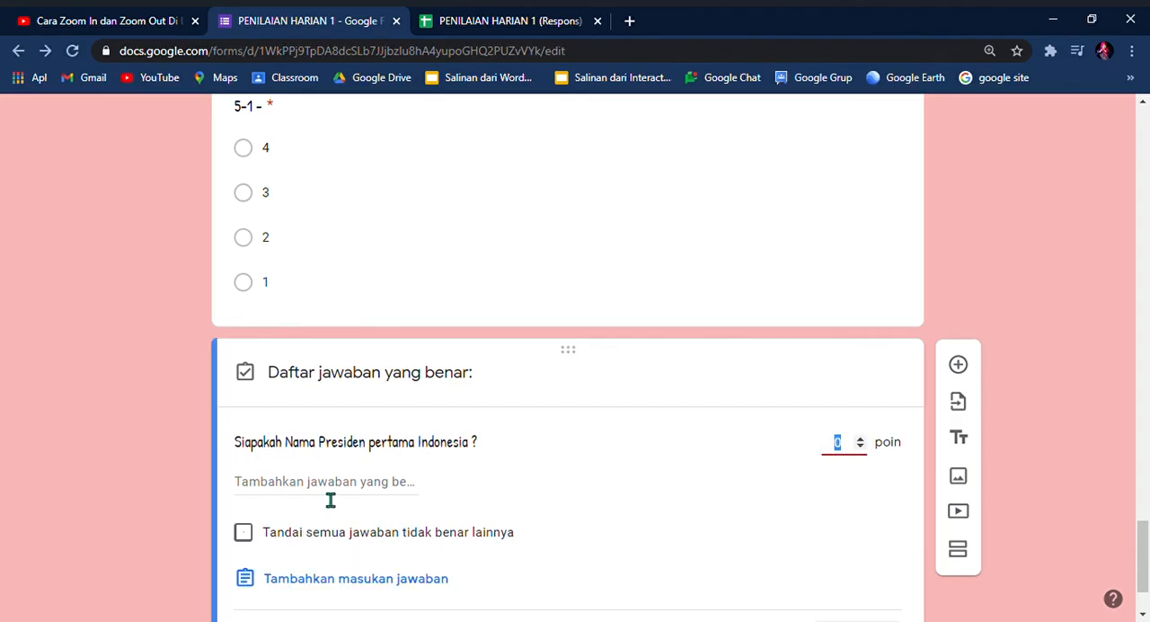
{"action": "left_click", "coordinate": [321, 496]}
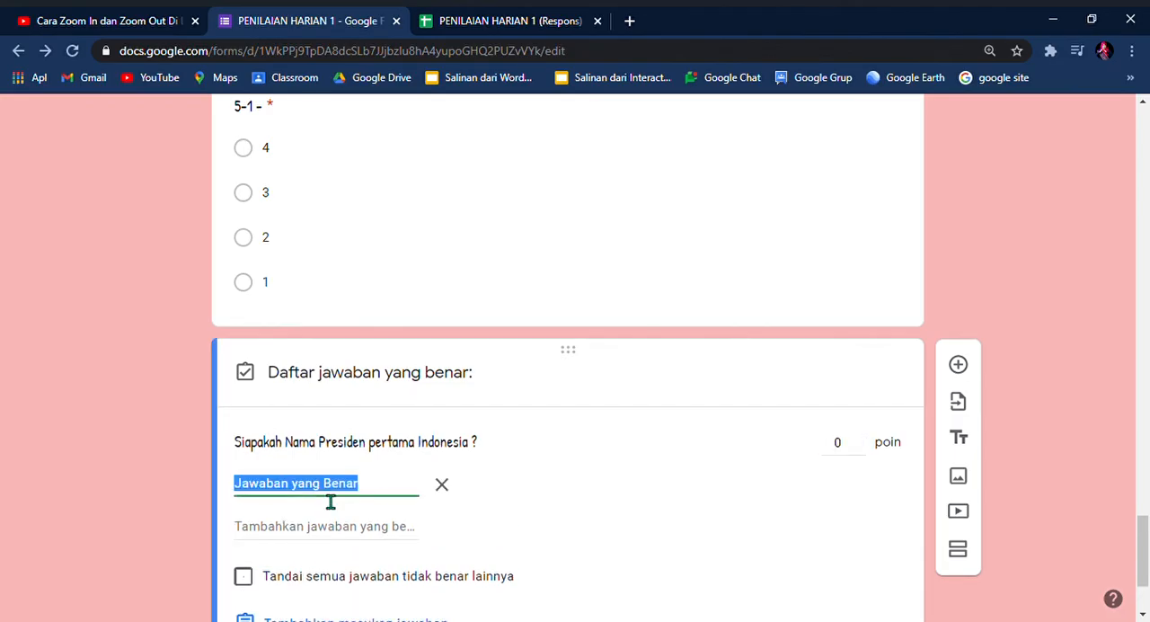
{"action": "type", "text": "Ir. Sokorno"}
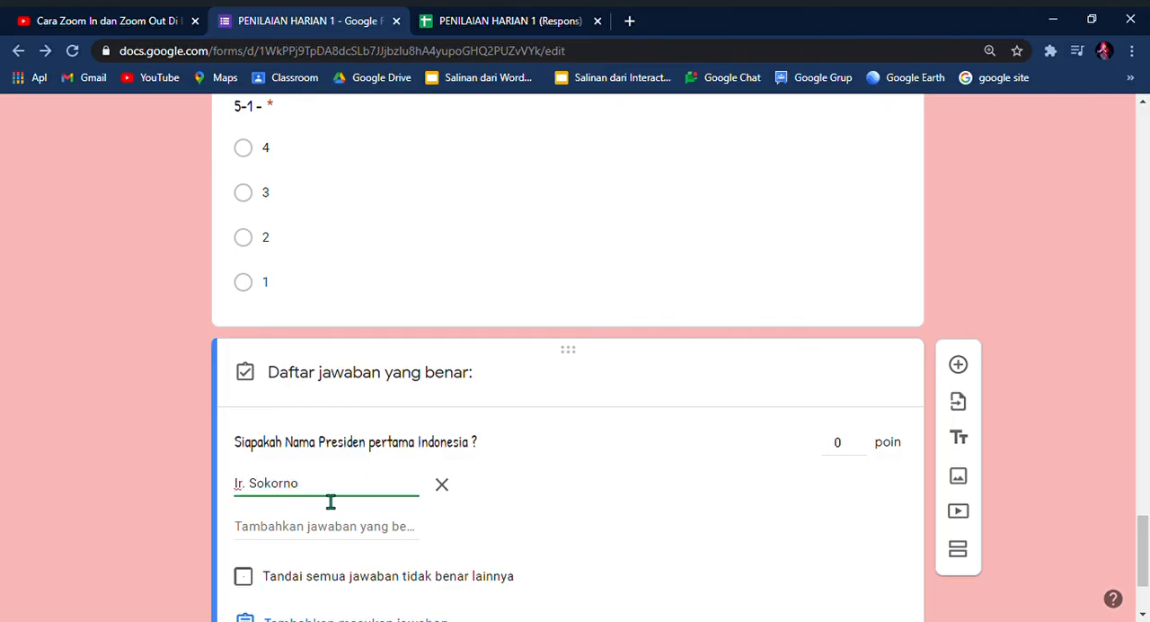
{"action": "key", "text": "BackSpace"}
{"action": "key", "text": "BackSpace"}
{"action": "type", "text": "n"}
{"action": "scroll", "coordinate": [305, 529], "scroll_direction": "down", "scroll_amount": 1}
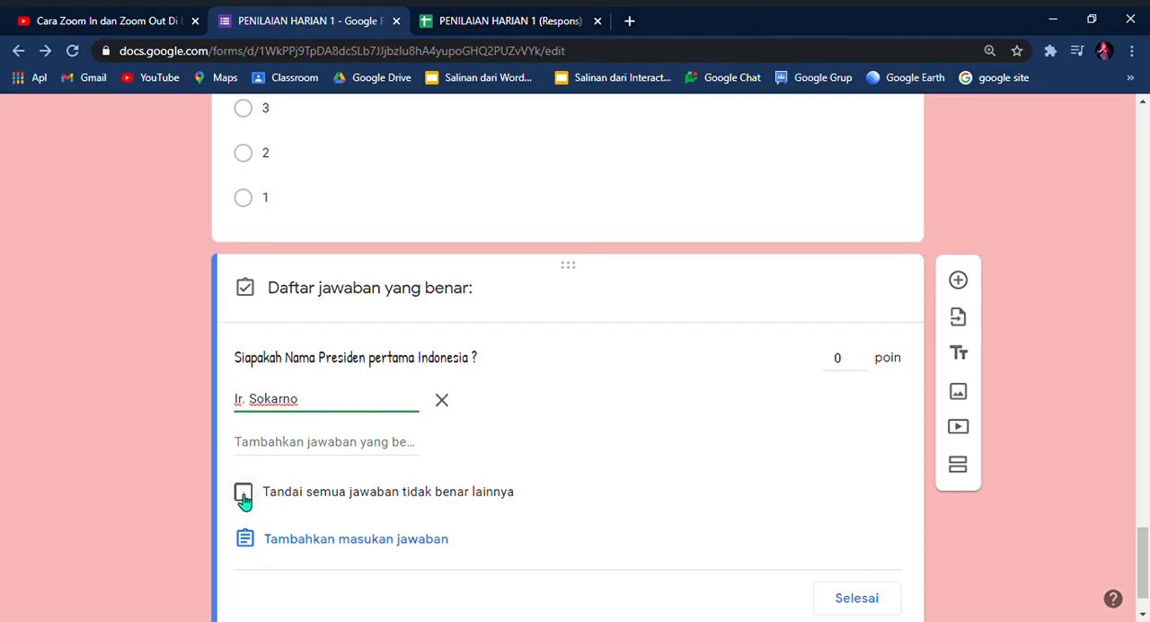
Step: Remove the correct answer from the first-president question's answer key and finish editing the key
{"action": "left_click", "coordinate": [443, 401]}
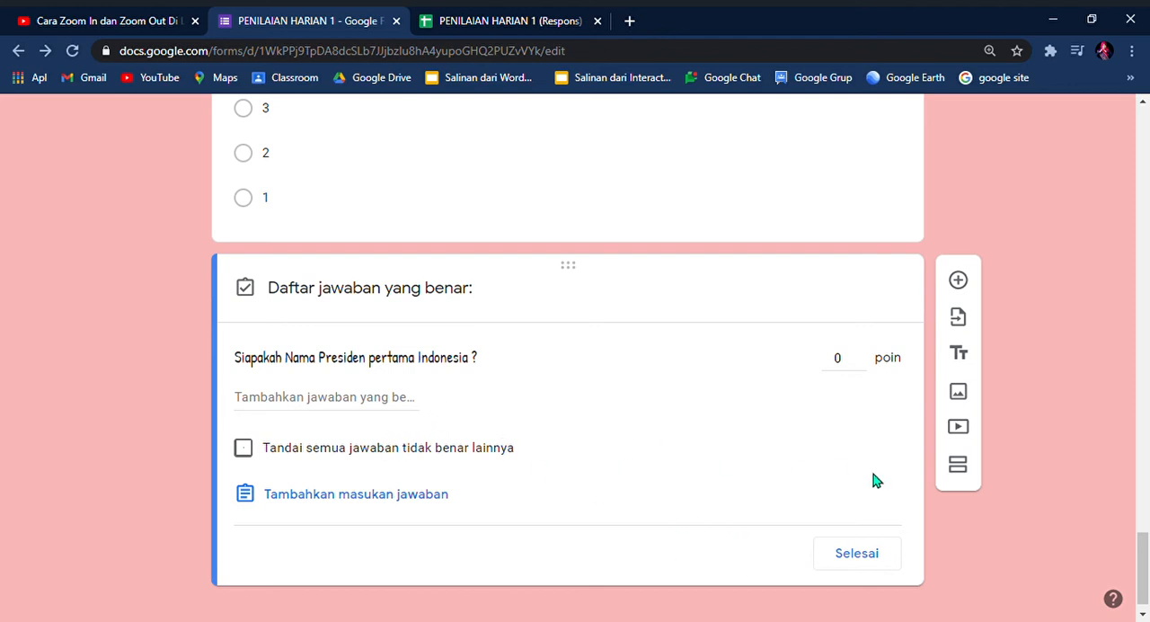
{"action": "left_click", "coordinate": [870, 556]}
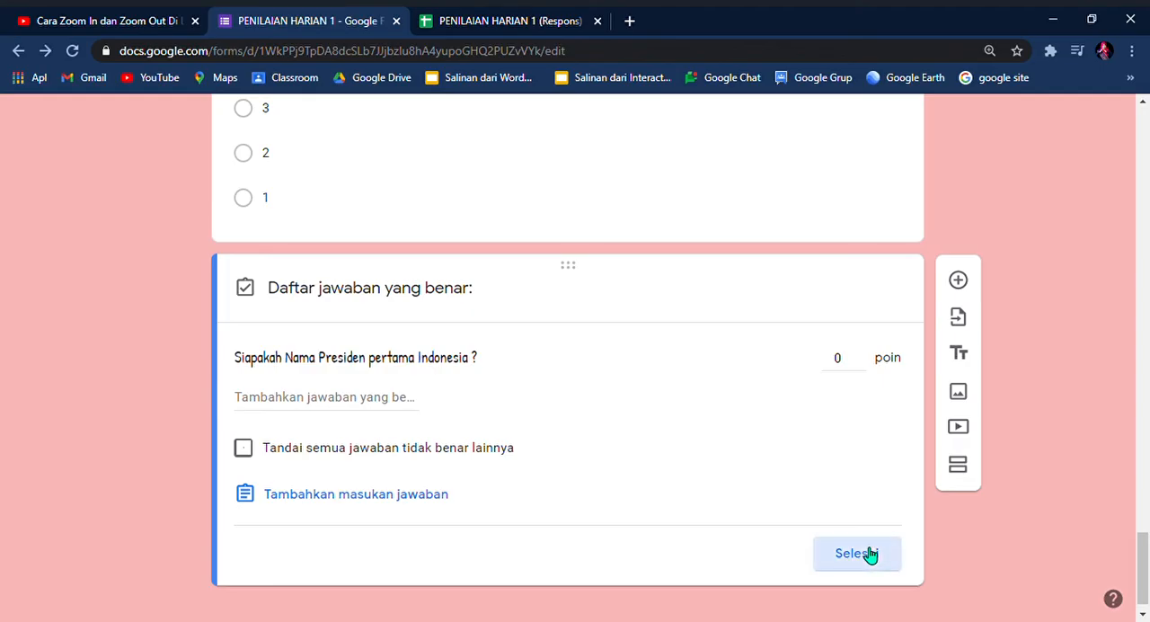
{"action": "left_click", "coordinate": [870, 555]}
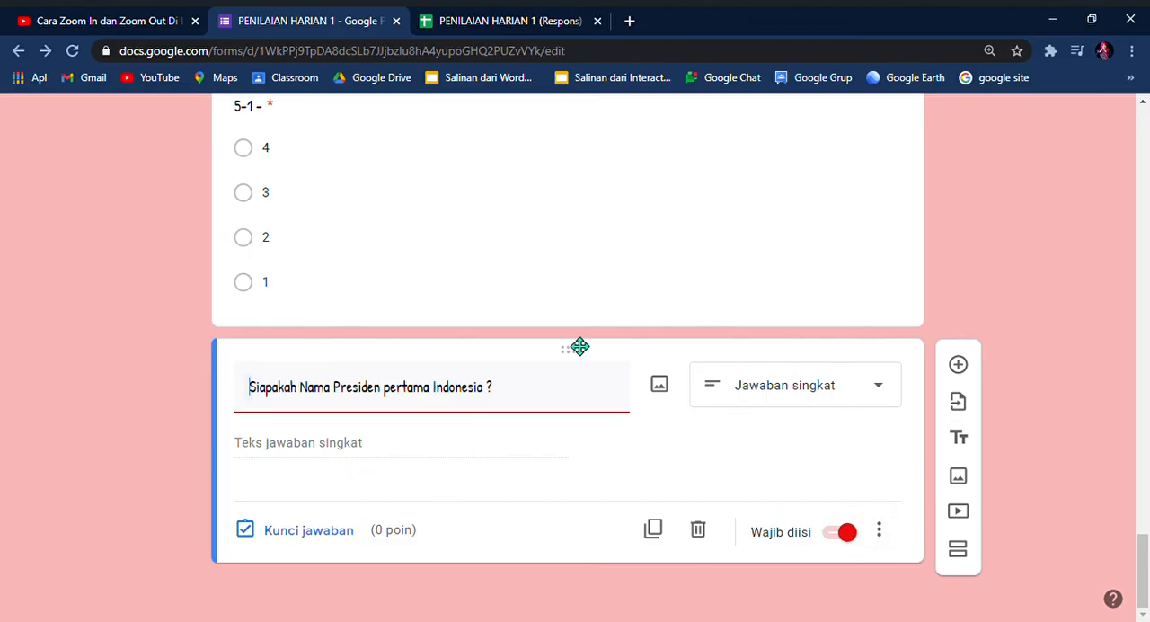
Step: Add a question below the first-president question reading "Tulislah Kalimat di bawah ini dengan benaar, aku suka bermain layang - layang"
{"action": "left_click", "coordinate": [958, 366]}
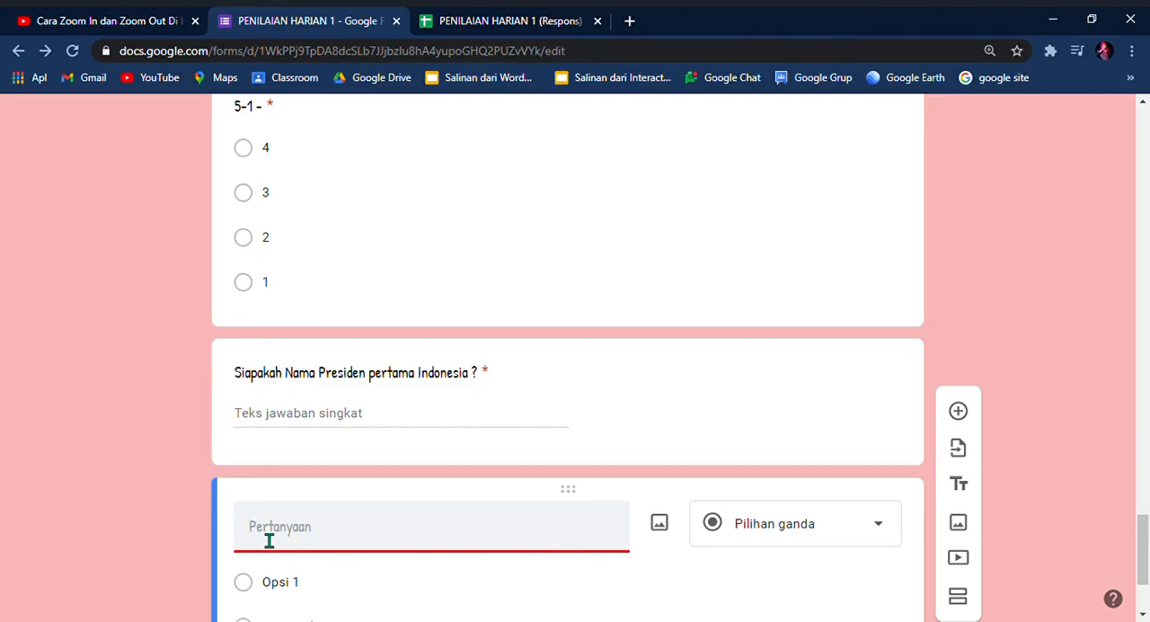
{"action": "type", "text": "Tulislah "}
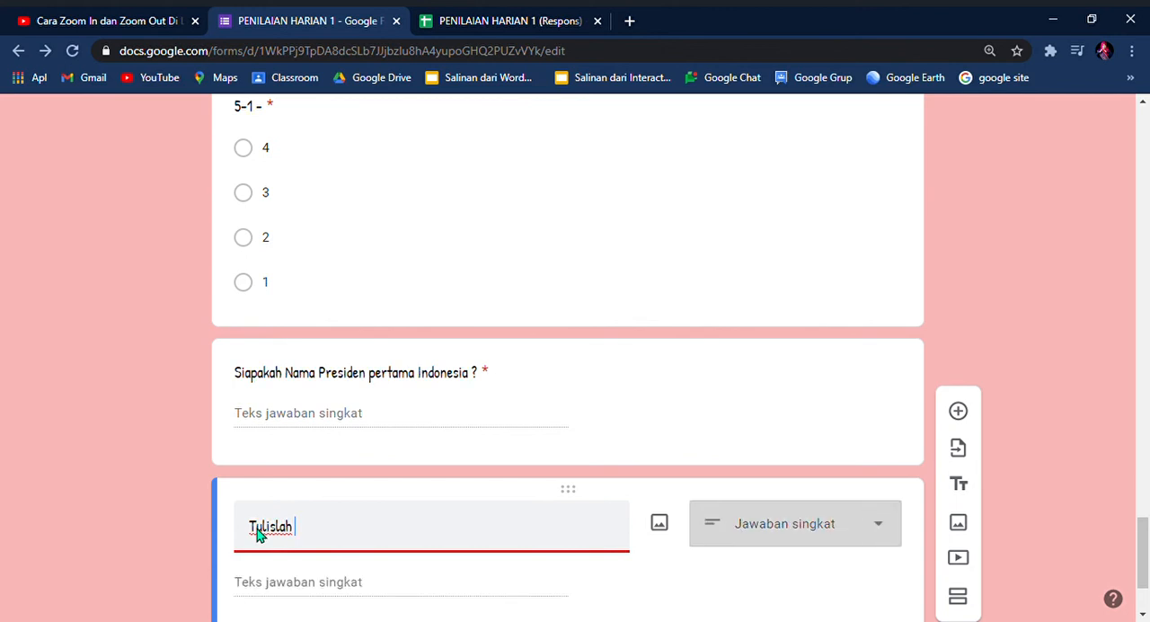
{"action": "type", "text": "Kal"}
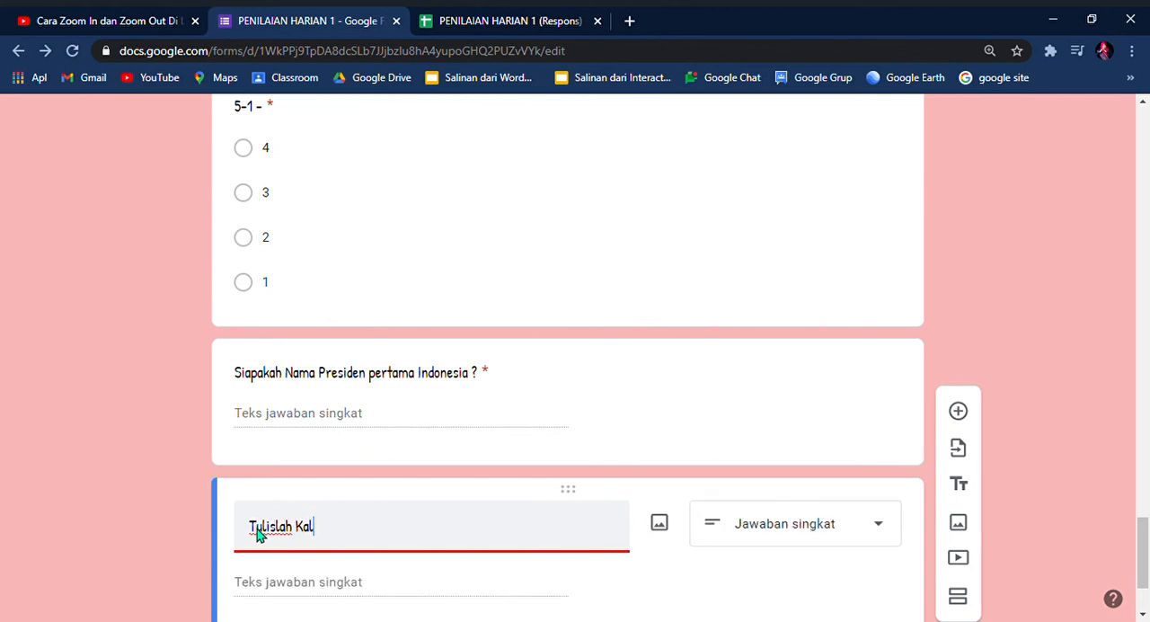
{"action": "type", "text": "imat di bawah ini de"}
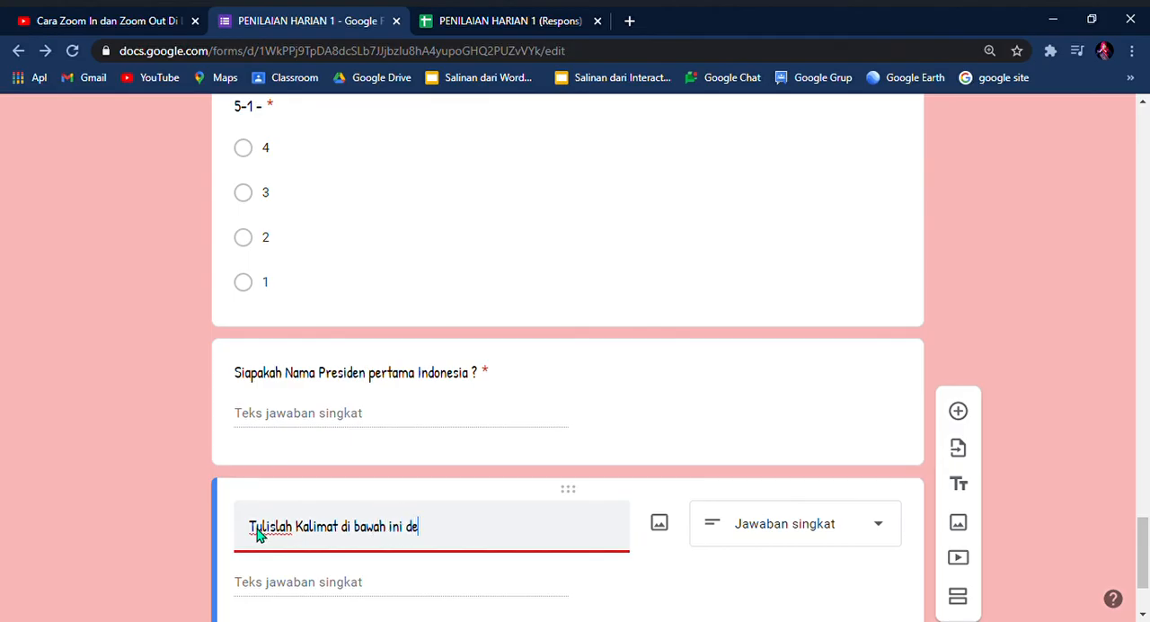
{"action": "type", "text": "ngan benar"}
{"action": "key", "text": "BackSpace"}
{"action": "type", "text": "a"}
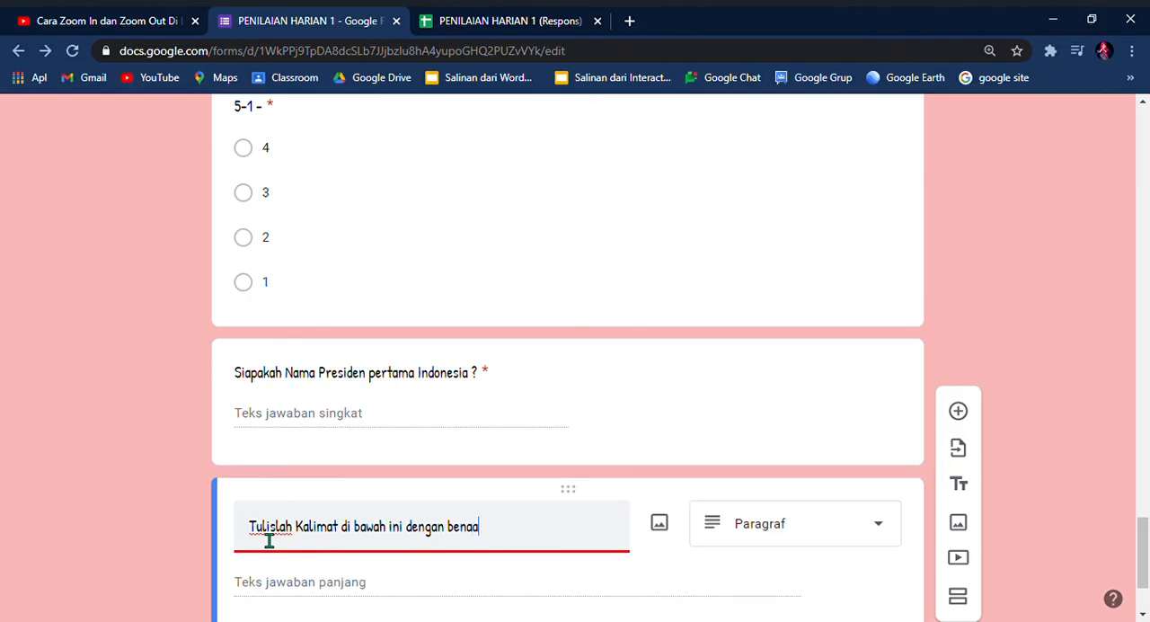
{"action": "type", "text": "r, aku suka bermain layang "}
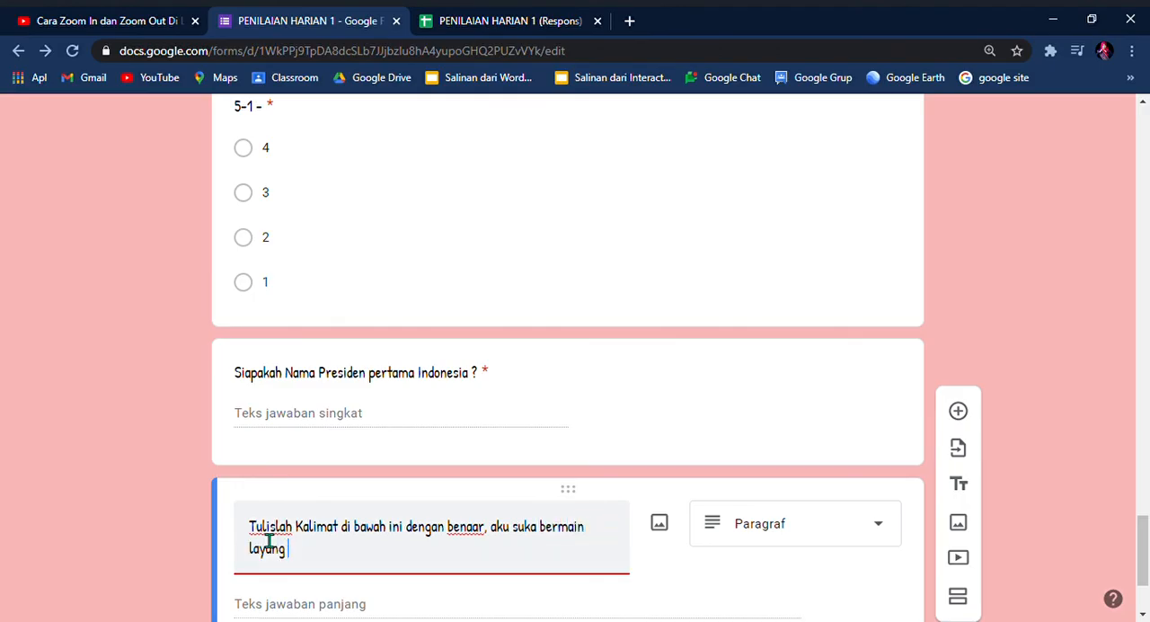
{"action": "type", "text": "- layang"}
Step: Delete the words "di bawah" from the new sentence-writing question's text
{"action": "left_click", "coordinate": [389, 532]}
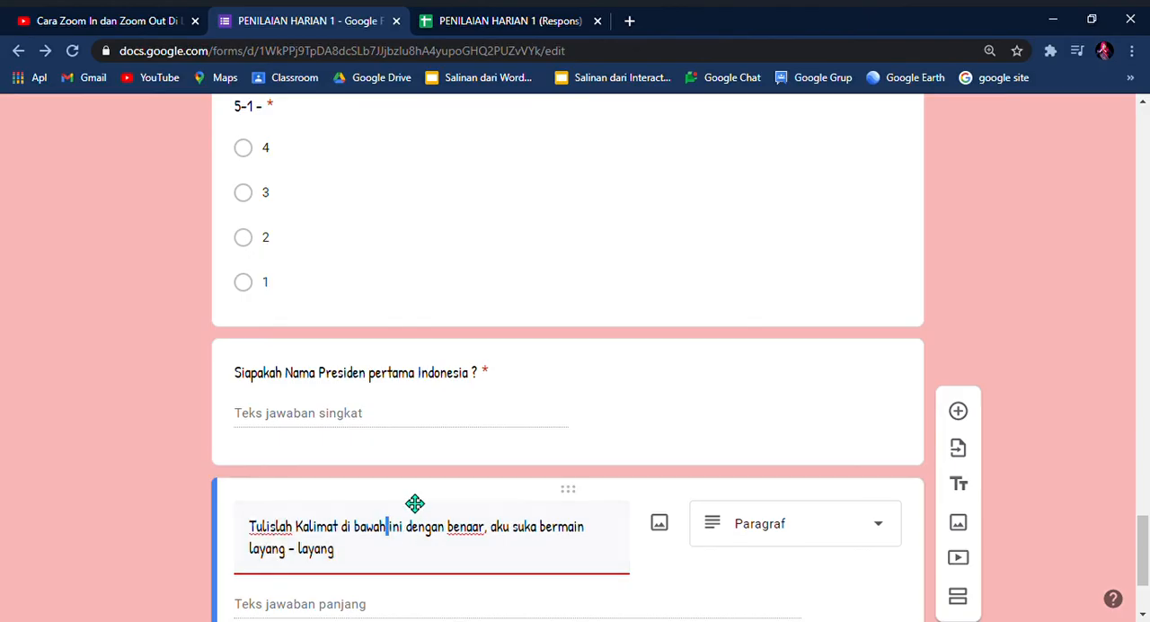
{"action": "key", "text": "BackSpace"}
{"action": "key", "text": "BackSpace"}
{"action": "key", "text": "BackSpace"}
{"action": "key", "text": "BackSpace"}
{"action": "key", "text": "BackSpace"}
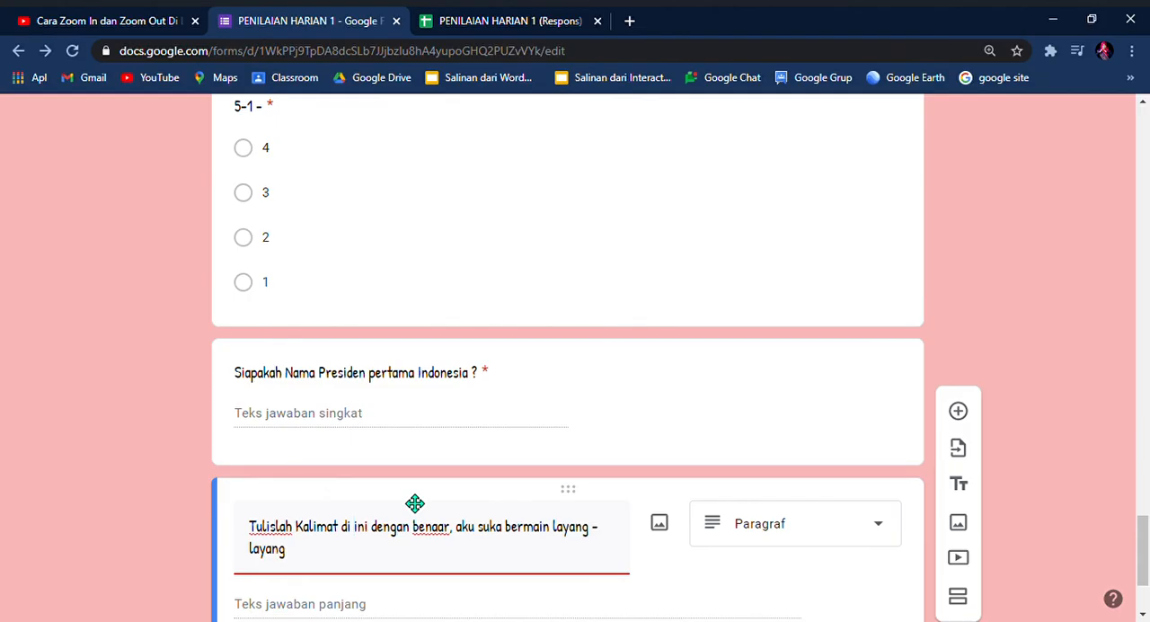
{"action": "scroll", "coordinate": [328, 557], "scroll_direction": "down", "scroll_amount": 1}
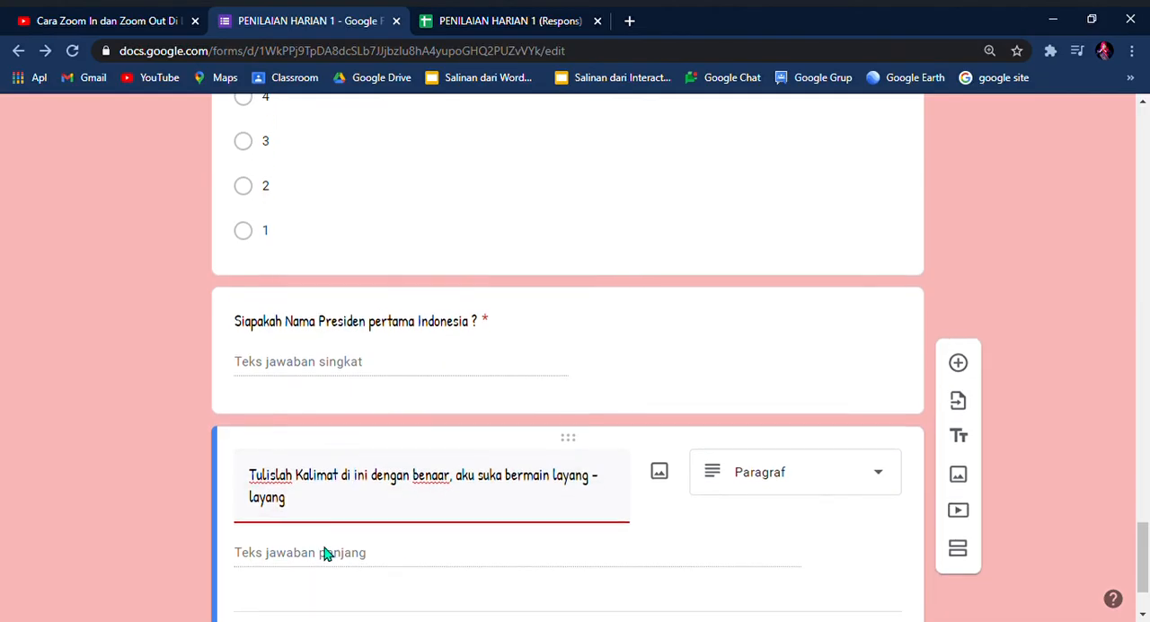
{"action": "key", "text": "Left"}
{"action": "key", "text": "BackSpace"}
{"action": "key", "text": "BackSpace"}
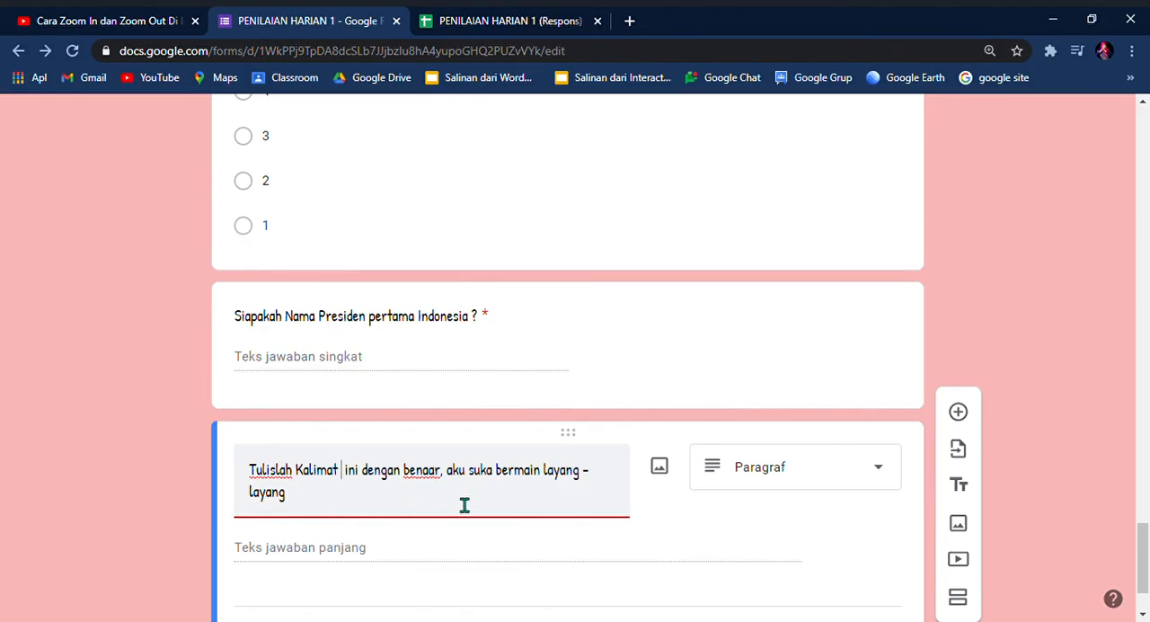
Step: Change the sentence-writing question's type to Upload file and allow respondents to upload files to Drive
{"action": "left_click", "coordinate": [880, 474]}
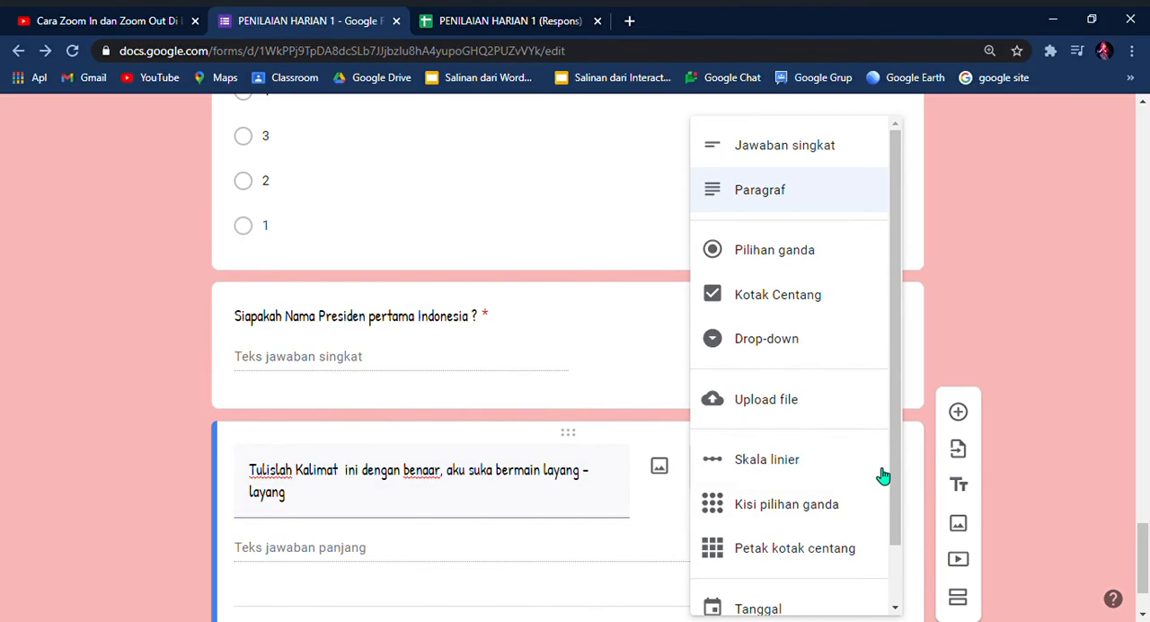
{"action": "left_click", "coordinate": [803, 403]}
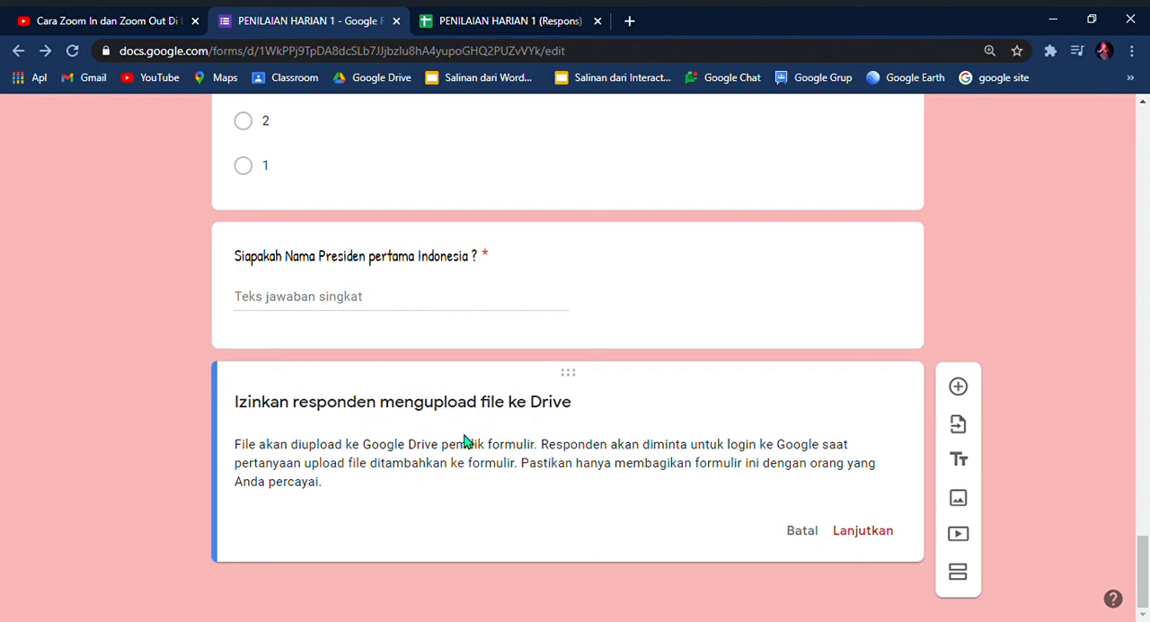
{"action": "left_click", "coordinate": [868, 534]}
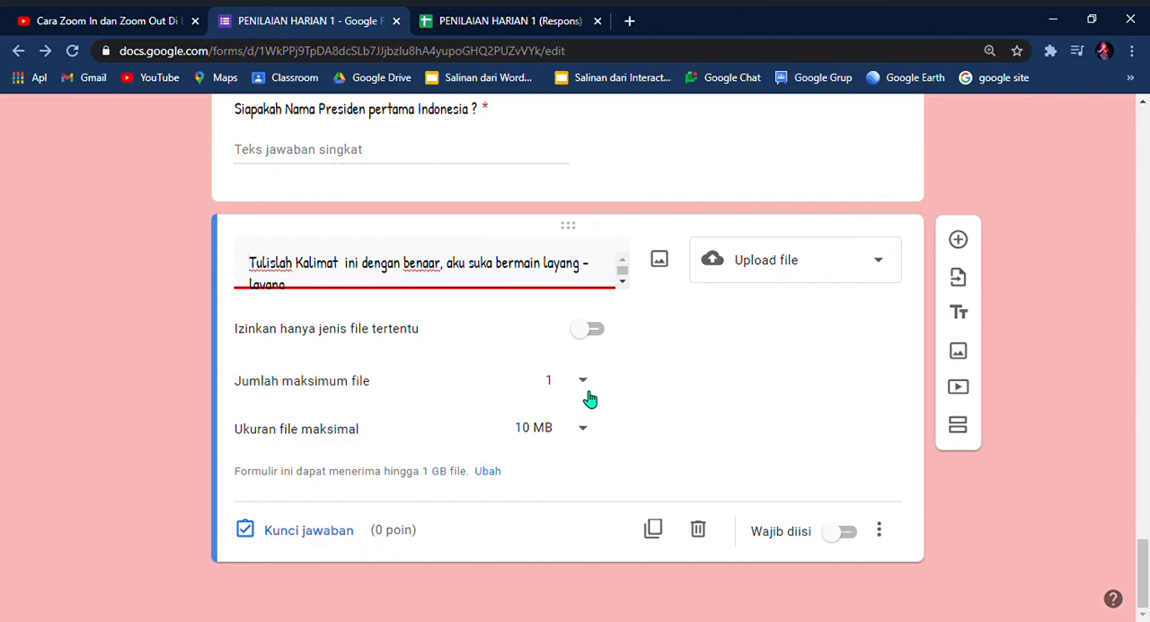
Step: Look over the upload question's choices for maximum number of files and maximum file size
{"action": "left_click", "coordinate": [585, 383]}
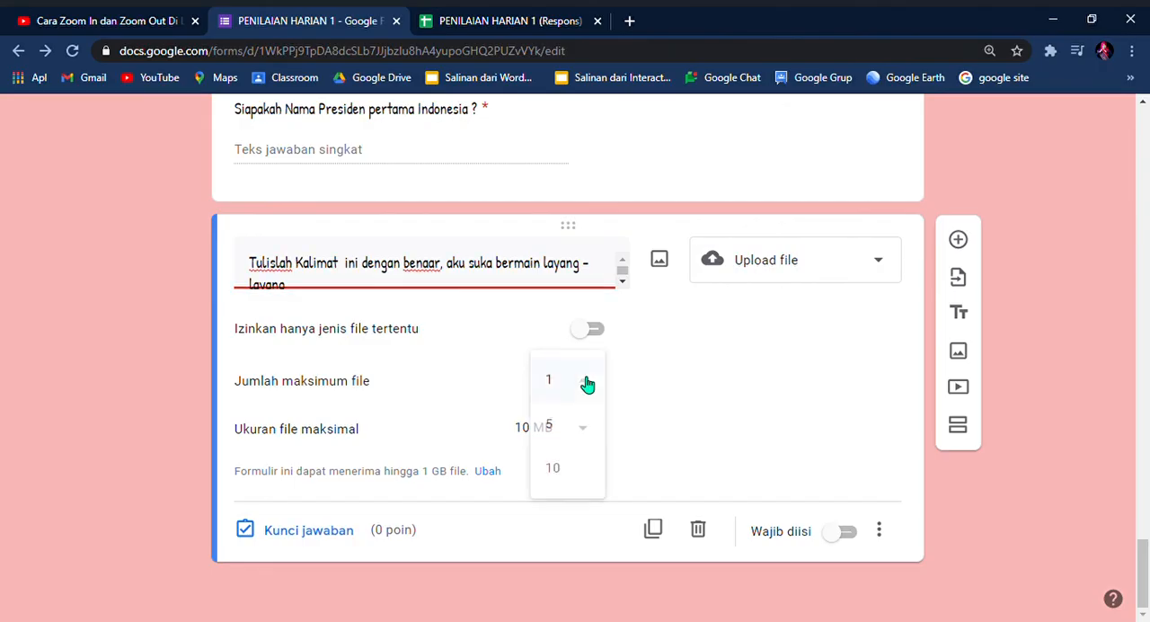
{"action": "left_click", "coordinate": [587, 384]}
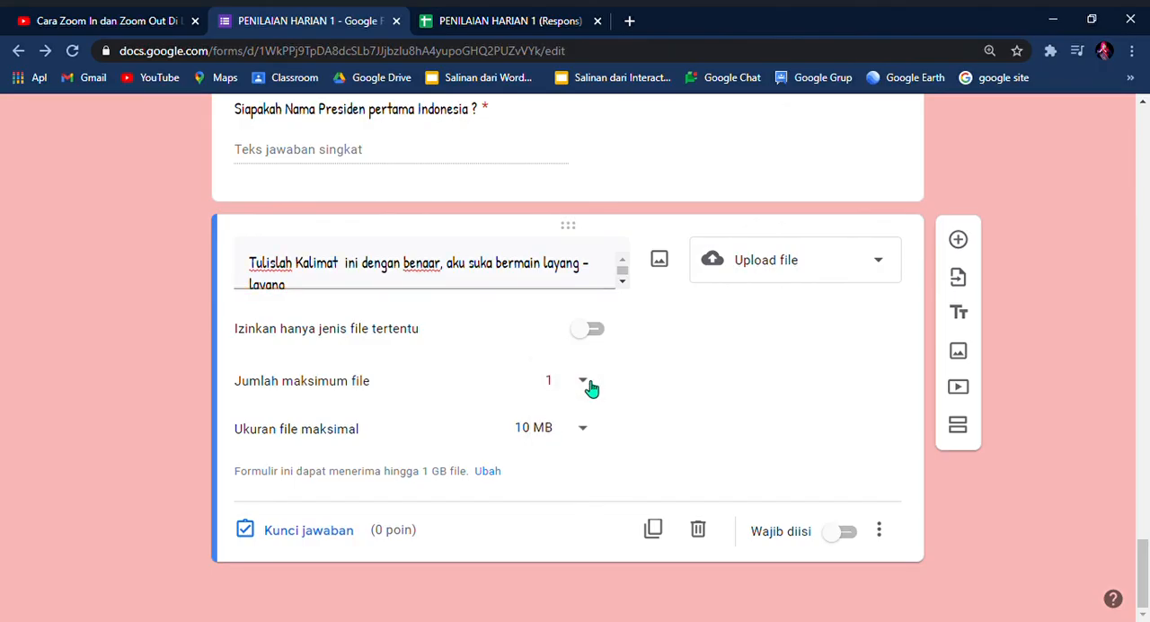
{"action": "left_click", "coordinate": [589, 383]}
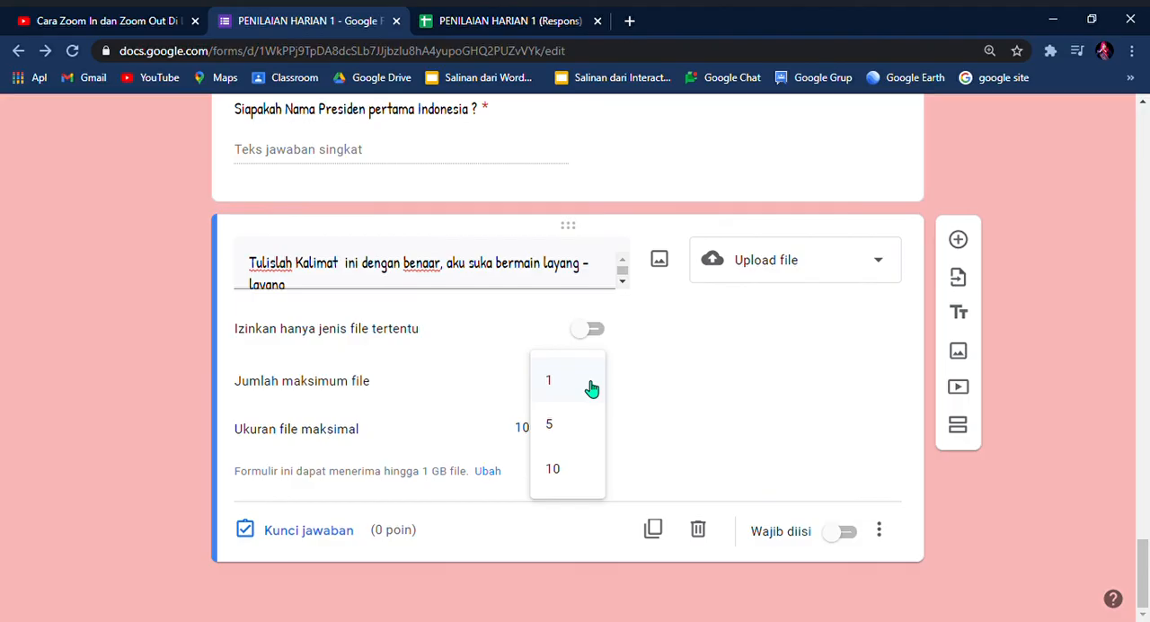
{"action": "left_click", "coordinate": [586, 384]}
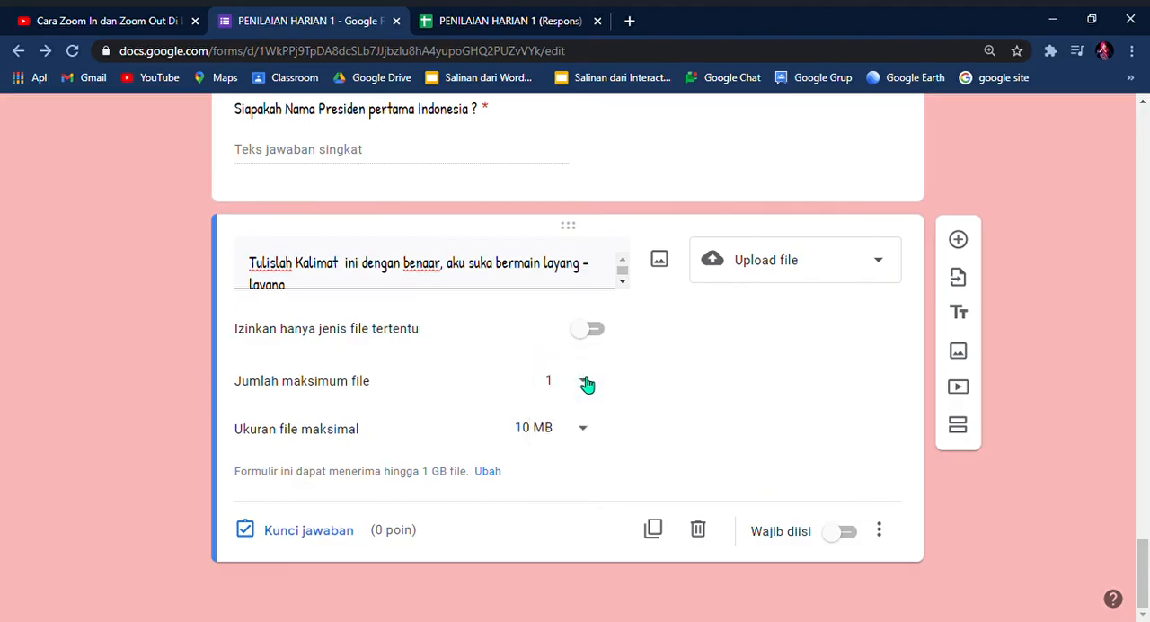
{"action": "left_click", "coordinate": [586, 435]}
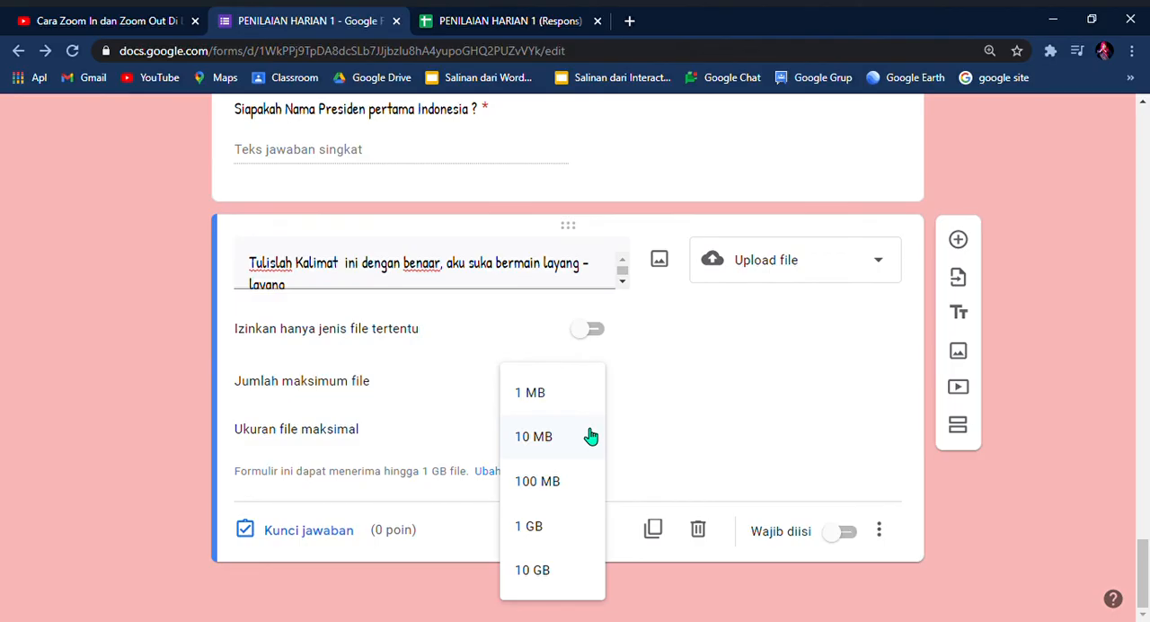
{"action": "left_click", "coordinate": [699, 372]}
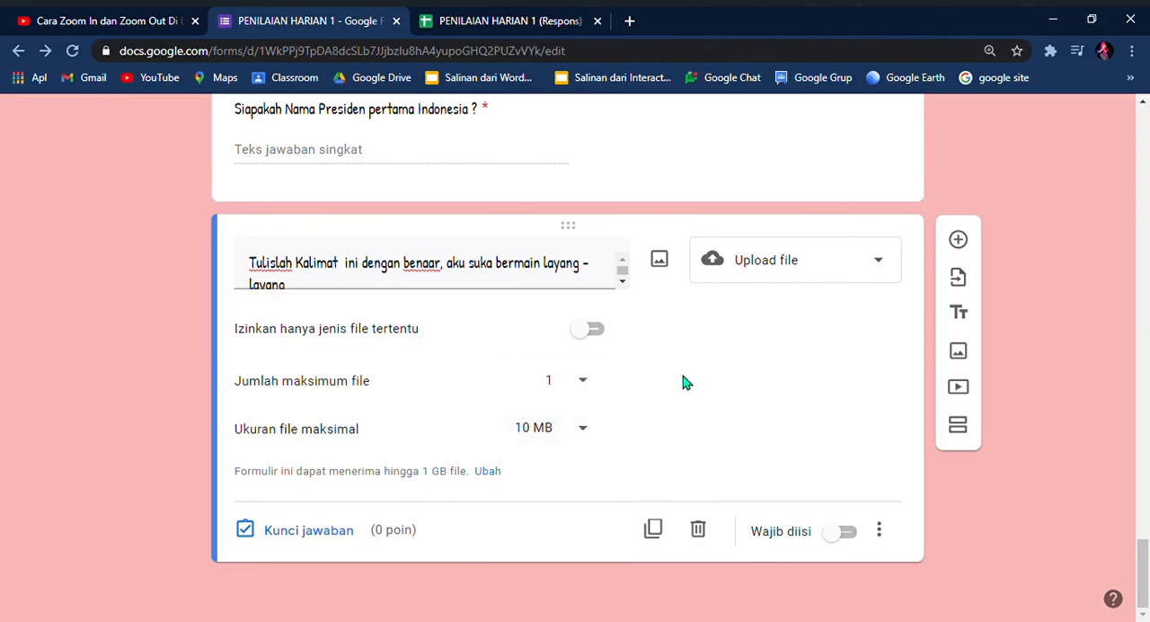
Step: Set the upload question's maximum file size to 1 GB and make it required, leaving file types unrestricted
{"action": "left_click", "coordinate": [589, 429]}
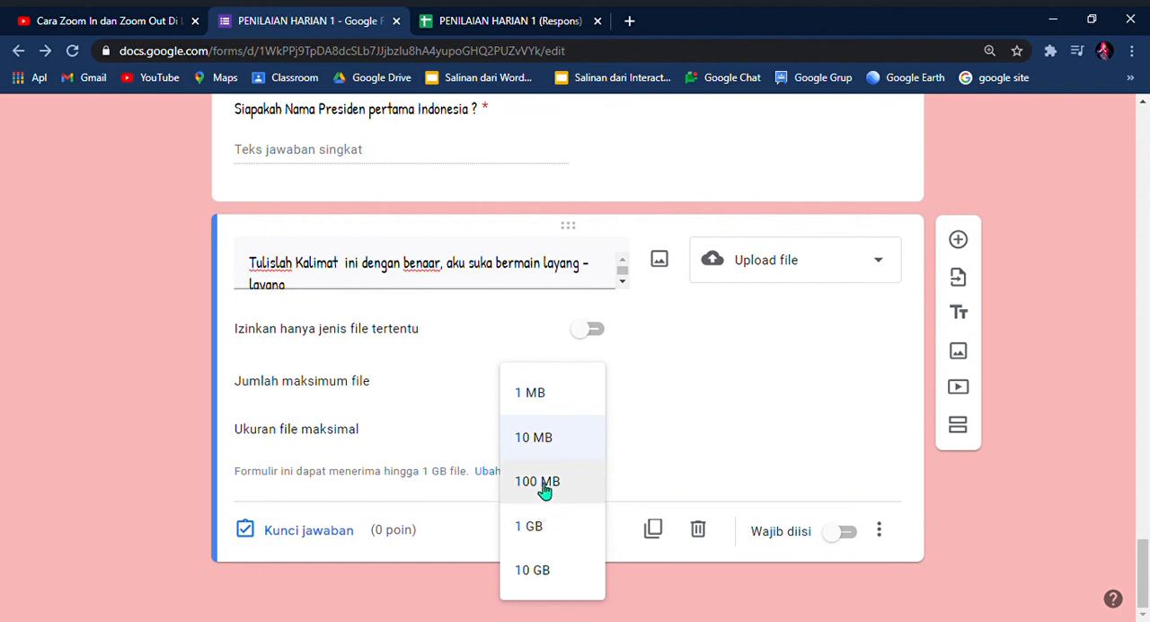
{"action": "left_click", "coordinate": [543, 521]}
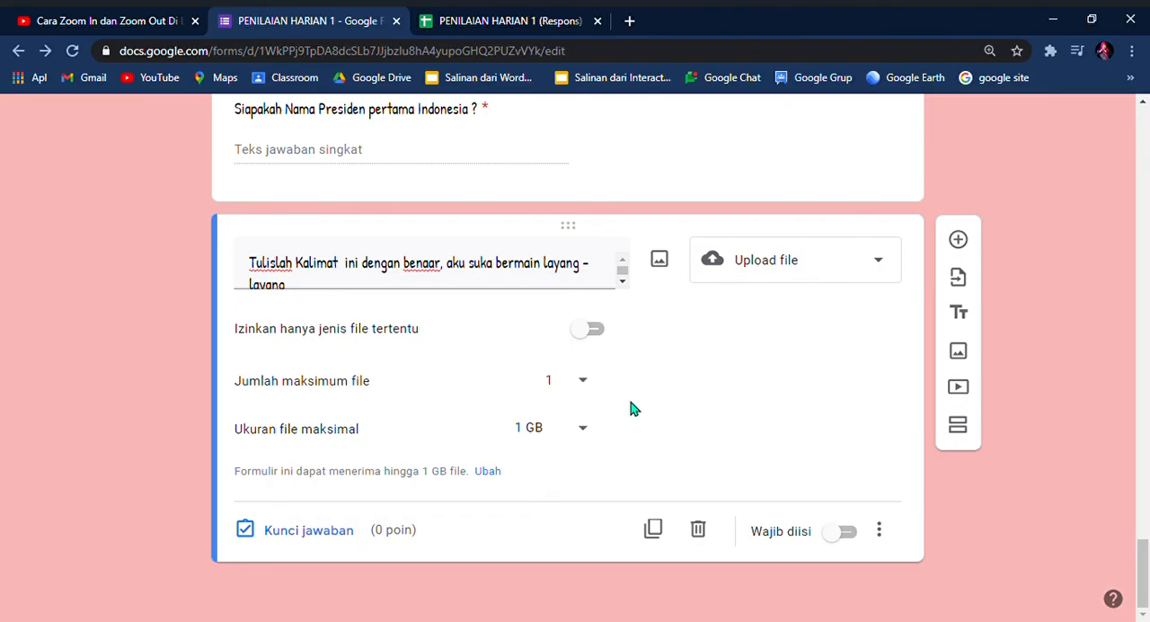
{"action": "left_click", "coordinate": [854, 532]}
{"action": "left_click", "coordinate": [593, 332]}
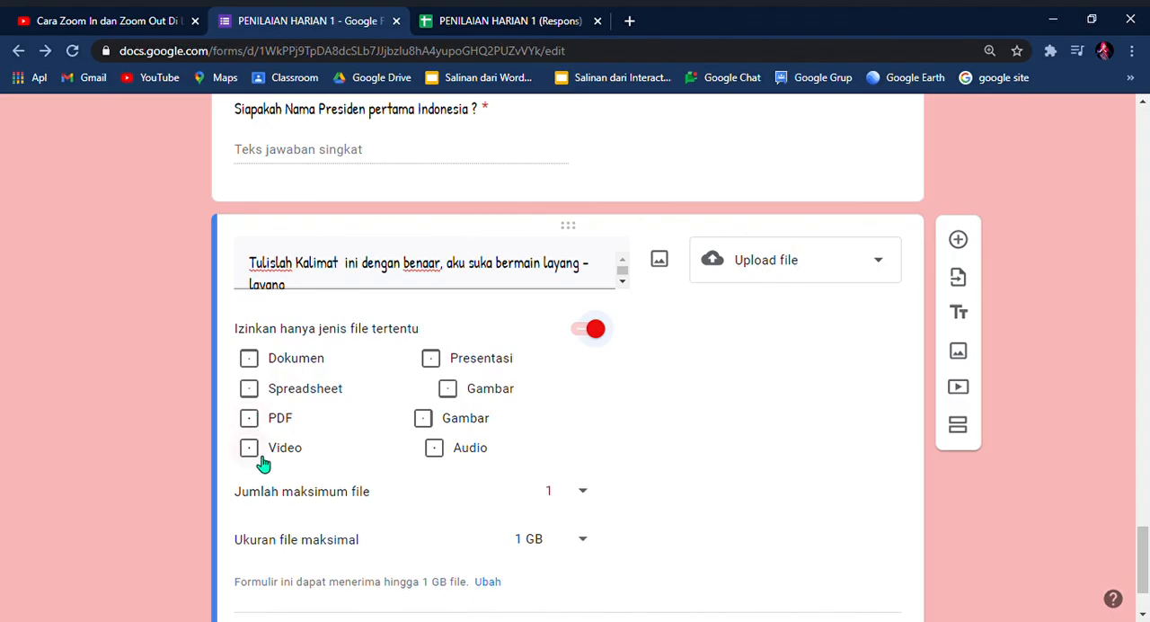
{"action": "left_click", "coordinate": [583, 330]}
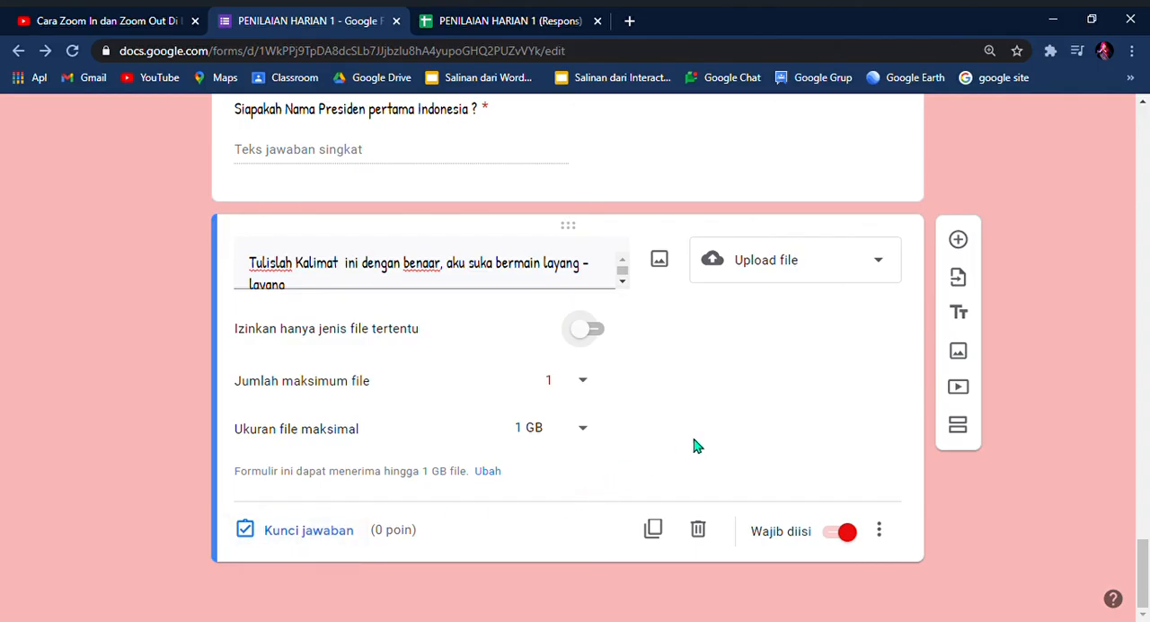
Step: Open the preview of the PENILAIAN HARIAN 1 form
{"action": "scroll", "coordinate": [1091, 423], "scroll_direction": "up", "scroll_amount": 2}
{"action": "scroll", "coordinate": [1094, 367], "scroll_direction": "up", "scroll_amount": 10}
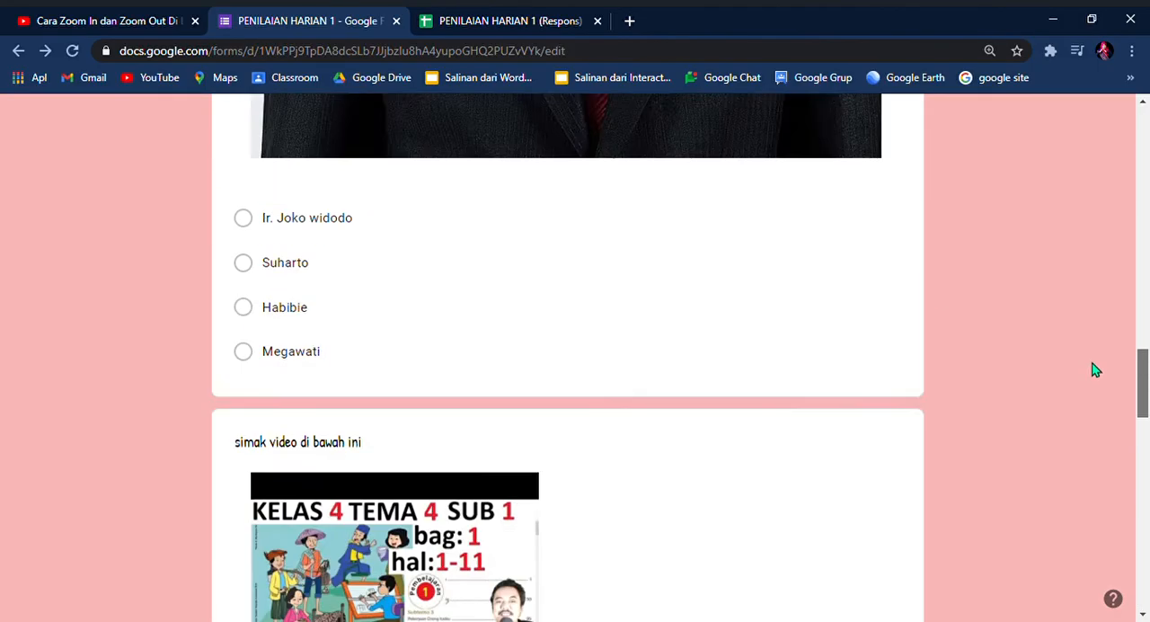
{"action": "scroll", "coordinate": [1092, 156], "scroll_direction": "up", "scroll_amount": 2}
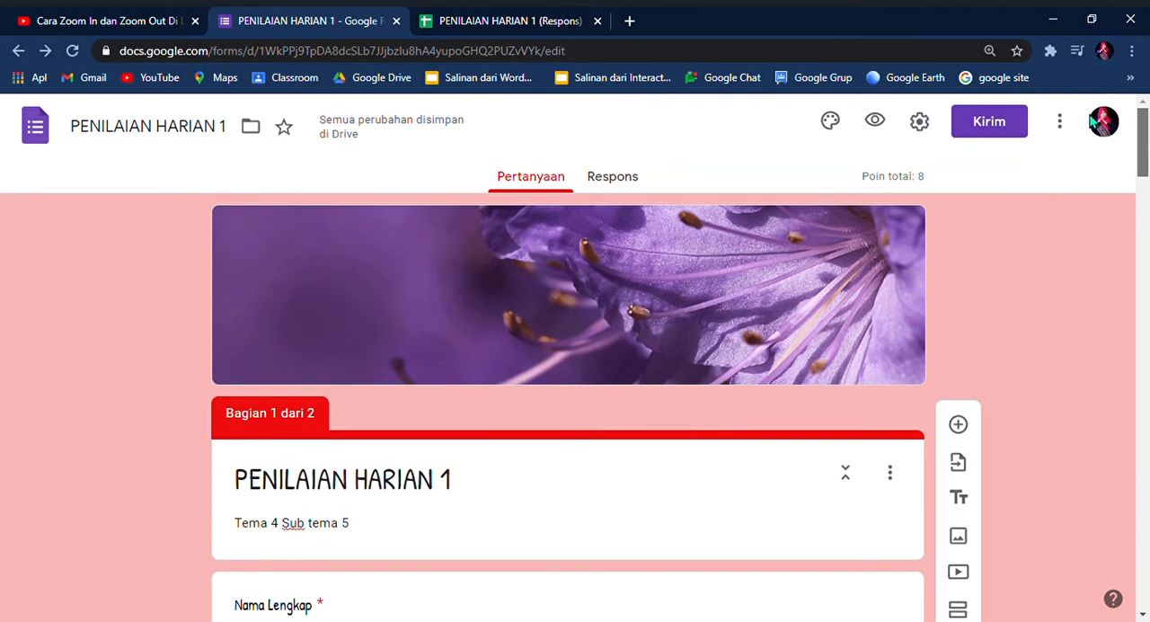
{"action": "left_click", "coordinate": [877, 122]}
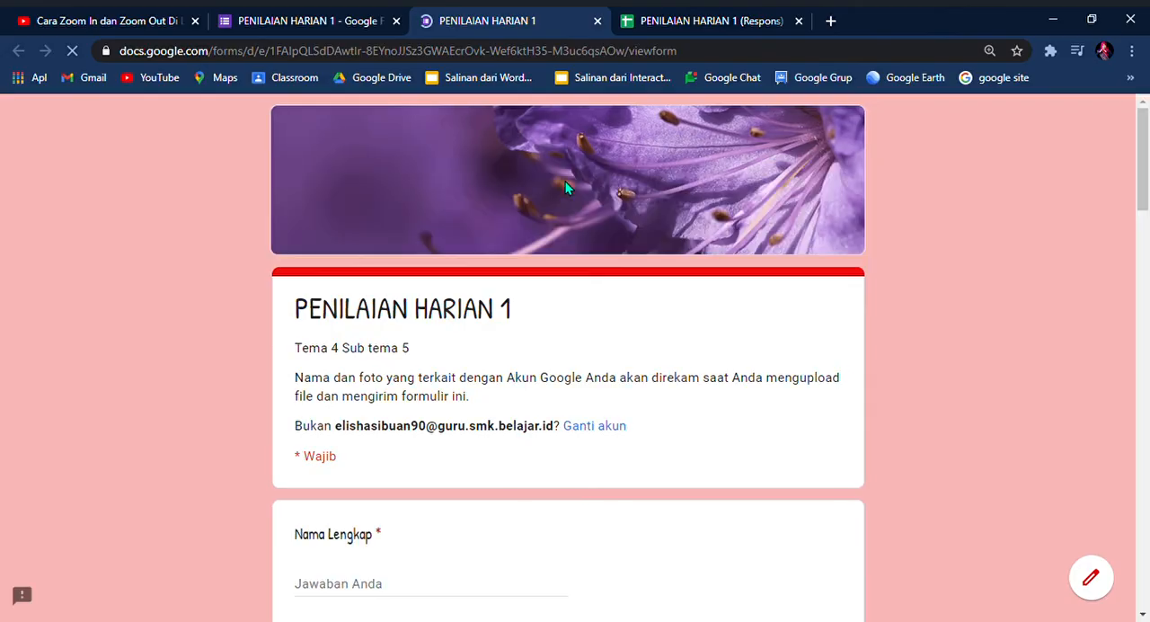
Step: Look through the first section's questions in the preview and try to continue to the next section without answering them
{"action": "scroll", "coordinate": [593, 409], "scroll_direction": "down", "scroll_amount": 6}
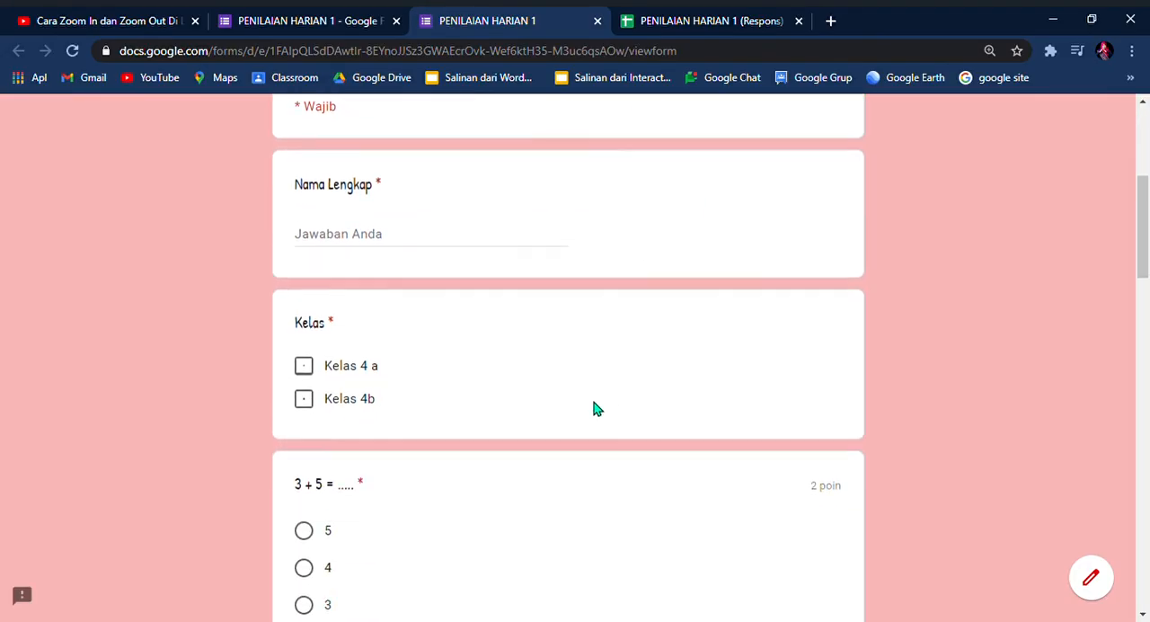
{"action": "scroll", "coordinate": [591, 415], "scroll_direction": "down", "scroll_amount": 12}
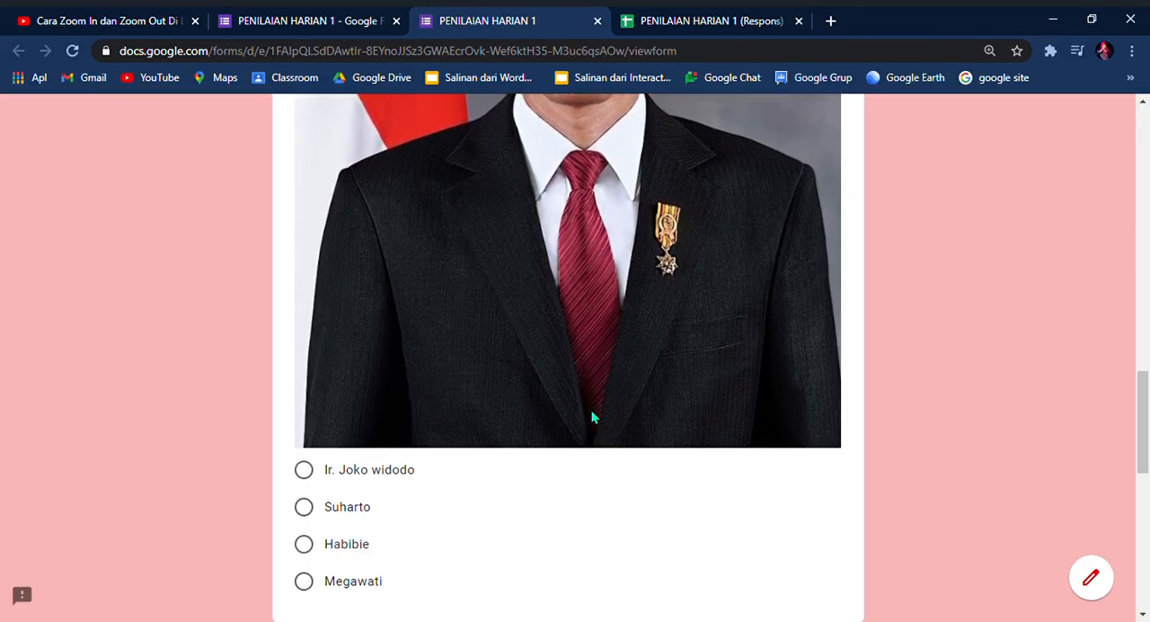
{"action": "scroll", "coordinate": [591, 415], "scroll_direction": "down", "scroll_amount": 8}
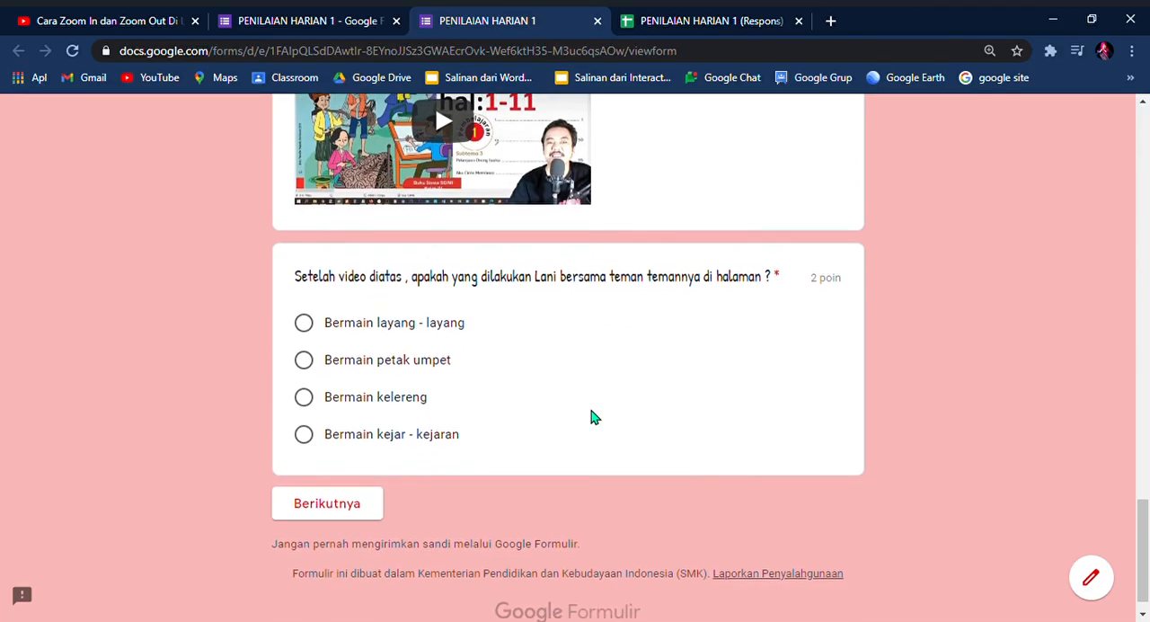
{"action": "left_click", "coordinate": [331, 477]}
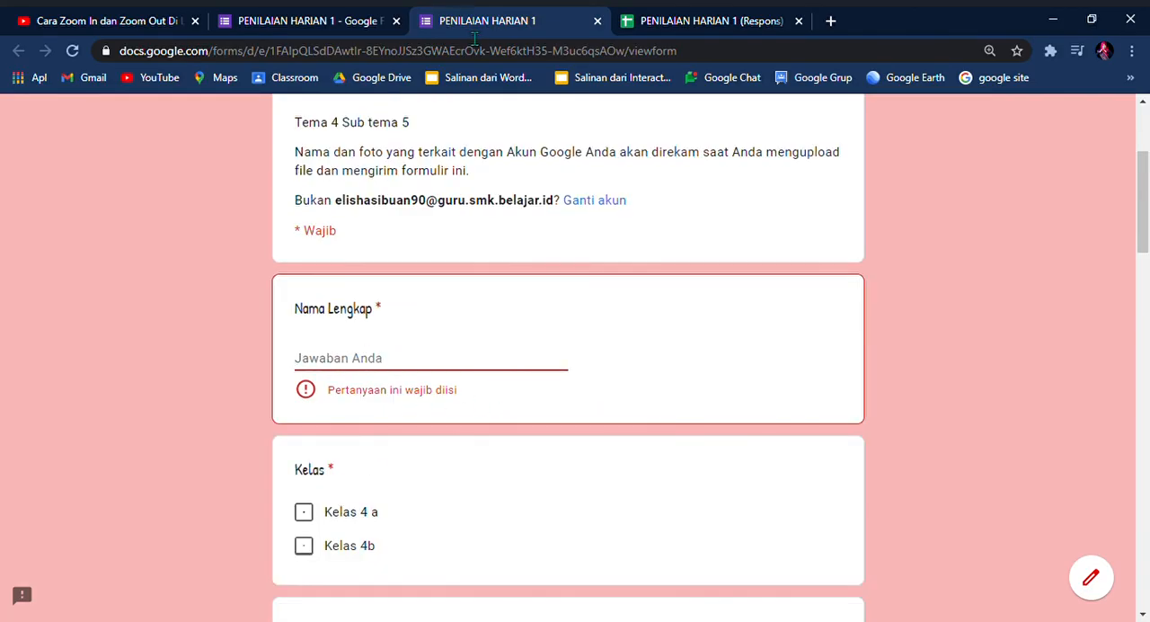
Step: Enter the respondent's full name under Nama Lengkap and choose Kelas 4 a as the class
{"action": "scroll", "coordinate": [1146, 223], "scroll_direction": "up", "scroll_amount": 3}
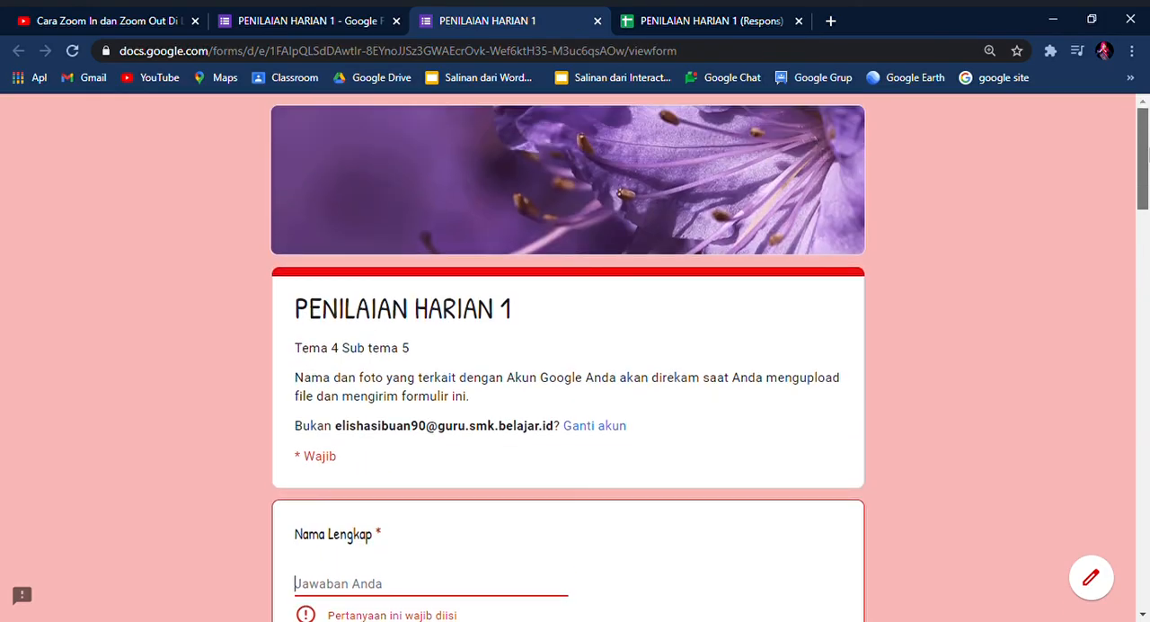
{"action": "scroll", "coordinate": [516, 416], "scroll_direction": "down", "scroll_amount": 1}
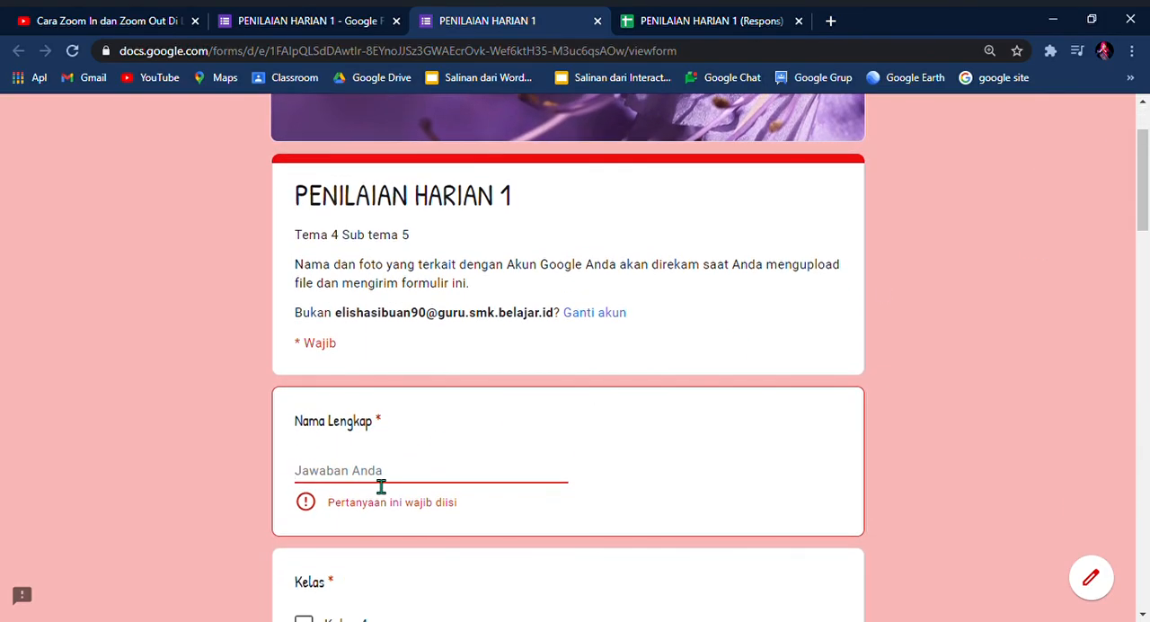
{"action": "type", "text": "Faiza"}
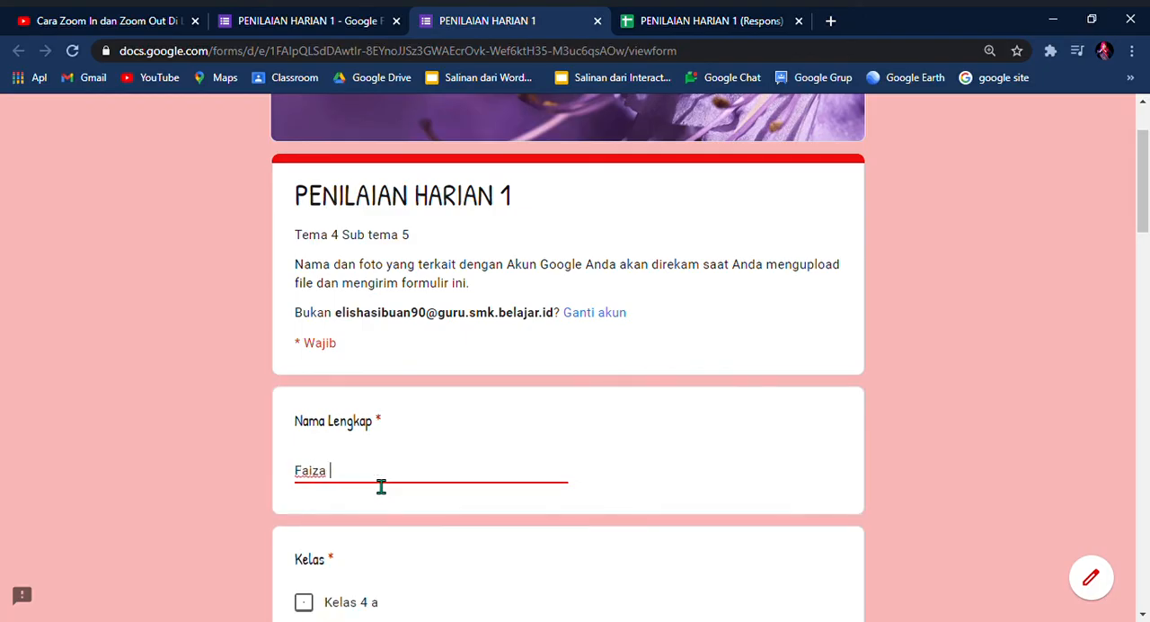
{"action": "scroll", "coordinate": [377, 488], "scroll_direction": "down", "scroll_amount": 1}
{"action": "left_click", "coordinate": [307, 493]}
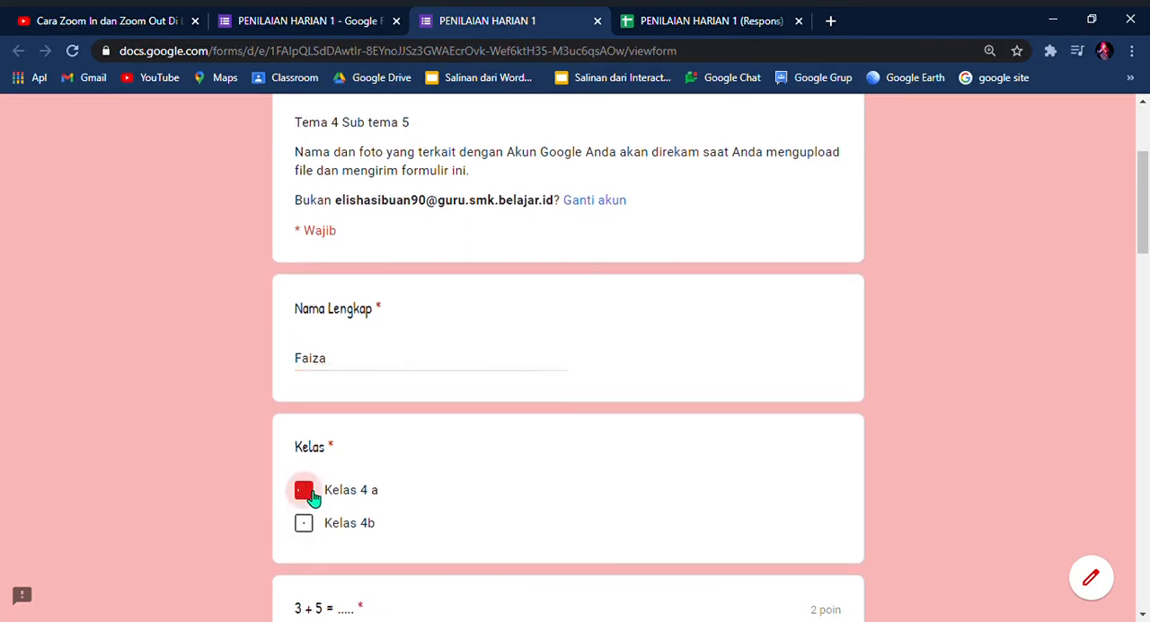
Step: Answer the 3 + 5 question with 8 and the pictured president question with Ir. Joko widodo
{"action": "scroll", "coordinate": [410, 560], "scroll_direction": "down", "scroll_amount": 2}
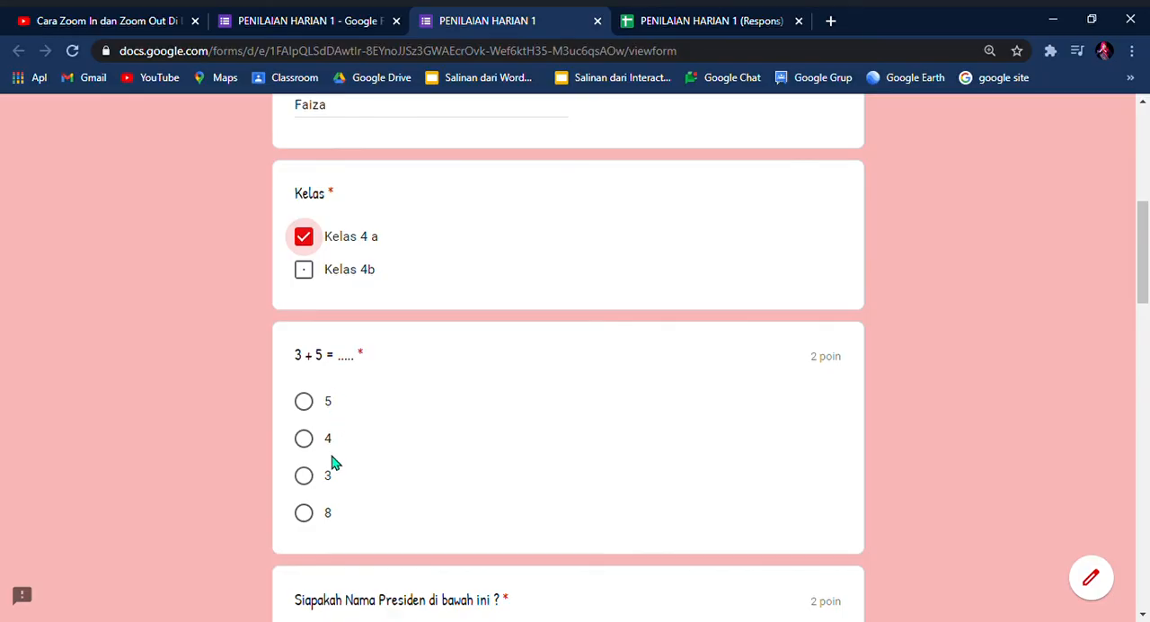
{"action": "left_click", "coordinate": [310, 514]}
{"action": "scroll", "coordinate": [426, 500], "scroll_direction": "down", "scroll_amount": 3}
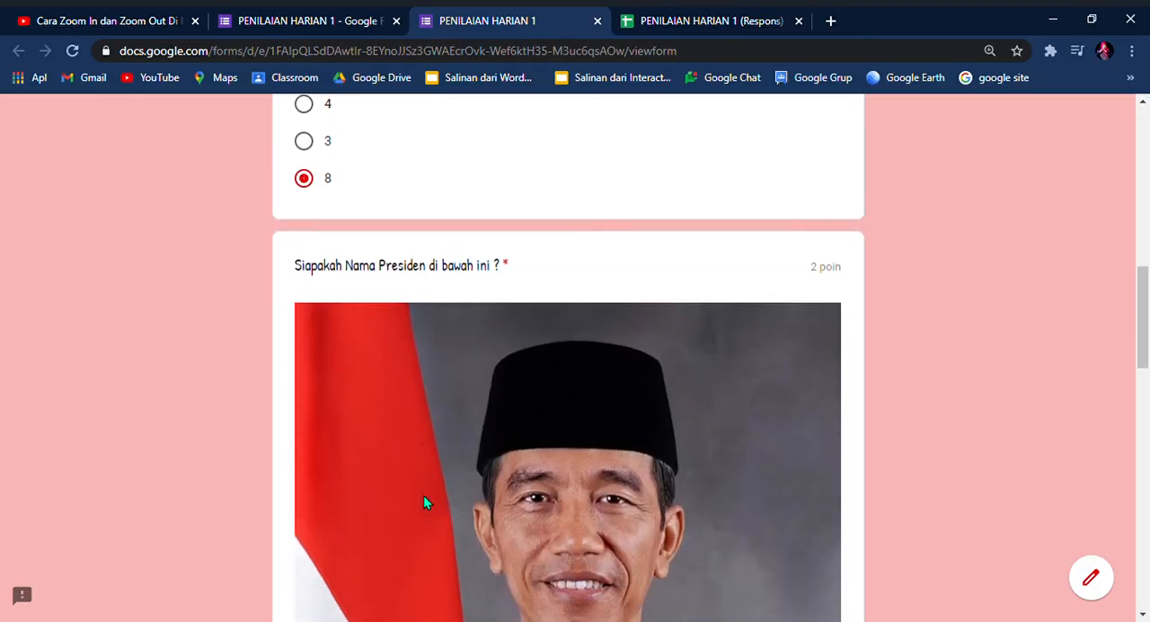
{"action": "scroll", "coordinate": [426, 504], "scroll_direction": "down", "scroll_amount": 7}
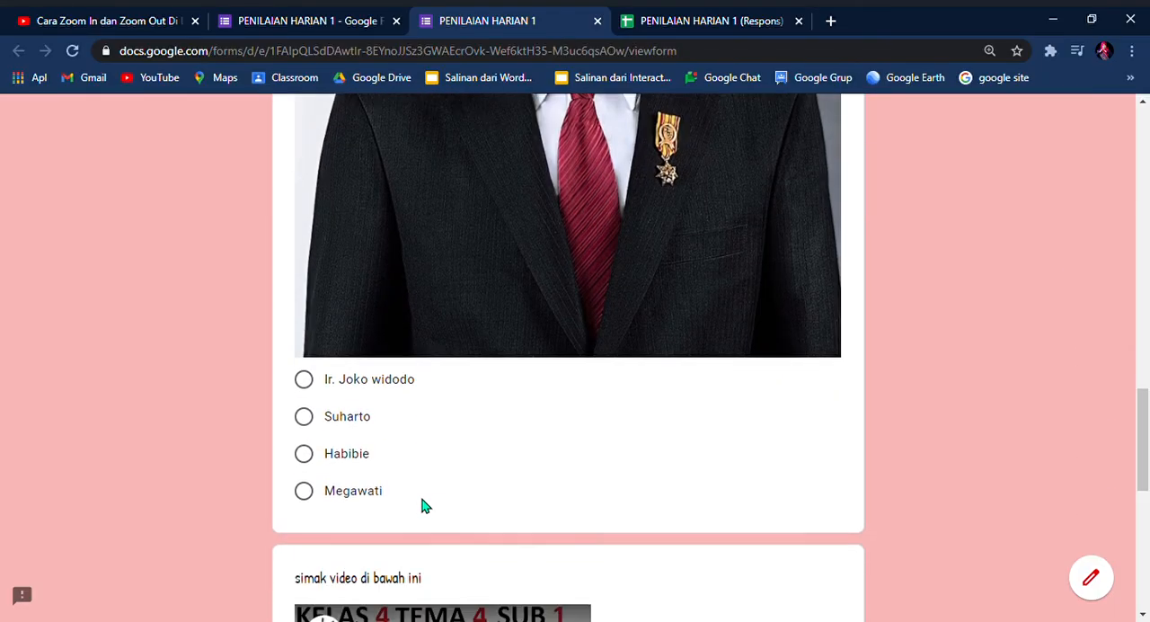
{"action": "scroll", "coordinate": [426, 506], "scroll_direction": "down", "scroll_amount": 1}
{"action": "left_click", "coordinate": [306, 332]}
{"action": "scroll", "coordinate": [367, 459], "scroll_direction": "down", "scroll_amount": 1}
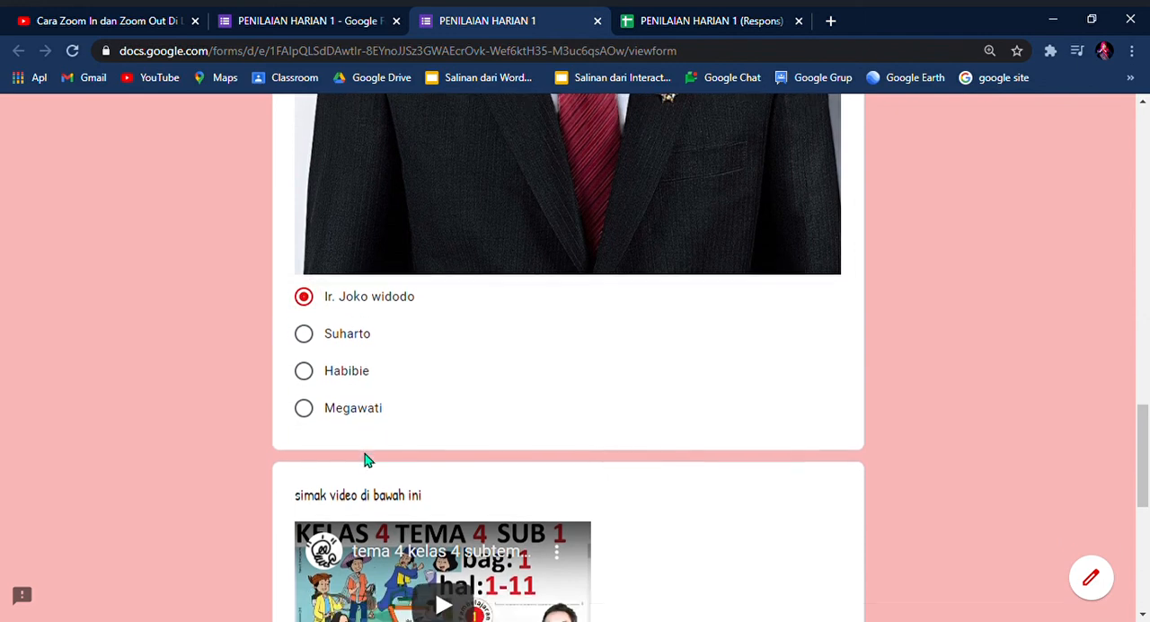
Step: Answer the video question with Bermain layang - layang and continue to the next section
{"action": "scroll", "coordinate": [367, 459], "scroll_direction": "down", "scroll_amount": 5}
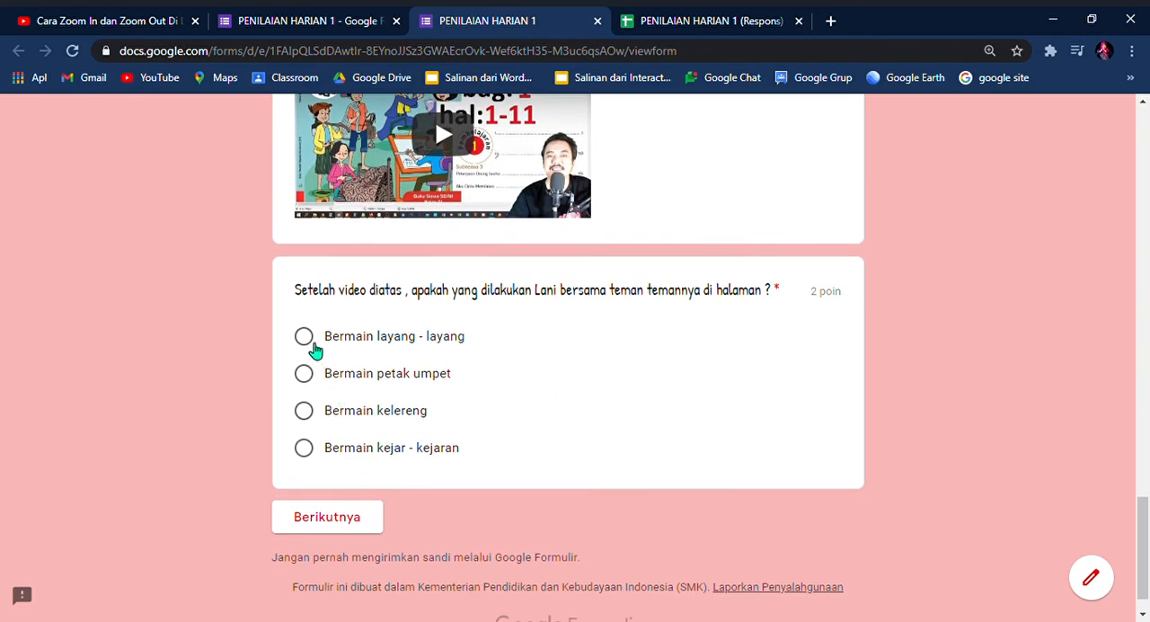
{"action": "left_click", "coordinate": [304, 336]}
{"action": "scroll", "coordinate": [398, 485], "scroll_direction": "down", "scroll_amount": 1}
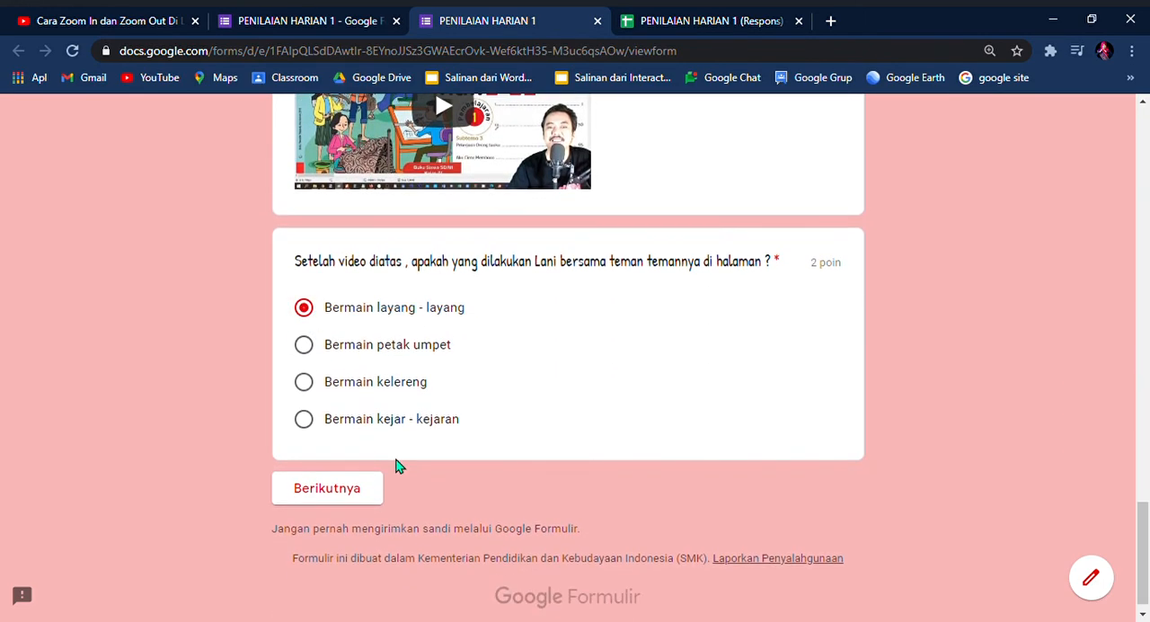
{"action": "scroll", "coordinate": [449, 488], "scroll_direction": "up", "scroll_amount": 4}
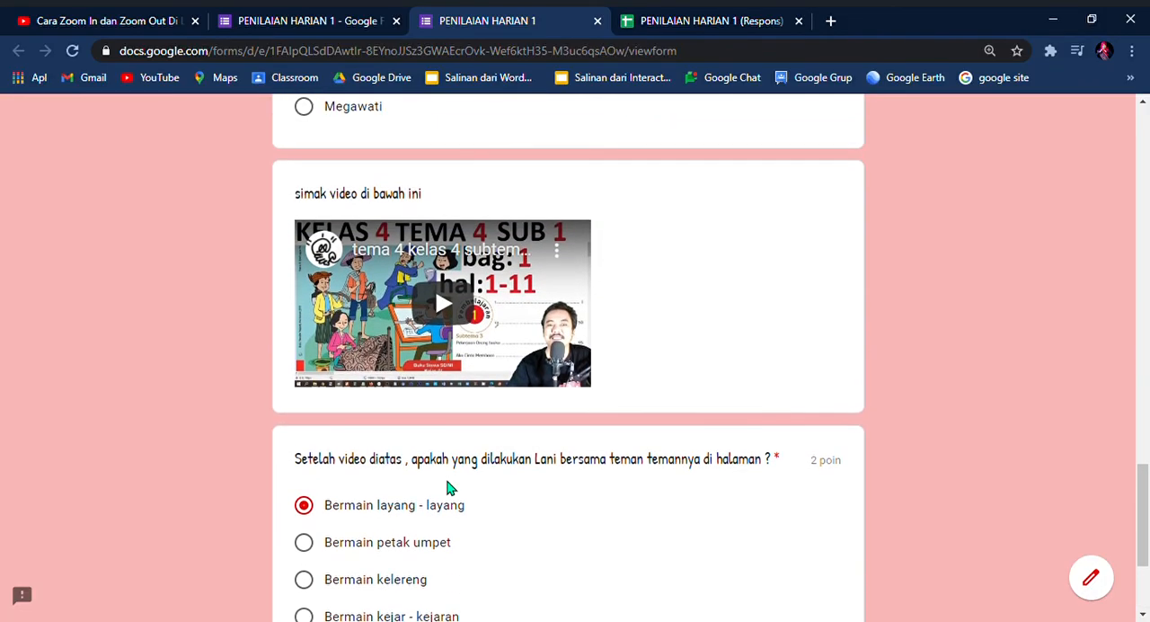
{"action": "scroll", "coordinate": [441, 486], "scroll_direction": "down", "scroll_amount": 5}
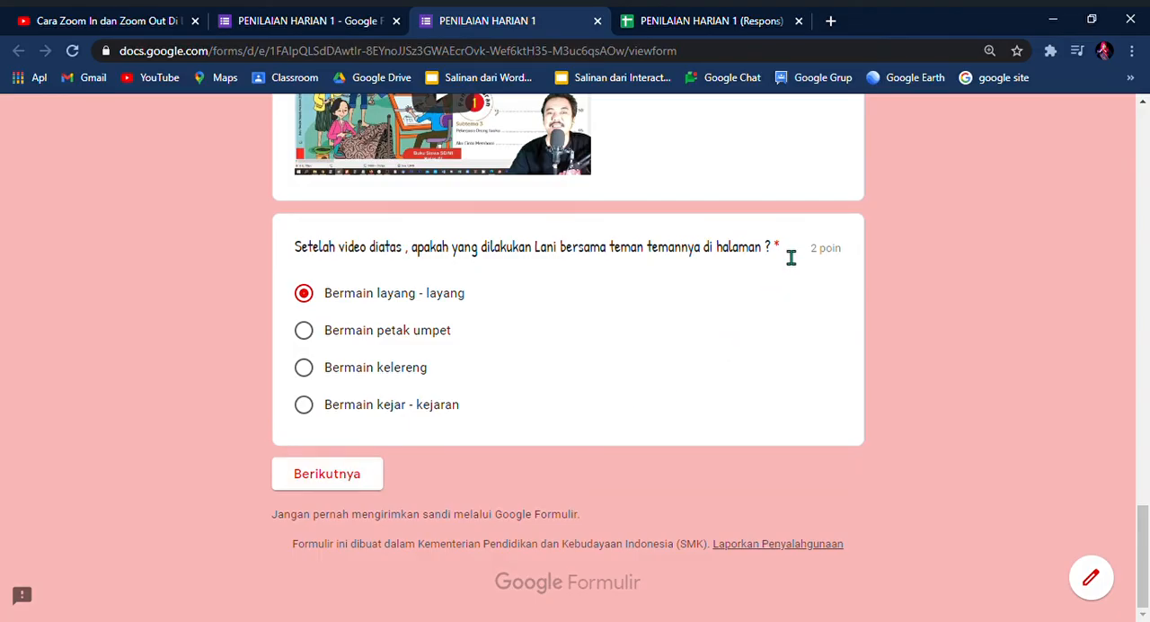
{"action": "left_click", "coordinate": [356, 482]}
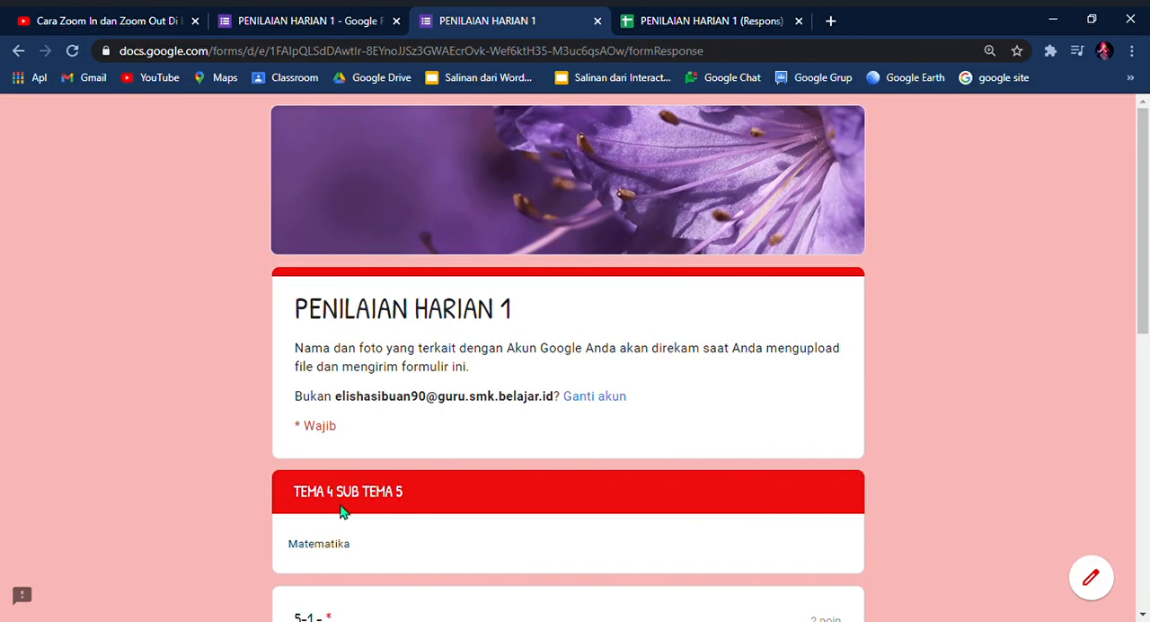
Step: Answer the 5-1 question with 4 and enter "Ir .JOKO WIDODO" for the question about Indonesia's first president
{"action": "scroll", "coordinate": [341, 511], "scroll_direction": "down", "scroll_amount": 3}
{"action": "scroll", "coordinate": [339, 515], "scroll_direction": "down", "scroll_amount": 1}
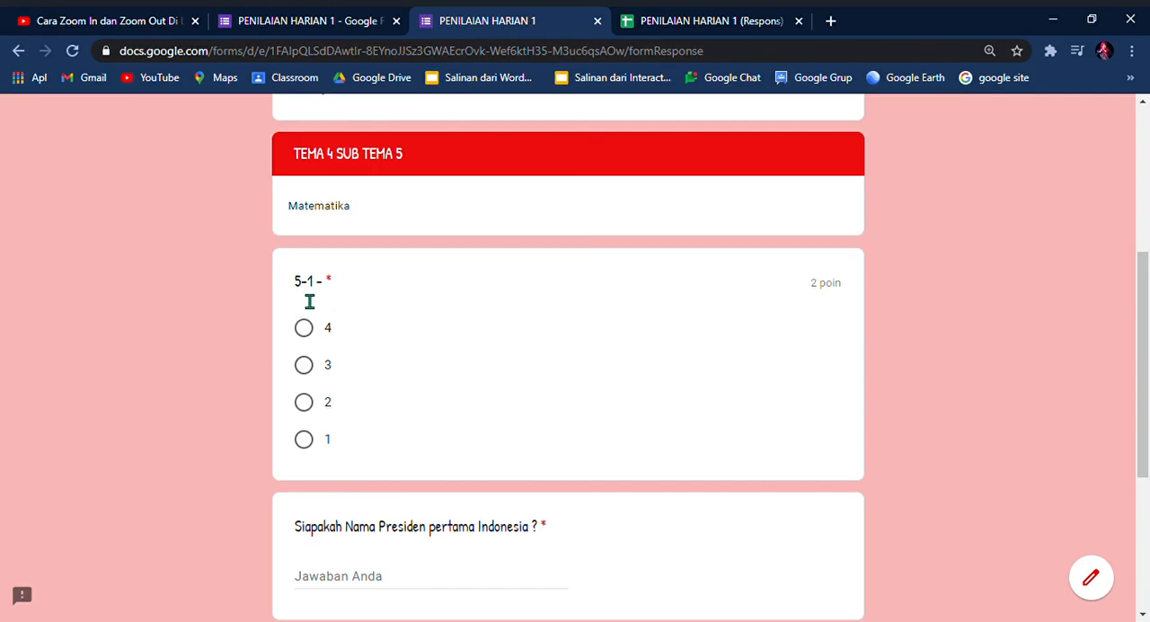
{"action": "left_click", "coordinate": [310, 331]}
{"action": "scroll", "coordinate": [401, 426], "scroll_direction": "down", "scroll_amount": 3}
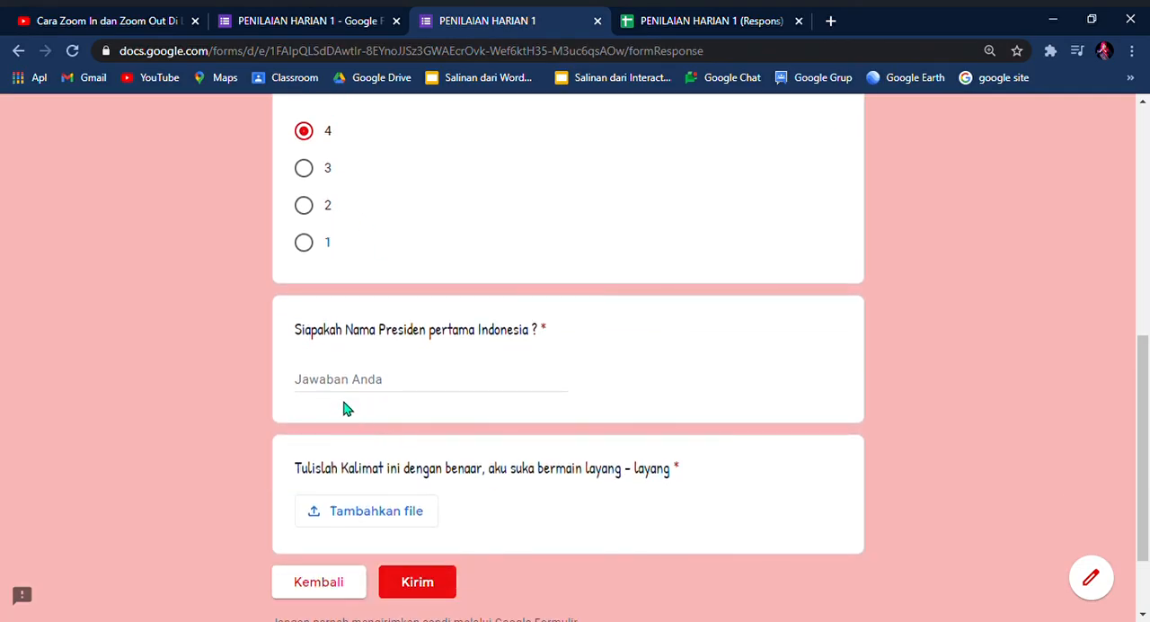
{"action": "left_click", "coordinate": [363, 388]}
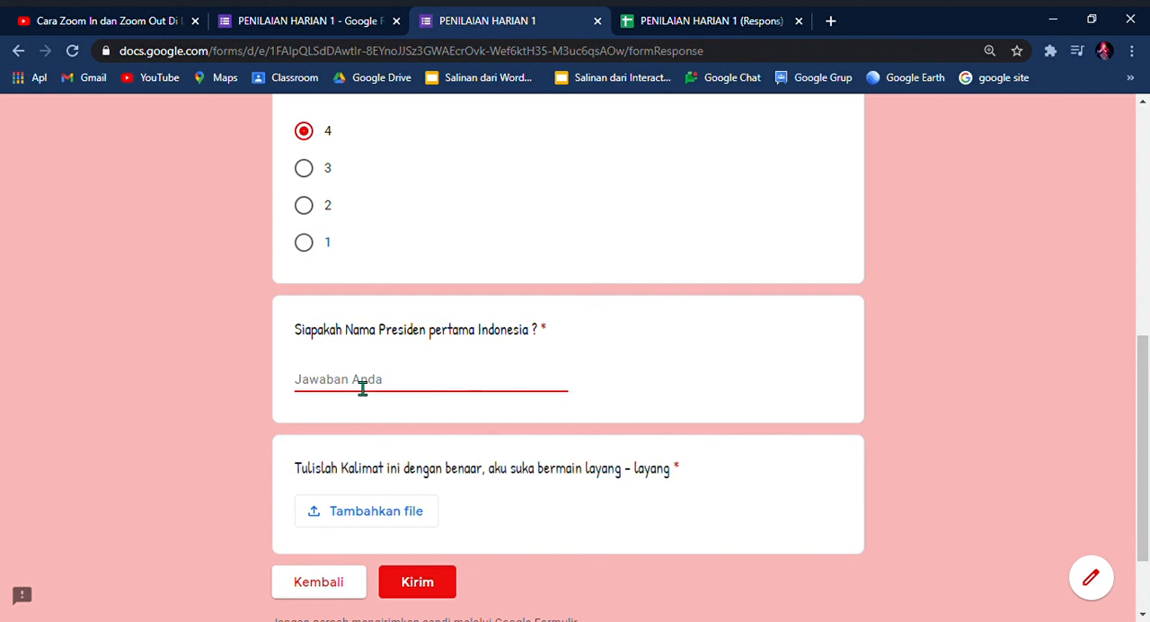
{"action": "type", "text": "I"}
Step: Upload DSC00859-removebg-preview.png from the device as the answer to the sentence-writing question and submit the form
{"action": "scroll", "coordinate": [476, 490], "scroll_direction": "down", "scroll_amount": 1}
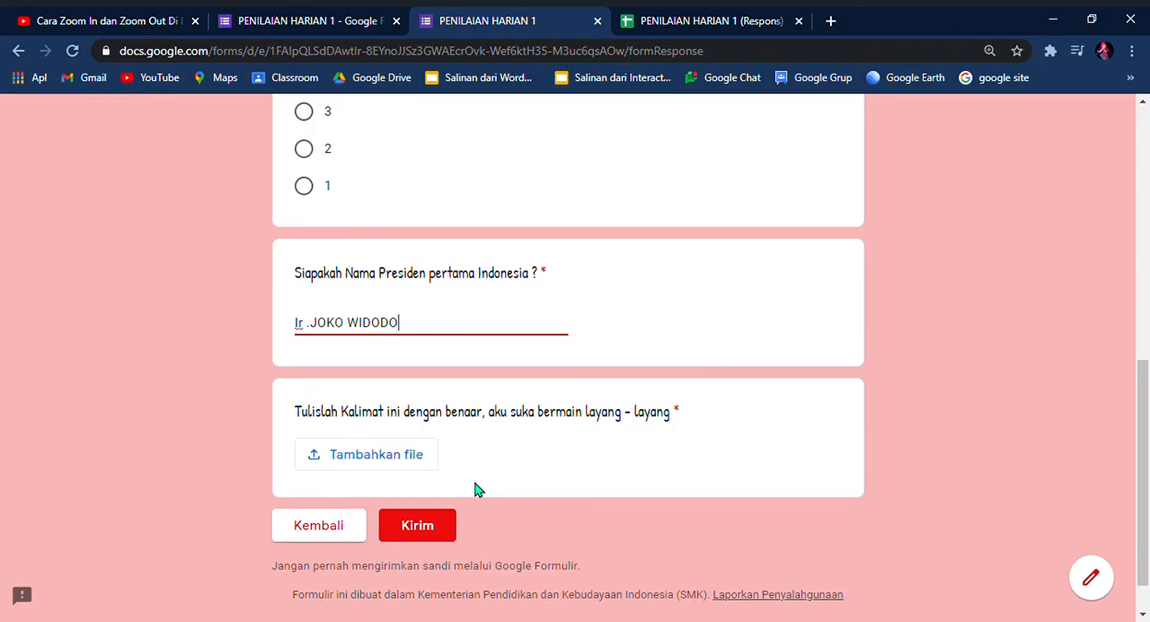
{"action": "scroll", "coordinate": [476, 490], "scroll_direction": "down", "scroll_amount": 1}
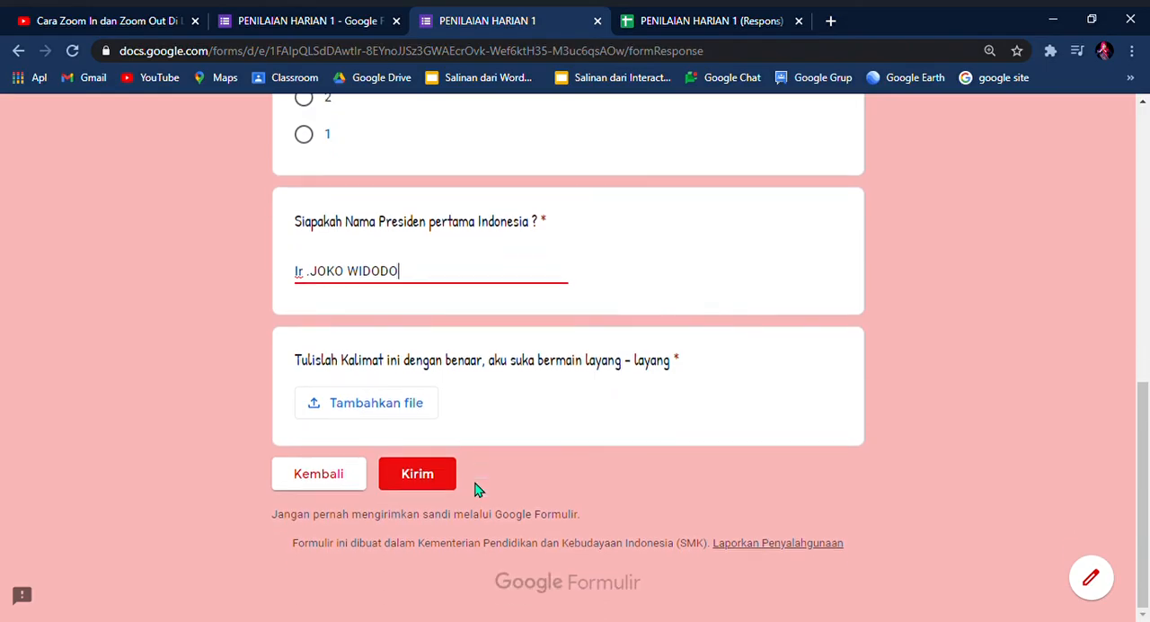
{"action": "left_click", "coordinate": [386, 413]}
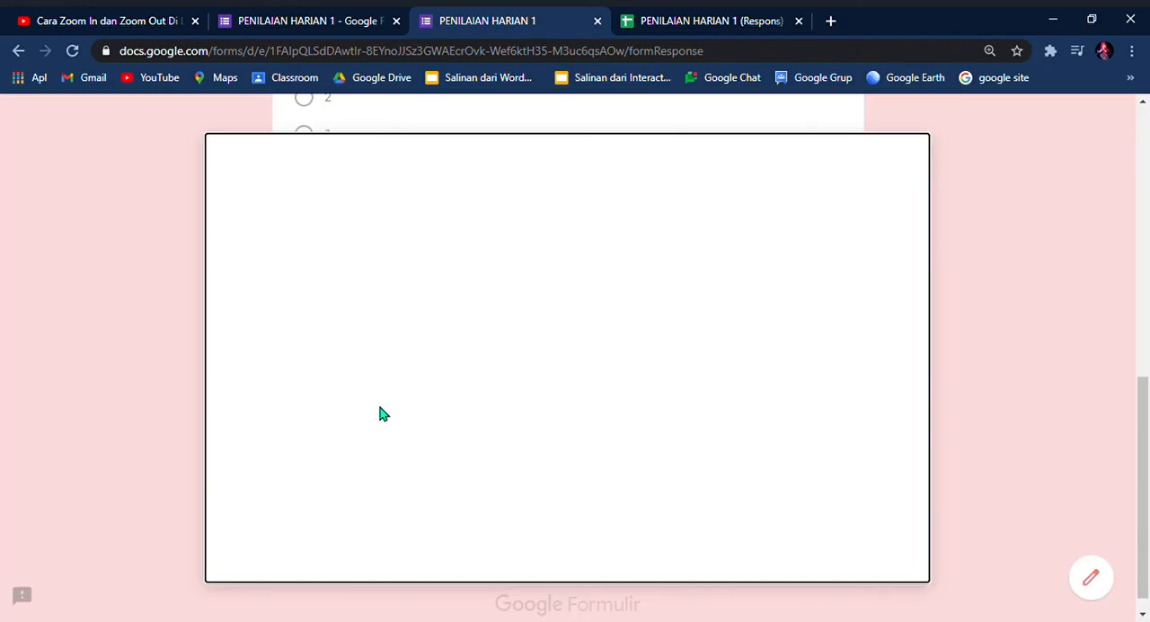
{"action": "left_click", "coordinate": [356, 218]}
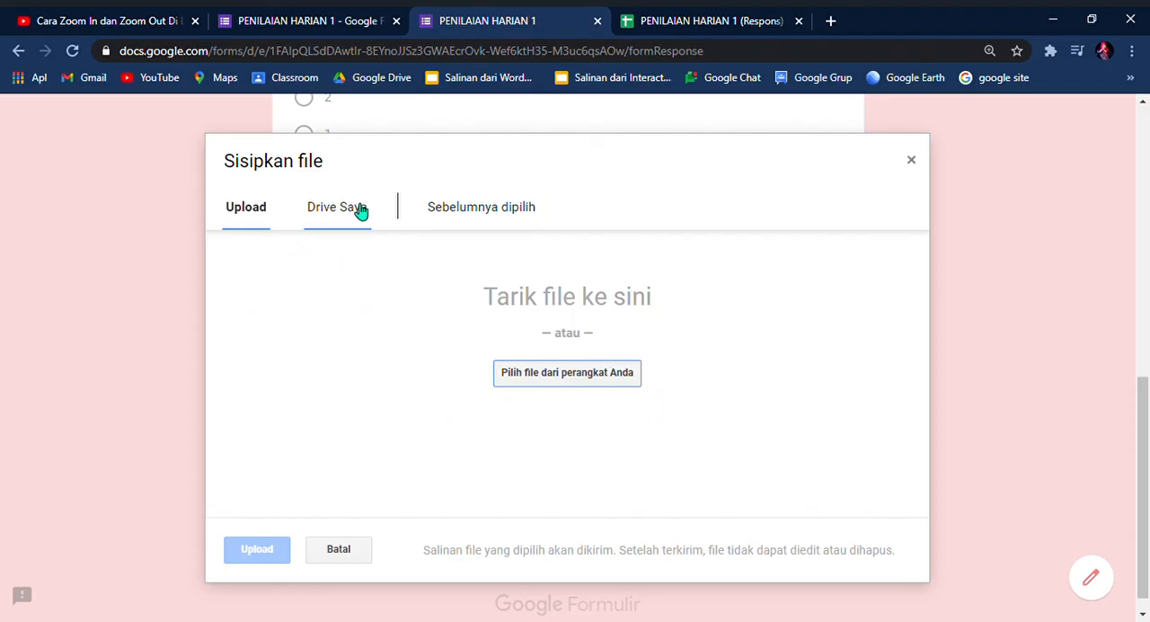
{"action": "left_click", "coordinate": [567, 381]}
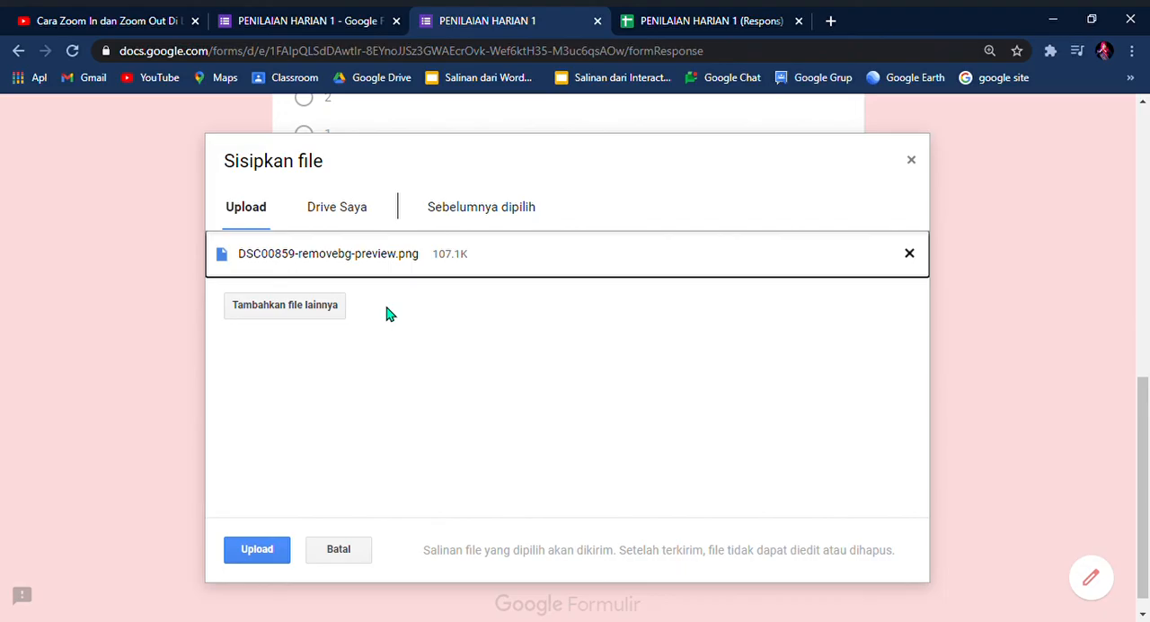
{"action": "left_click", "coordinate": [257, 552]}
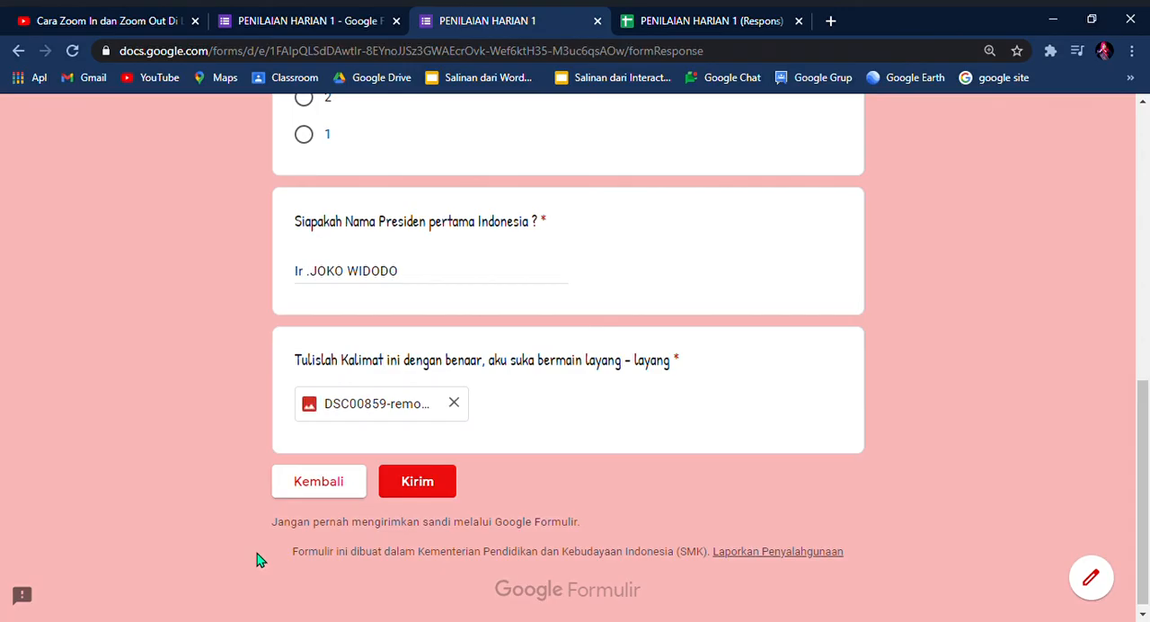
{"action": "left_click", "coordinate": [429, 492]}
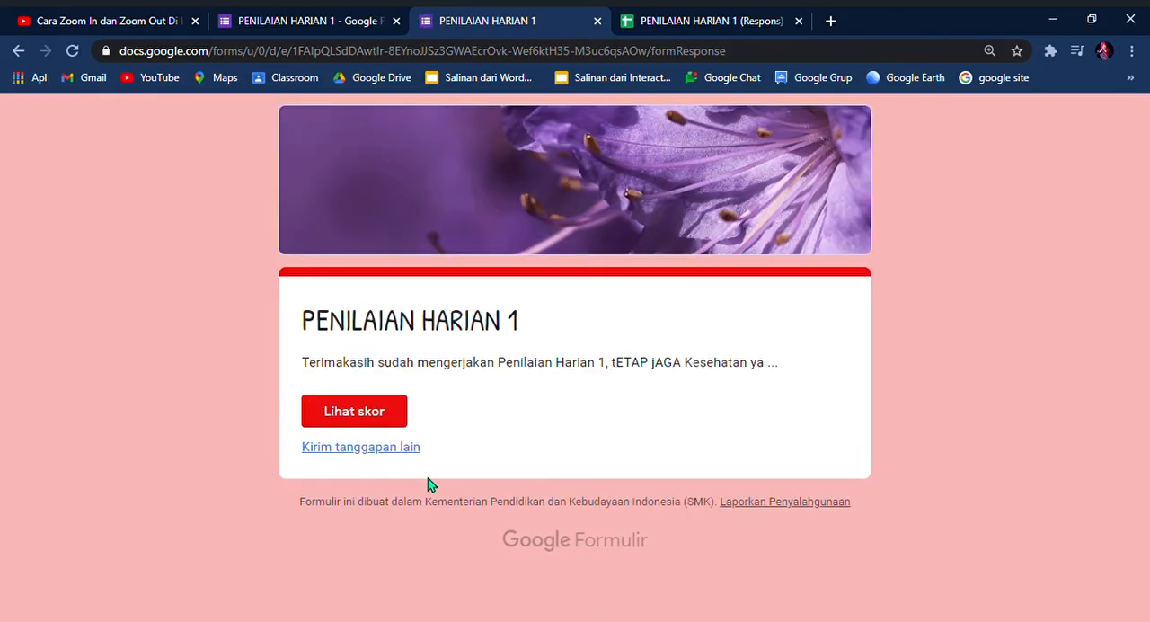
Step: Open the score page of the submitted response and review the total points and marked answers in both sections
{"action": "left_click", "coordinate": [385, 413]}
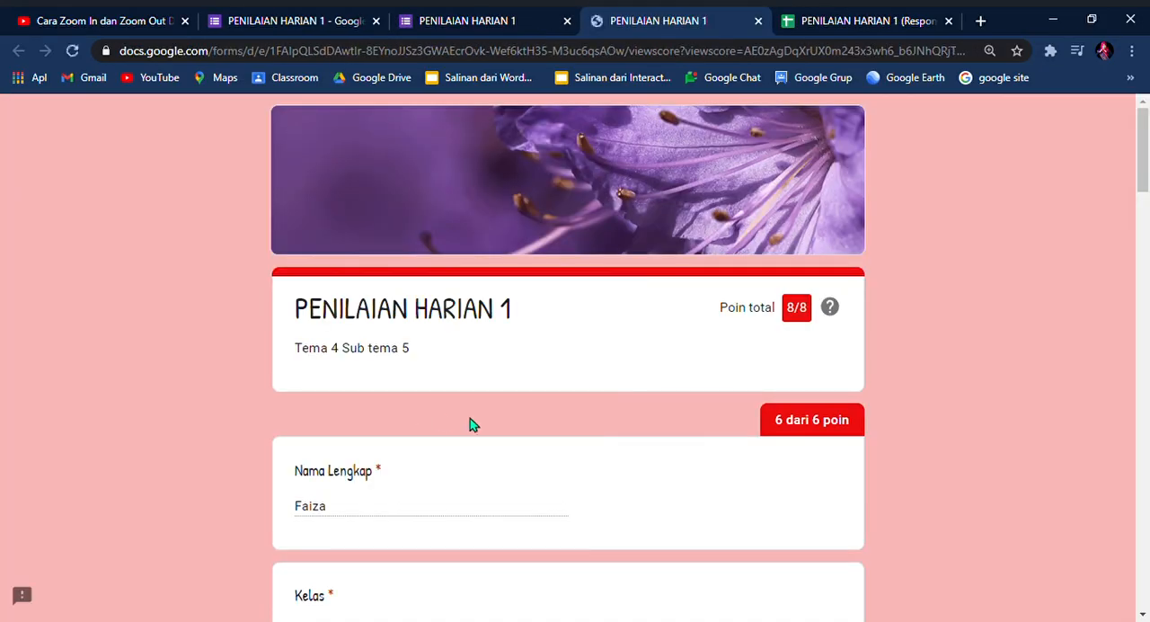
{"action": "scroll", "coordinate": [613, 450], "scroll_direction": "down", "scroll_amount": 7}
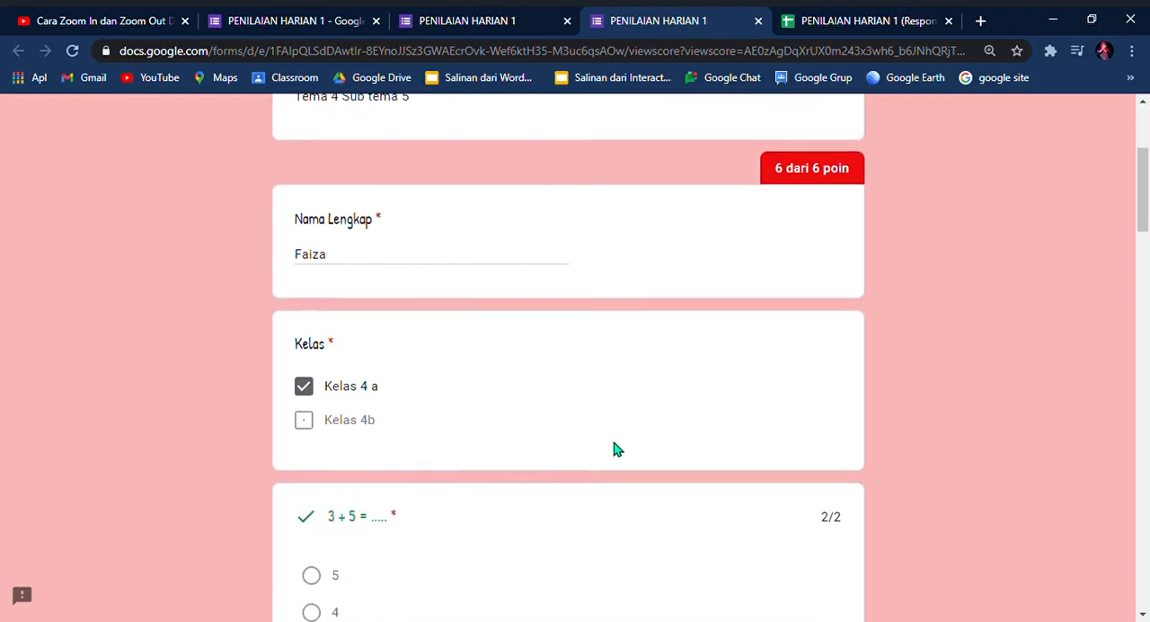
{"action": "scroll", "coordinate": [614, 450], "scroll_direction": "down", "scroll_amount": 10}
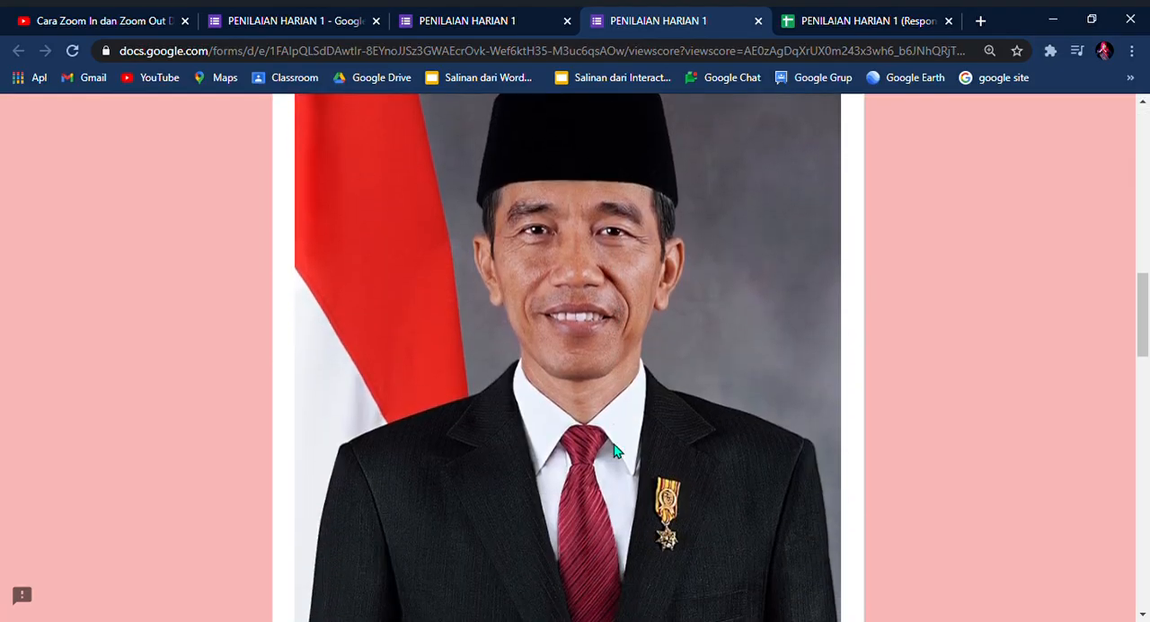
{"action": "scroll", "coordinate": [614, 451], "scroll_direction": "down", "scroll_amount": 10}
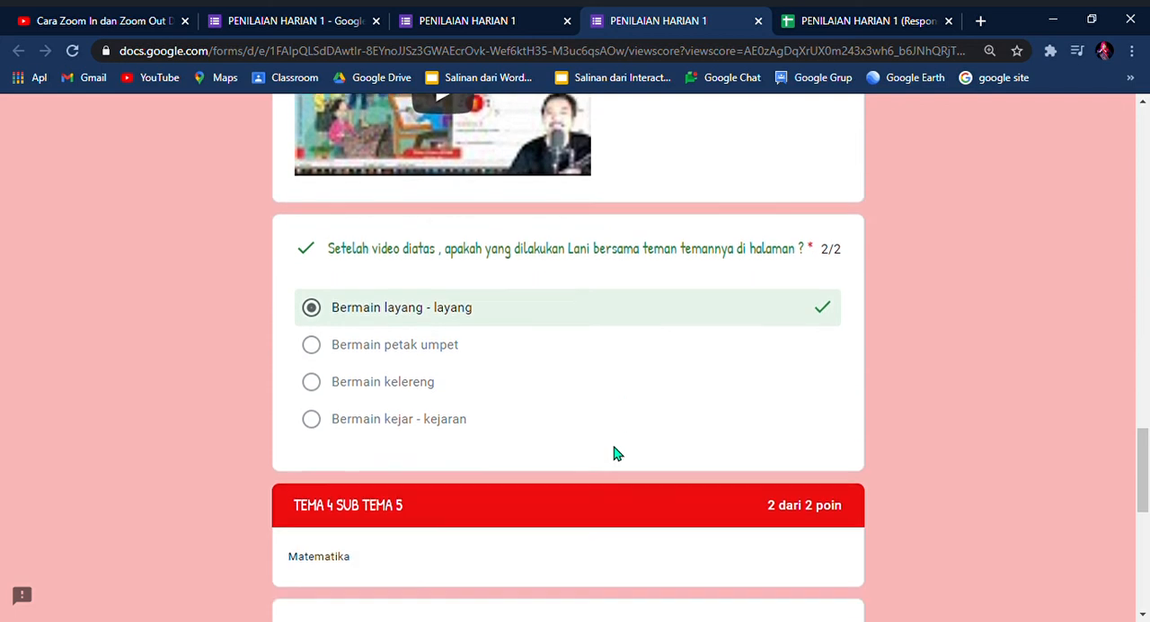
{"action": "scroll", "coordinate": [614, 454], "scroll_direction": "down", "scroll_amount": 2}
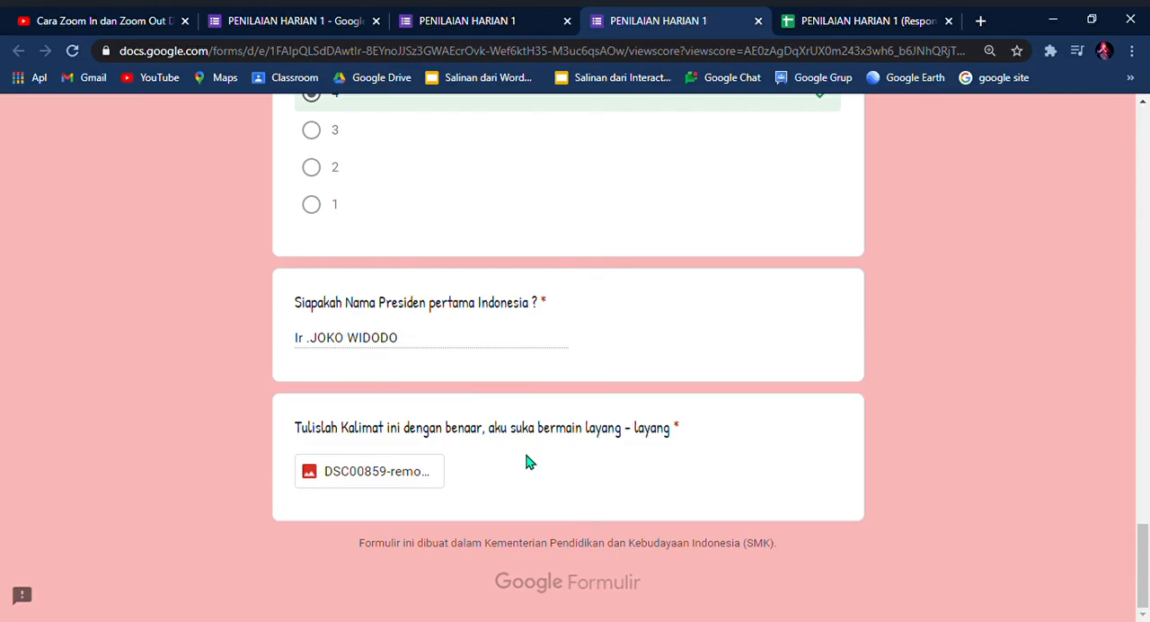
{"action": "left_click_drag", "start_coordinate": [1147, 568], "coordinate": [1117, 144]}
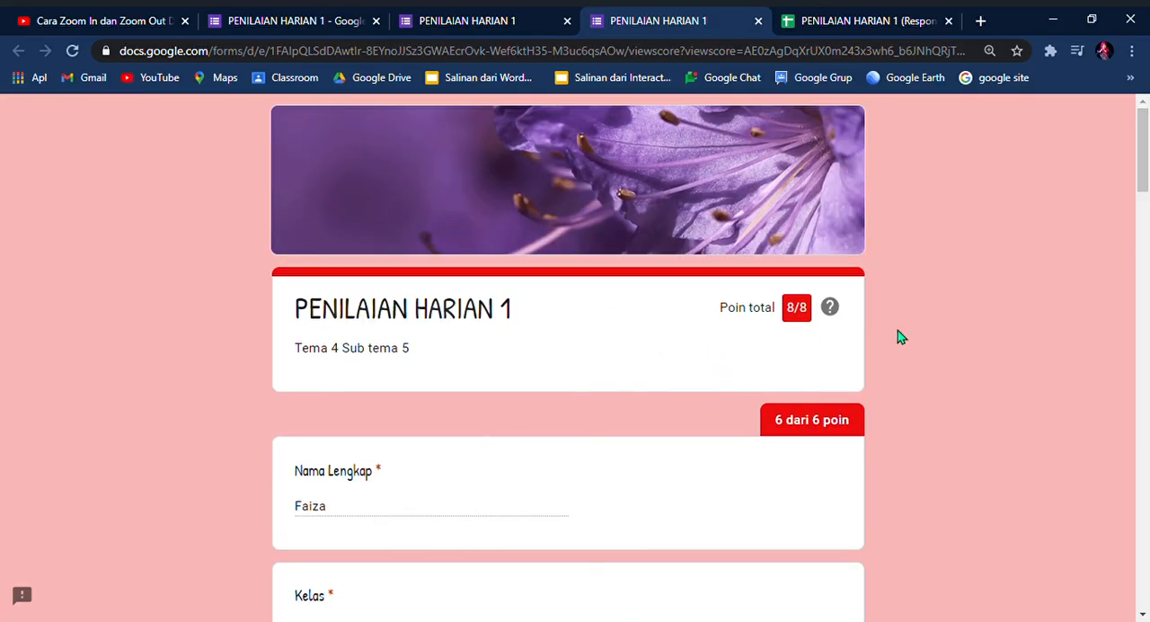
Step: Return to the form editor and review the response summary, from the point statistics through the answer charts of both sections
{"action": "scroll", "coordinate": [1146, 154], "scroll_direction": "down", "scroll_amount": 1}
{"action": "scroll", "coordinate": [1146, 155], "scroll_direction": "up", "scroll_amount": 1}
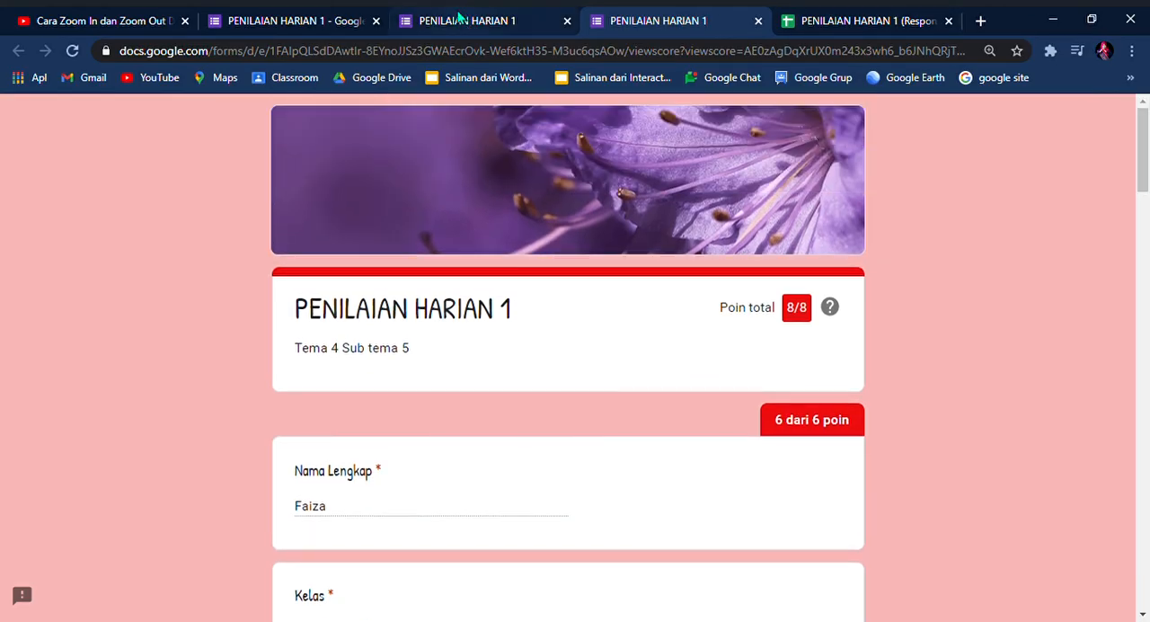
{"action": "left_click", "coordinate": [263, 20]}
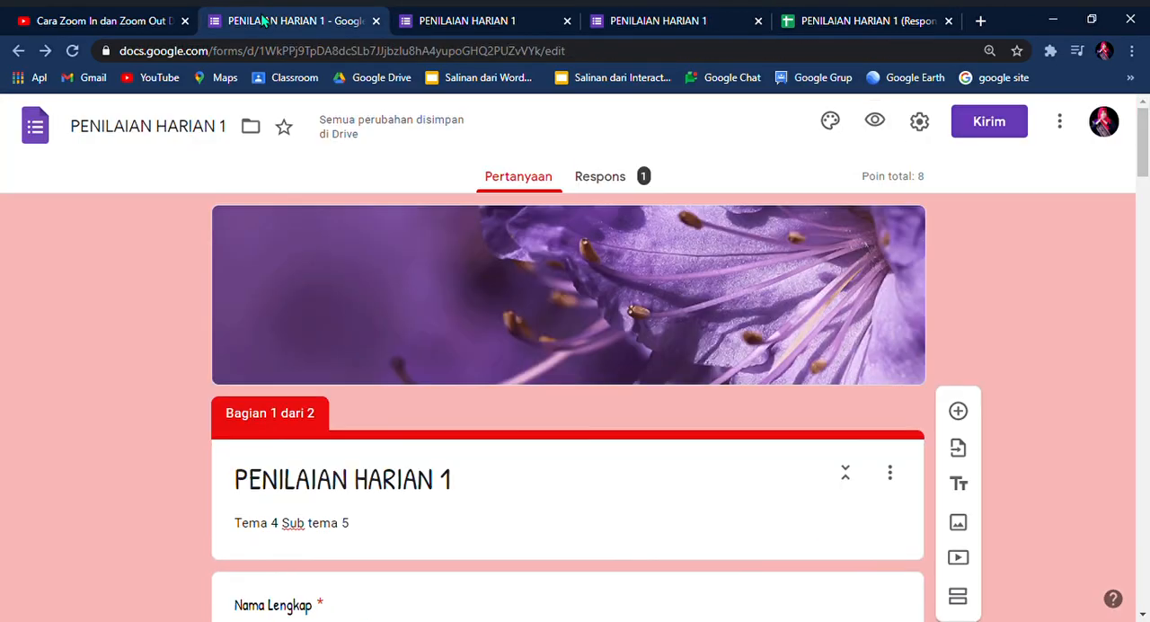
{"action": "left_click", "coordinate": [623, 183]}
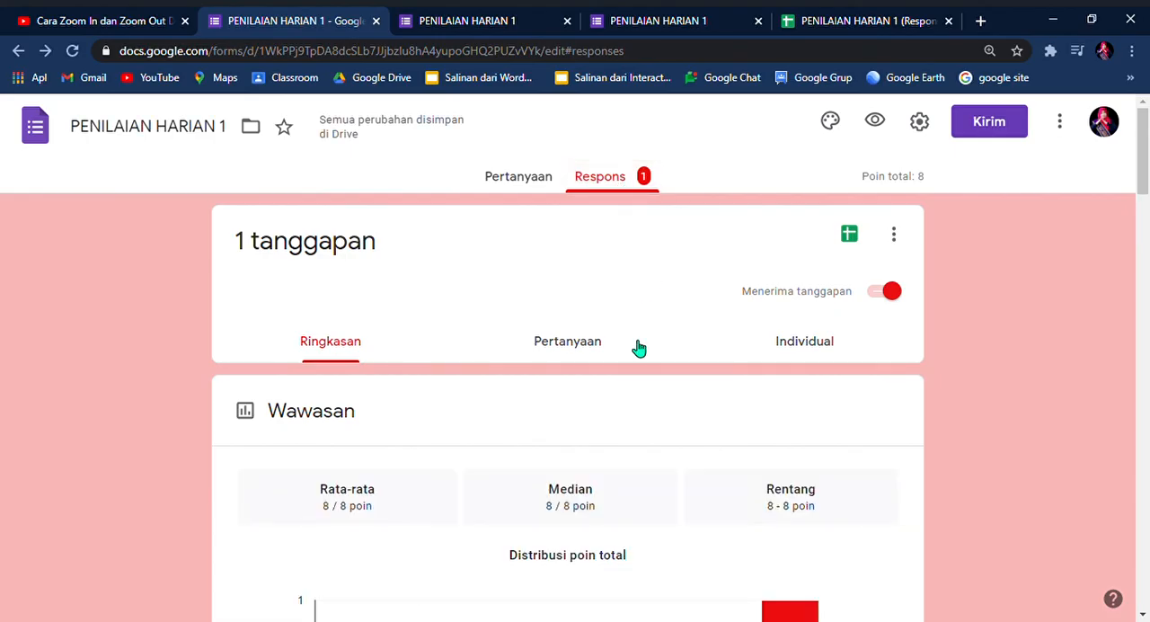
{"action": "scroll", "coordinate": [622, 362], "scroll_direction": "down", "scroll_amount": 4}
{"action": "scroll", "coordinate": [624, 363], "scroll_direction": "down", "scroll_amount": 3}
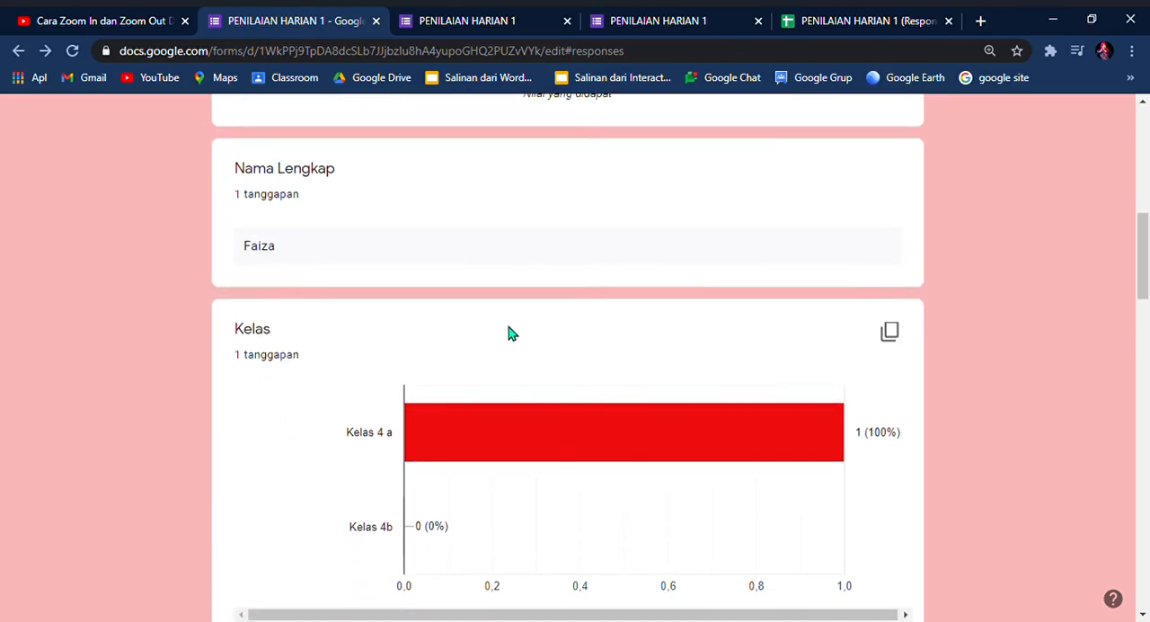
{"action": "scroll", "coordinate": [490, 385], "scroll_direction": "down", "scroll_amount": 2}
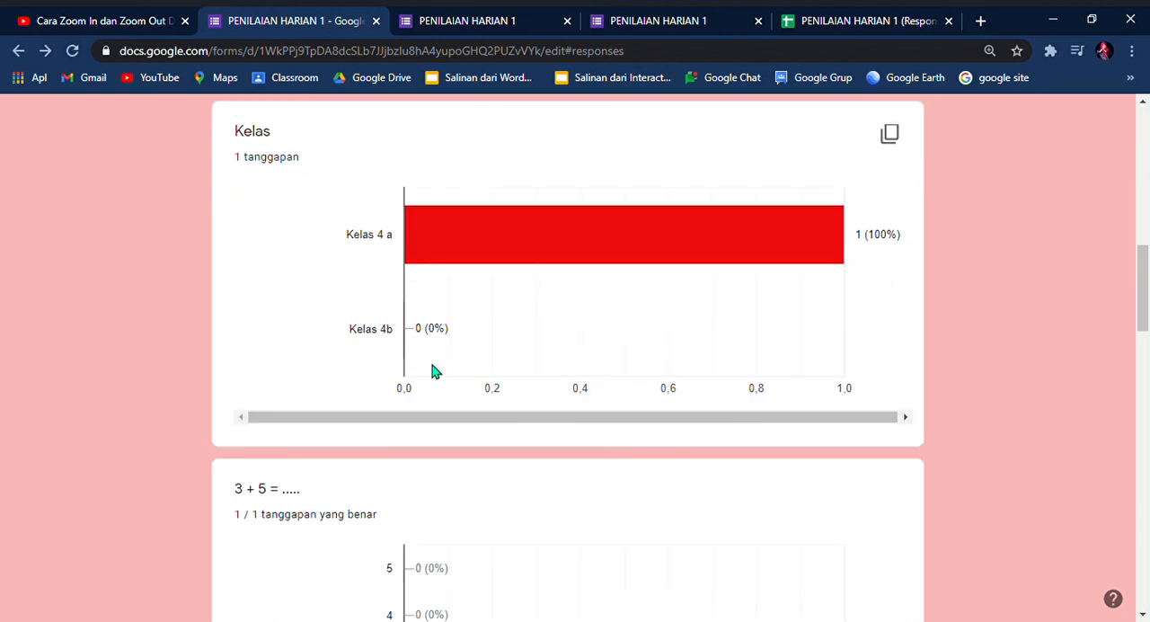
{"action": "scroll", "coordinate": [412, 304], "scroll_direction": "down", "scroll_amount": 1}
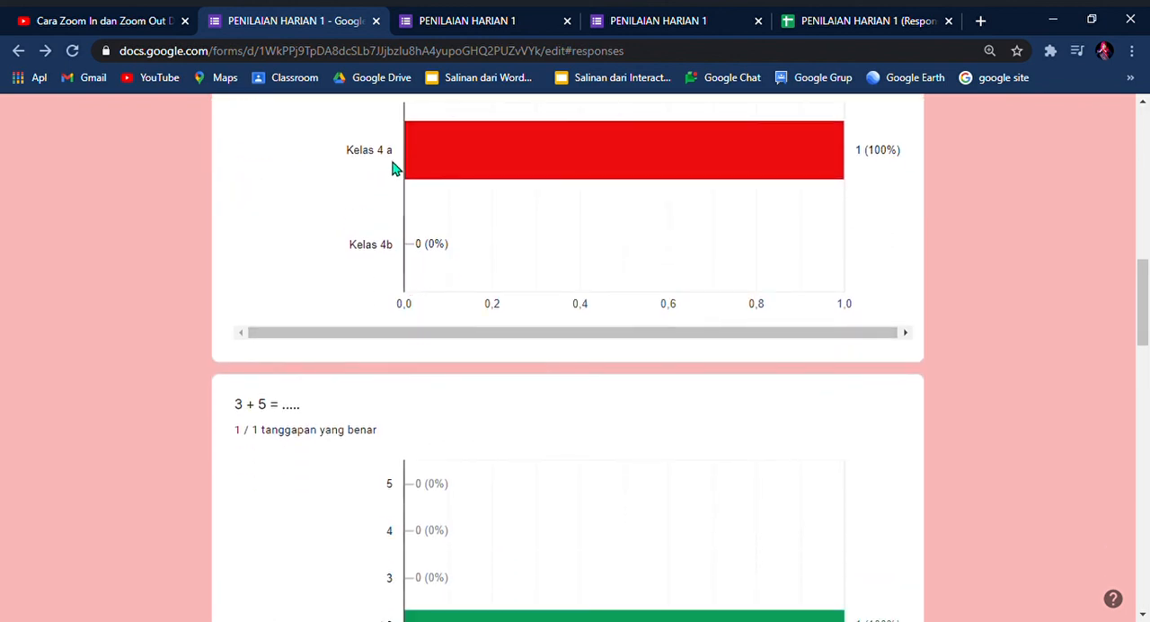
{"action": "scroll", "coordinate": [439, 365], "scroll_direction": "down", "scroll_amount": 3}
{"action": "scroll", "coordinate": [439, 376], "scroll_direction": "down", "scroll_amount": 10}
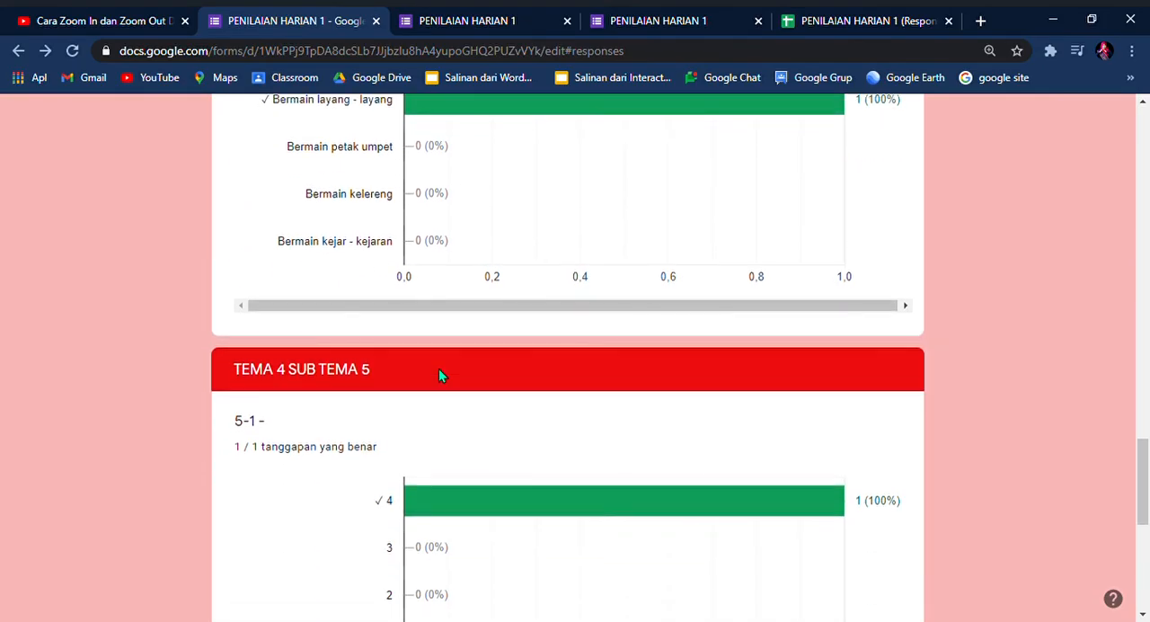
{"action": "scroll", "coordinate": [438, 369], "scroll_direction": "down", "scroll_amount": 4}
{"action": "left_click_drag", "start_coordinate": [1142, 500], "coordinate": [1073, 120]}
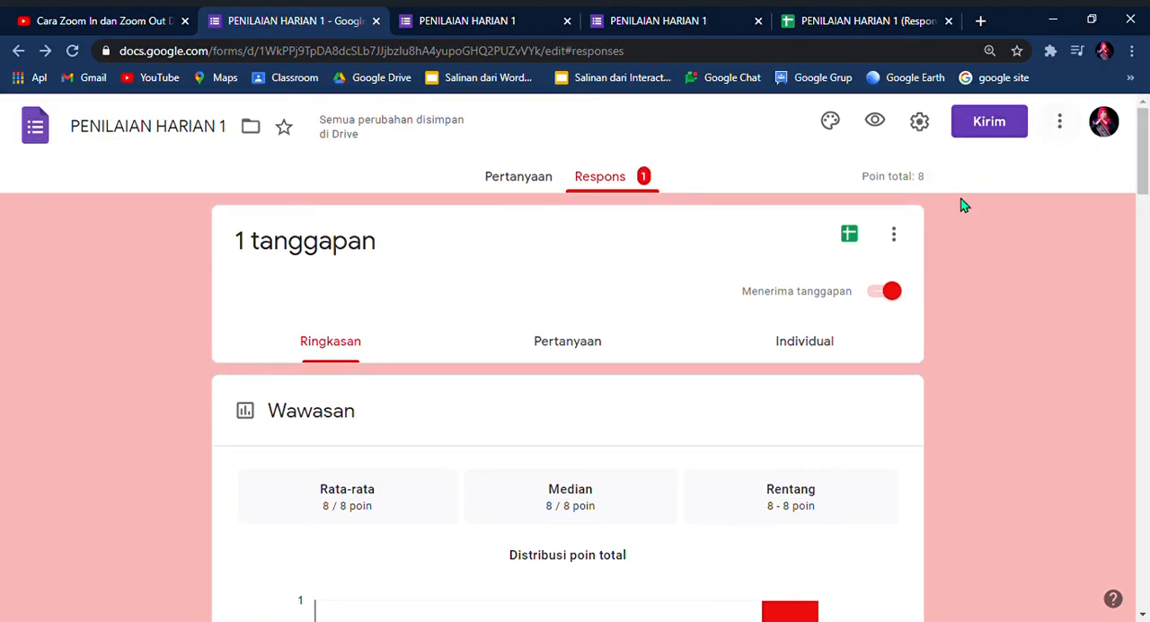
Step: Open the linked response spreadsheet and examine the recorded answers and the uploaded file's link preview, returning to the form's responses when done
{"action": "left_click", "coordinate": [853, 237]}
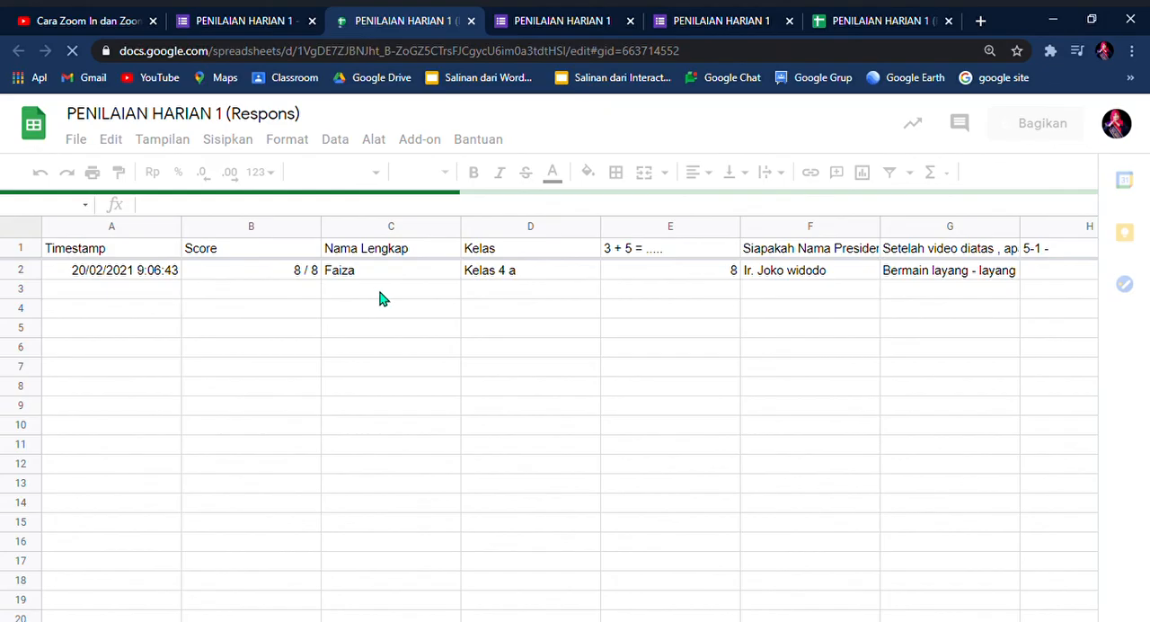
{"action": "left_click_drag", "start_coordinate": [433, 582], "coordinate": [788, 588]}
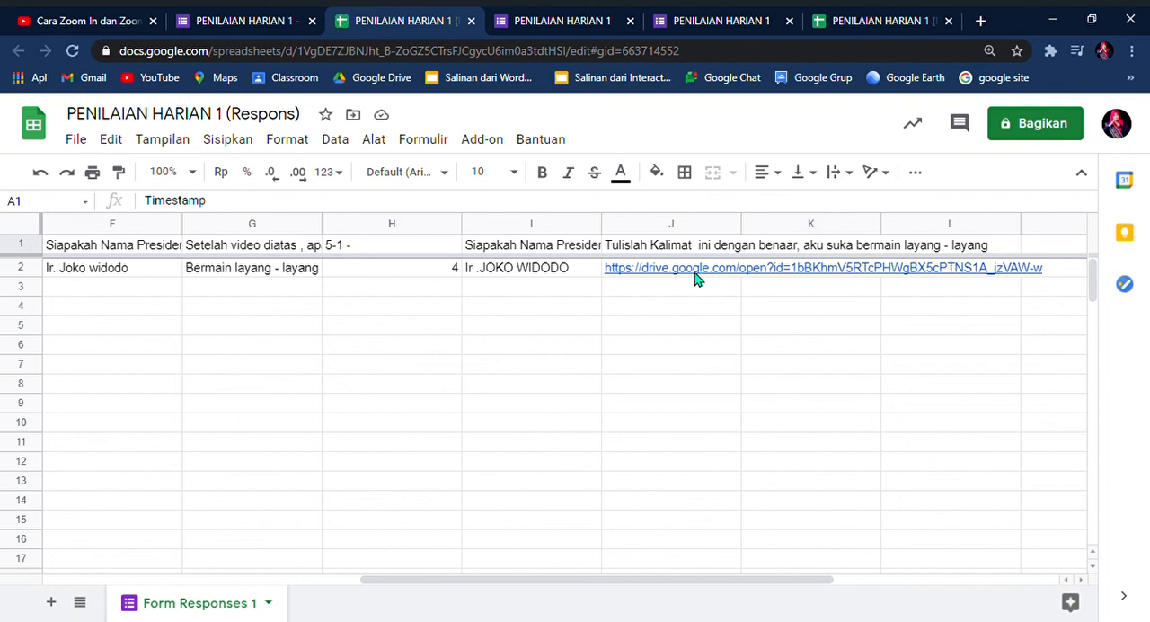
{"action": "mouse_move", "coordinate": [698, 275]}
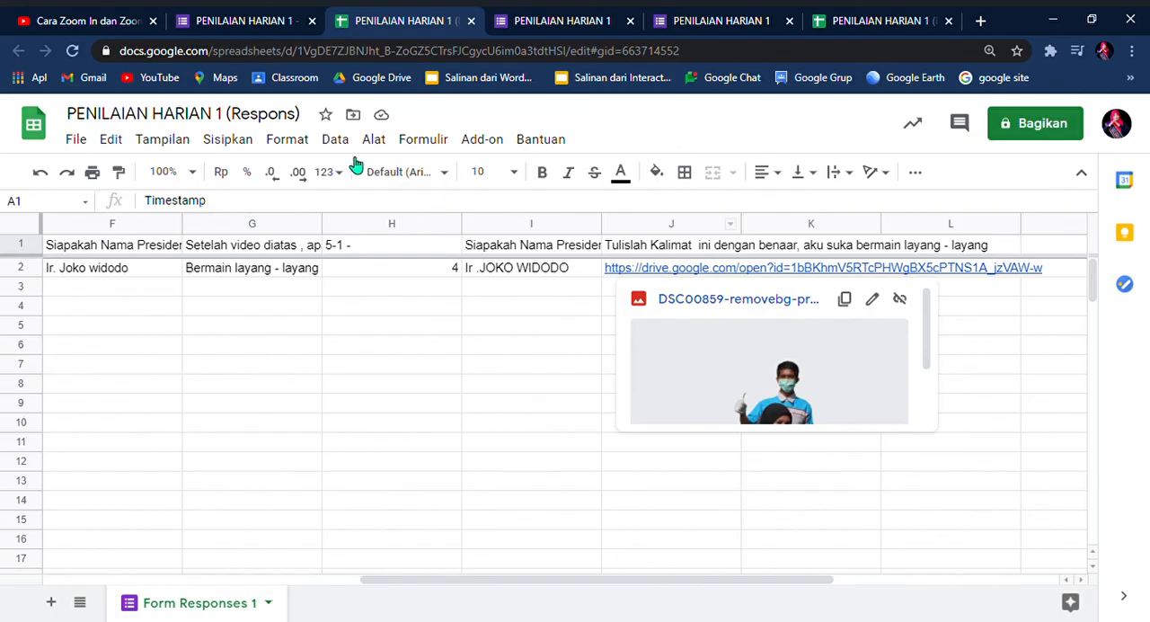
{"action": "left_click", "coordinate": [258, 24]}
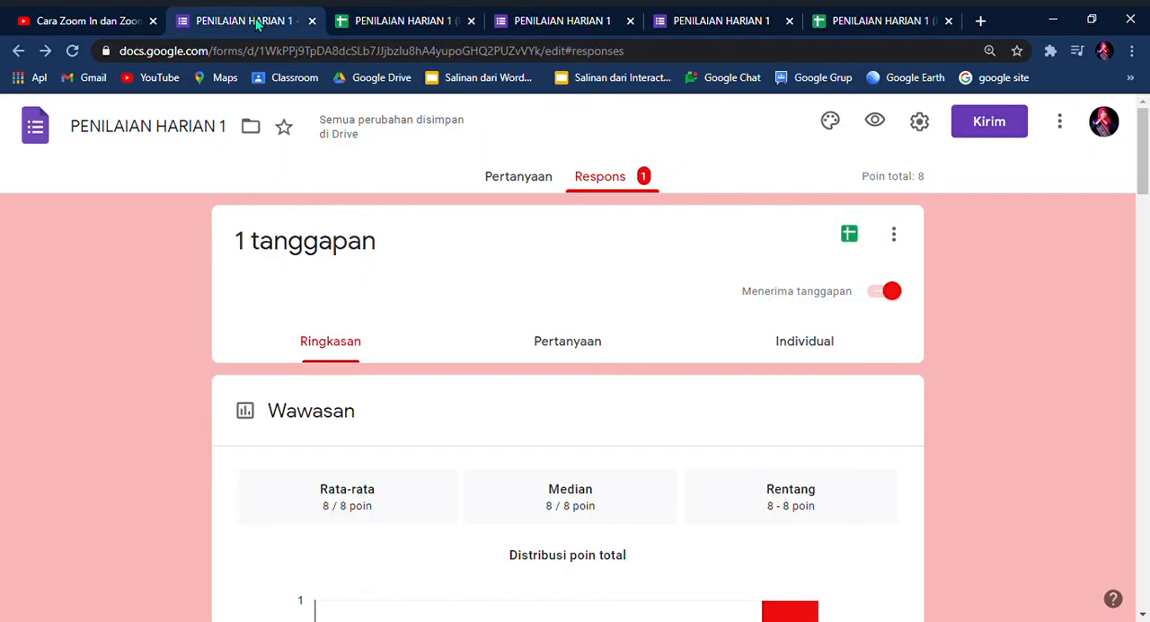